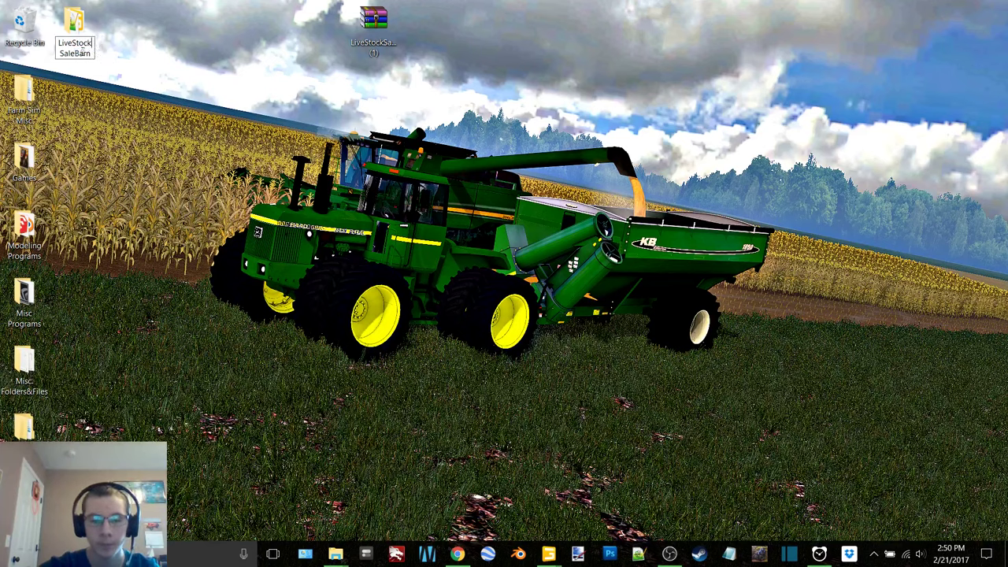
# - Delete the livestock sale barn archive from the desktop and shorten its extracted folder's name to SaleBarn
pyautogui.press('Return')
pyautogui.moveTo(373, 23); pyautogui.dragTo(31, 25)
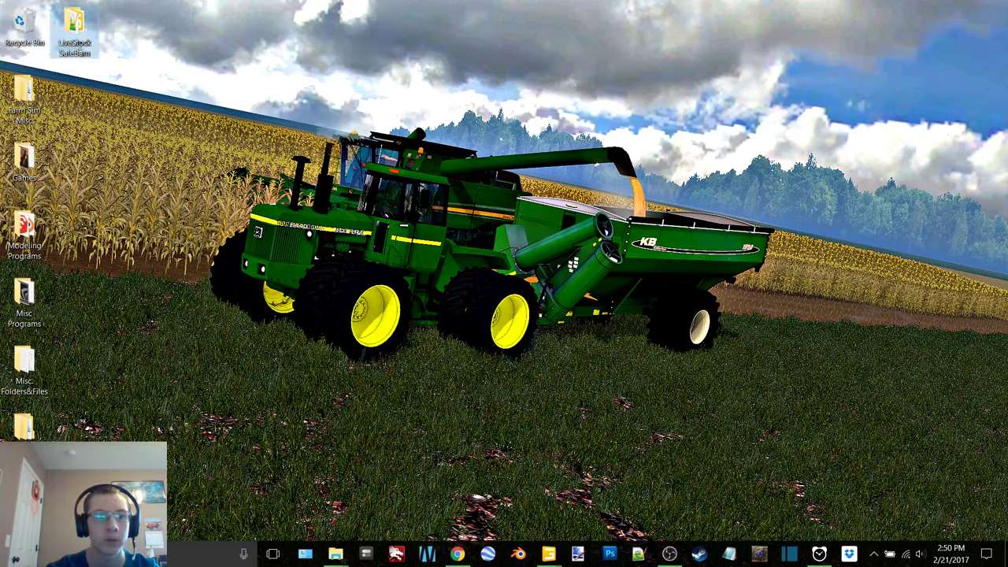
pyautogui.click(79, 50)
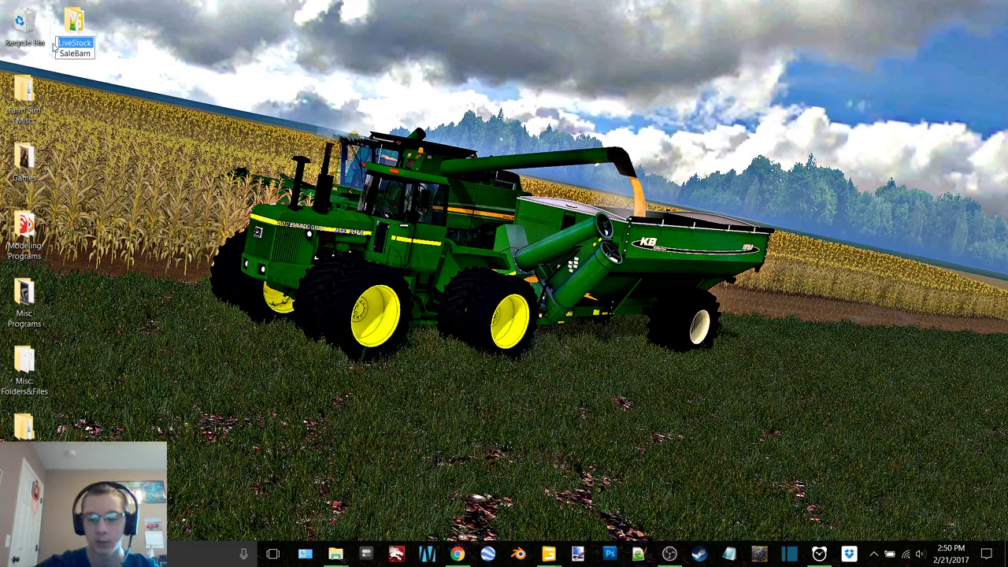
pyautogui.click(171, 273)
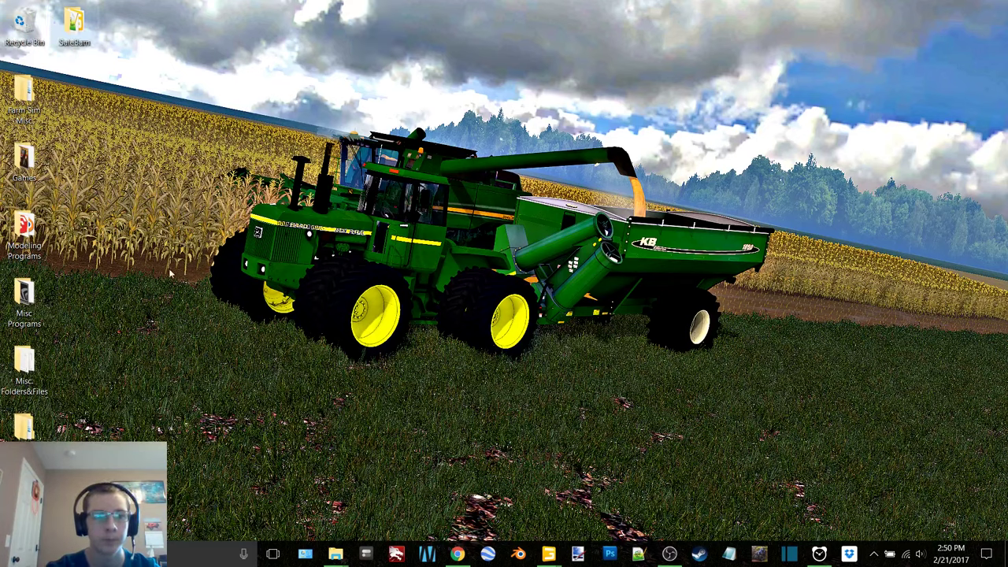
# - Extract the 48x82CalfBarnV2 archive onto the desktop and delete the archive
pyautogui.click(457, 555)
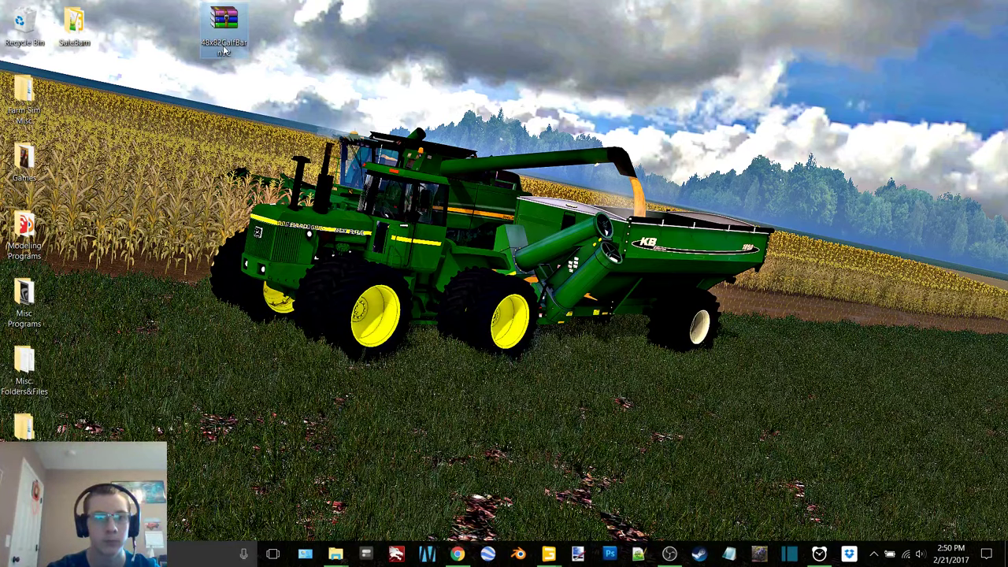
pyautogui.rightClick(222, 44)
pyautogui.click(285, 115)
pyautogui.moveTo(223, 23); pyautogui.dragTo(24, 23)
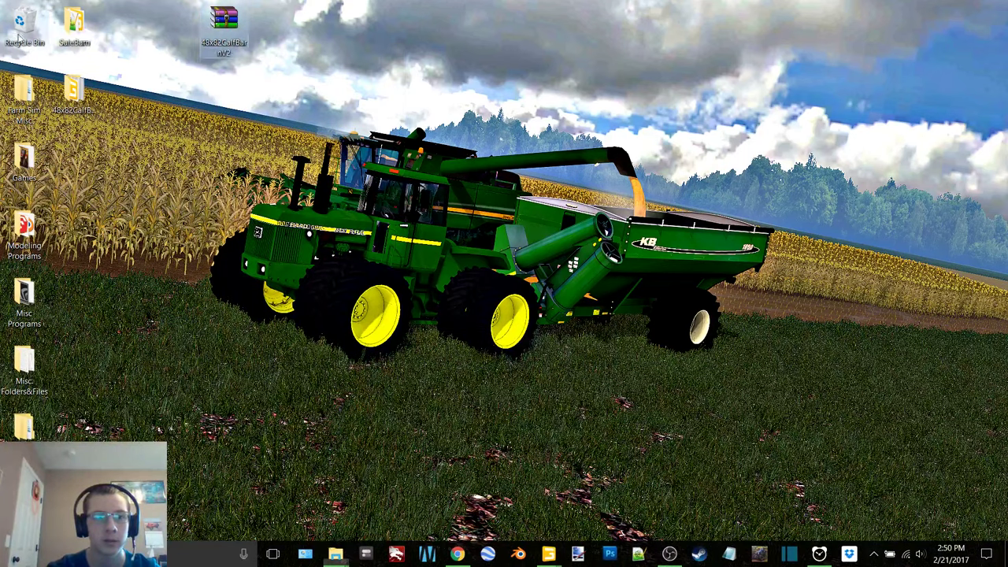
# - Rename the extracted 48x82CalfBarnV2 folder as CalfBarn
pyautogui.click(76, 120)
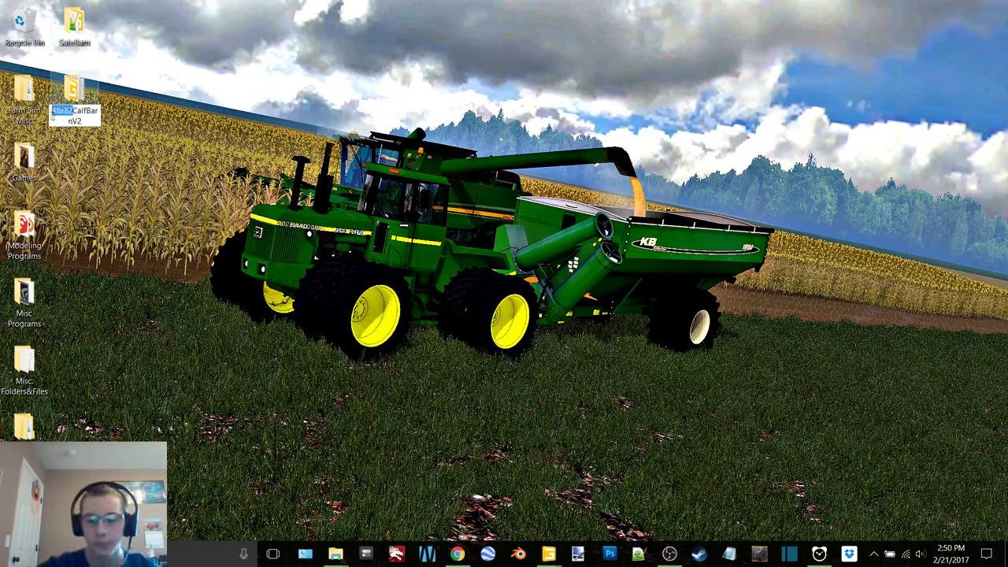
pyautogui.press('Delete')
pyautogui.press('Return')
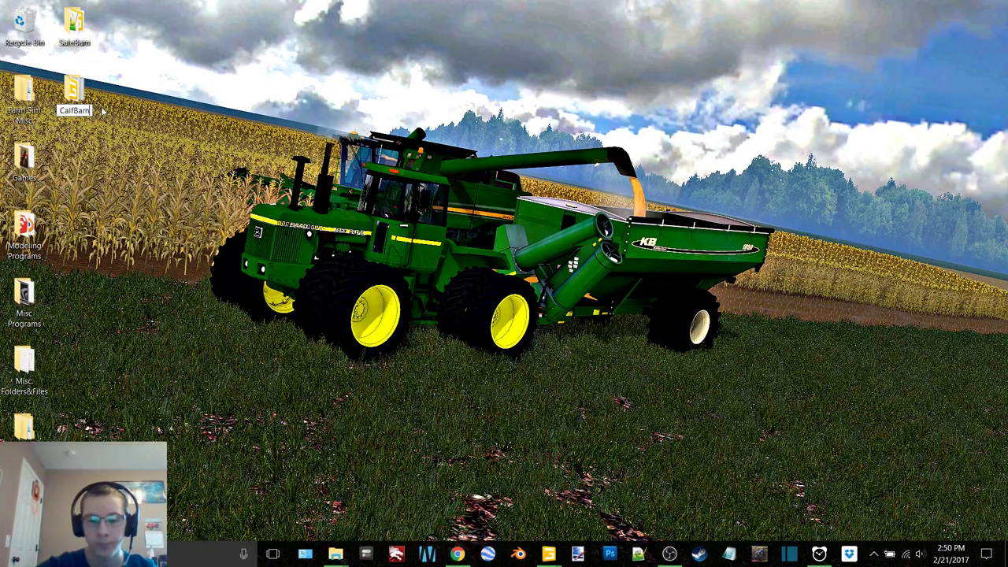
pyautogui.press('Return')
# - Open the CalfBarn folder and list its files in the details view
pyautogui.doubleClick(84, 93)
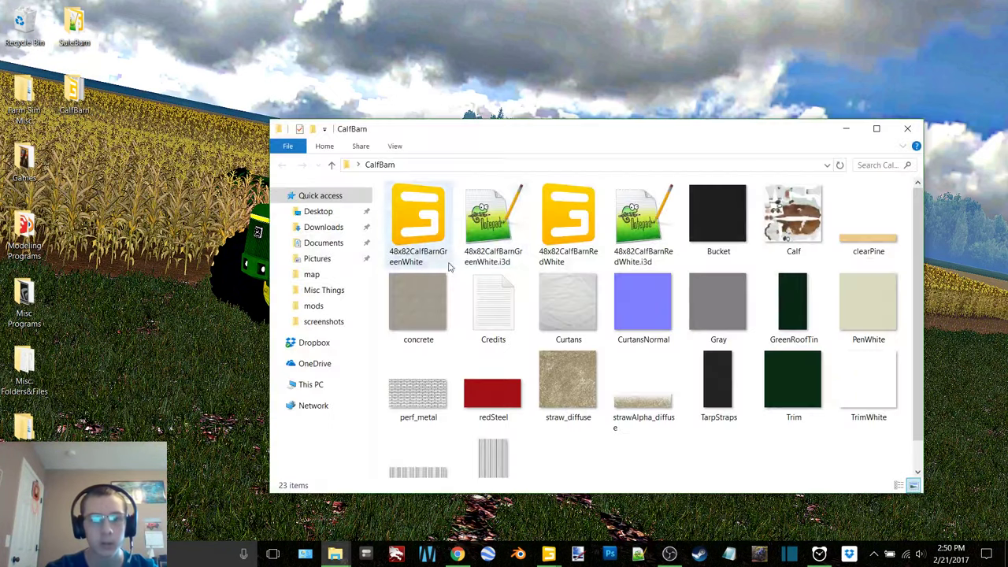
pyautogui.scroll(-1, 567, 354)
pyautogui.click(898, 485)
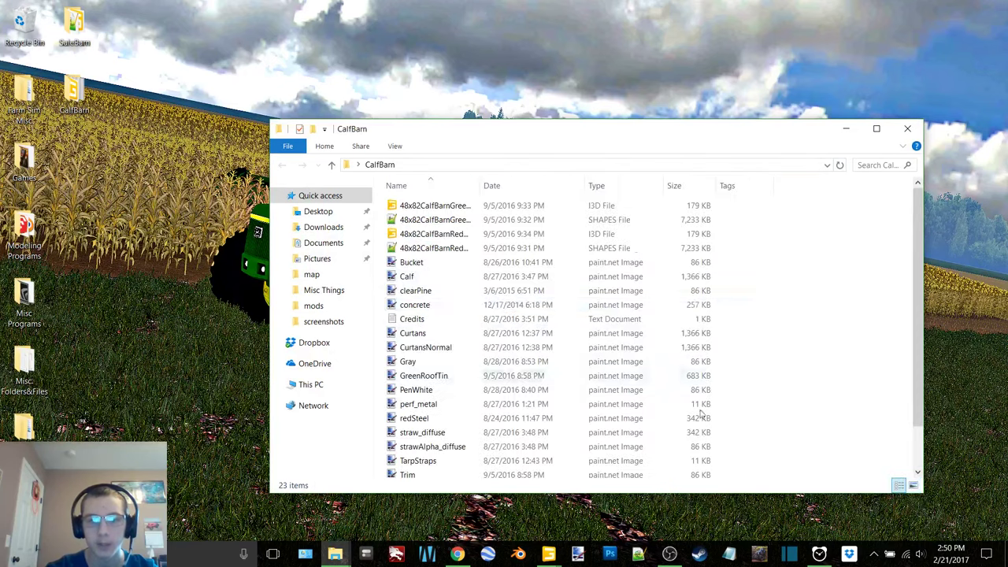
pyautogui.scroll(-1, 438, 227)
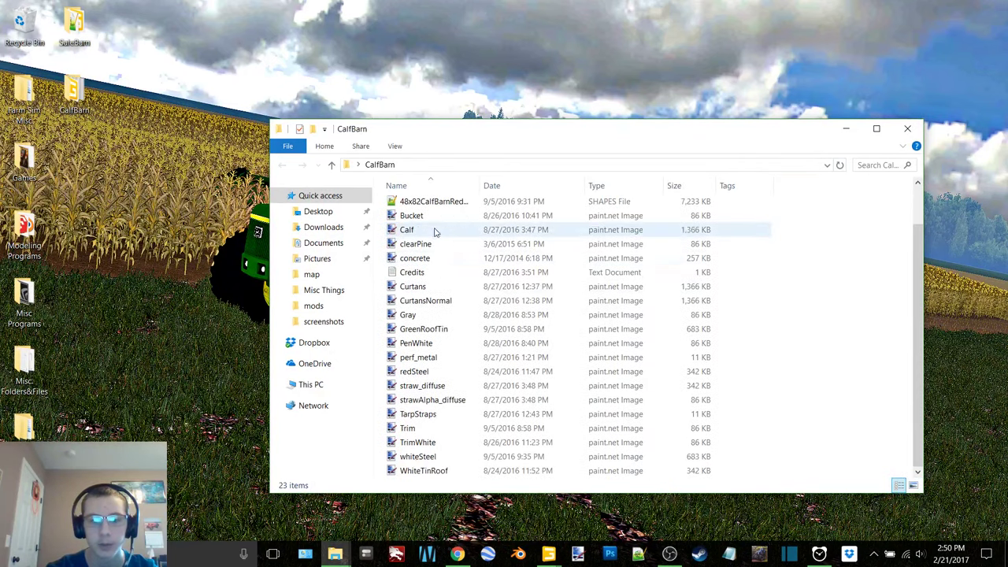
pyautogui.scroll(1, 441, 260)
# - Open the 48x82CalfBarnRedWhite I3D model in GIANTS Editor version 6.0.5
pyautogui.click(433, 206)
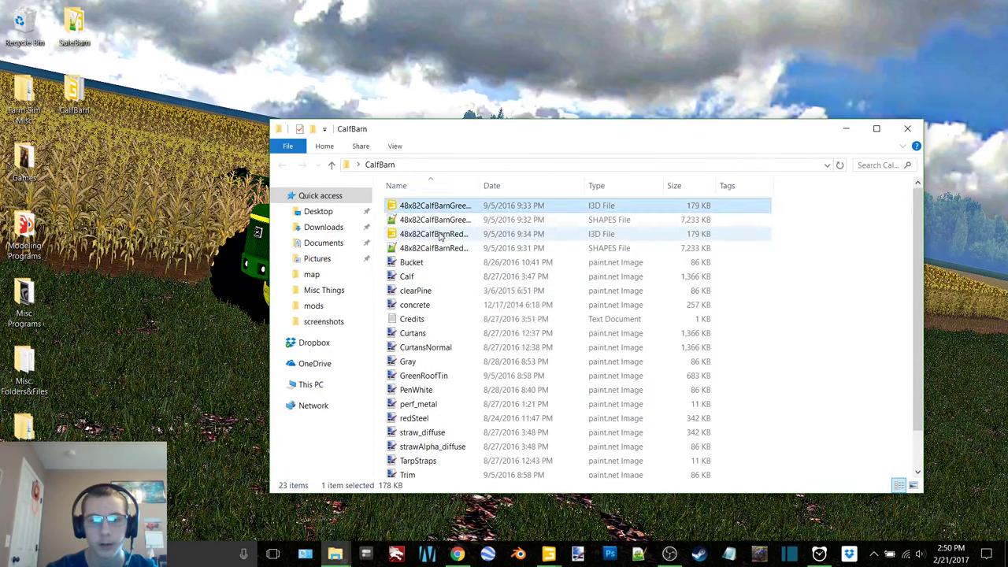
pyautogui.click(439, 233)
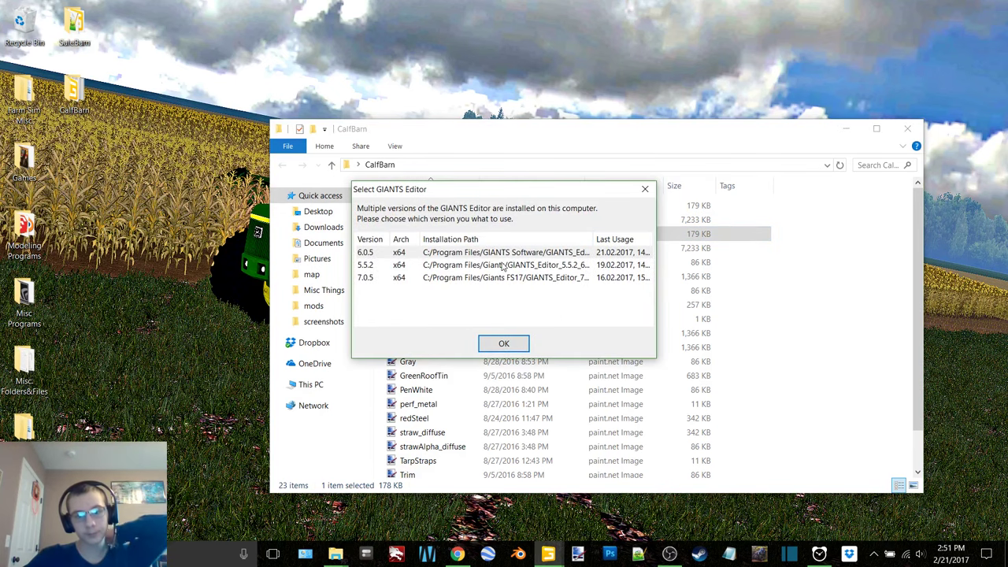
pyautogui.doubleClick(510, 252)
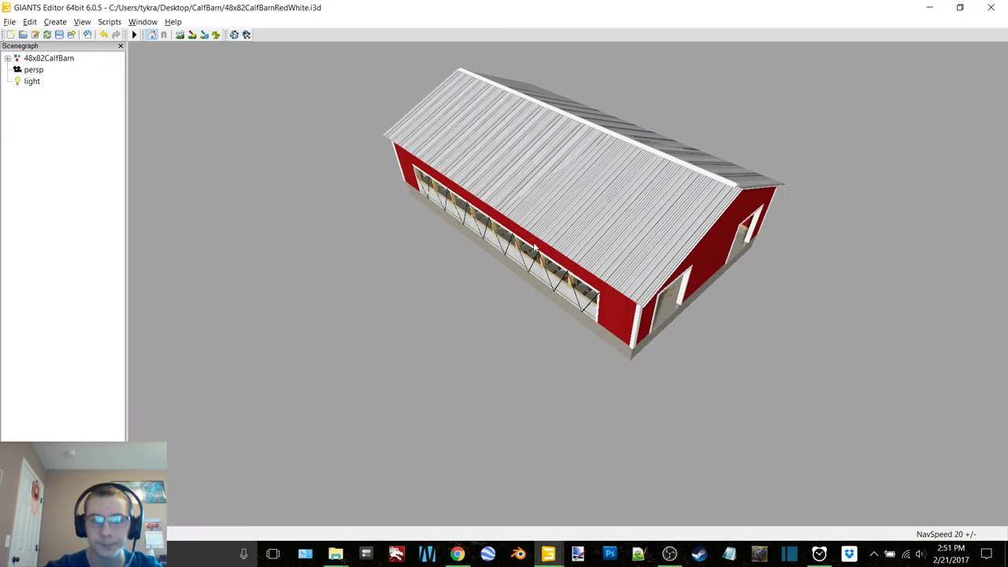
# - Examine the calf barn's pens and side openings, including the Curtans and TarpStraps objects
pyautogui.keyDown('alt'); pyautogui.moveTo(533, 243); pyautogui.dragTo(387, 261, button='middle'); pyautogui.keyUp('alt')
pyautogui.keyDown('alt'); pyautogui.moveTo(388, 262); pyautogui.dragTo(673, 259, button='right'); pyautogui.keyUp('alt')
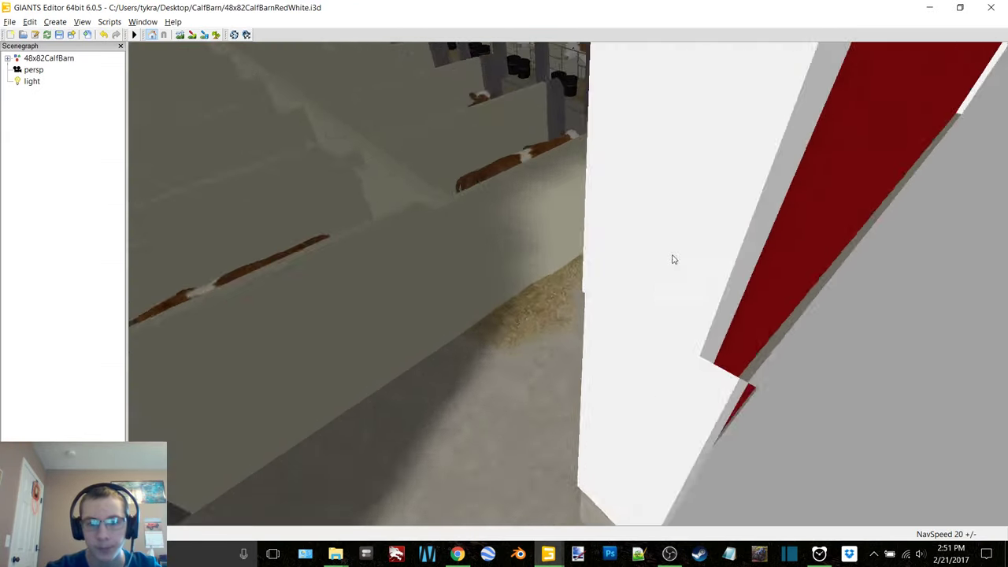
pyautogui.keyDown('alt'); pyautogui.moveTo(673, 258); pyautogui.dragTo(584, 213); pyautogui.keyUp('alt')
pyautogui.keyDown('alt'); pyautogui.moveTo(584, 212); pyautogui.dragTo(524, 244, button='right'); pyautogui.keyUp('alt')
pyautogui.moveTo(523, 244); pyautogui.dragTo(614, 267, button='middle')
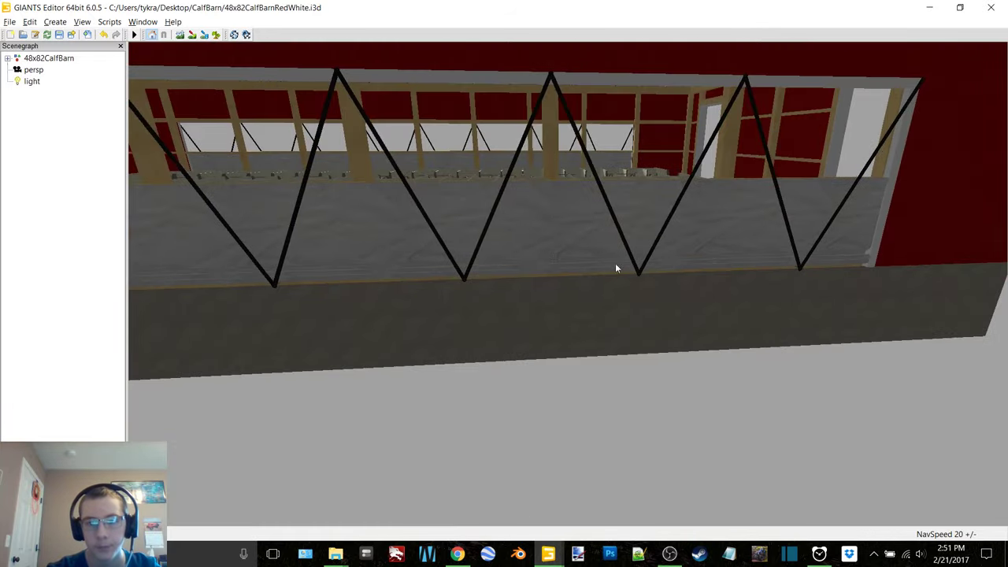
pyautogui.click(635, 272)
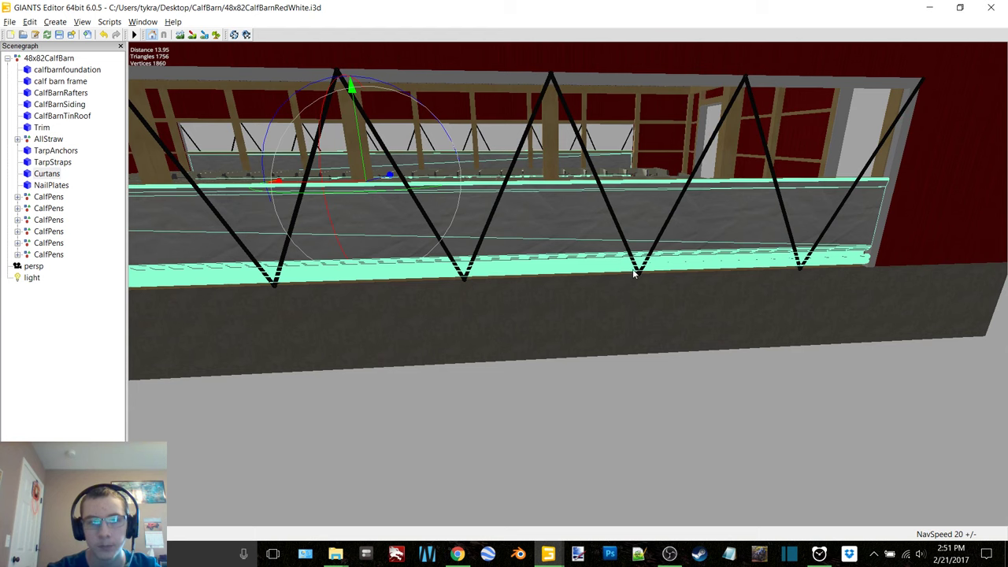
pyautogui.click(57, 162)
pyautogui.moveTo(360, 235); pyautogui.dragTo(553, 253, button='middle')
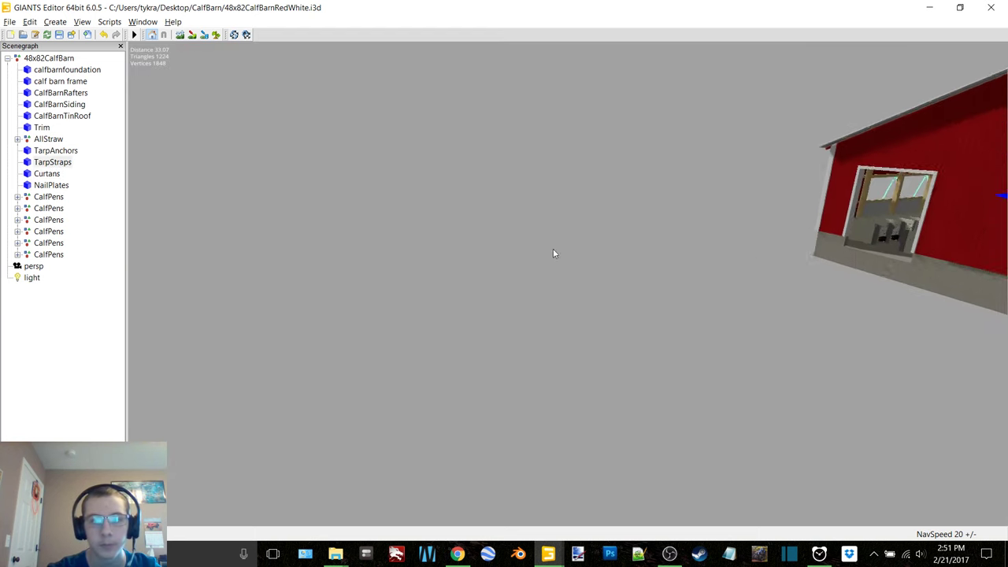
pyautogui.moveTo(553, 250); pyautogui.dragTo(1007, 39, button='right')
# - Close the calf barn model in GIANTS Editor and close the CalfBarn folder window
pyautogui.click(990, 7)
pyautogui.click(570, 276)
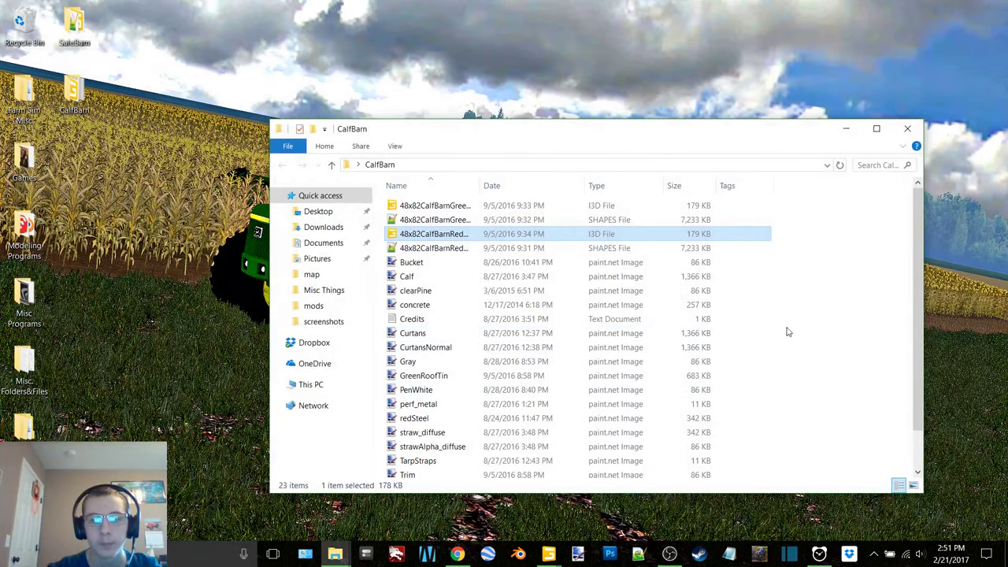
pyautogui.click(907, 128)
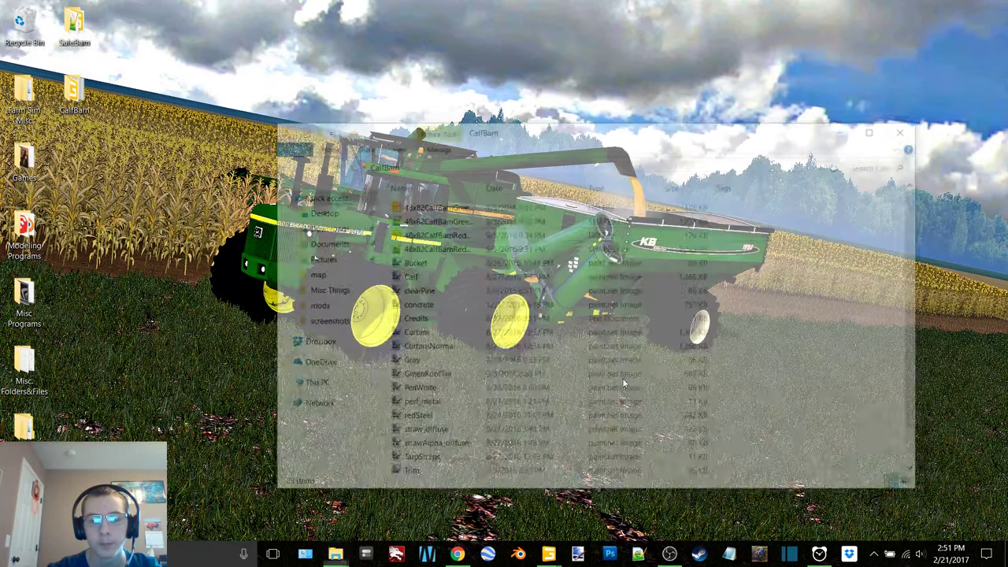
# - Switch to Chrome, load the fs-uk.com modding site and dismiss the downloads bar
pyautogui.click(457, 554)
pyautogui.click(254, 30)
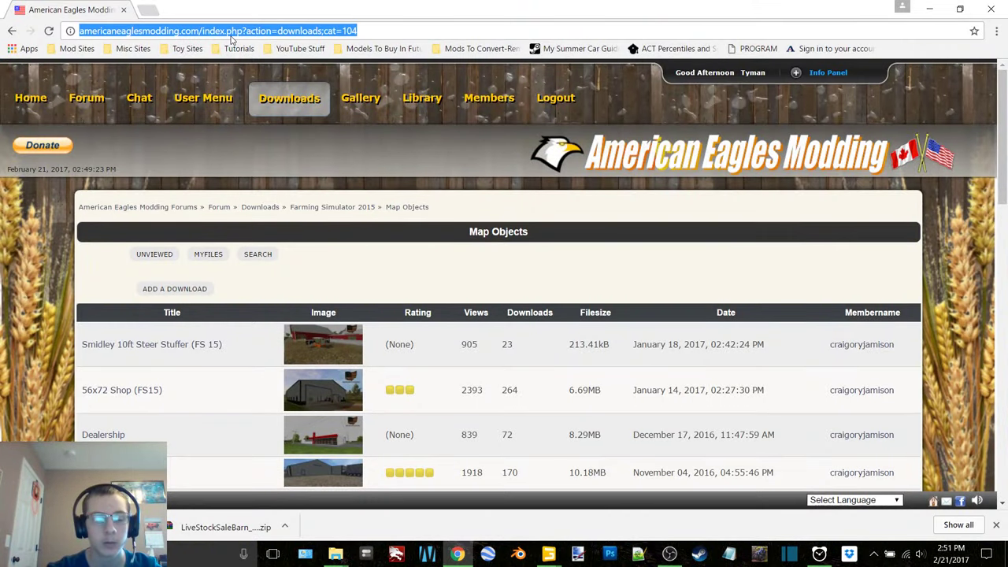
pyautogui.write('fsasmc.com')
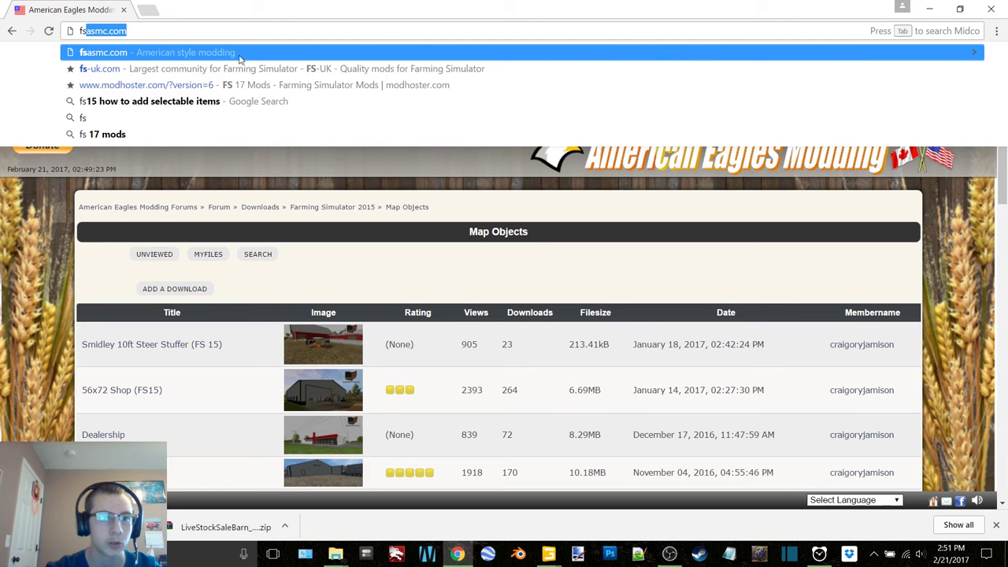
pyautogui.click(242, 69)
pyautogui.click(996, 525)
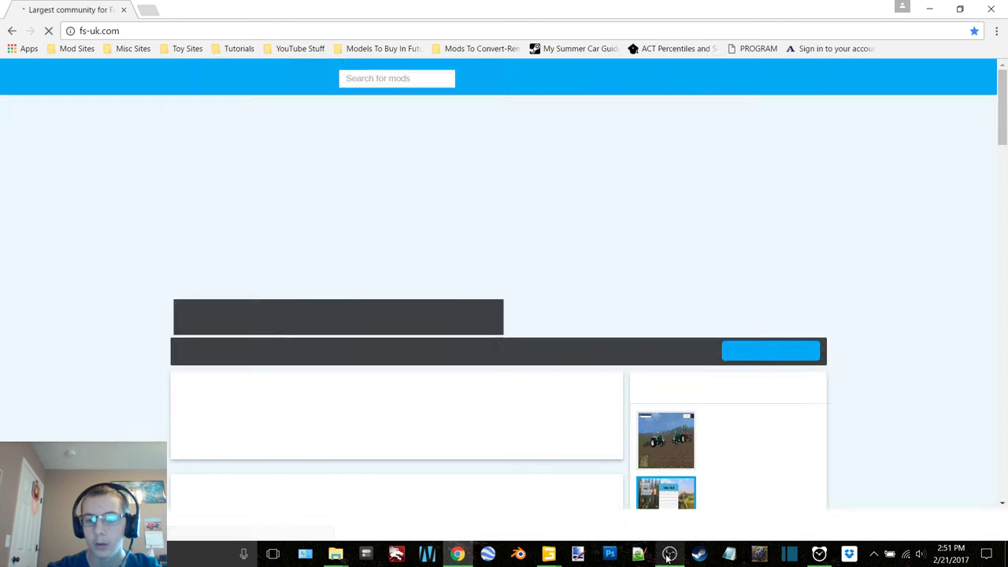
pyautogui.click(669, 554)
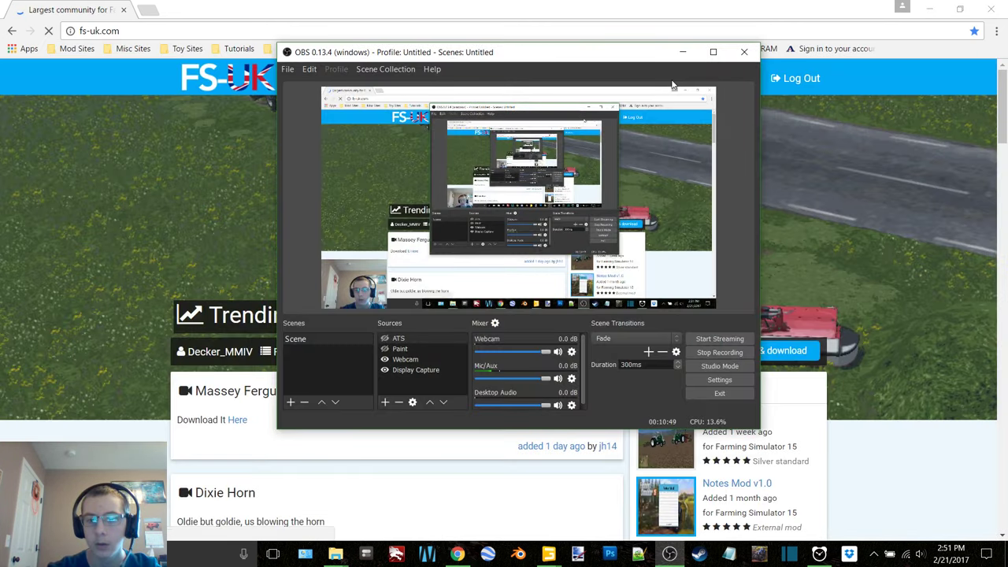
pyautogui.click(682, 53)
# - Search the site's mods for "lms" and limit the results to Farming Simulator 2013
pyautogui.click(493, 77)
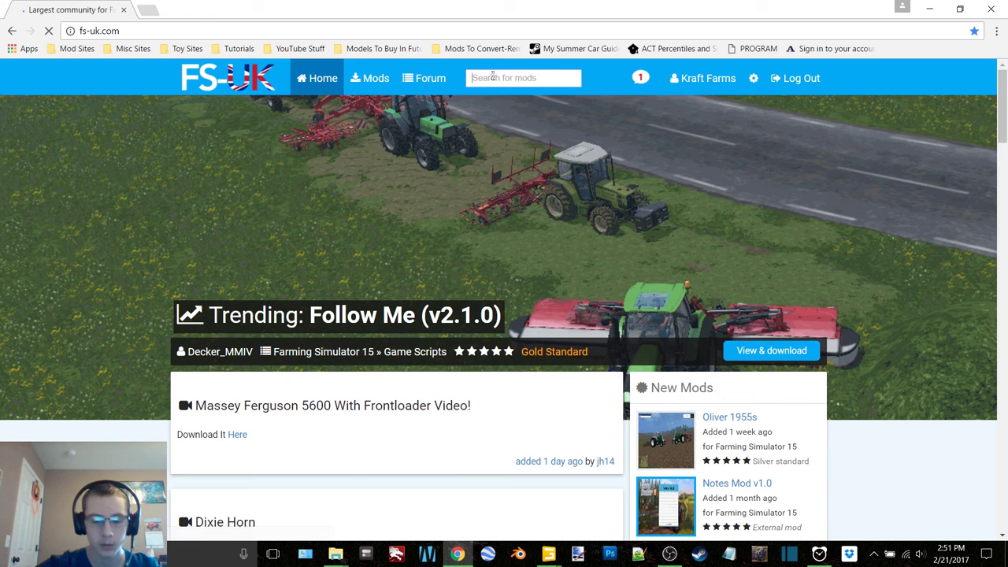
pyautogui.write('LM')
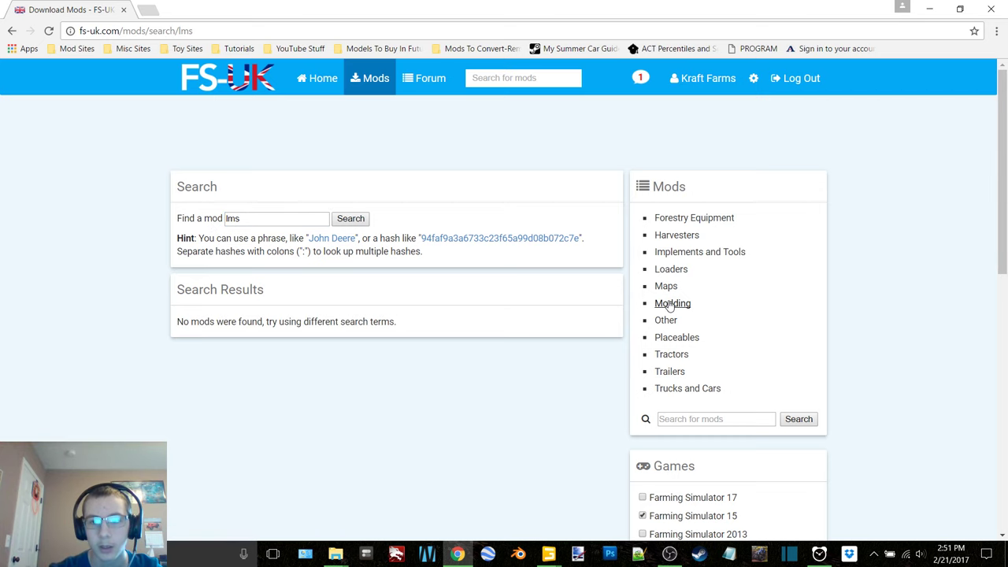
pyautogui.scroll(-2, 827, 410)
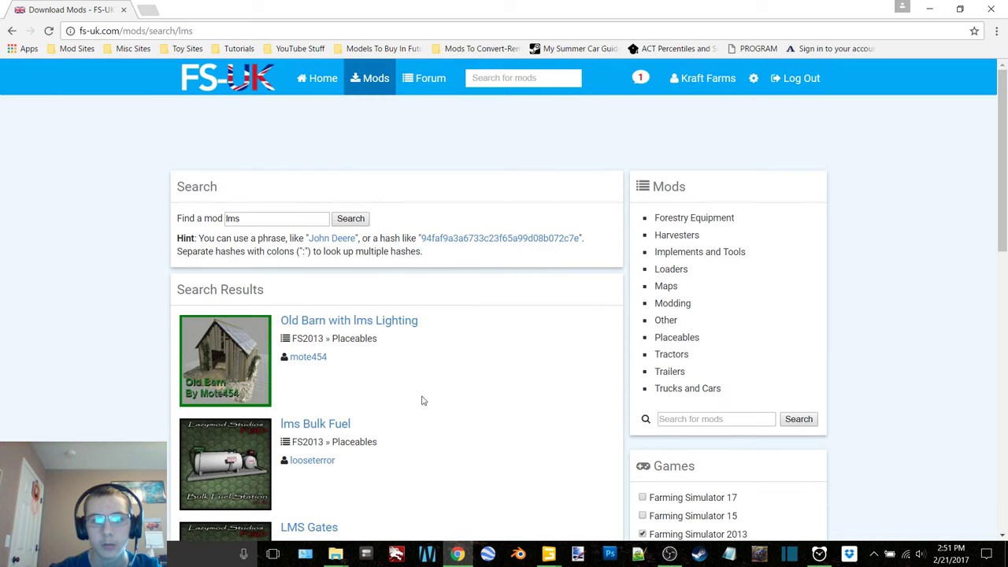
# - Open the LMS Gates mod from the search results and download it
pyautogui.scroll(-3, 425, 403)
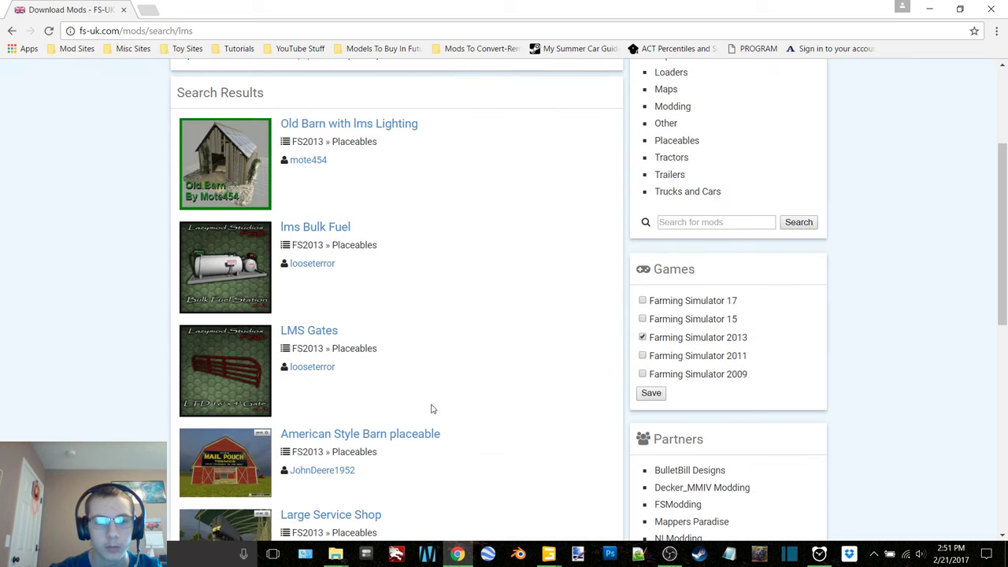
pyautogui.rightClick(324, 335)
pyautogui.click(324, 335)
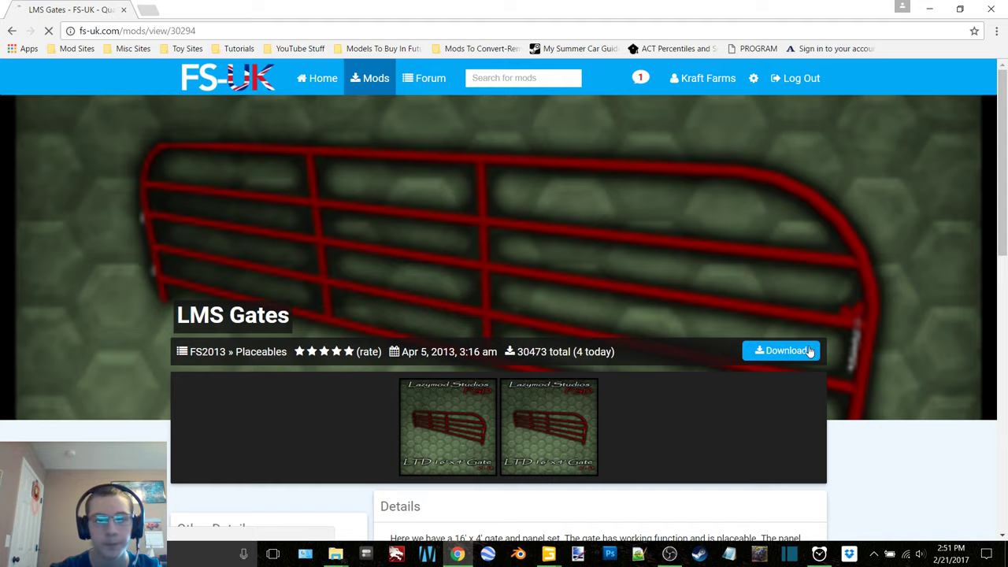
pyautogui.click(808, 351)
pyautogui.click(475, 171)
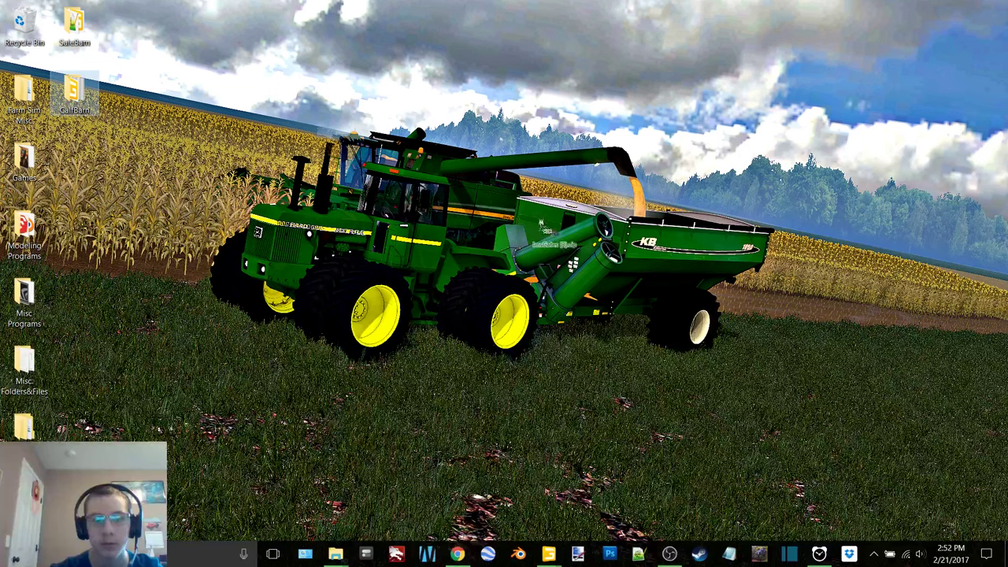
# - Extract the lmsGates archive on the desktop, name the extracted folder Gates and delete the archive
pyautogui.rightClick(466, 96)
pyautogui.click(501, 142)
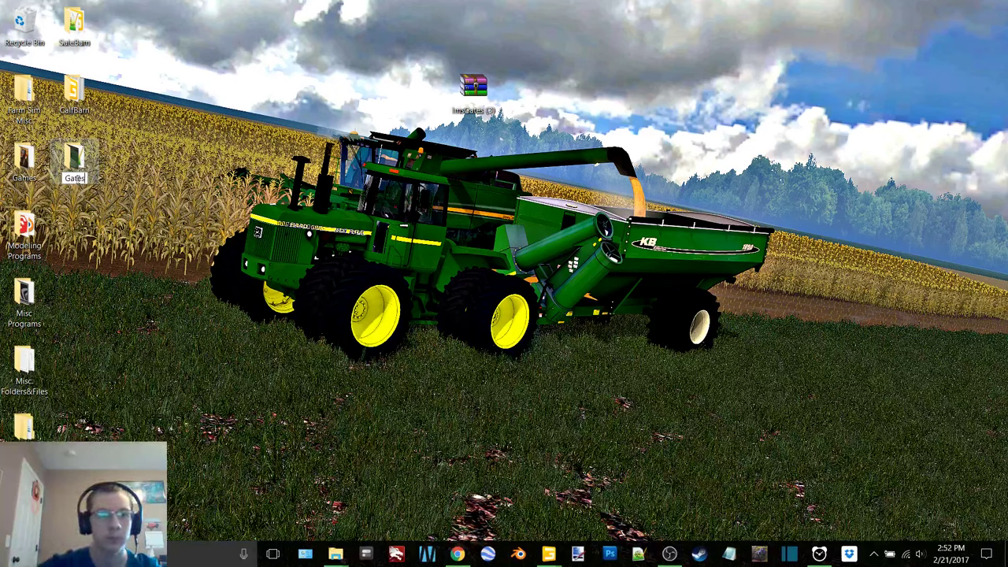
pyautogui.press('Return')
pyautogui.moveTo(474, 88); pyautogui.dragTo(24, 29)
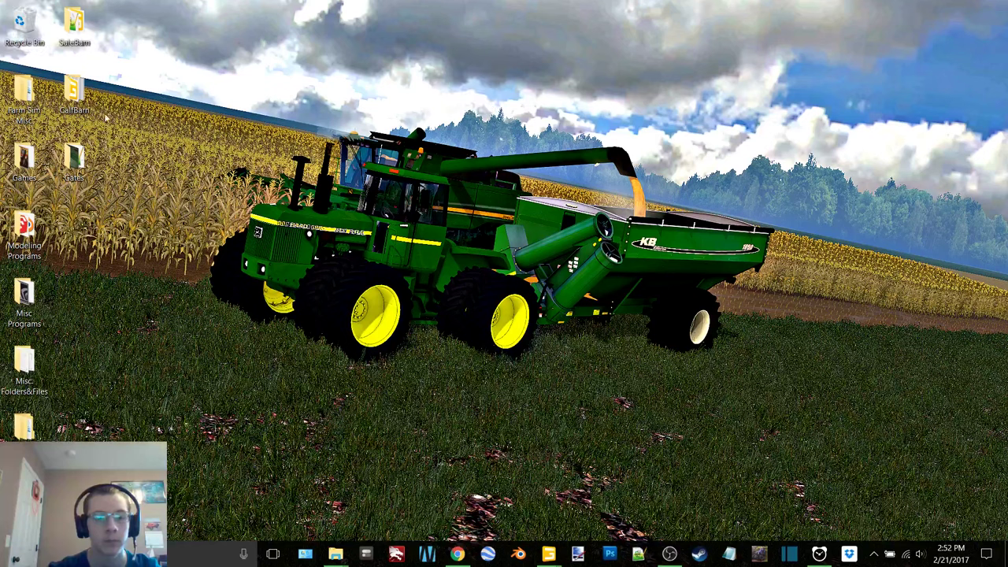
# - Switch to the GIANTS Editor window with the Midwest_Grain_and_Livestockv2 map and dismiss its welcome dialog
pyautogui.click(455, 555)
pyautogui.click(455, 555)
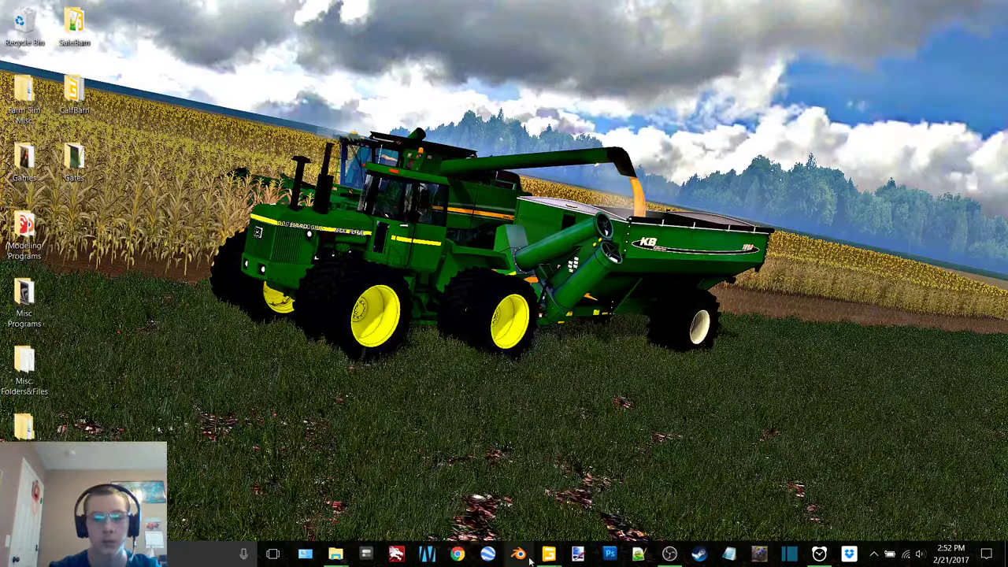
pyautogui.moveTo(548, 554)
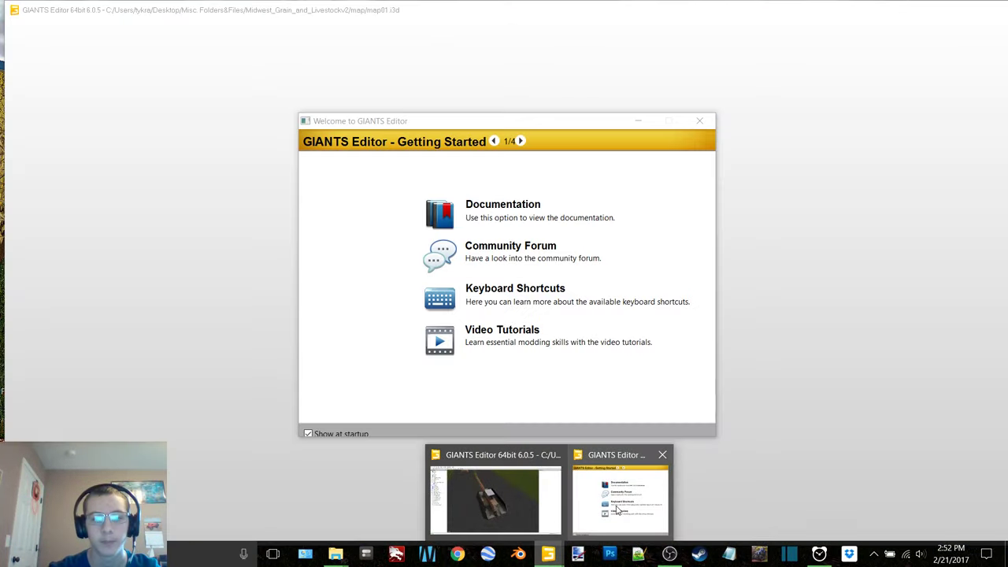
pyautogui.click(618, 510)
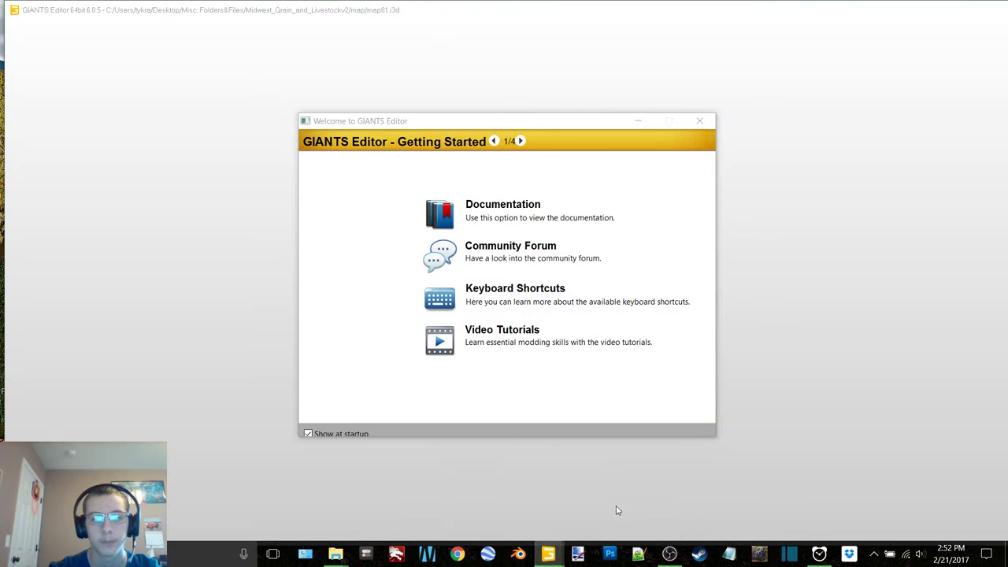
pyautogui.click(700, 122)
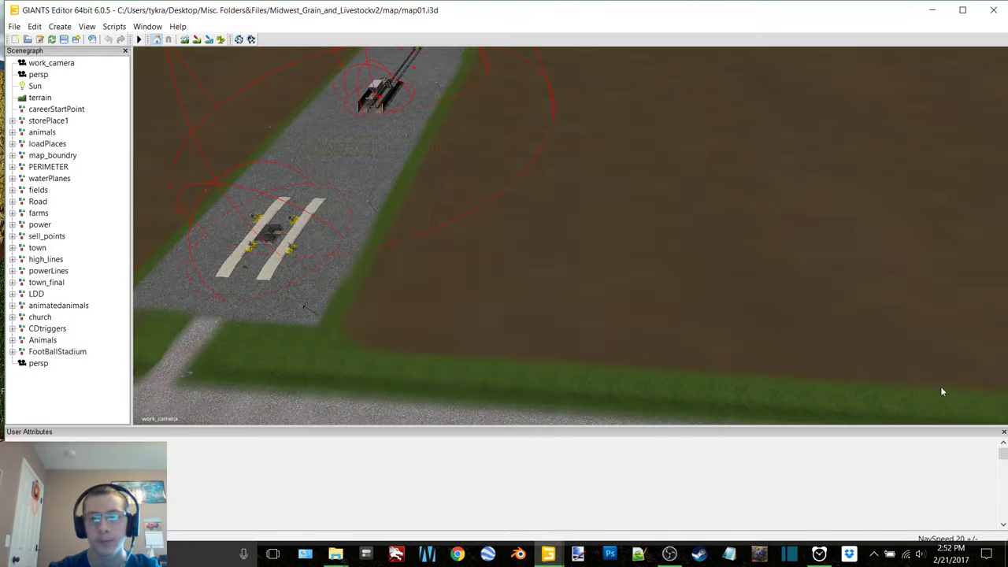
# - Hide the user attributes, maximize the editor window and locate the livestock yard on the map
pyautogui.click(1004, 430)
pyautogui.click(963, 10)
pyautogui.keyDown('alt'); pyautogui.moveTo(548, 302); pyautogui.dragTo(331, 511, button='middle'); pyautogui.keyUp('alt')
pyautogui.keyDown('alt'); pyautogui.moveTo(532, 228); pyautogui.dragTo(315, 414, button='middle'); pyautogui.keyUp('alt')
pyautogui.keyDown('alt'); pyautogui.moveTo(672, 74); pyautogui.dragTo(577, 207, button='middle'); pyautogui.keyUp('alt')
pyautogui.keyDown('alt'); pyautogui.moveTo(412, 85); pyautogui.dragTo(315, 533, button='middle'); pyautogui.keyUp('alt')
pyautogui.keyDown('alt'); pyautogui.moveTo(504, 134); pyautogui.dragTo(439, 353, button='middle'); pyautogui.keyUp('alt')
pyautogui.keyDown('alt'); pyautogui.moveTo(439, 353); pyautogui.dragTo(474, 259); pyautogui.keyUp('alt')
pyautogui.keyDown('alt'); pyautogui.moveTo(906, 99); pyautogui.dragTo(312, 330, button='right'); pyautogui.keyUp('alt')
pyautogui.keyDown('alt'); pyautogui.moveTo(906, 70); pyautogui.dragTo(441, 209, button='right'); pyautogui.keyUp('alt')
pyautogui.keyDown('alt'); pyautogui.moveTo(680, 273); pyautogui.dragTo(714, 486, button='middle'); pyautogui.keyUp('alt')
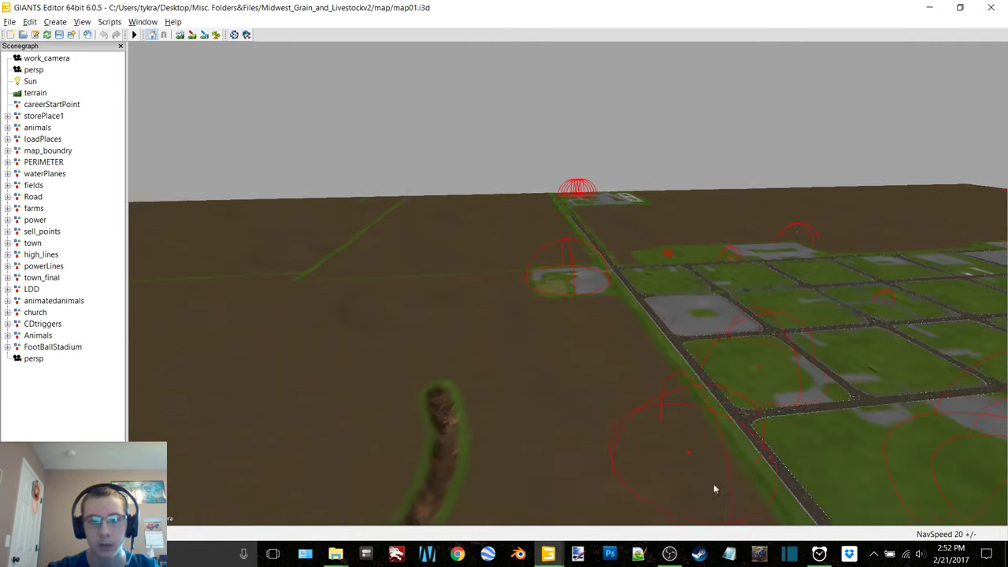
pyautogui.keyDown('alt'); pyautogui.moveTo(714, 486); pyautogui.dragTo(259, 409, button='right'); pyautogui.keyUp('alt')
pyautogui.keyDown('alt'); pyautogui.moveTo(851, 209); pyautogui.dragTo(504, 323, button='right'); pyautogui.keyUp('alt')
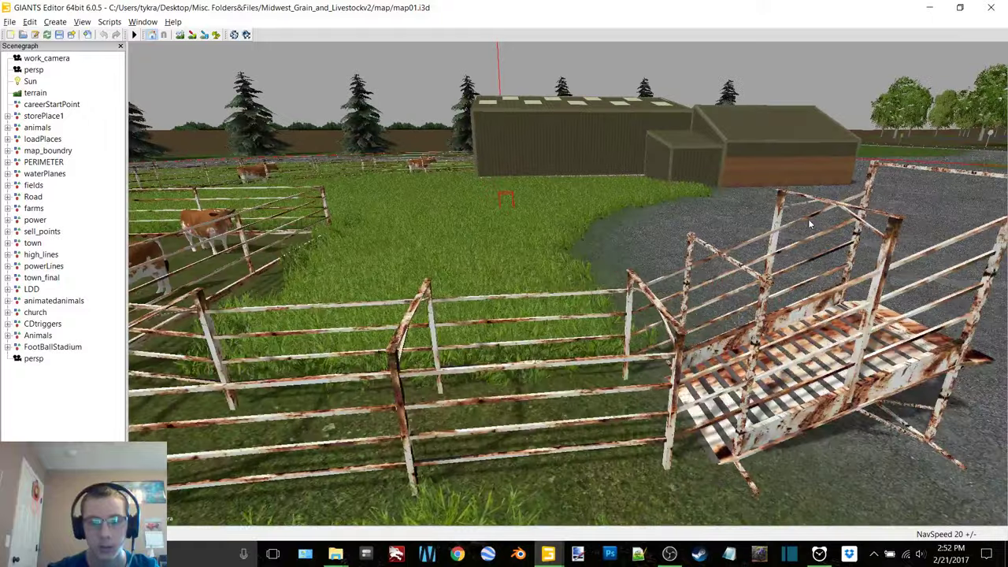
# - Examine the livestock yard's fenced pens, walkways and loading ramps from several sides
pyautogui.keyDown('alt'); pyautogui.moveTo(808, 220); pyautogui.dragTo(609, 258); pyautogui.keyUp('alt')
pyautogui.scroll(-5, 609, 259)
pyautogui.keyDown('alt'); pyautogui.moveTo(603, 280); pyautogui.dragTo(672, 253, button='middle'); pyautogui.keyUp('alt')
pyautogui.scroll(-8, 671, 254)
pyautogui.scroll(12, 585, 347)
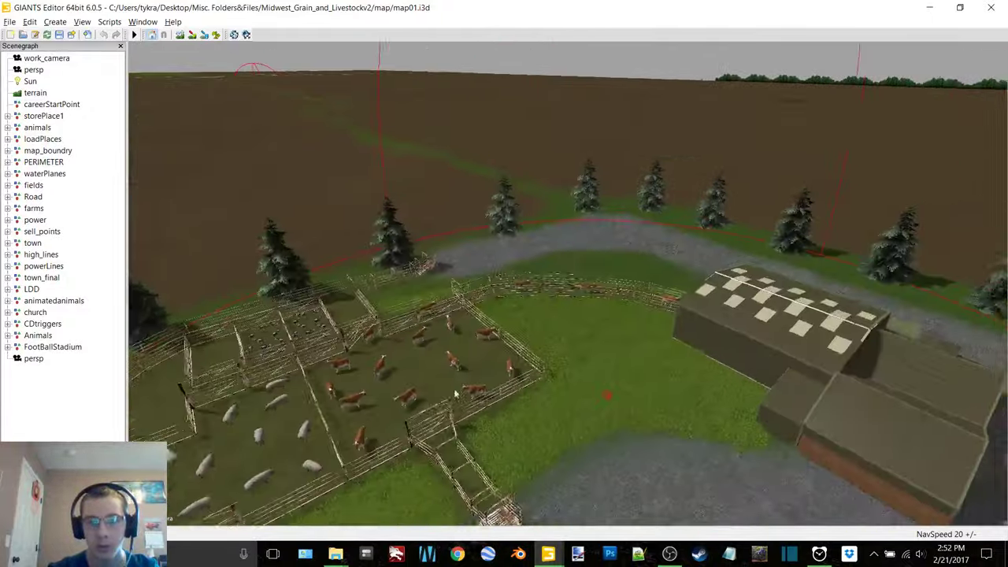
pyautogui.keyDown('alt'); pyautogui.moveTo(585, 347); pyautogui.dragTo(542, 359, button='middle'); pyautogui.keyUp('alt')
pyautogui.scroll(5, 570, 333)
pyautogui.keyDown('alt'); pyautogui.moveTo(572, 332); pyautogui.dragTo(443, 362); pyautogui.keyUp('alt')
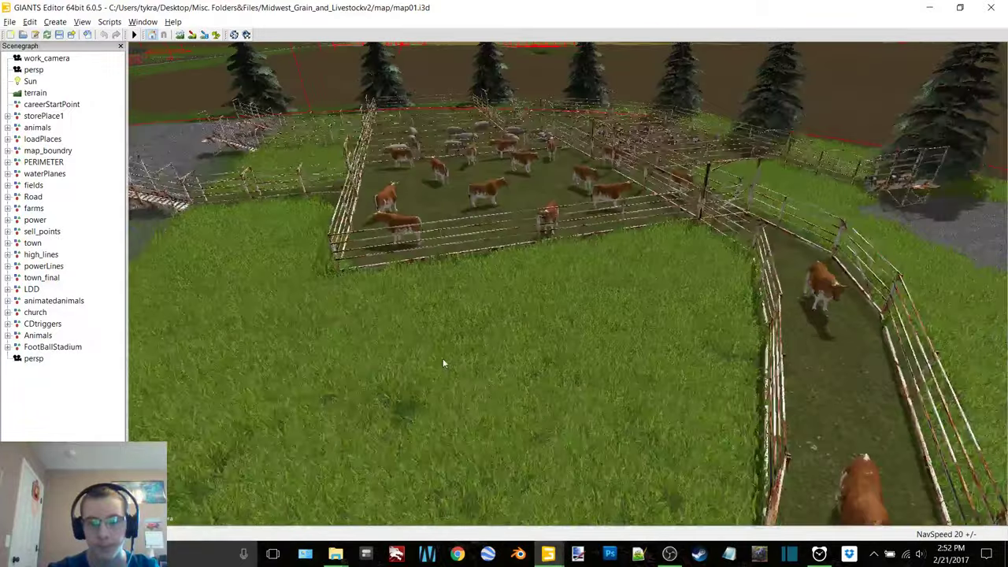
pyautogui.keyDown('alt'); pyautogui.moveTo(443, 362); pyautogui.dragTo(439, 398, button='middle'); pyautogui.keyUp('alt')
pyautogui.scroll(4, 492, 383)
pyautogui.keyDown('alt'); pyautogui.moveTo(439, 398); pyautogui.dragTo(383, 388); pyautogui.keyUp('alt')
pyautogui.scroll(4, 383, 389)
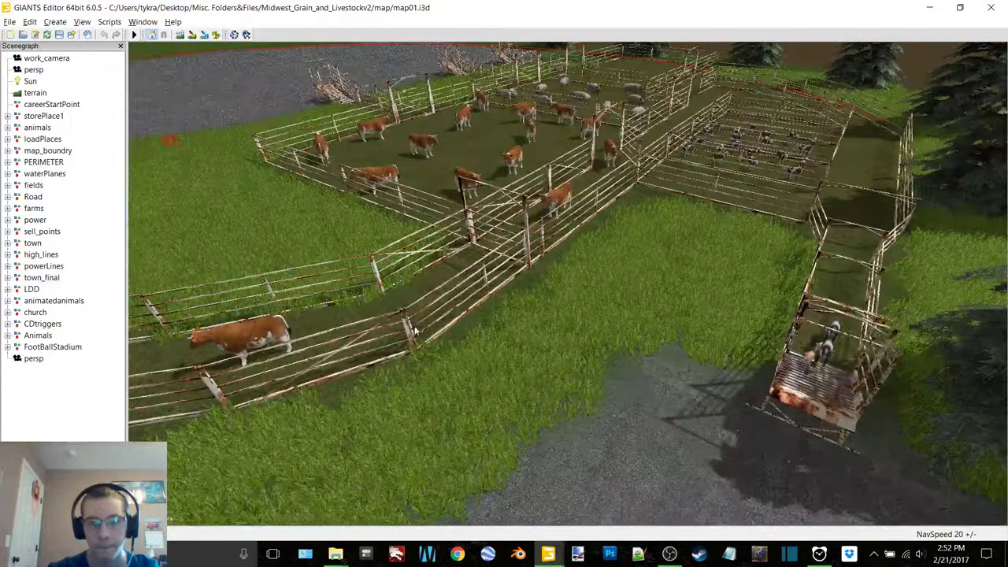
# - Select the yard's complete pens group under tri_county_livestock, using one of its fence panels to find it in the scenegraph
pyautogui.click(414, 330)
pyautogui.click(415, 332)
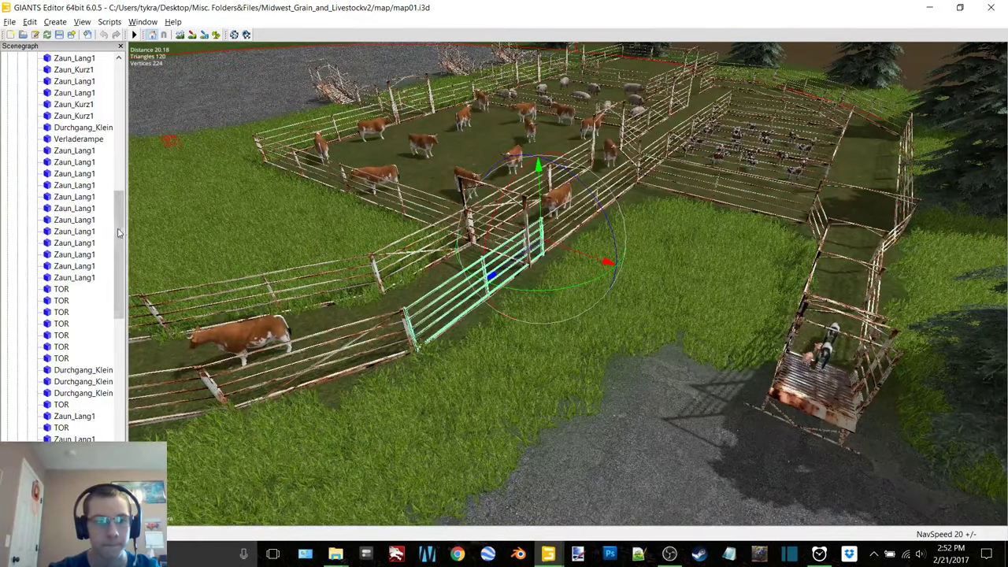
pyautogui.moveTo(118, 232); pyautogui.dragTo(112, 155)
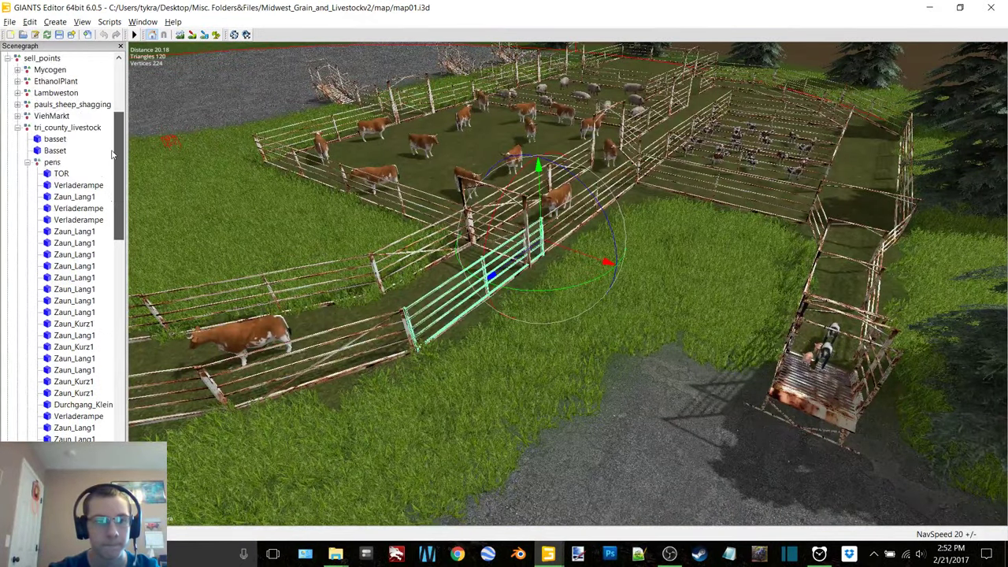
pyautogui.doubleClick(54, 163)
pyautogui.scroll(-4, 659, 242)
pyautogui.keyDown('alt'); pyautogui.moveTo(605, 254); pyautogui.dragTo(589, 339); pyautogui.keyUp('alt')
pyautogui.keyDown('alt'); pyautogui.moveTo(589, 338); pyautogui.dragTo(493, 341, button='middle'); pyautogui.keyUp('alt')
pyautogui.moveTo(693, 296); pyautogui.dragTo(481, 282, button='right')
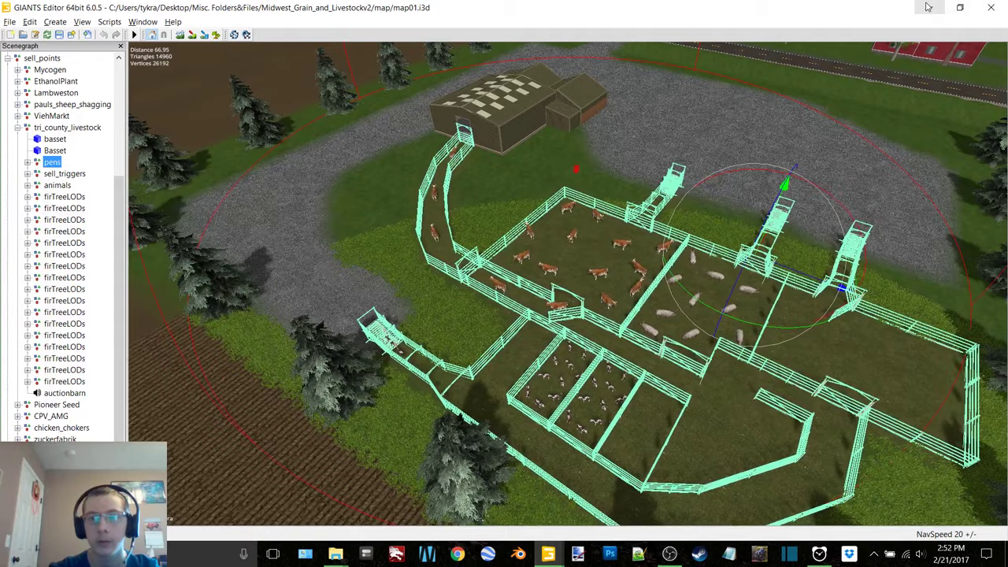
# - Discard the Gates folder from the desktop and create a new desktop folder named Sorting Pen
pyautogui.click(929, 8)
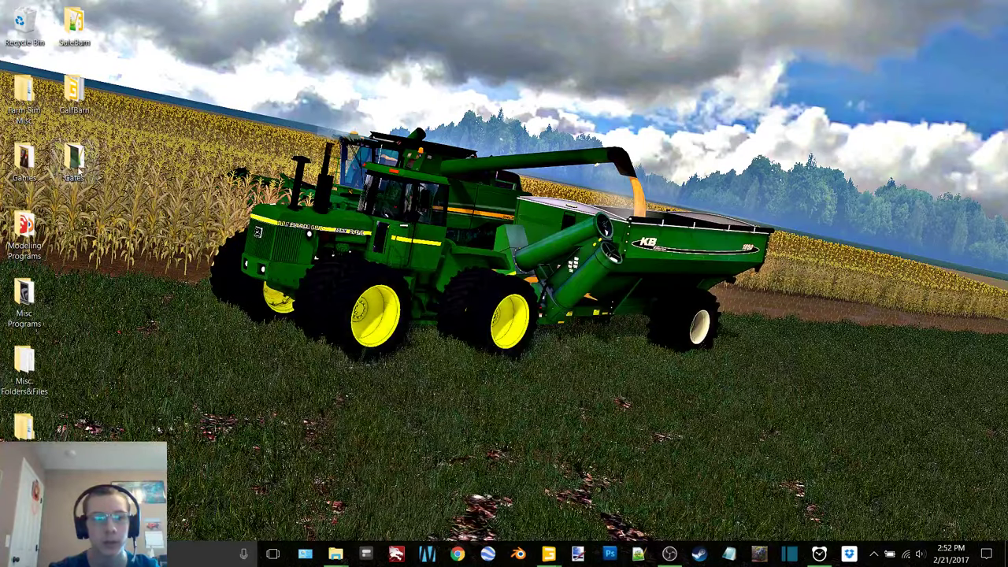
pyautogui.moveTo(74, 157); pyautogui.dragTo(27, 33)
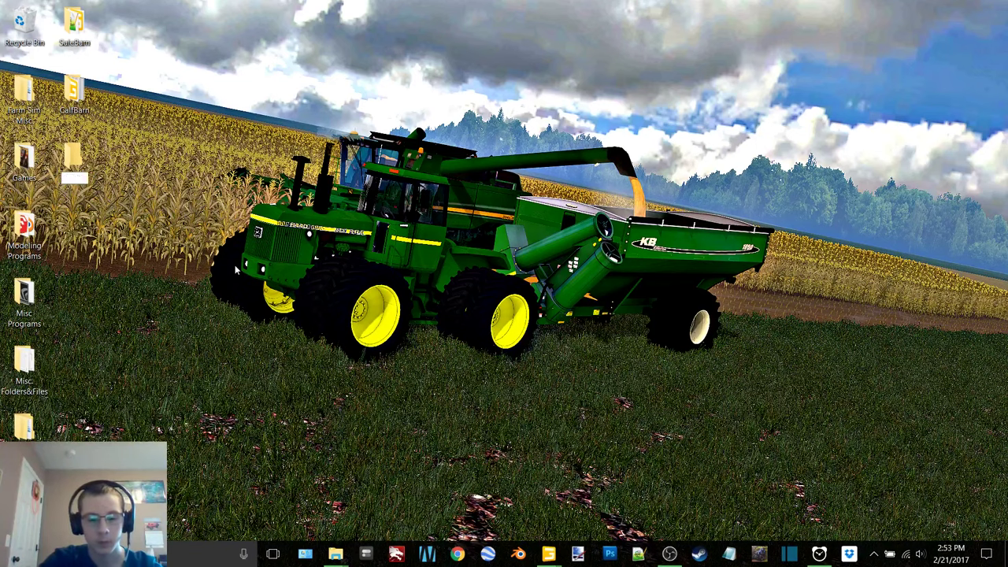
pyautogui.press('Return')
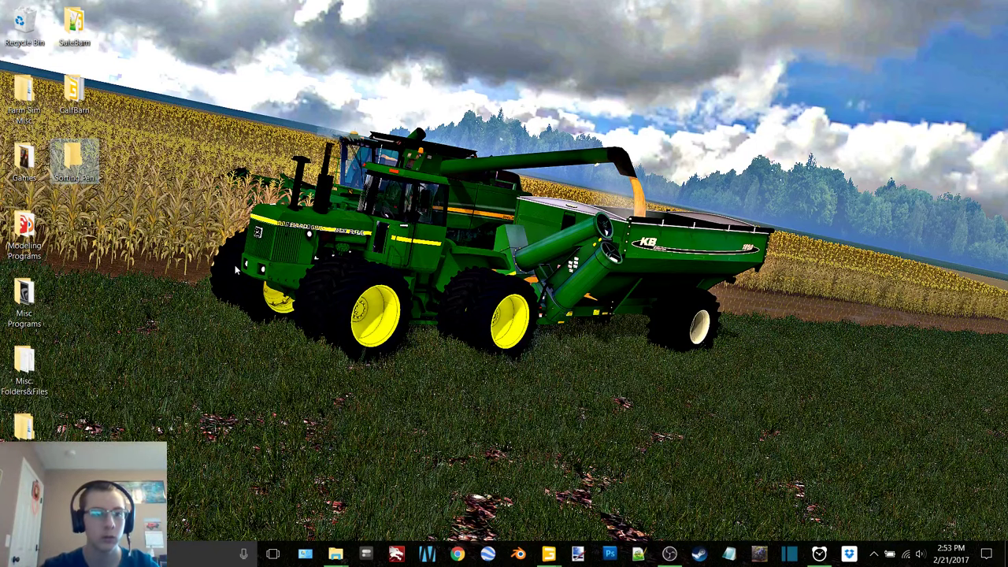
pyautogui.click(348, 399)
# - Switch back to GIANTS Editor and inspect the layout of the selected pens
pyautogui.moveTo(540, 563)
pyautogui.click(506, 498)
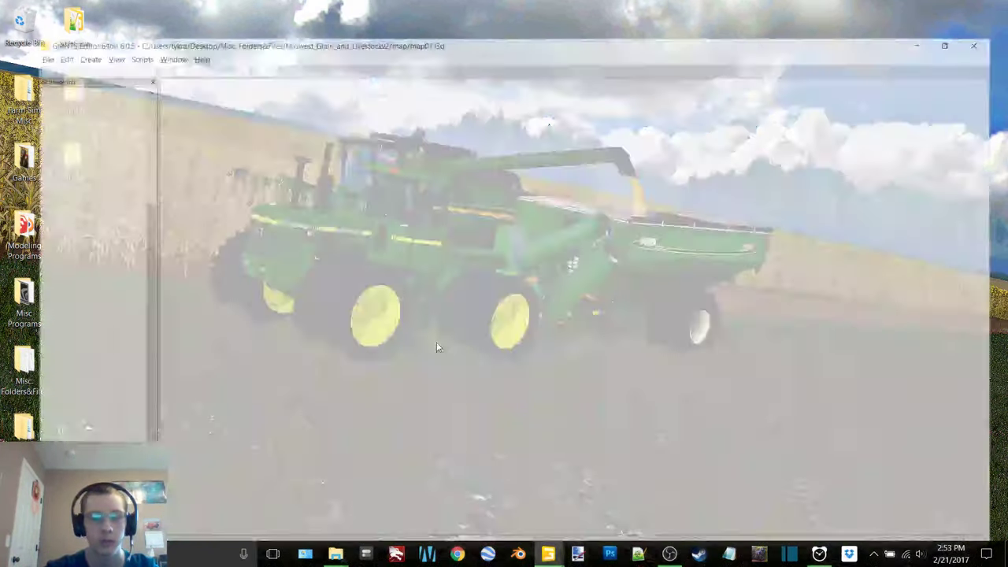
pyautogui.scroll(5, 358, 355)
pyautogui.keyDown('alt'); pyautogui.moveTo(358, 355); pyautogui.dragTo(573, 308); pyautogui.keyUp('alt')
pyautogui.scroll(8, 468, 303)
pyautogui.scroll(-8, 743, 275)
pyautogui.scroll(-6, 572, 309)
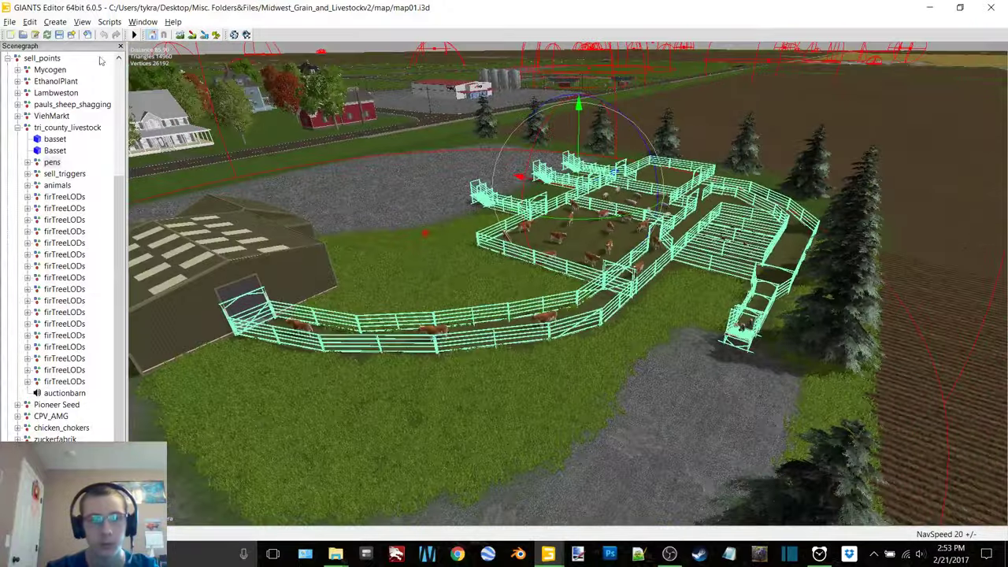
# - Export the selected pens with their files as sortpen into the Sorting Pen folder on the desktop
pyautogui.click(14, 21)
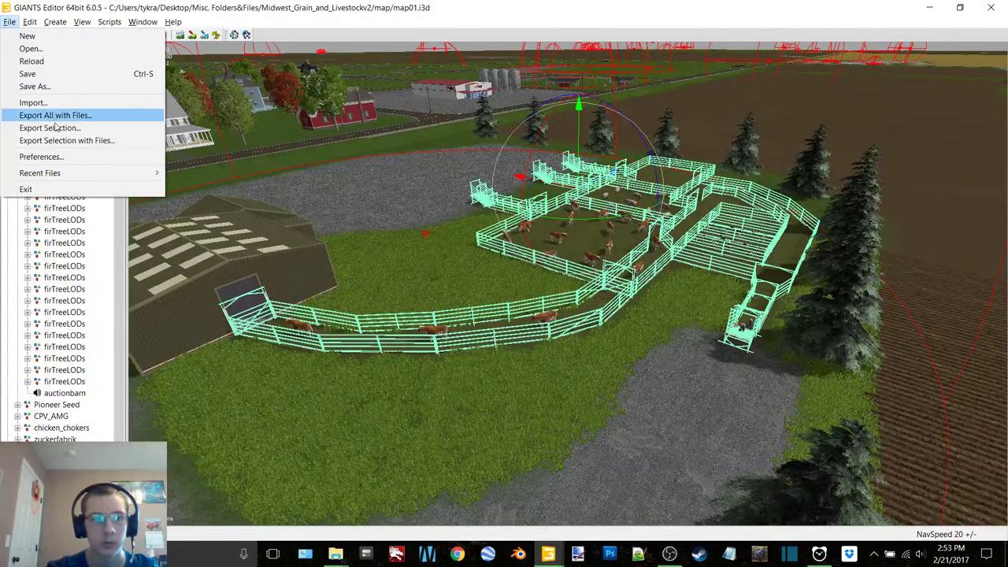
pyautogui.click(63, 139)
pyautogui.scroll(2, 41, 124)
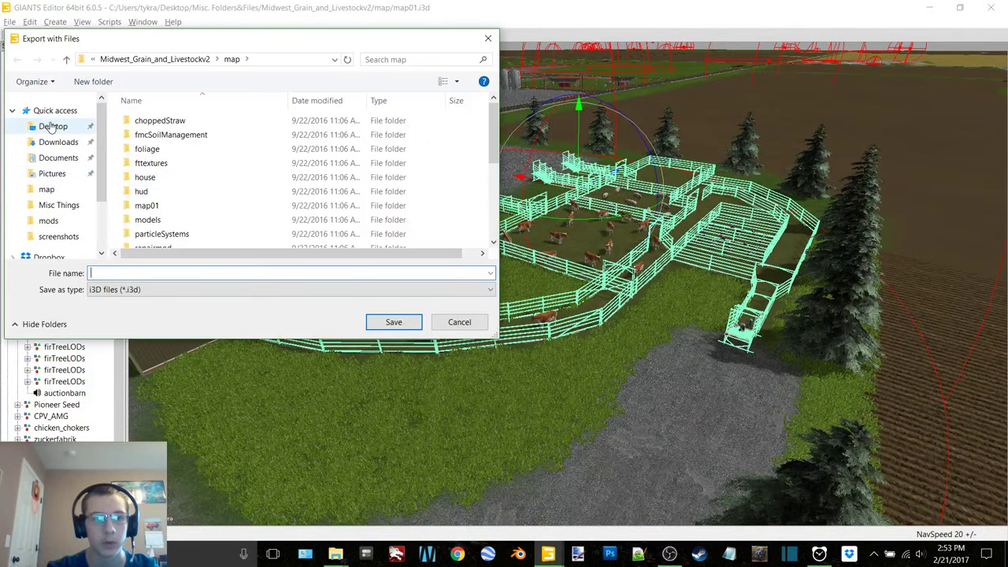
pyautogui.click(51, 126)
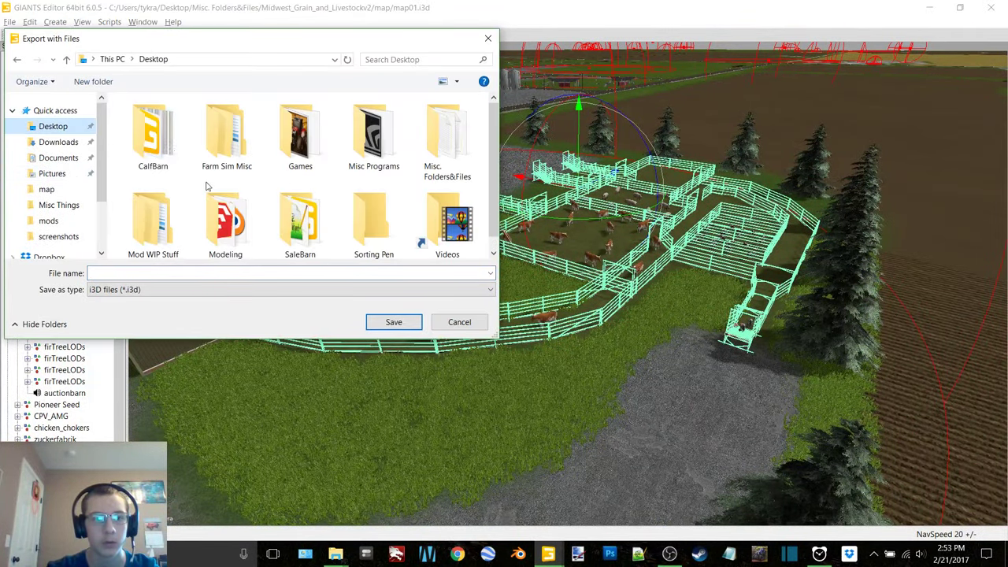
pyautogui.doubleClick(373, 224)
pyautogui.click(244, 271)
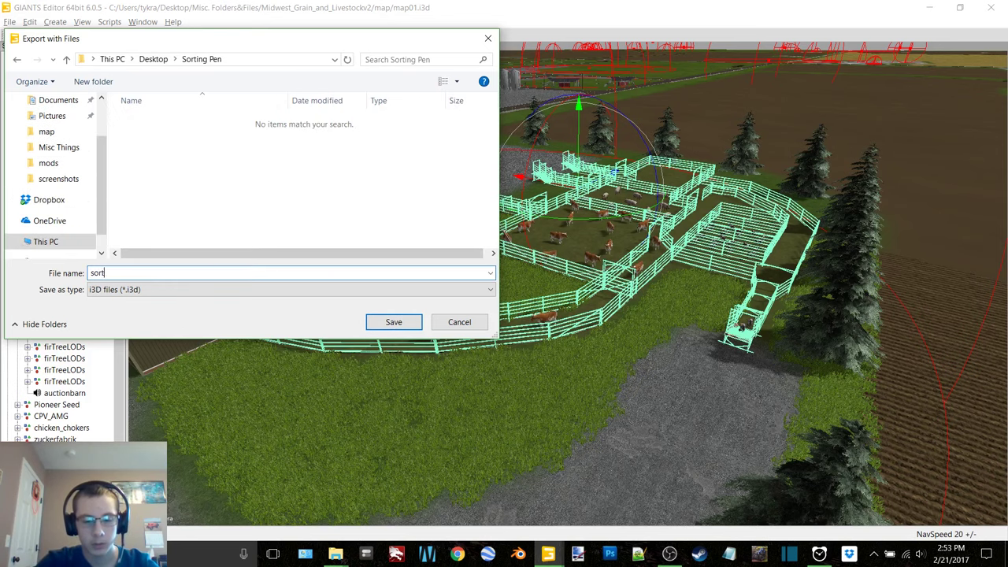
pyautogui.write('sortpen')
pyautogui.press('Return')
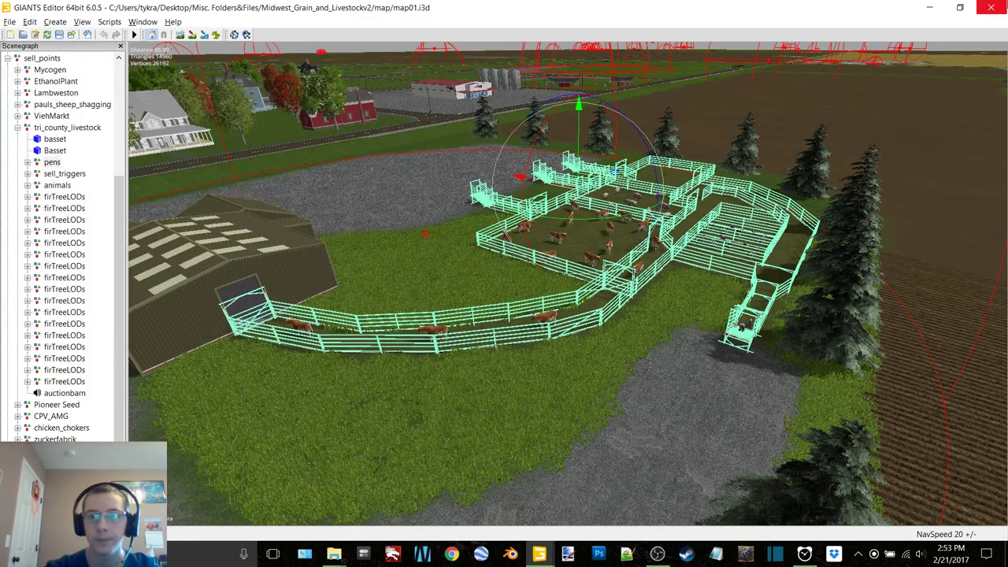
# - Close the map's editor window and open the panel texture from the Sorting Pen's textures folder in paint.net
pyautogui.click(991, 8)
pyautogui.click(604, 281)
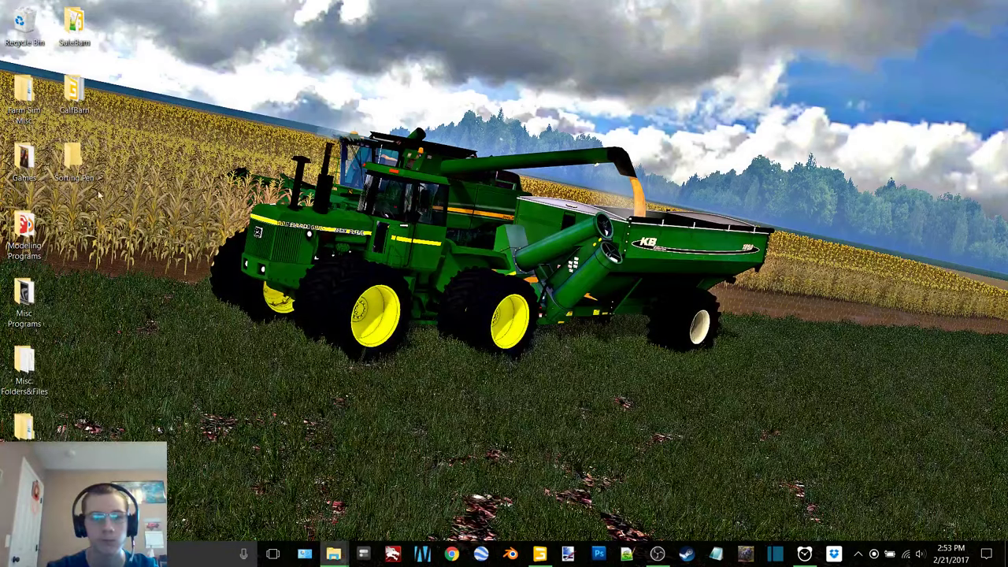
pyautogui.doubleClick(74, 157)
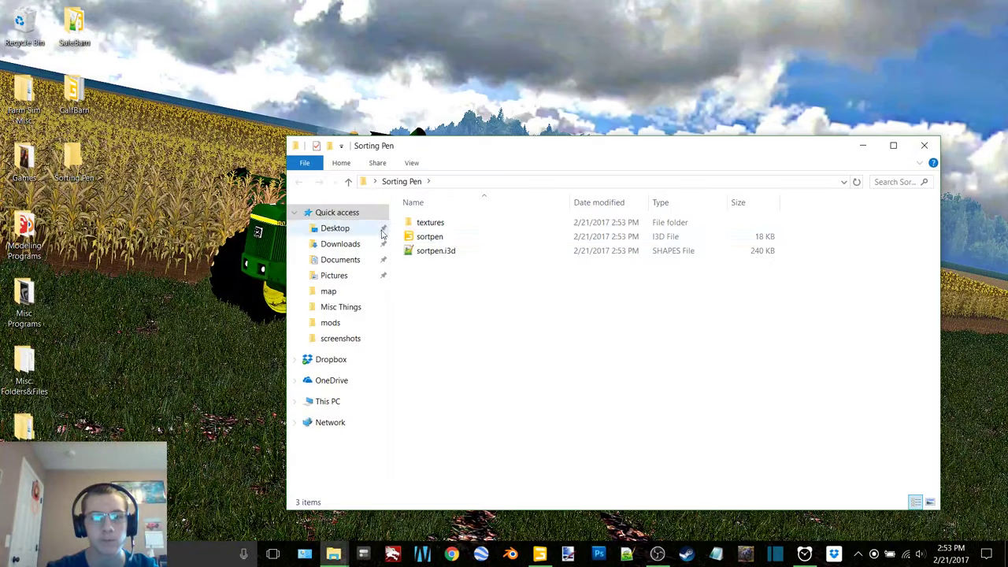
pyautogui.doubleClick(497, 223)
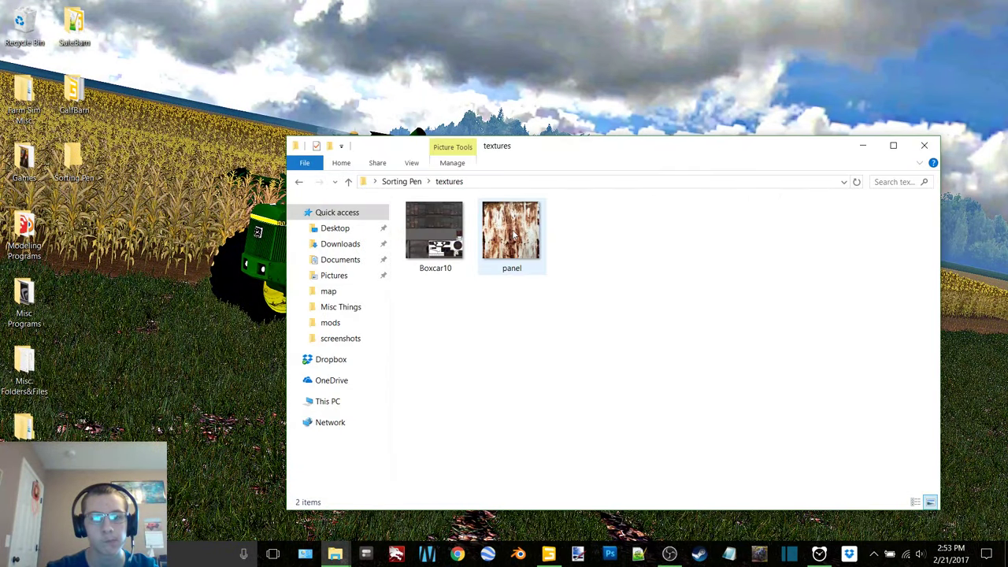
pyautogui.click(525, 252)
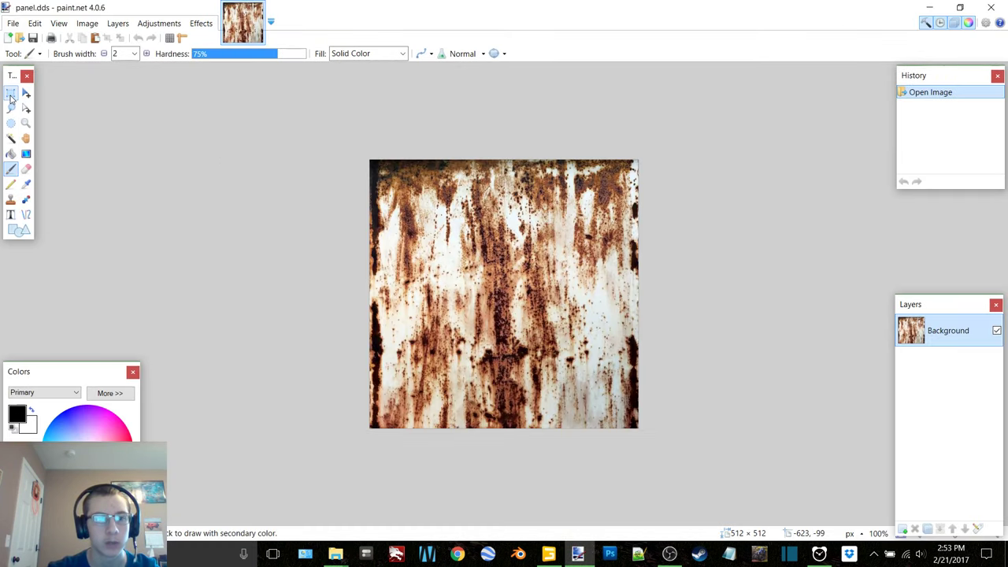
# - Select the whole rusty panel texture and fill it with white using the Paint Bucket
pyautogui.moveTo(347, 139); pyautogui.dragTo(643, 433)
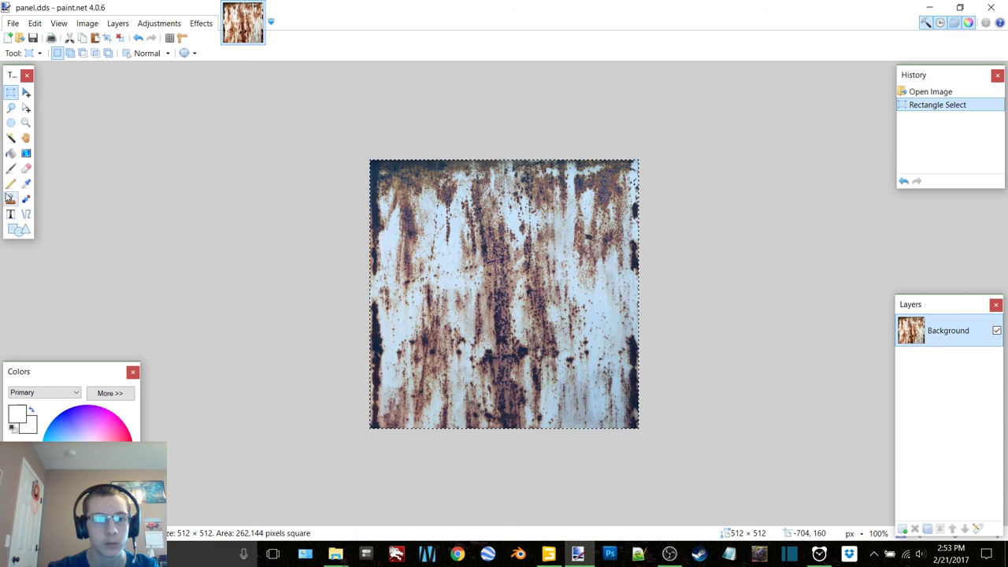
pyautogui.click(10, 153)
pyautogui.click(488, 314)
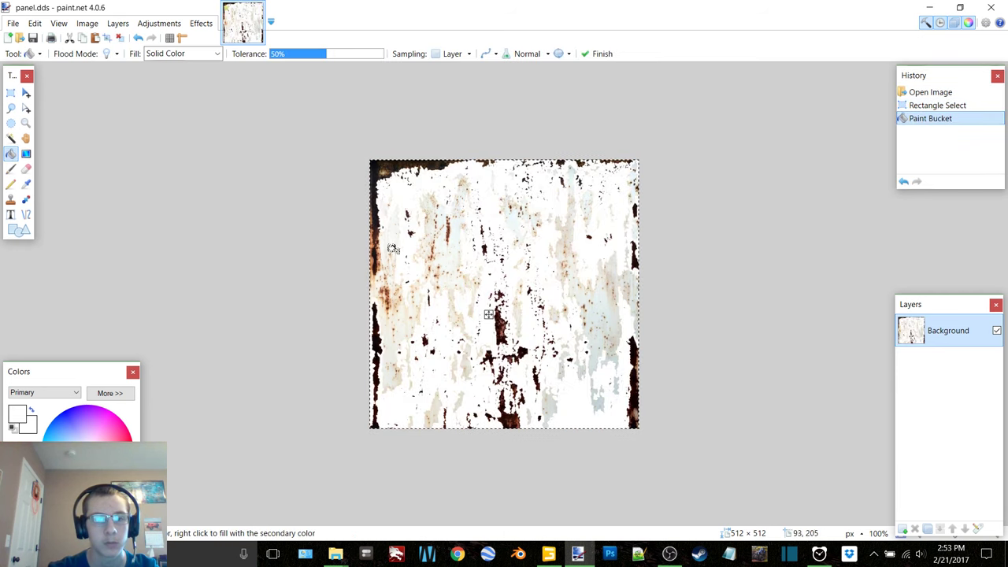
pyautogui.click(565, 229)
pyautogui.click(566, 274)
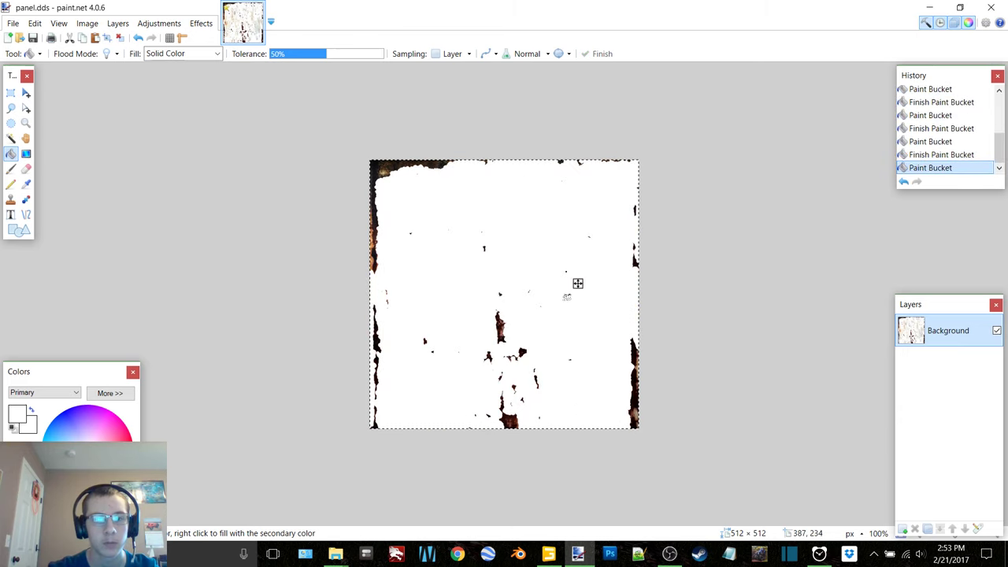
pyautogui.click(504, 296)
pyautogui.click(520, 246)
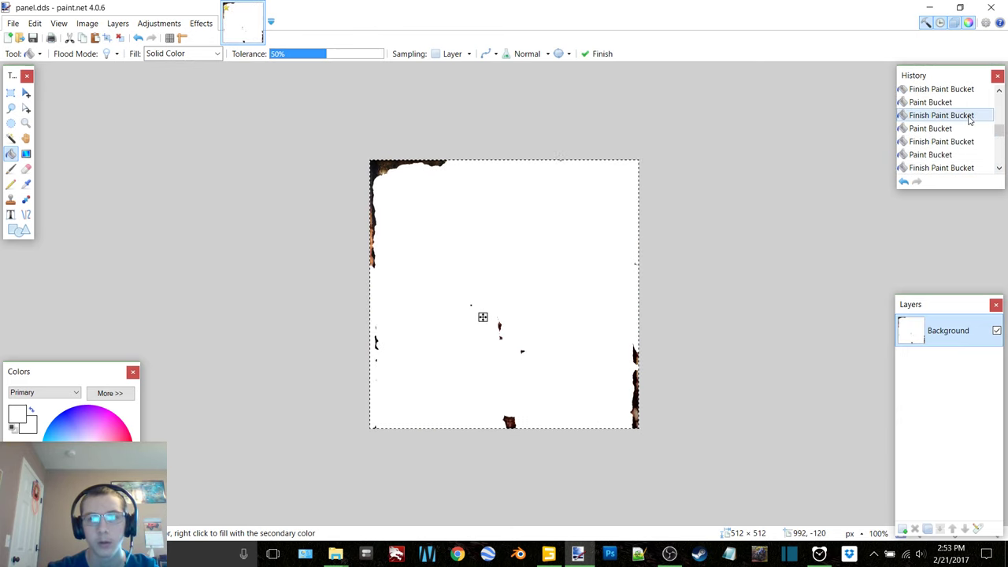
pyautogui.scroll(5, 969, 118)
pyautogui.click(955, 118)
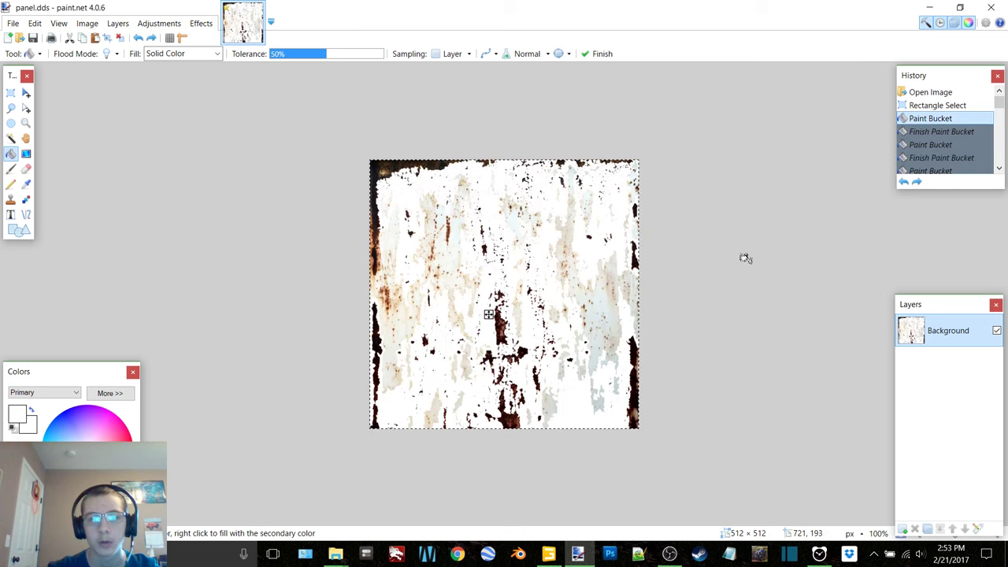
# - Raise the white fill's tolerance to 100% and save panel.dds with DXT3 (Explicit Alpha) compression
pyautogui.moveTo(307, 59); pyautogui.dragTo(413, 52)
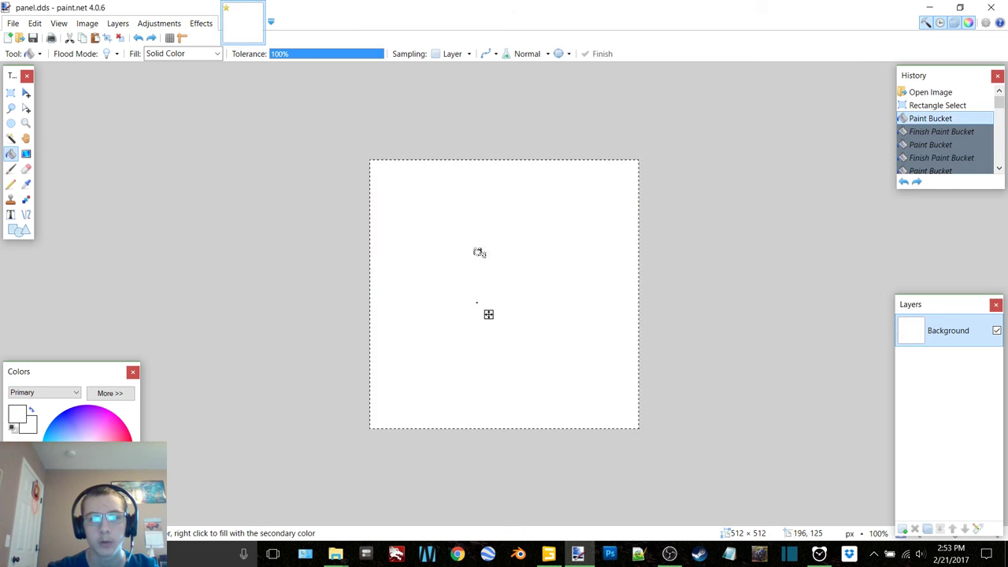
pyautogui.click(1005, 5)
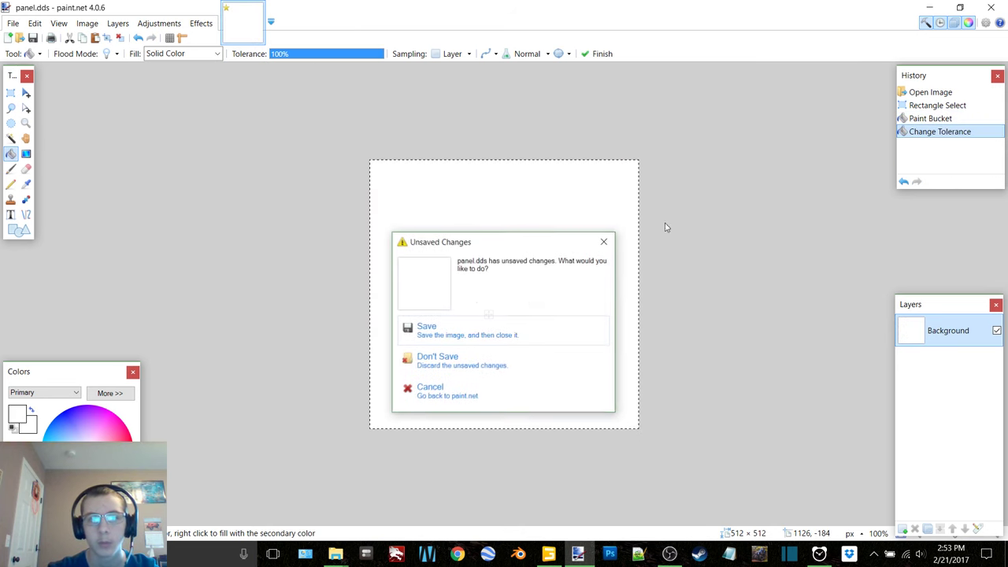
pyautogui.click(602, 244)
pyautogui.click(33, 39)
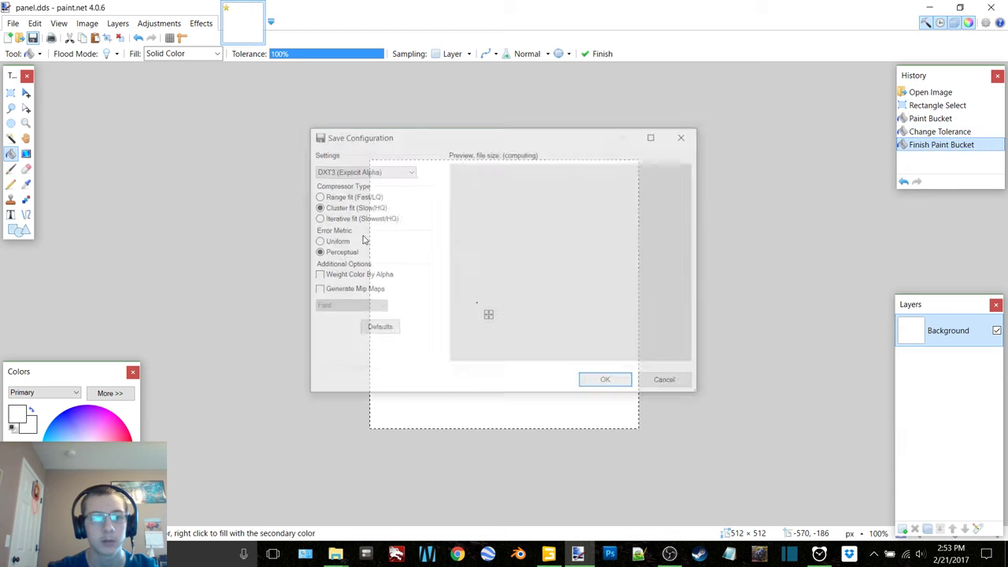
pyautogui.click(603, 383)
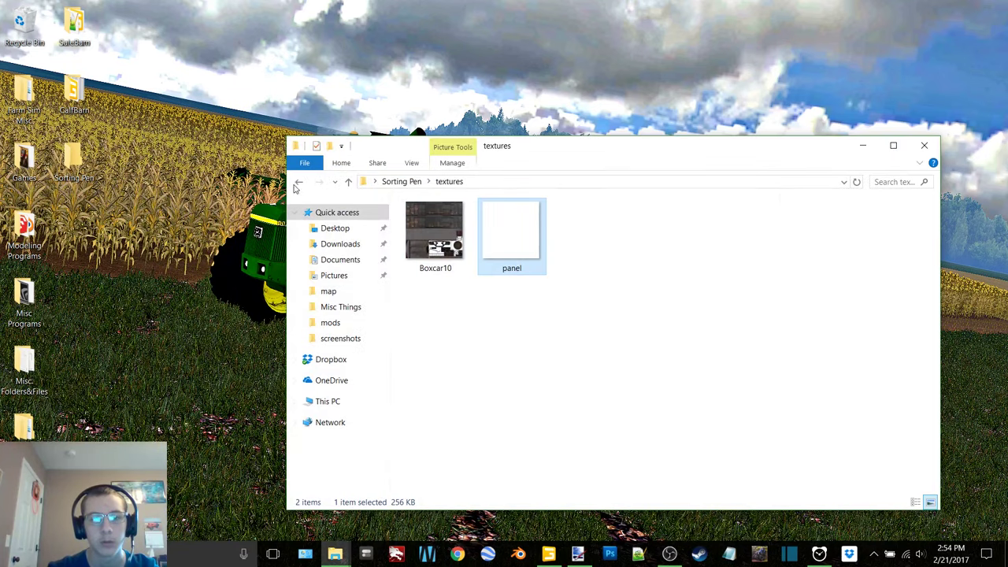
# - Open the exported sortpen i3d from the Sorting Pen folder in GIANTS Editor, dismiss the welcome dialog and maximize the window
pyautogui.click(298, 182)
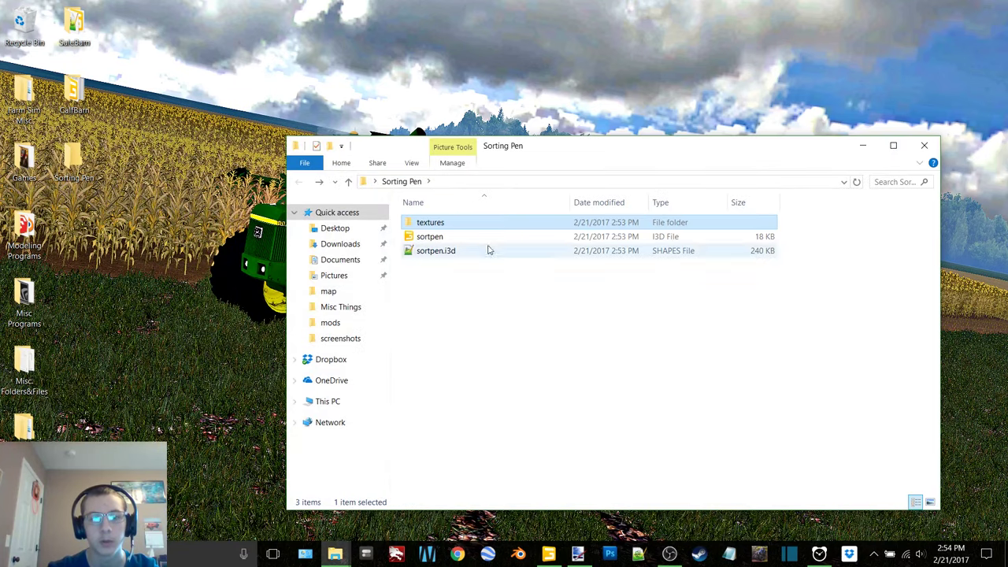
pyautogui.doubleClick(509, 238)
pyautogui.doubleClick(594, 252)
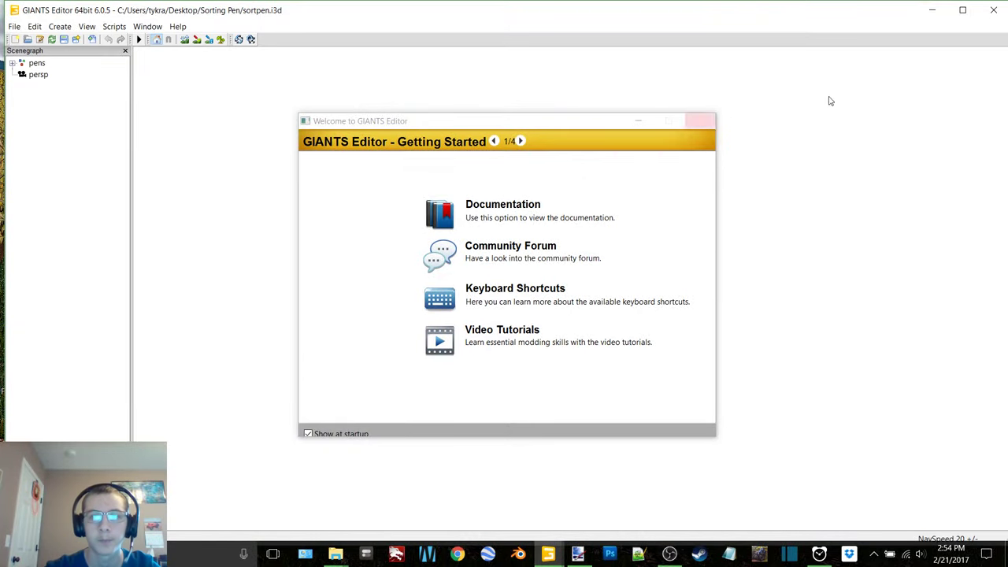
pyautogui.click(699, 121)
pyautogui.click(963, 10)
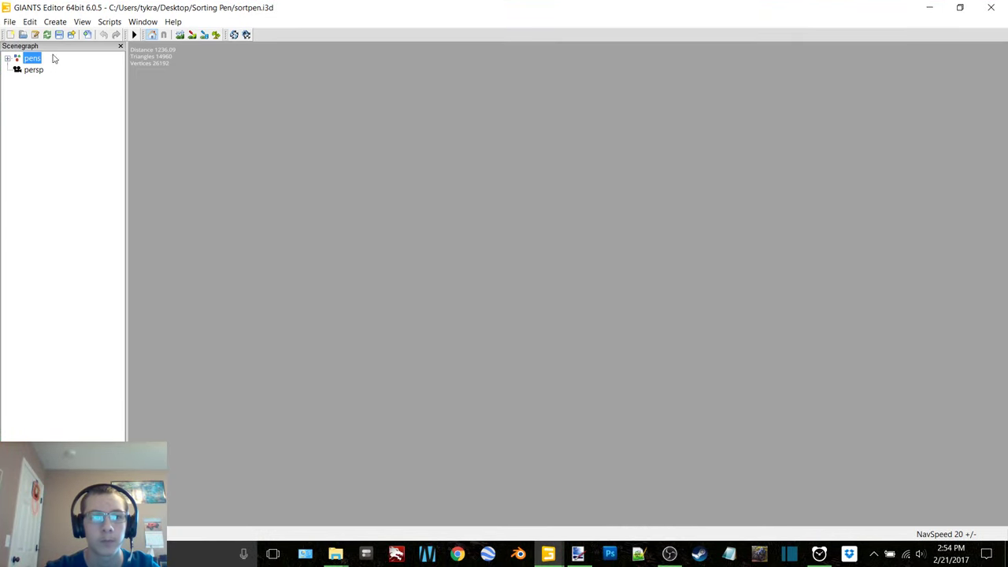
# - Show the Attributes window and set the pens group's translation to 0 on all axes and its Y rotation to 90
pyautogui.click(142, 21)
pyautogui.click(154, 47)
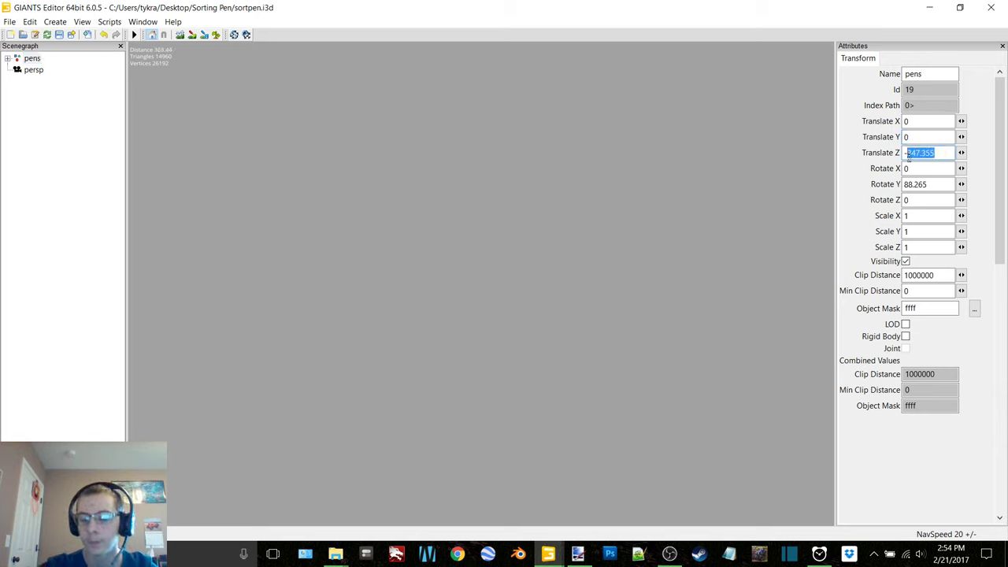
pyautogui.press('BackSpace')
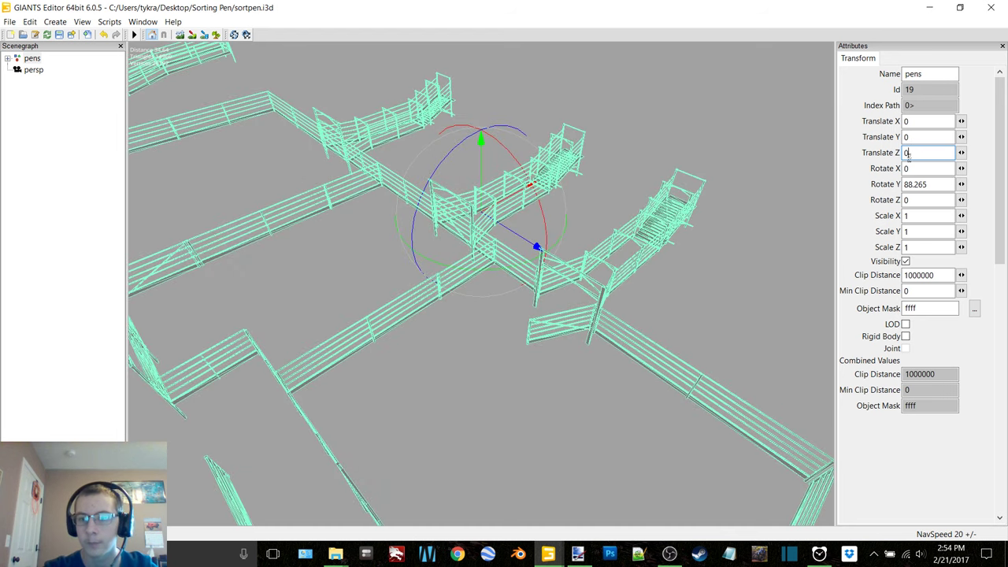
pyautogui.write('90')
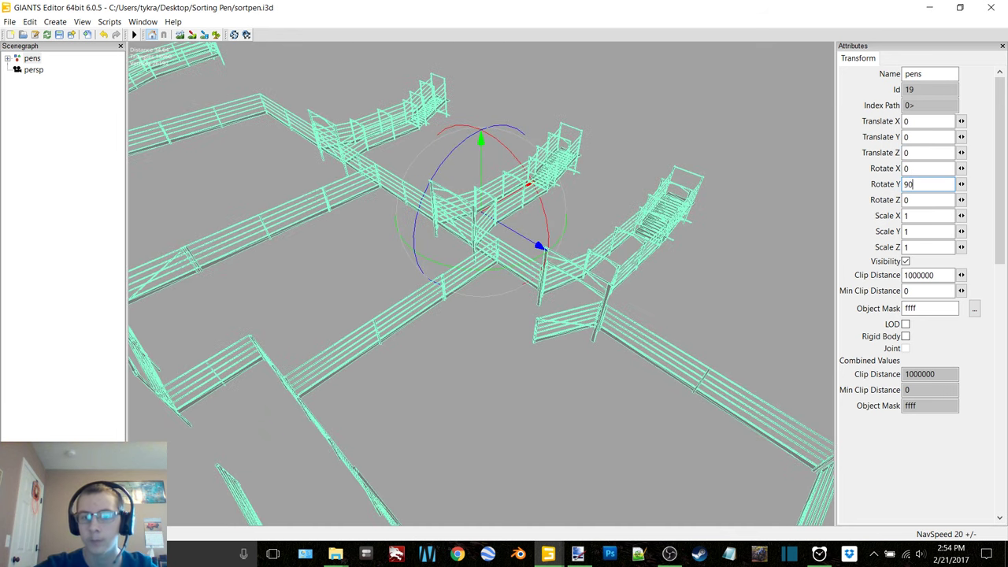
# - Add a light, examine the white pens and loading ramps from several angles, and close the editor without saving
pyautogui.click(45, 230)
pyautogui.keyDown('alt'); pyautogui.moveTo(529, 280); pyautogui.dragTo(516, 217, button='middle'); pyautogui.keyUp('alt')
pyautogui.keyDown('alt'); pyautogui.moveTo(517, 221); pyautogui.dragTo(457, 272); pyautogui.keyUp('alt')
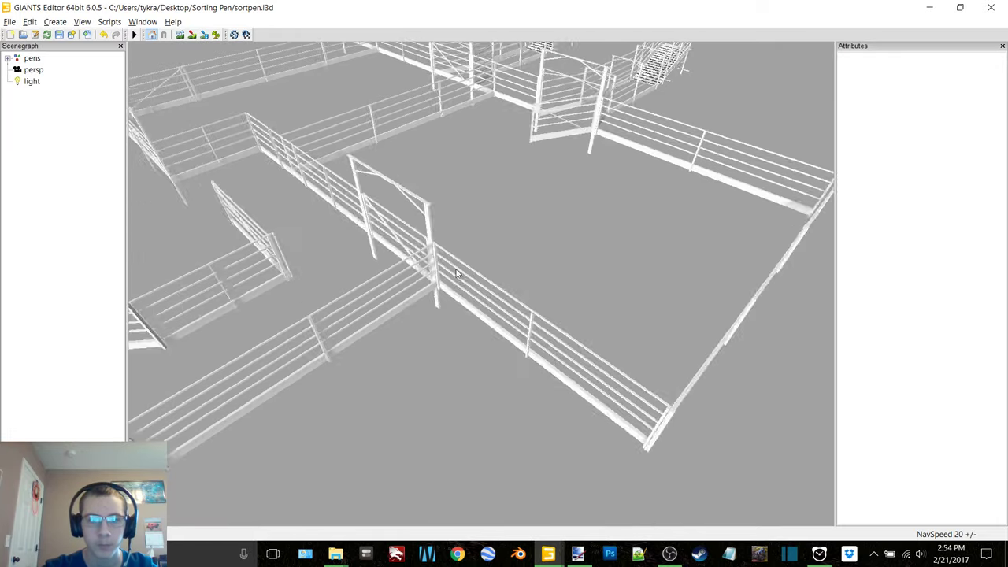
pyautogui.keyDown('alt'); pyautogui.moveTo(457, 273); pyautogui.dragTo(398, 352, button='middle'); pyautogui.keyUp('alt')
pyautogui.scroll(5, 478, 309)
pyautogui.keyDown('alt'); pyautogui.moveTo(477, 308); pyautogui.dragTo(428, 282); pyautogui.keyUp('alt')
pyautogui.scroll(-10, 427, 281)
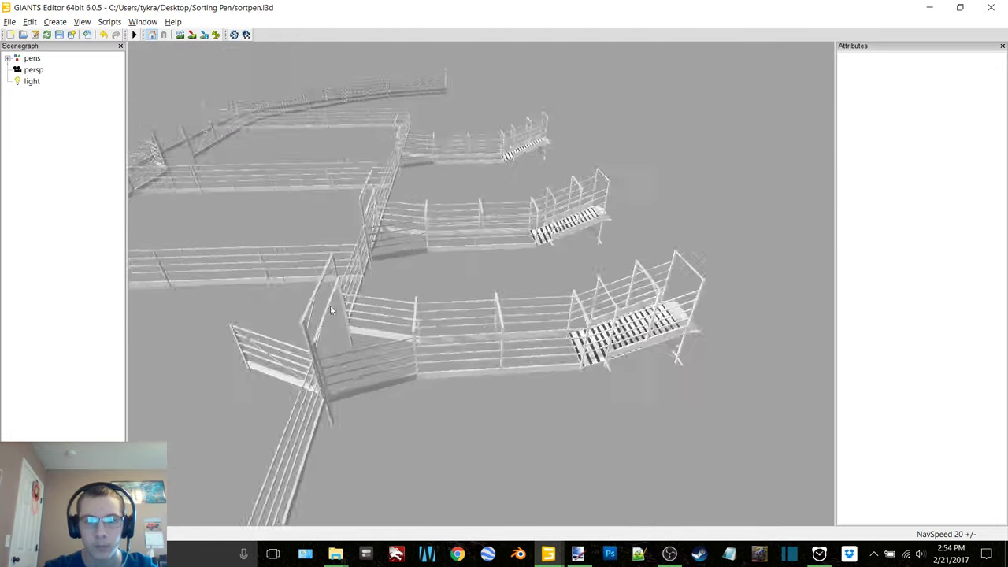
pyautogui.keyDown('alt'); pyautogui.moveTo(289, 325); pyautogui.dragTo(407, 296, button='middle'); pyautogui.keyUp('alt')
pyautogui.moveTo(408, 299); pyautogui.dragTo(447, 312, button='right')
pyautogui.keyDown('alt'); pyautogui.moveTo(448, 308); pyautogui.dragTo(490, 298); pyautogui.keyUp('alt')
pyautogui.click(546, 310)
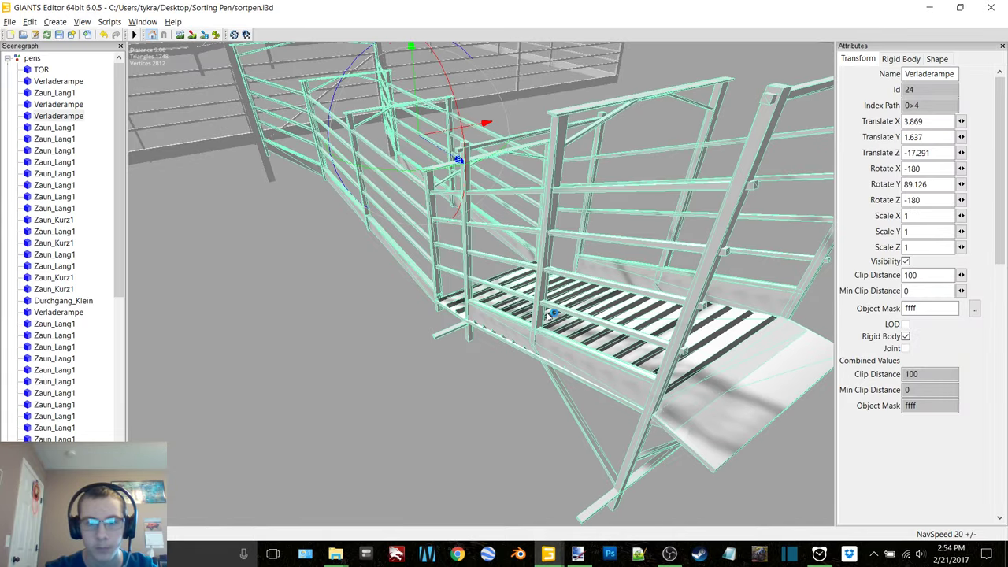
pyautogui.keyDown('alt'); pyautogui.moveTo(474, 274); pyautogui.dragTo(499, 295, button='middle'); pyautogui.keyUp('alt')
pyautogui.moveTo(499, 298); pyautogui.dragTo(370, 298, button='right')
pyautogui.click(991, 8)
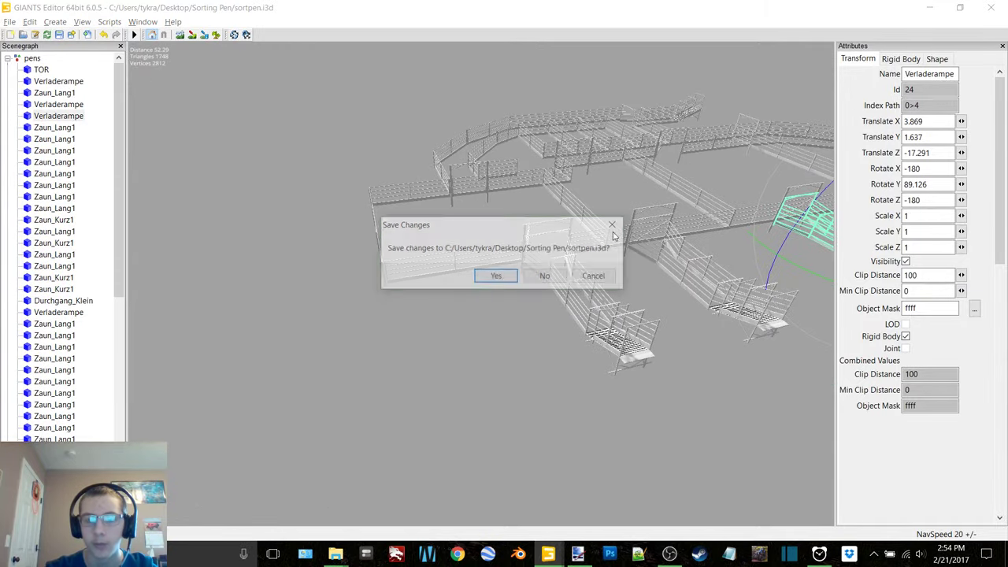
pyautogui.click(543, 275)
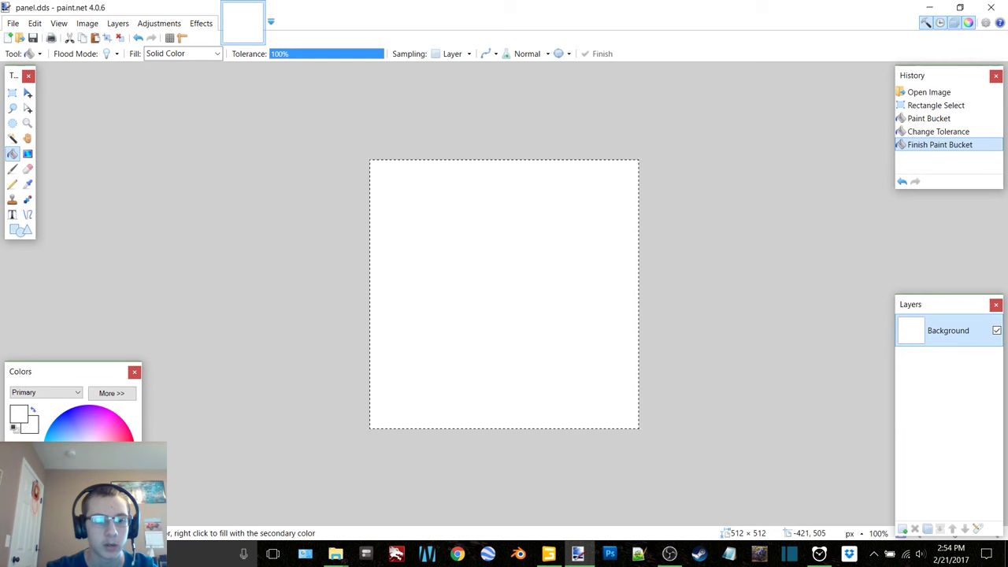
# - Fill the whole panel texture with red in paint.net and save panel.dds
pyautogui.click(545, 259)
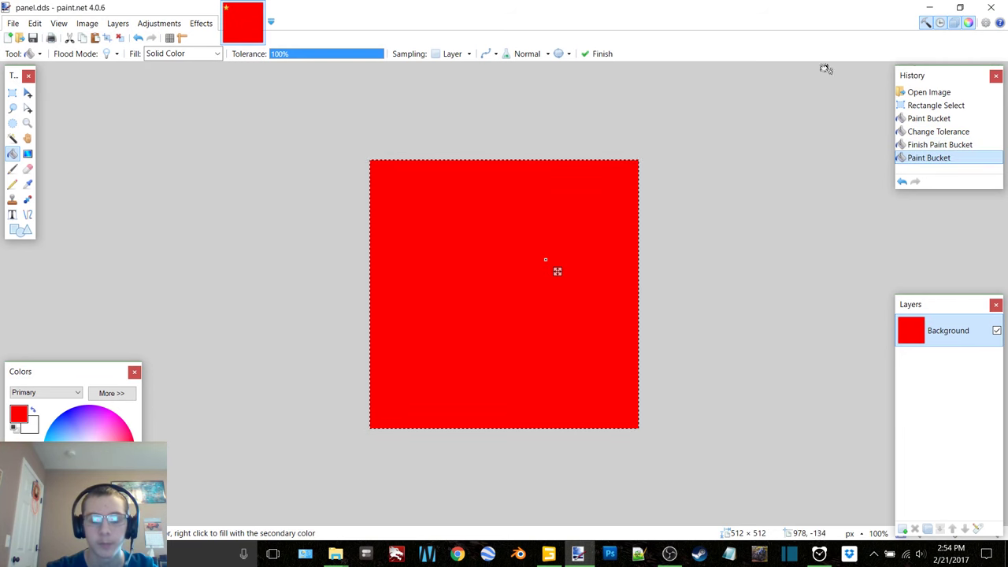
pyautogui.hotkey('ctrl', 's')
pyautogui.click(929, 7)
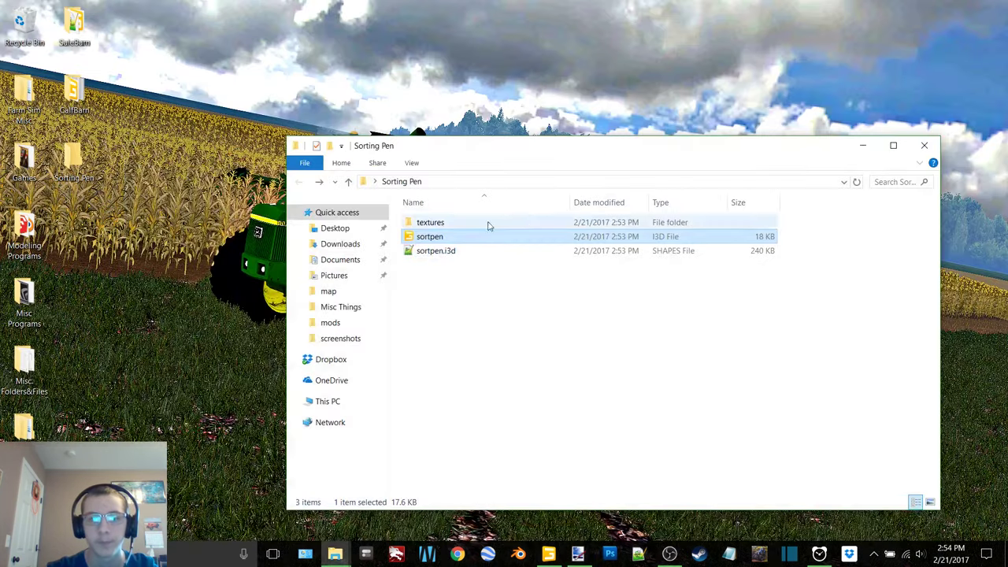
# - Reopen the sortpen i3d in GIANTS Editor, dismiss the welcome dialog and select the pens group
pyautogui.doubleClick(431, 239)
pyautogui.click(504, 342)
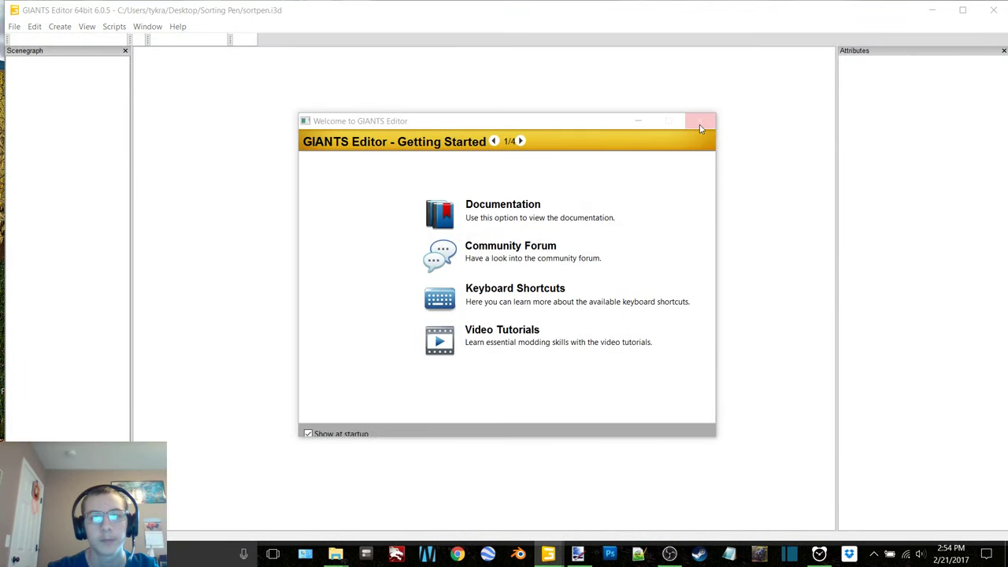
pyautogui.click(701, 122)
pyautogui.click(33, 63)
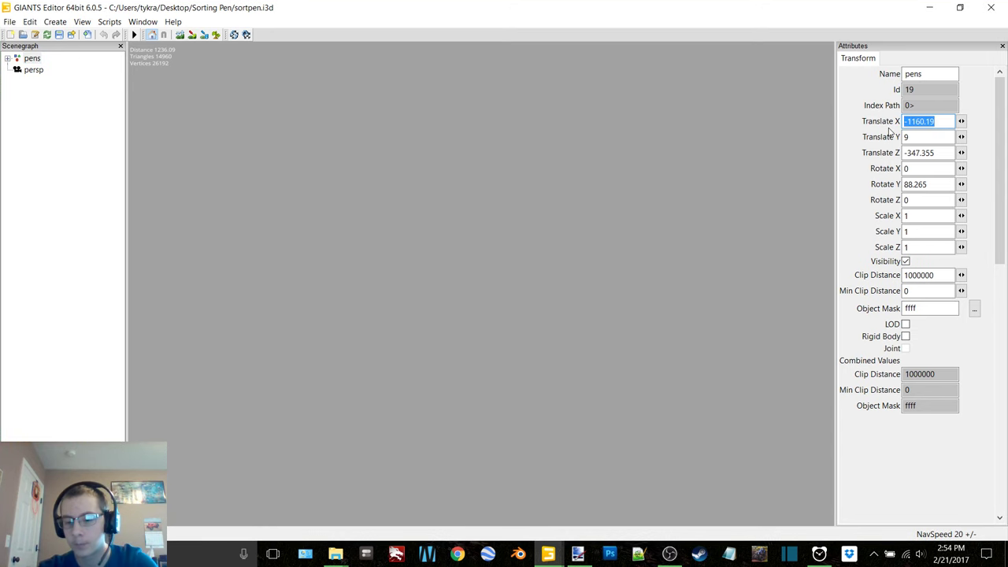
# - Set the pens group's translation to 0 on all axes and its Y rotation to 90, and add a light to the scene
pyautogui.moveTo(946, 152); pyautogui.dragTo(876, 155)
pyautogui.press('BackSpace')
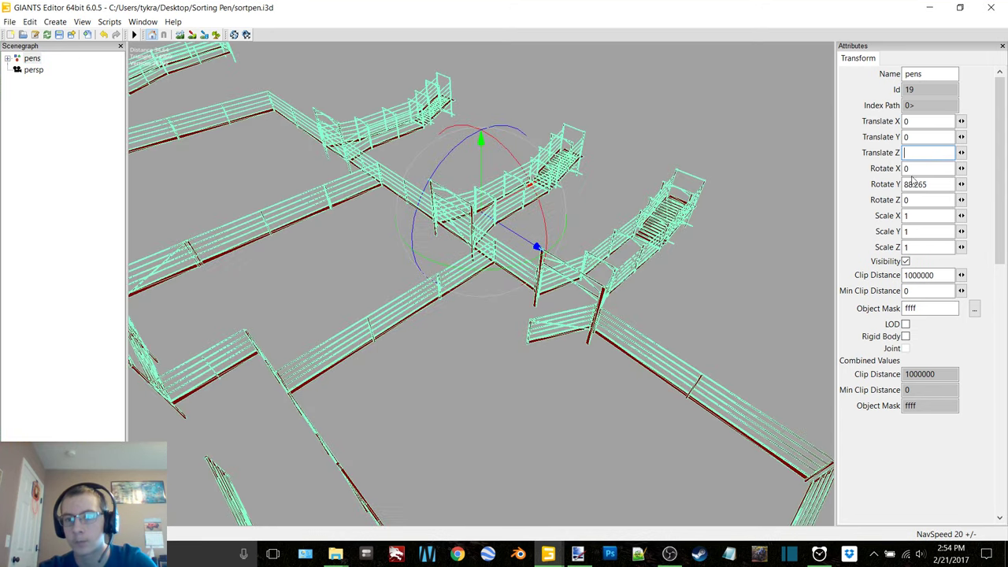
pyautogui.write('90')
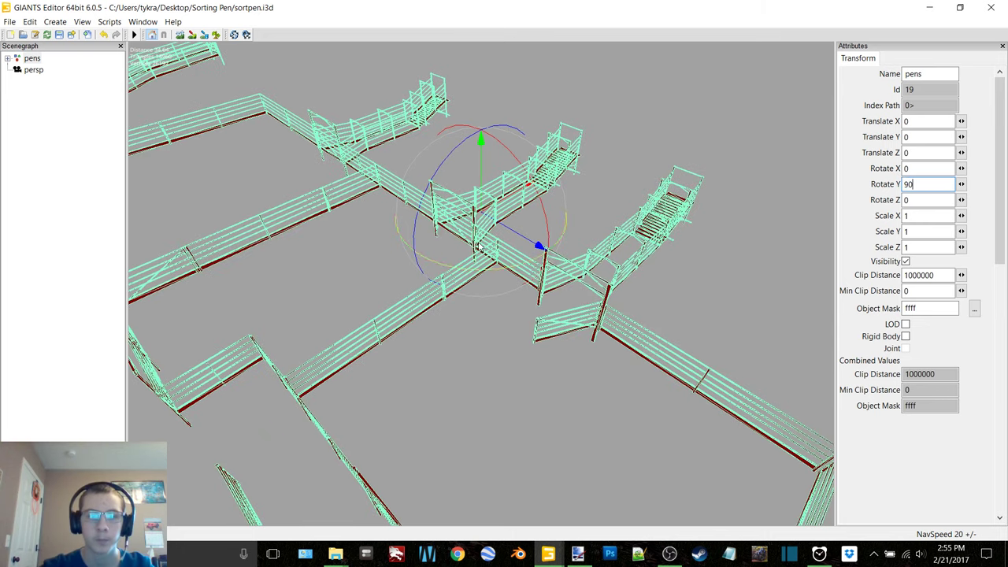
pyautogui.click(41, 305)
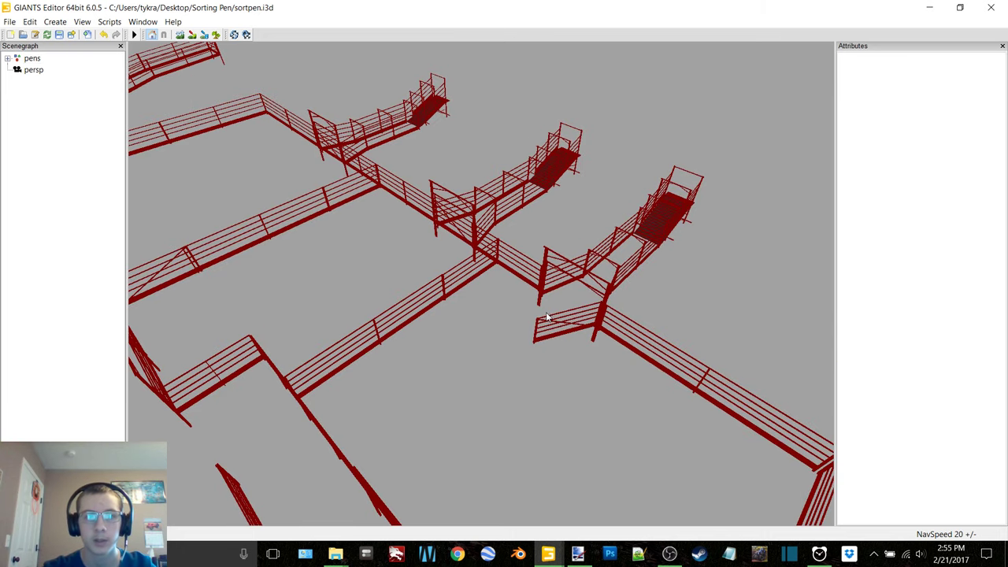
pyautogui.hotkey('ctrl', 'z')
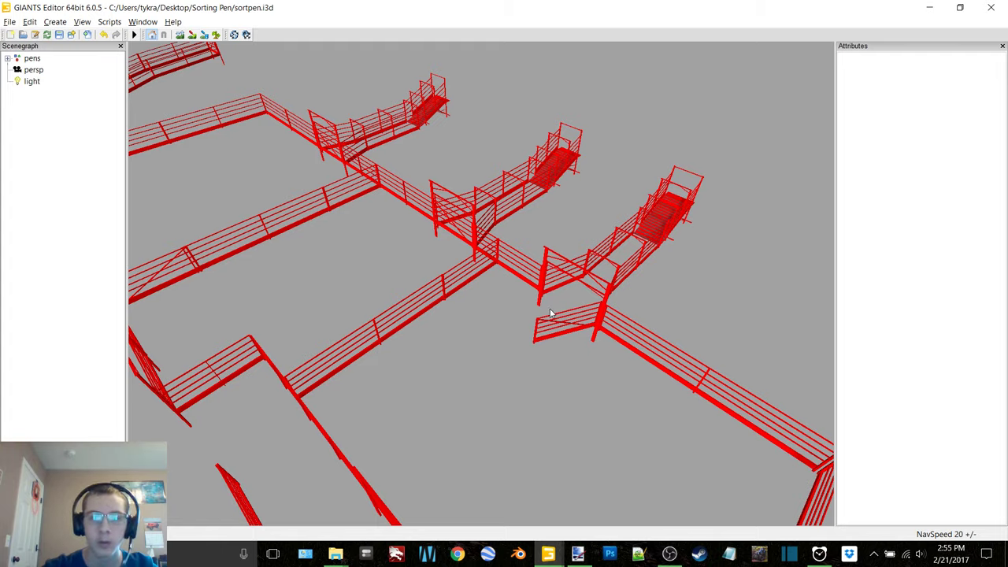
# - Check the red pens and loading ramps from several angles, save the sortpen scene and close its editor window
pyautogui.keyDown('alt'); pyautogui.moveTo(541, 314); pyautogui.dragTo(475, 317, button='middle'); pyautogui.keyUp('alt')
pyautogui.keyDown('alt'); pyautogui.moveTo(474, 317); pyautogui.dragTo(587, 299, button='right'); pyautogui.keyUp('alt')
pyautogui.keyDown('alt'); pyautogui.moveTo(588, 299); pyautogui.dragTo(493, 297, button='middle'); pyautogui.keyUp('alt')
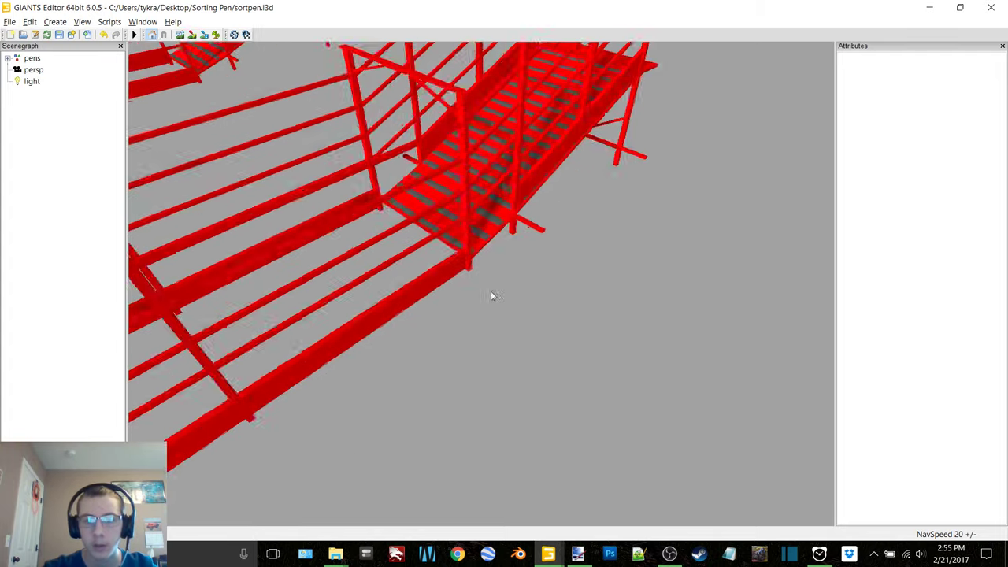
pyautogui.scroll(-10, 365, 252)
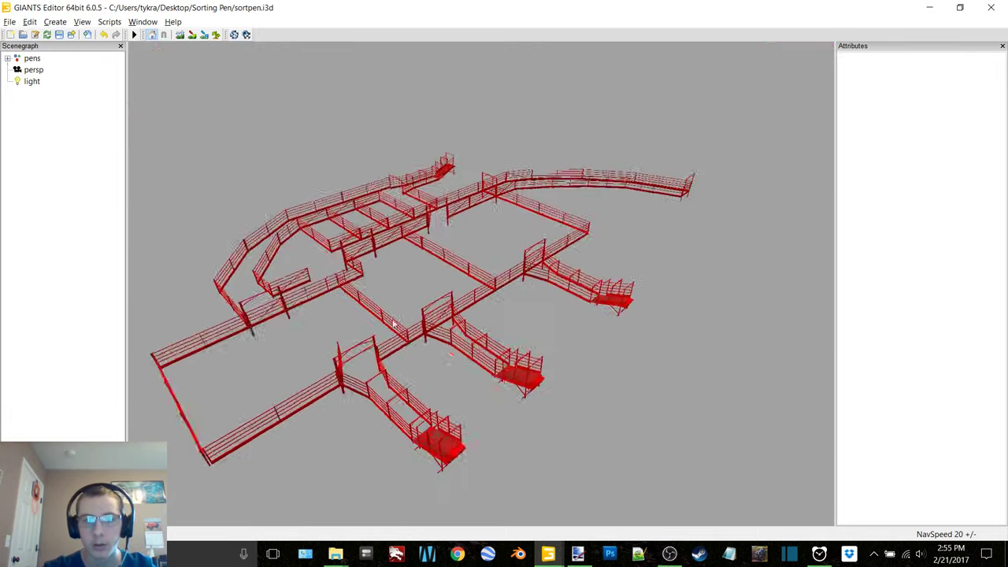
pyautogui.scroll(10, 394, 323)
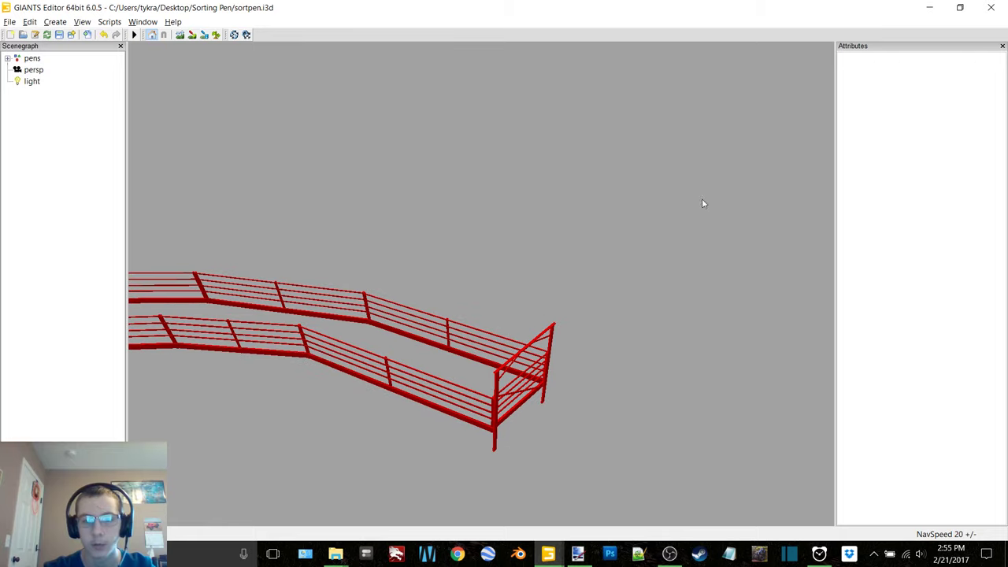
pyautogui.click(991, 7)
pyautogui.click(545, 277)
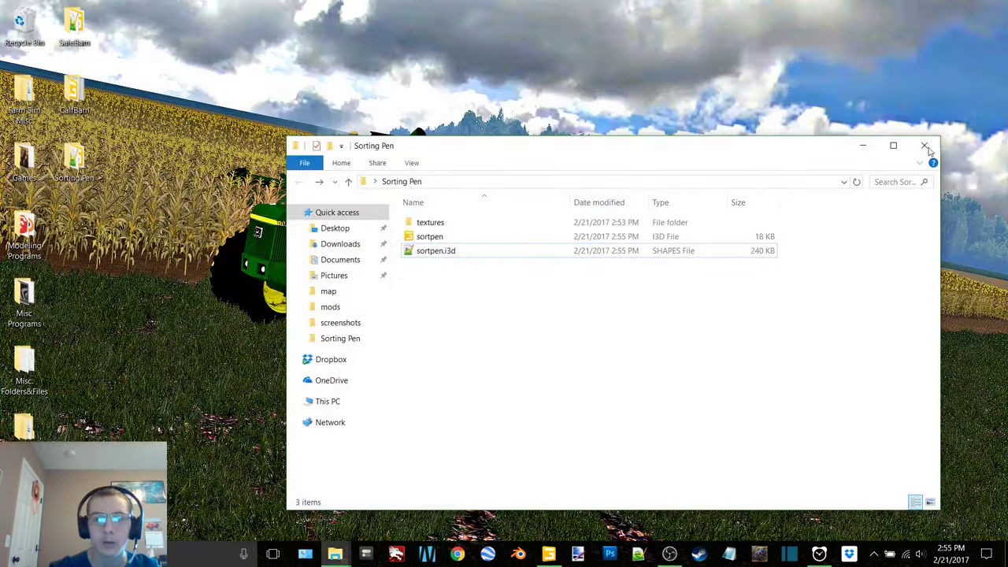
# - Close the Sorting Pen folder and open the Models folder of the Eastern Dakota Farms map
pyautogui.click(925, 146)
pyautogui.moveTo(335, 555)
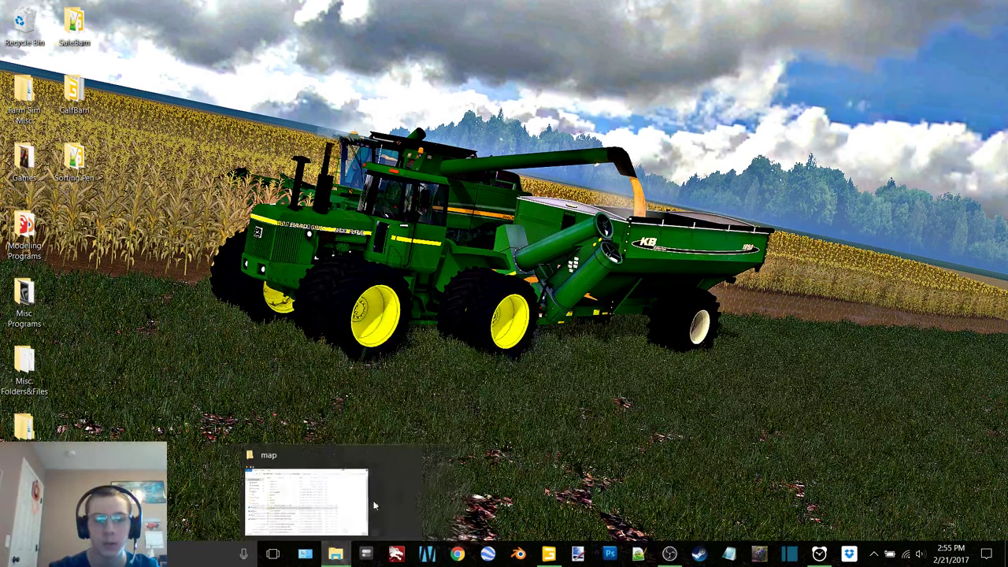
pyautogui.click(375, 506)
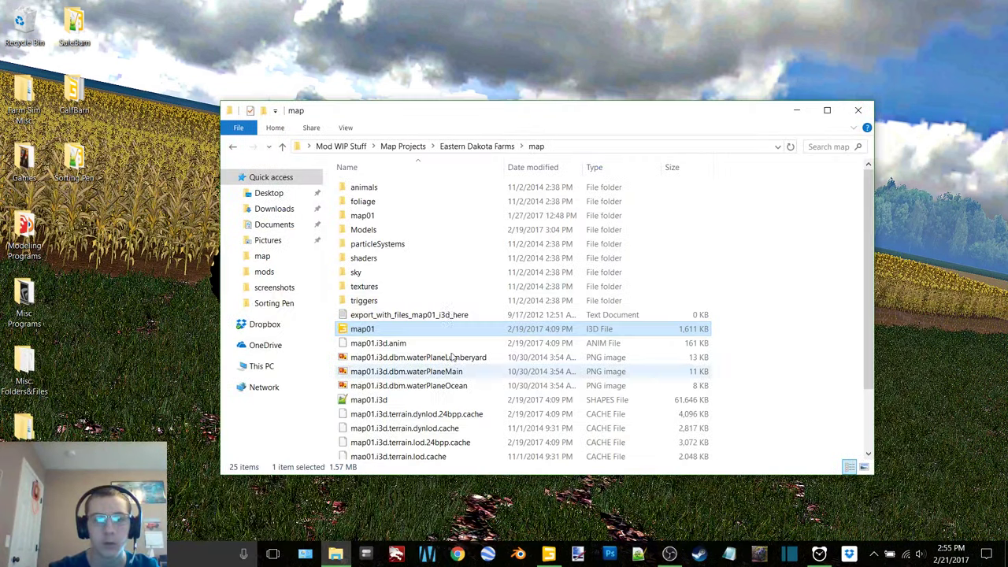
pyautogui.doubleClick(395, 230)
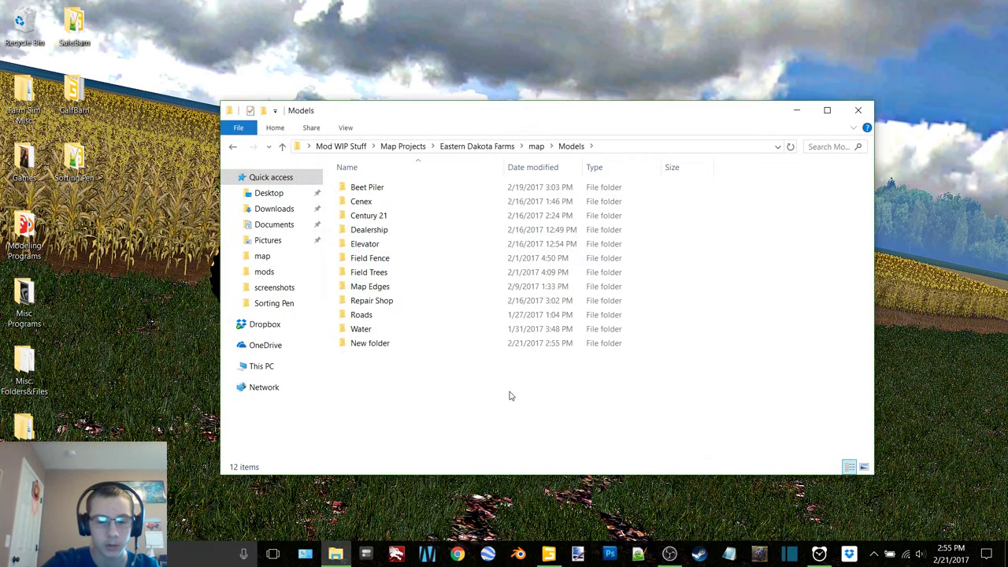
# - Create a Livestock Salebarn folder in Models and move the SaleBarn, CalfBarn and Sorting Pen folders from the desktop into it
pyautogui.write('Livestock Saleb')
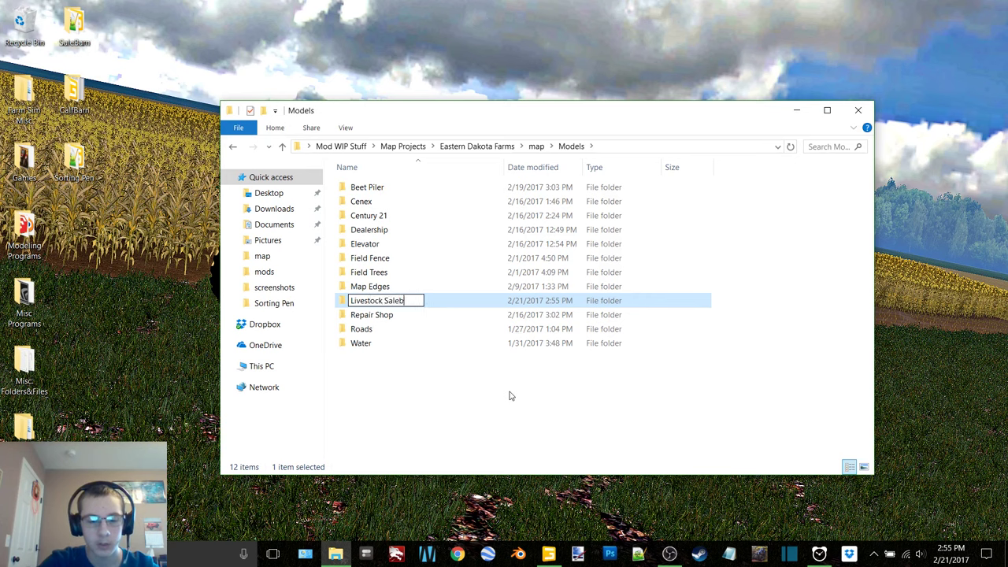
pyautogui.press('Return')
pyautogui.press('Return')
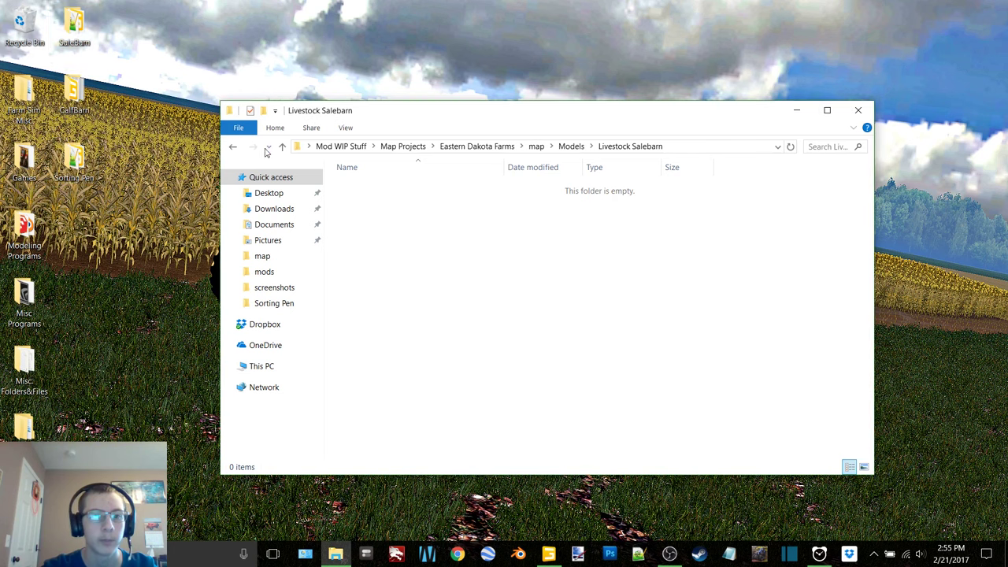
pyautogui.click(234, 147)
pyautogui.click(787, 189)
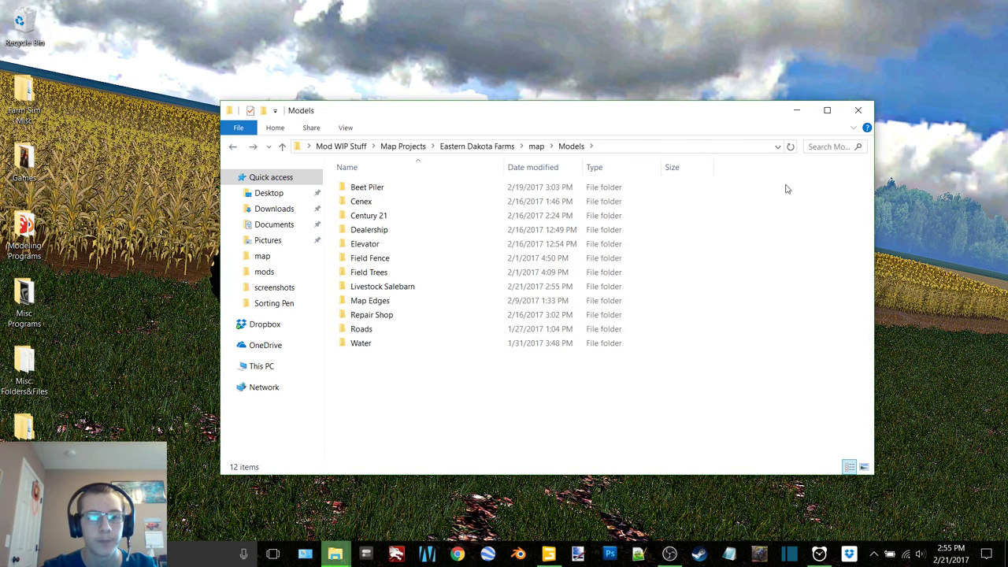
# - Switch to map01 in GIANTS Editor, import 48x82CalfBarnRedWhite from Livestock Salebarn's CalfBarn folder, and nest it under the Livestock Auction group
pyautogui.click(796, 109)
pyautogui.click(553, 554)
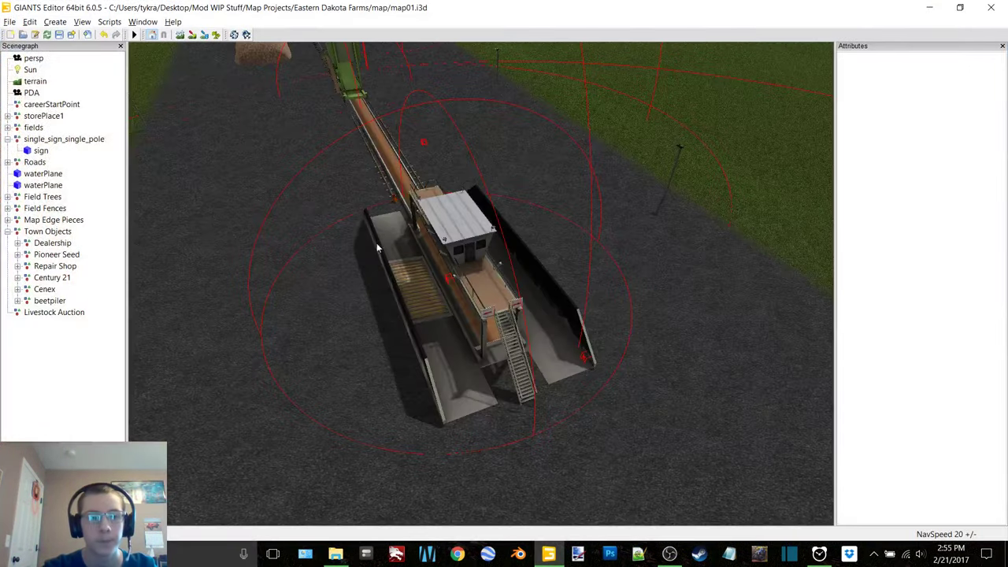
pyautogui.click(8, 21)
pyautogui.click(31, 101)
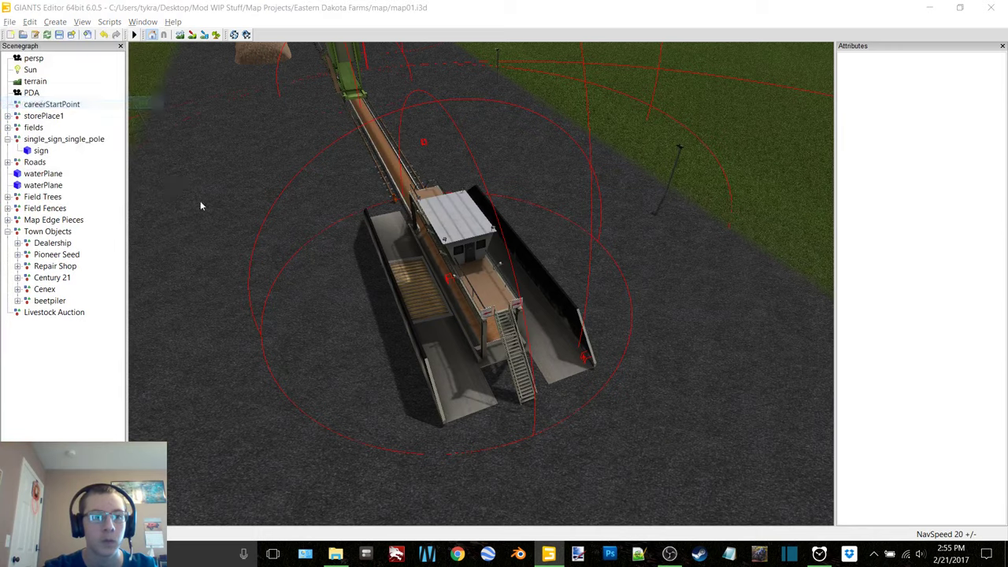
pyautogui.doubleClick(186, 167)
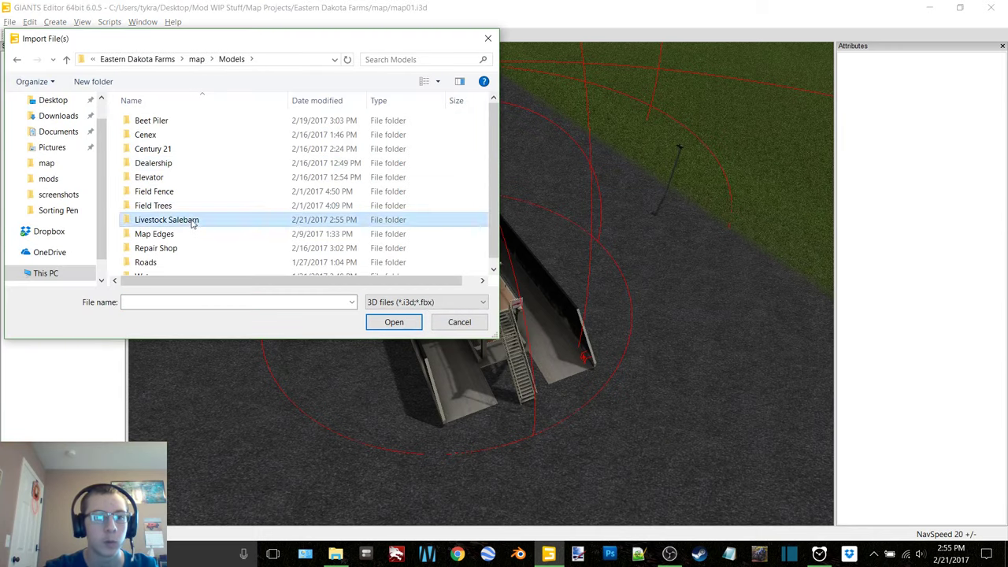
pyautogui.doubleClick(161, 219)
pyautogui.doubleClick(148, 119)
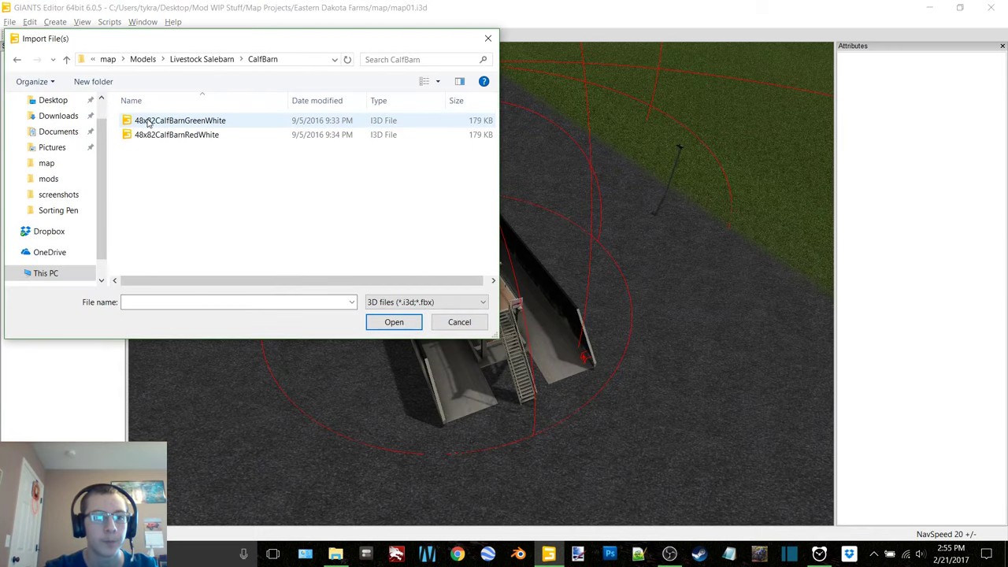
pyautogui.doubleClick(221, 134)
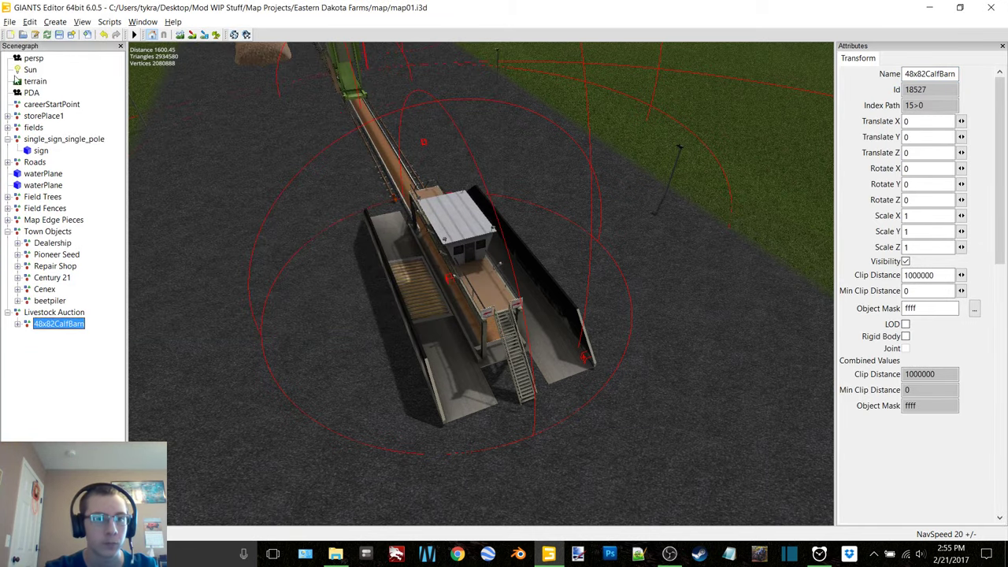
# - Import LiveStockSaleBarn from Livestock Salebarn's SaleBarn folder and nest it under the Livestock Auction group
pyautogui.click(9, 22)
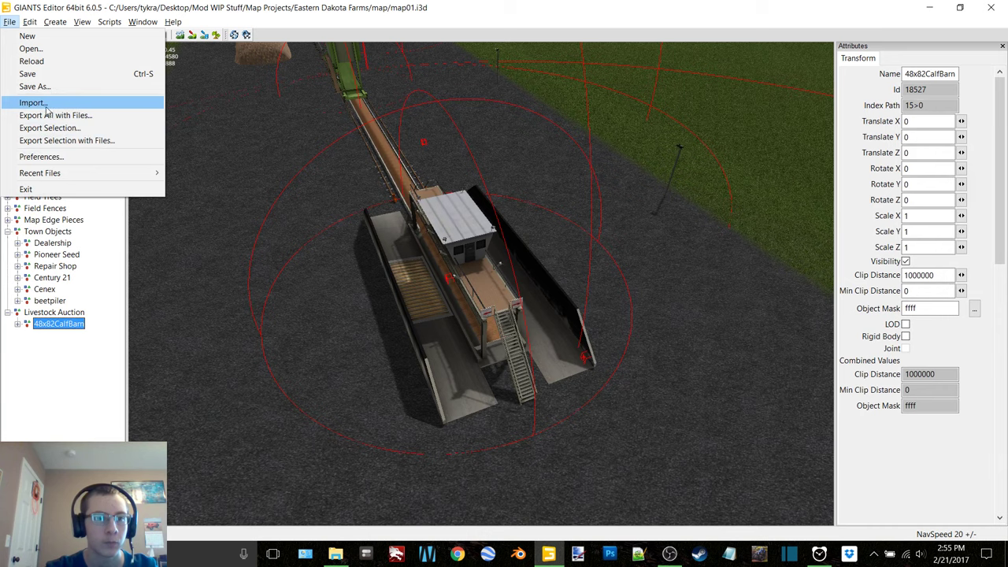
pyautogui.click(44, 104)
pyautogui.click(186, 61)
pyautogui.doubleClick(169, 135)
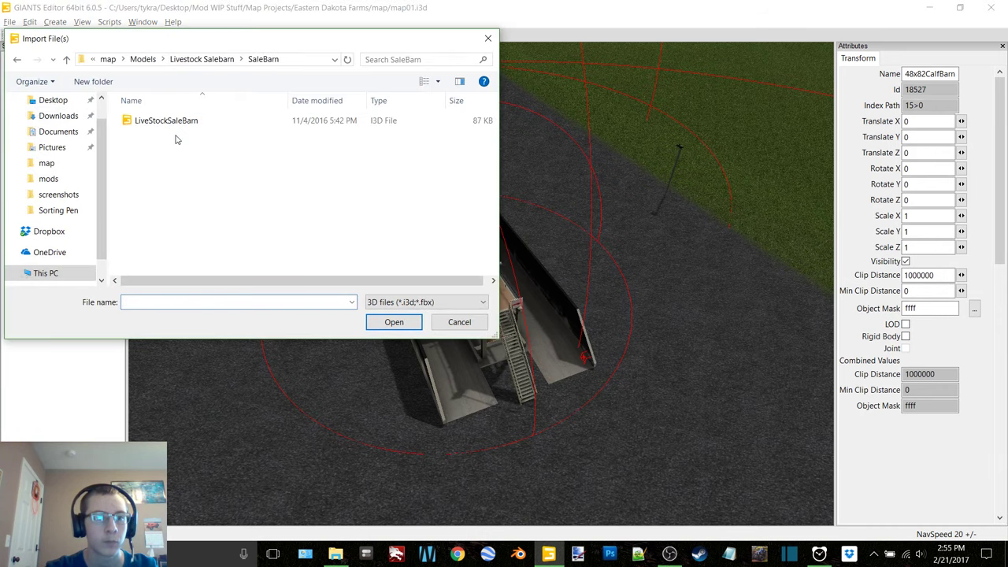
pyautogui.doubleClick(165, 120)
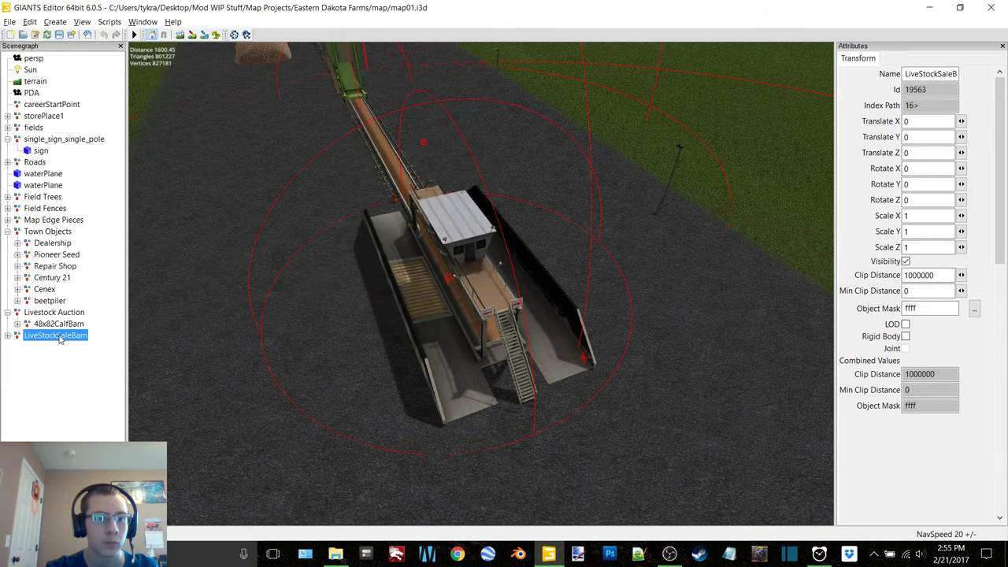
pyautogui.hotkey('ctrl', 'x')
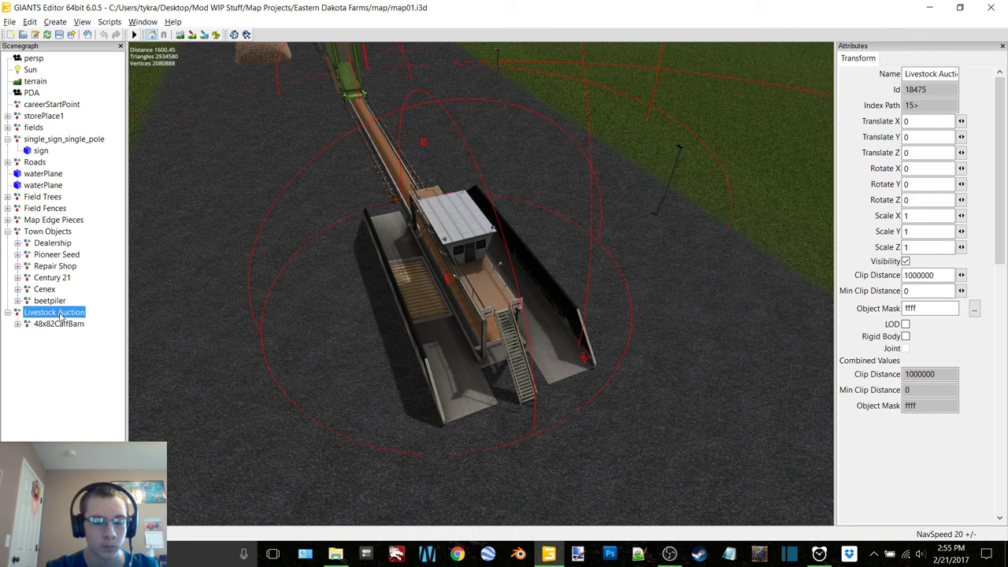
pyautogui.click(10, 21)
pyautogui.click(68, 111)
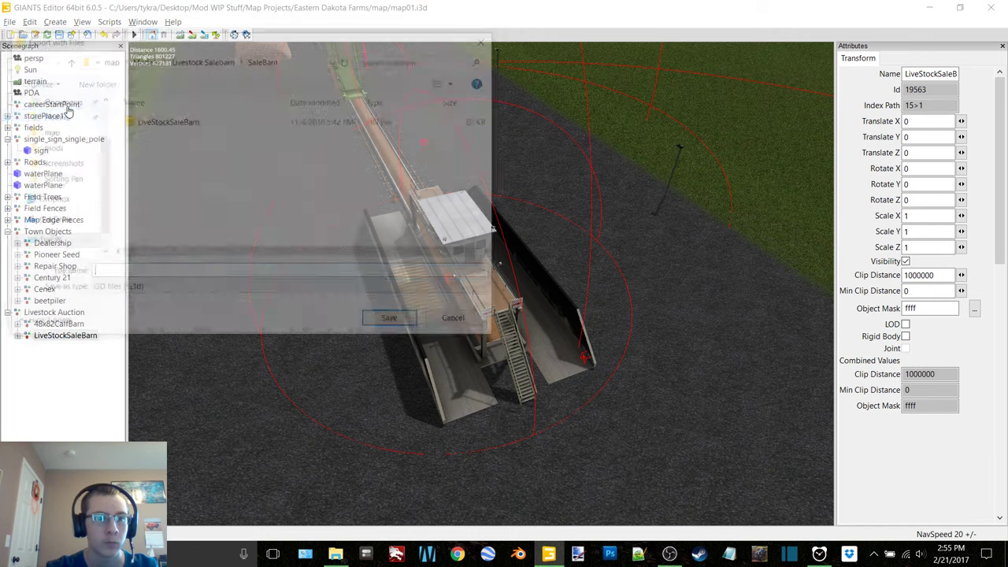
pyautogui.click(444, 318)
pyautogui.click(29, 21)
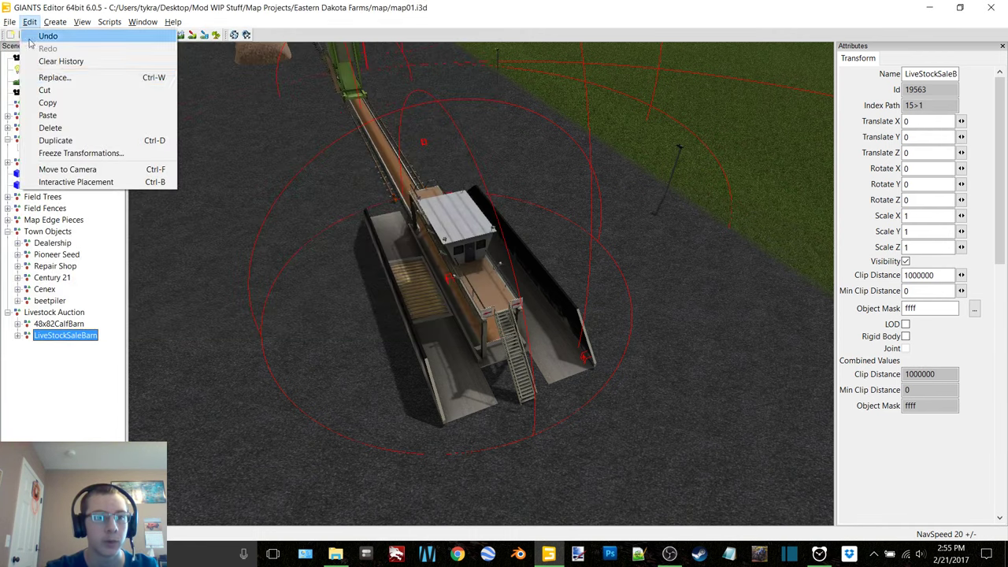
# - Import the pens model from the Sorting Pen folder inside Livestock Salebarn
pyautogui.click(9, 22)
pyautogui.click(33, 102)
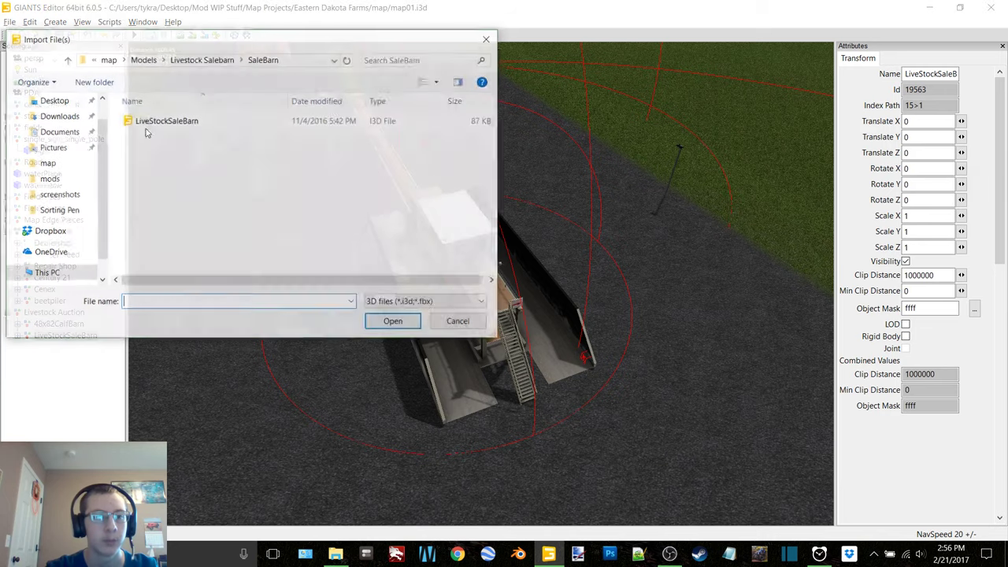
pyautogui.click(202, 59)
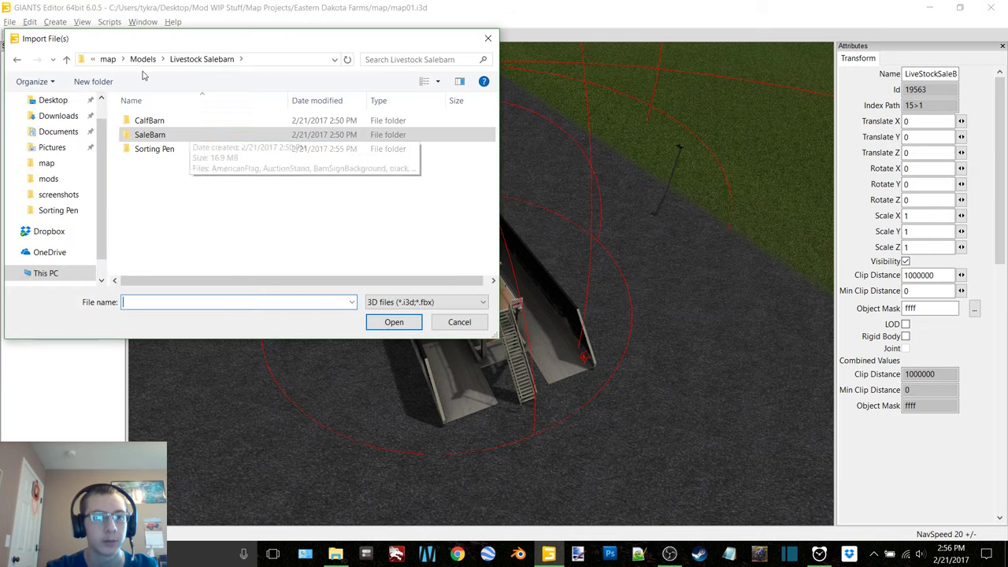
pyautogui.doubleClick(158, 149)
pyautogui.doubleClick(174, 134)
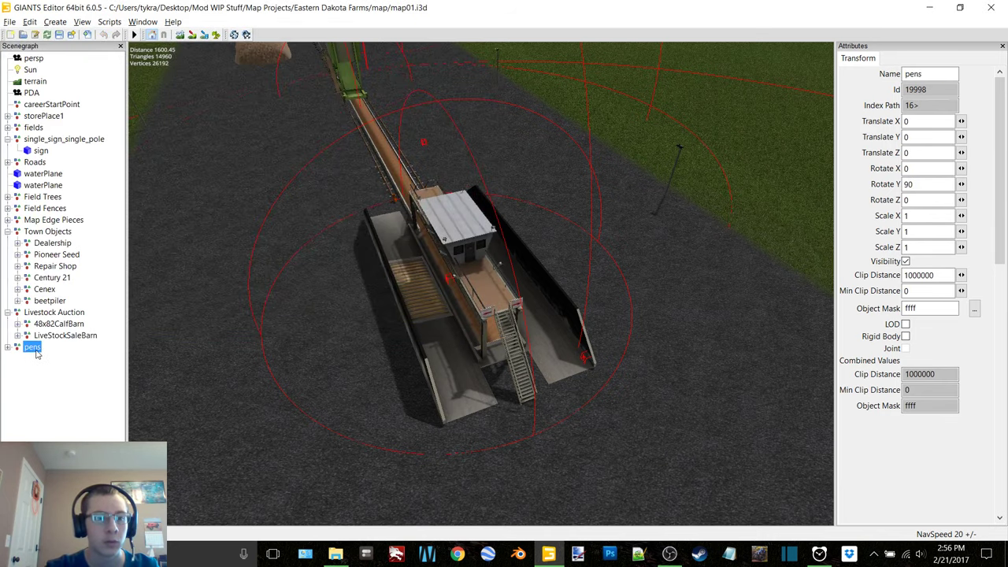
# - Nest the pens under Livestock Auction and move the Livestock Auction group into Town Objects
pyautogui.moveTo(36, 353); pyautogui.dragTo(46, 334)
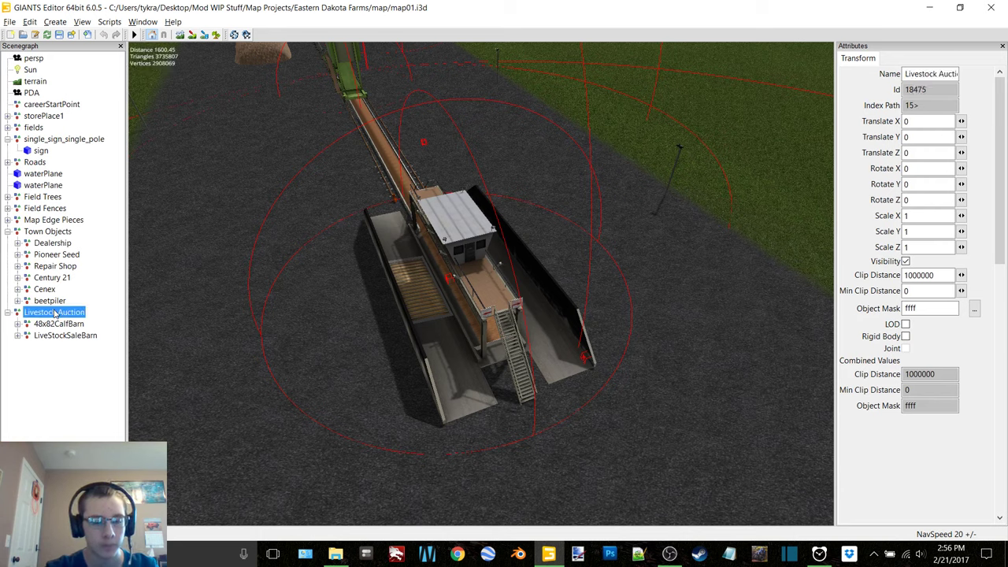
pyautogui.hotkey('ctrl', 'v')
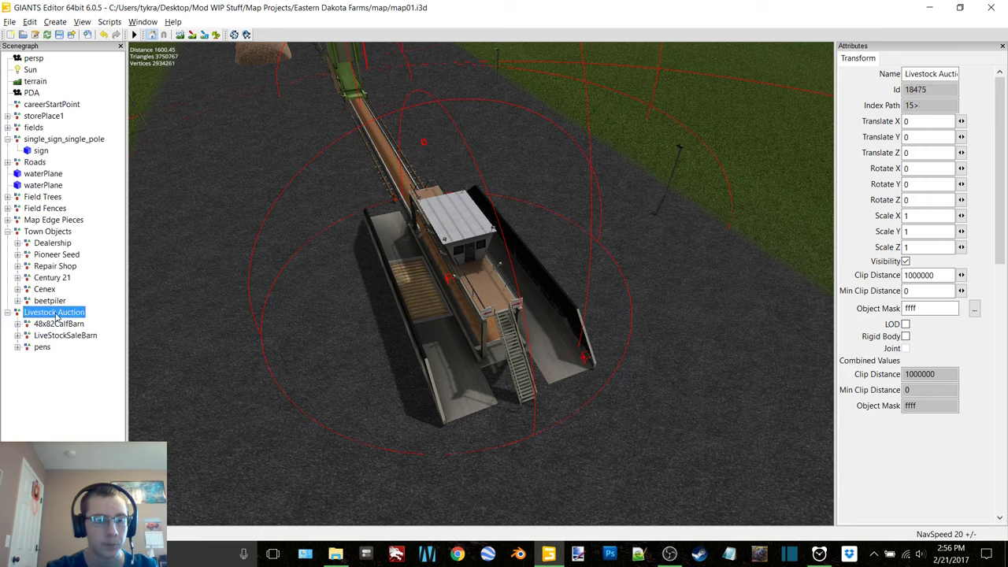
pyautogui.moveTo(57, 238); pyautogui.dragTo(49, 232)
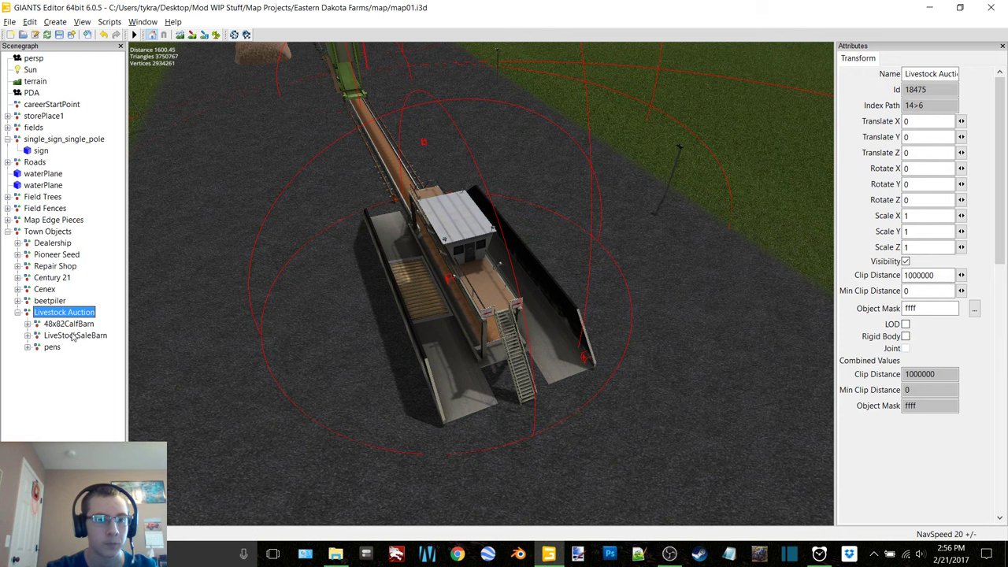
# - Place LiveStockSaleBarn on the open grass near the beet piler at about X 578.5, Y 128.8, Z 1309.8
pyautogui.keyDown('alt'); pyautogui.moveTo(664, 175); pyautogui.dragTo(430, 371, button='right'); pyautogui.keyUp('alt')
pyautogui.keyDown('alt'); pyautogui.moveTo(430, 371); pyautogui.dragTo(364, 316); pyautogui.keyUp('alt')
pyautogui.moveTo(419, 305); pyautogui.dragTo(636, 194, button='middle')
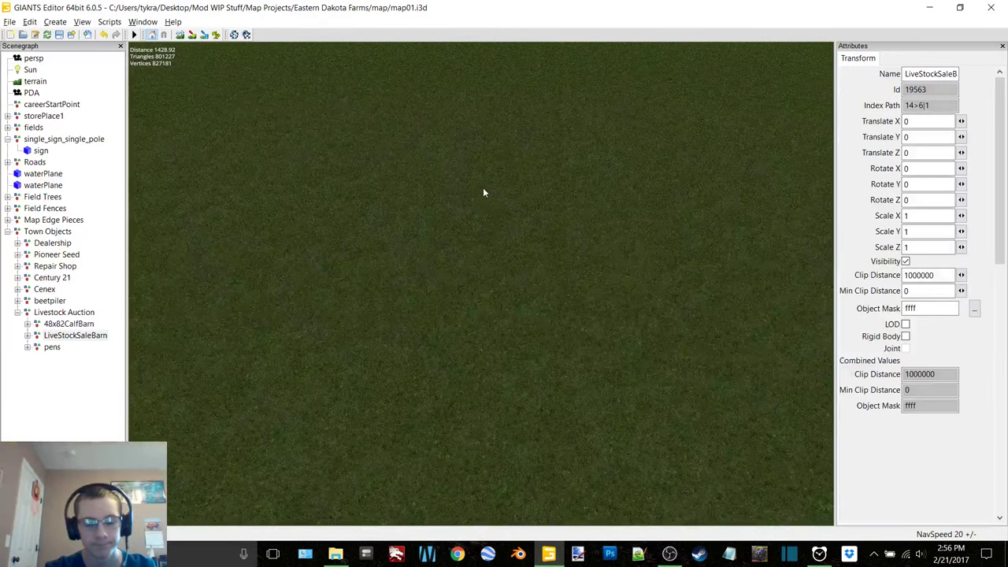
pyautogui.press('f')
pyautogui.scroll(-5, 492, 223)
pyautogui.keyDown('alt'); pyautogui.moveTo(491, 223); pyautogui.dragTo(492, 67, button='middle'); pyautogui.keyUp('alt')
pyautogui.press('Delete')
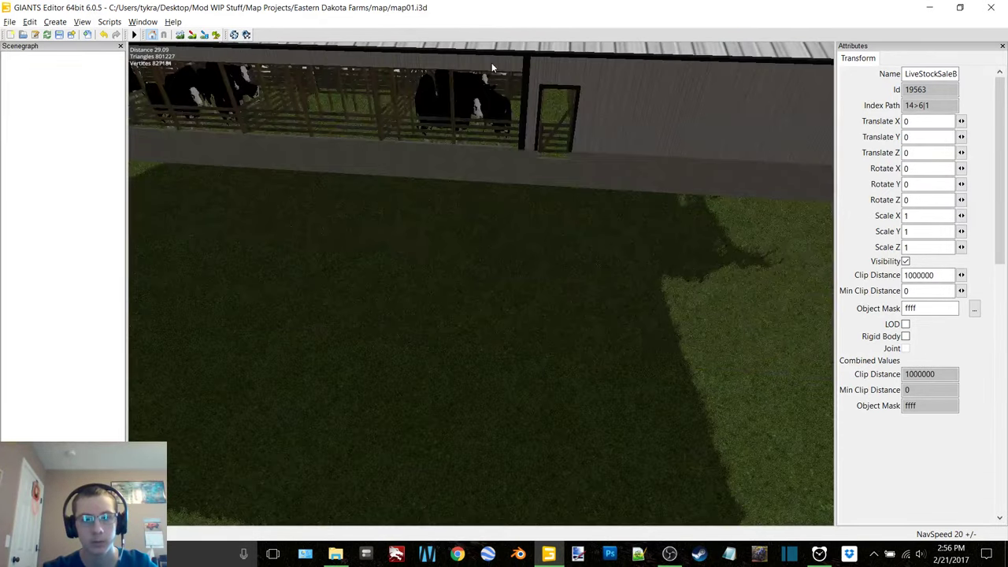
pyautogui.scroll(5, 449, 170)
pyautogui.press('f')
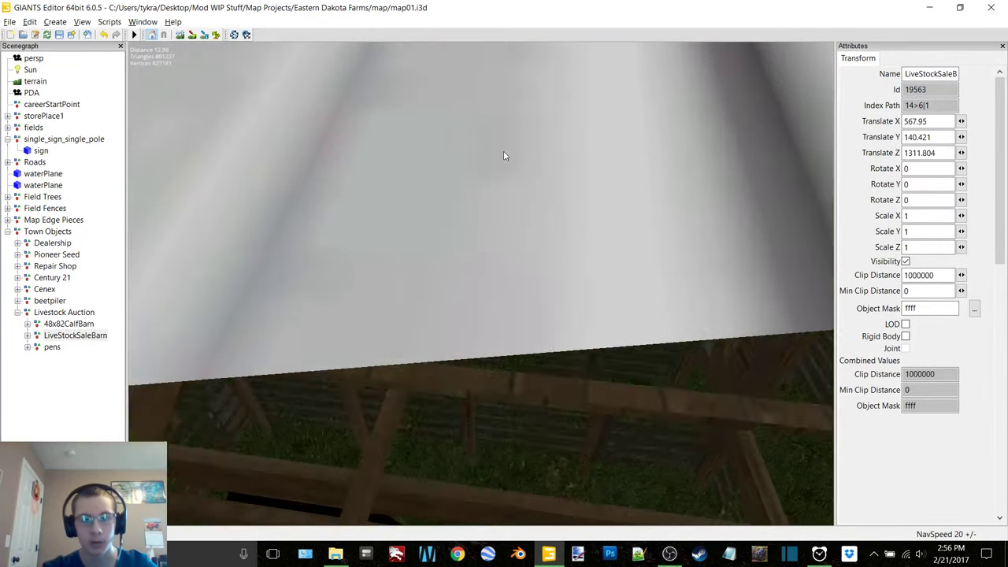
pyautogui.moveTo(505, 155); pyautogui.dragTo(519, 207, button='middle')
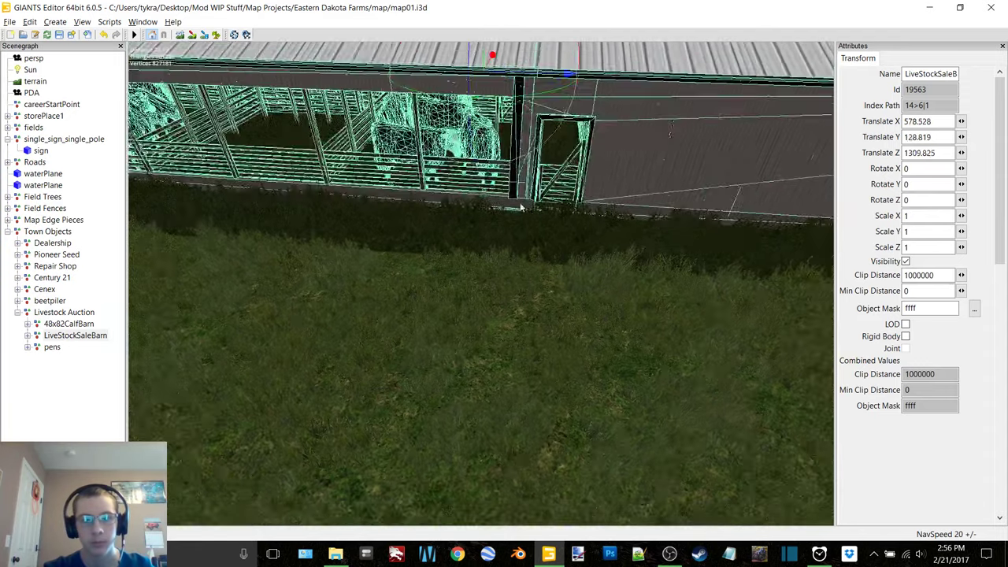
# - Examine the placed sale barn from several sides, checking how its foundation and gate slab meet the ground
pyautogui.scroll(-5, 476, 390)
pyautogui.keyDown('alt'); pyautogui.moveTo(356, 355); pyautogui.dragTo(296, 276); pyautogui.keyUp('alt')
pyautogui.scroll(3, 378, 302)
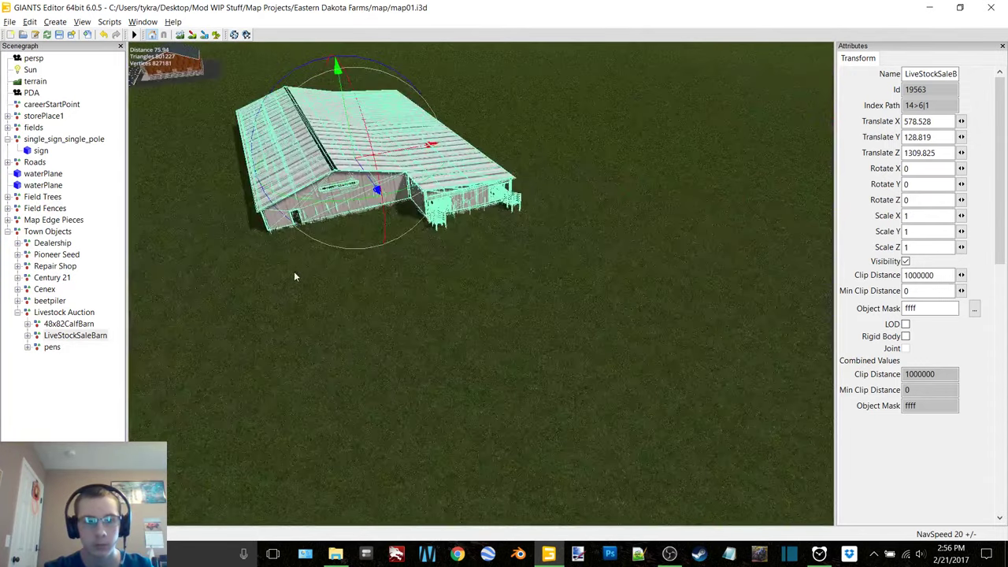
pyautogui.click(85, 412)
pyautogui.keyDown('alt'); pyautogui.moveTo(405, 254); pyautogui.dragTo(371, 301, button='middle'); pyautogui.keyUp('alt')
pyautogui.scroll(4, 465, 208)
pyautogui.keyDown('alt'); pyautogui.moveTo(464, 208); pyautogui.dragTo(530, 290, button='middle'); pyautogui.keyUp('alt')
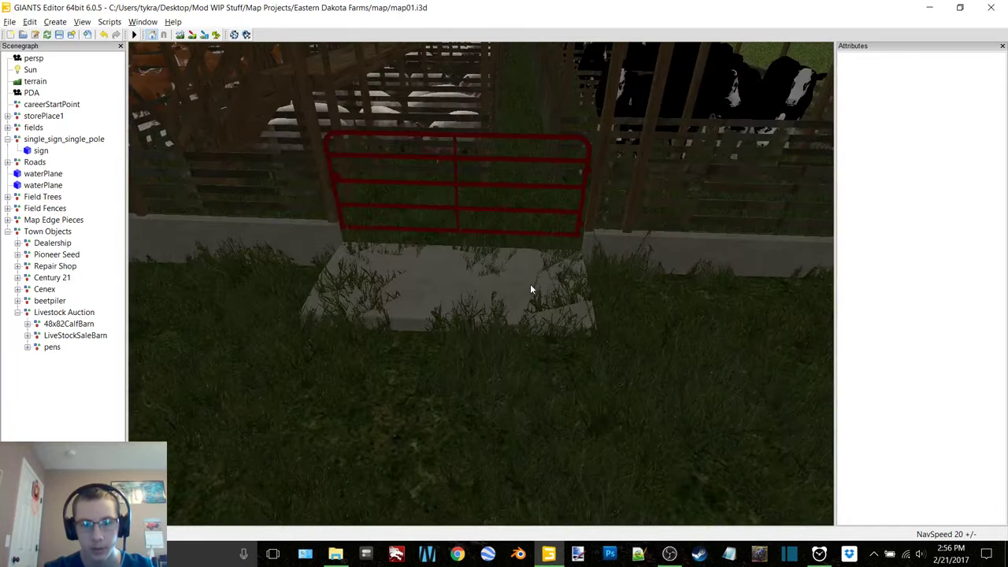
pyautogui.moveTo(541, 230); pyautogui.dragTo(122, 331, button='middle')
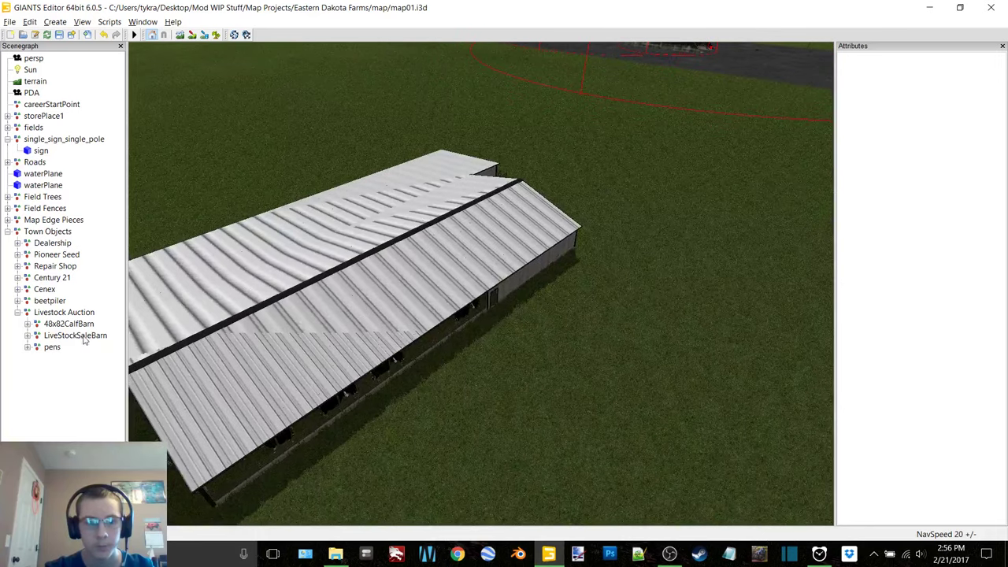
# - Move LiveStockSaleBarn along the X axis, farther from the beet piler lot, to about X 669.8
pyautogui.click(85, 338)
pyautogui.scroll(-3, 464, 280)
pyautogui.keyDown('alt'); pyautogui.moveTo(480, 277); pyautogui.dragTo(410, 287); pyautogui.keyUp('alt')
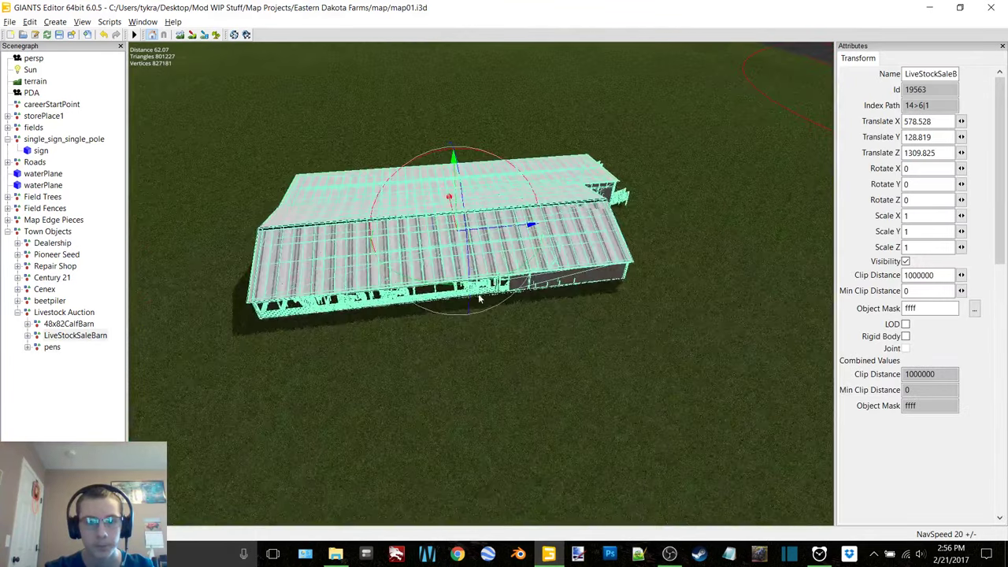
pyautogui.keyDown('alt'); pyautogui.moveTo(509, 275); pyautogui.dragTo(329, 412, button='right'); pyautogui.keyUp('alt')
pyautogui.keyDown('alt'); pyautogui.moveTo(571, 311); pyautogui.dragTo(456, 389, button='middle'); pyautogui.keyUp('alt')
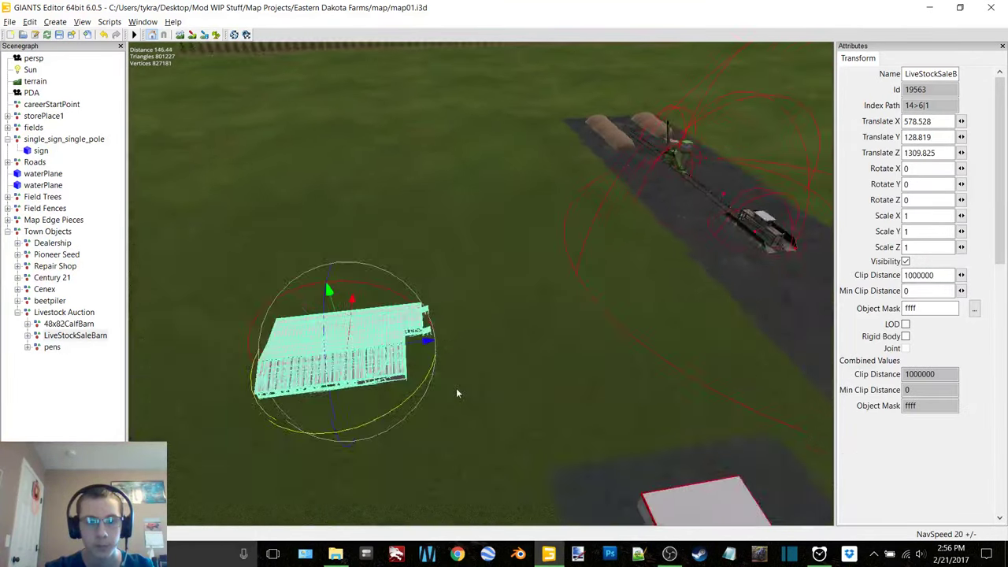
pyautogui.keyDown('alt'); pyautogui.moveTo(456, 389); pyautogui.dragTo(672, 177, button='right'); pyautogui.keyUp('alt')
pyautogui.keyDown('alt'); pyautogui.moveTo(673, 177); pyautogui.dragTo(470, 182); pyautogui.keyUp('alt')
pyautogui.moveTo(470, 182); pyautogui.dragTo(344, 282, button='middle')
pyautogui.moveTo(378, 283); pyautogui.dragTo(675, 260)
# - Lower LiveStockSaleBarn to about Y 126.7 so its foundation sits closer to the ground
pyautogui.keyDown('alt'); pyautogui.moveTo(650, 249); pyautogui.dragTo(452, 265, button='middle'); pyautogui.keyUp('alt')
pyautogui.keyDown('alt'); pyautogui.moveTo(452, 265); pyautogui.dragTo(521, 223, button='right'); pyautogui.keyUp('alt')
pyautogui.moveTo(520, 223); pyautogui.dragTo(564, 130, button='middle')
pyautogui.moveTo(572, 122); pyautogui.dragTo(598, 190)
pyautogui.keyDown('alt'); pyautogui.moveTo(598, 190); pyautogui.dragTo(405, 323, button='middle'); pyautogui.keyUp('alt')
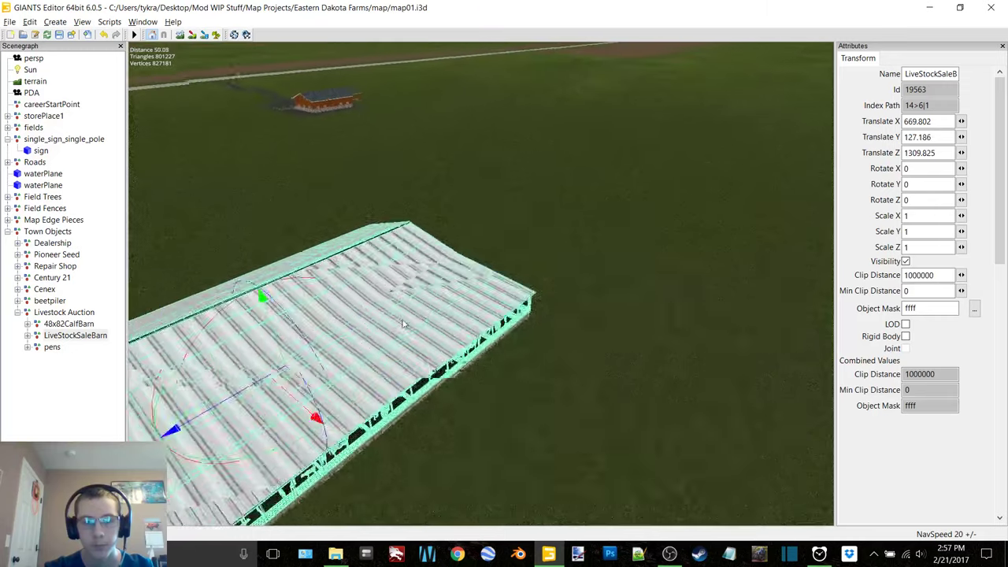
pyautogui.keyDown('alt'); pyautogui.moveTo(405, 323); pyautogui.dragTo(511, 259, button='right'); pyautogui.keyUp('alt')
pyautogui.keyDown('alt'); pyautogui.moveTo(510, 258); pyautogui.dragTo(280, 236); pyautogui.keyUp('alt')
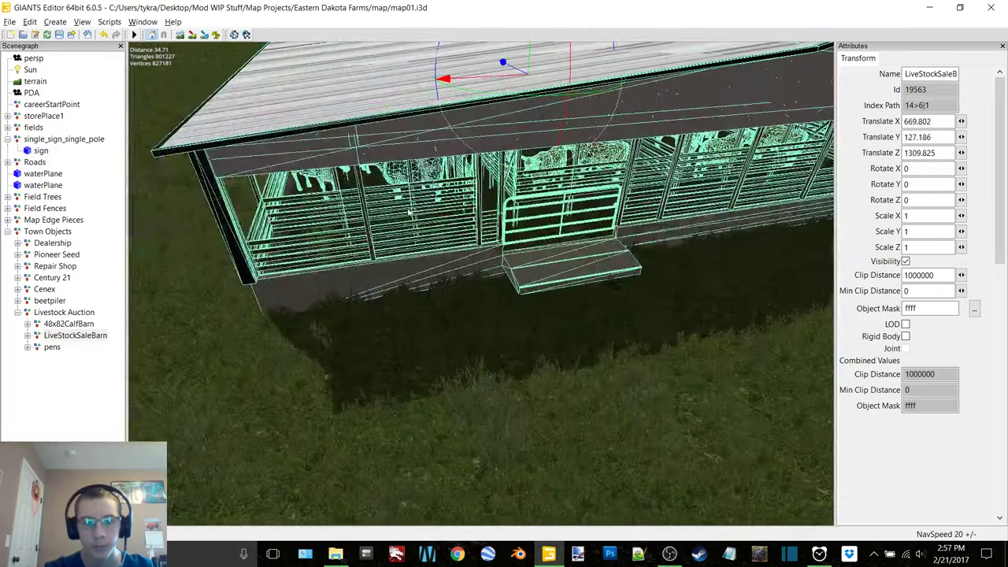
pyautogui.moveTo(409, 212); pyautogui.dragTo(466, 228, button='middle')
pyautogui.moveTo(477, 61)
pyautogui.mouseDown()
pyautogui.moveTo(488, 75)
pyautogui.moveTo(494, 67)
pyautogui.mouseUp()
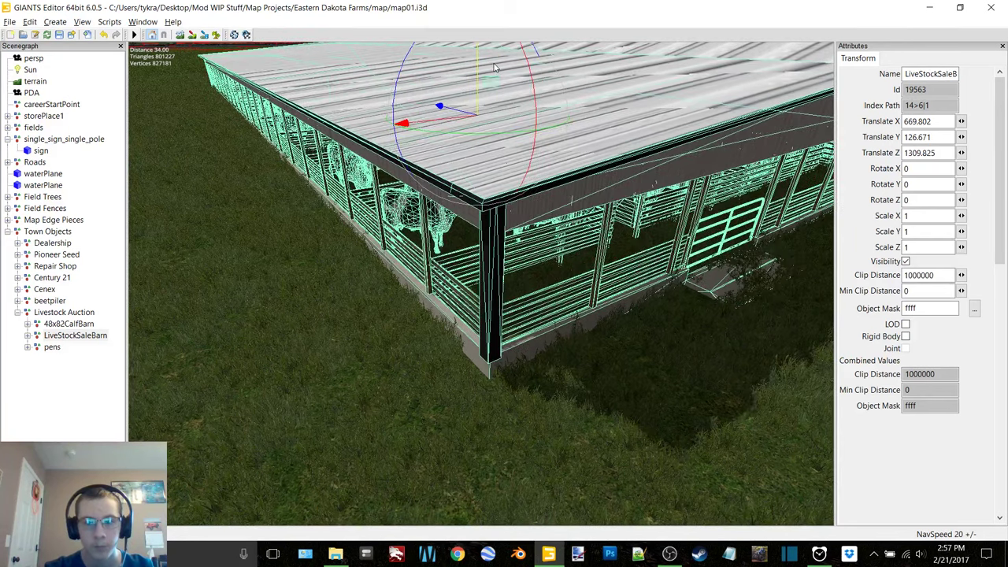
# - Place the pens on the grass at the sale barn's gable end, at about X 678.2, Y 126.8, Z 1277.0
pyautogui.scroll(-8, 494, 68)
pyautogui.keyDown('alt'); pyautogui.moveTo(378, 346); pyautogui.dragTo(247, 392); pyautogui.keyUp('alt')
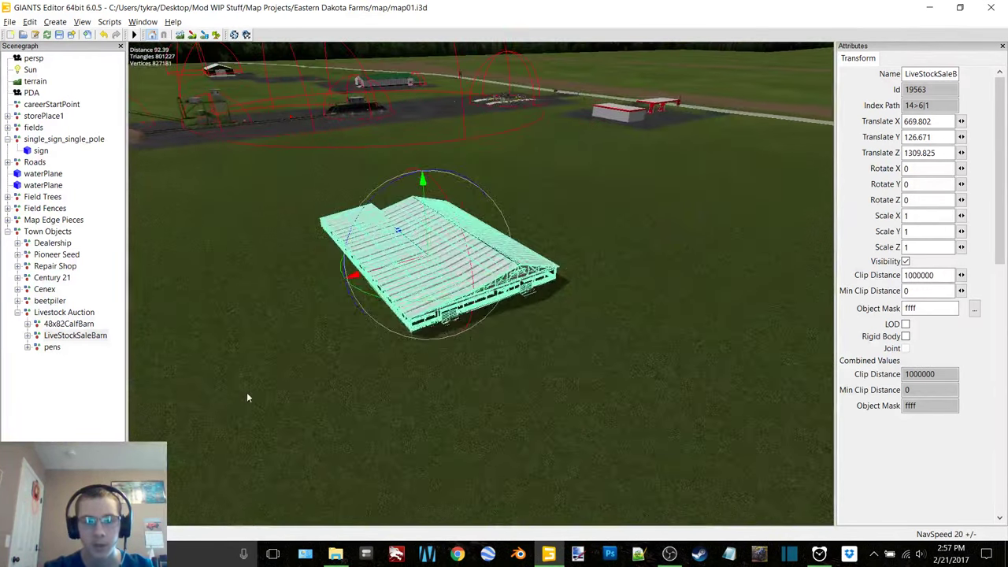
pyautogui.scroll(3, 369, 321)
pyautogui.scroll(2, 368, 321)
pyautogui.click(53, 347)
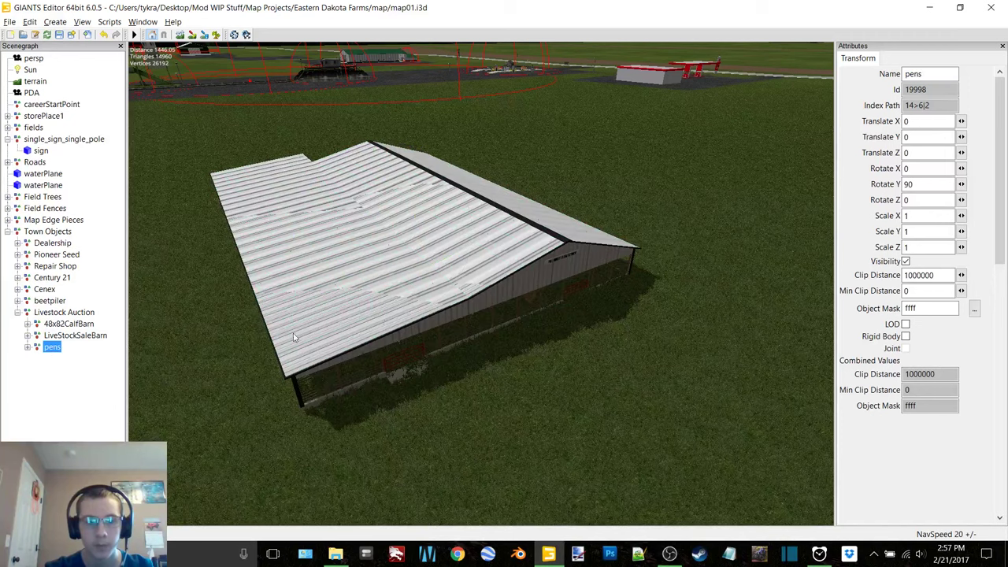
pyautogui.scroll(-4, 581, 222)
pyautogui.keyDown('alt'); pyautogui.moveTo(499, 326); pyautogui.dragTo(496, 242, button='middle'); pyautogui.keyUp('alt')
pyautogui.scroll(6, 507, 249)
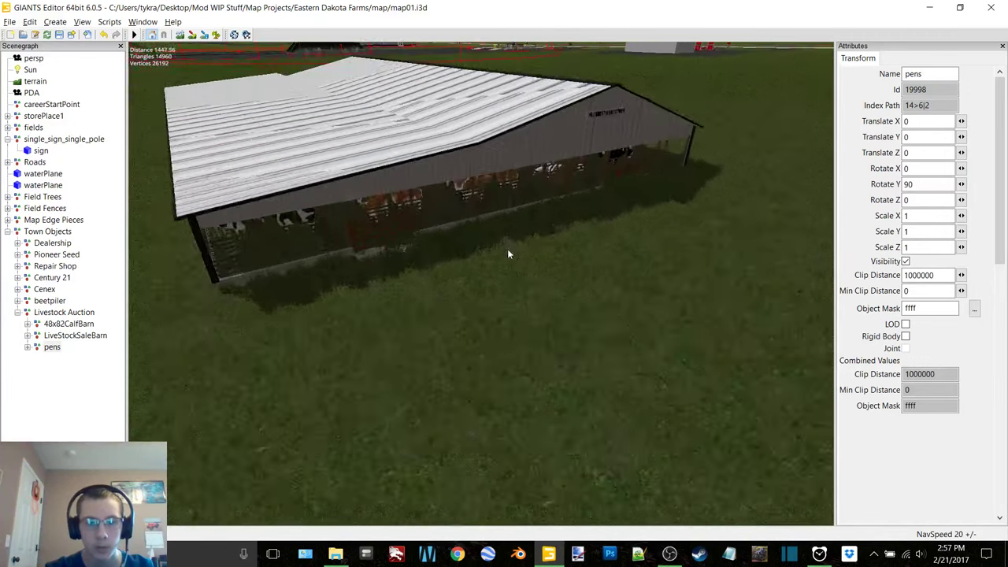
pyautogui.keyDown('alt'); pyautogui.moveTo(537, 238); pyautogui.dragTo(509, 251); pyautogui.keyUp('alt')
pyautogui.hotkey('ctrl', 'b')
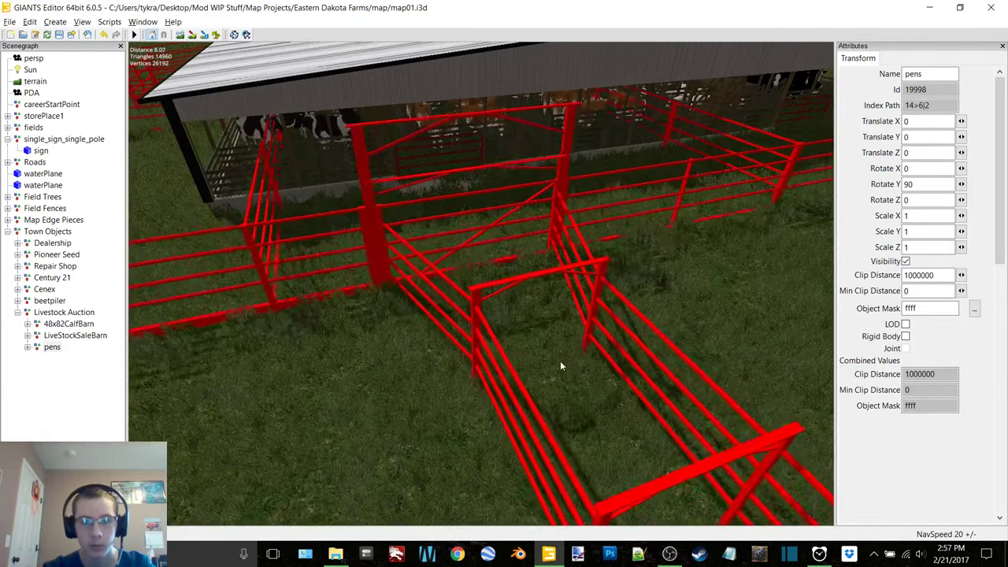
pyautogui.click(568, 378)
# - Turn the pens so the three loading ramps face the opposite way, with Rotate Y set to -90
pyautogui.scroll(-8, 600, 263)
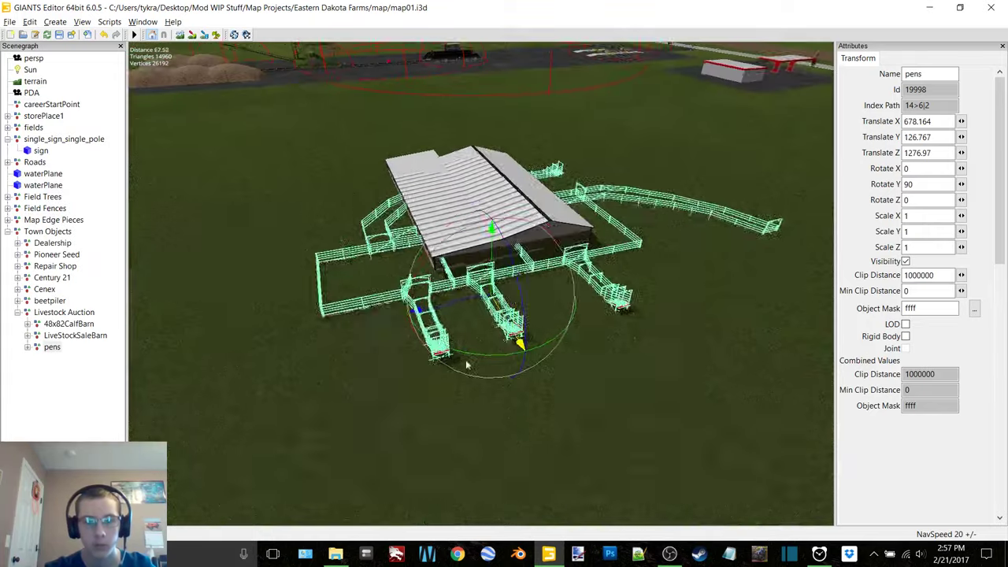
pyautogui.keyDown('alt'); pyautogui.moveTo(467, 363); pyautogui.dragTo(474, 180); pyautogui.keyUp('alt')
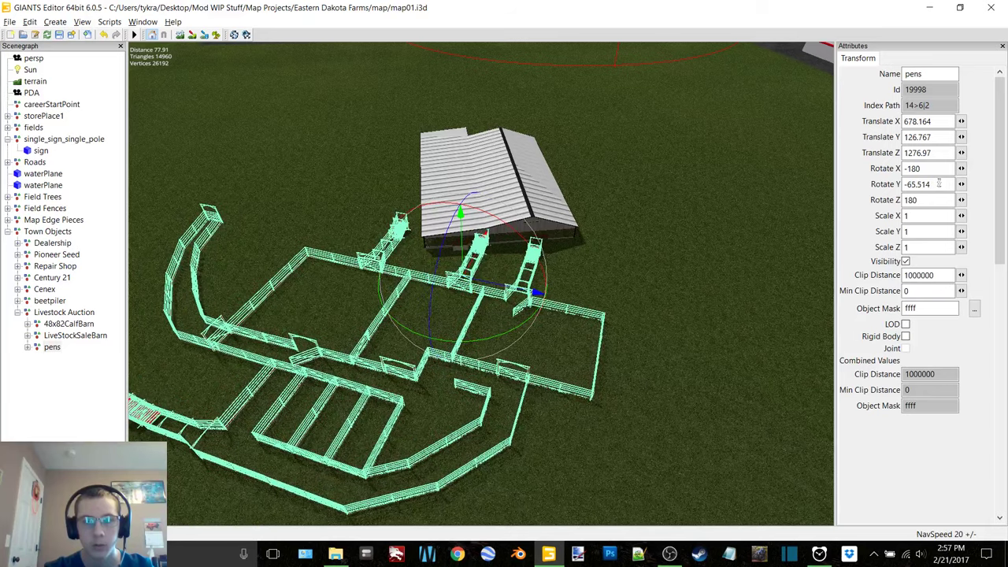
pyautogui.write('-90')
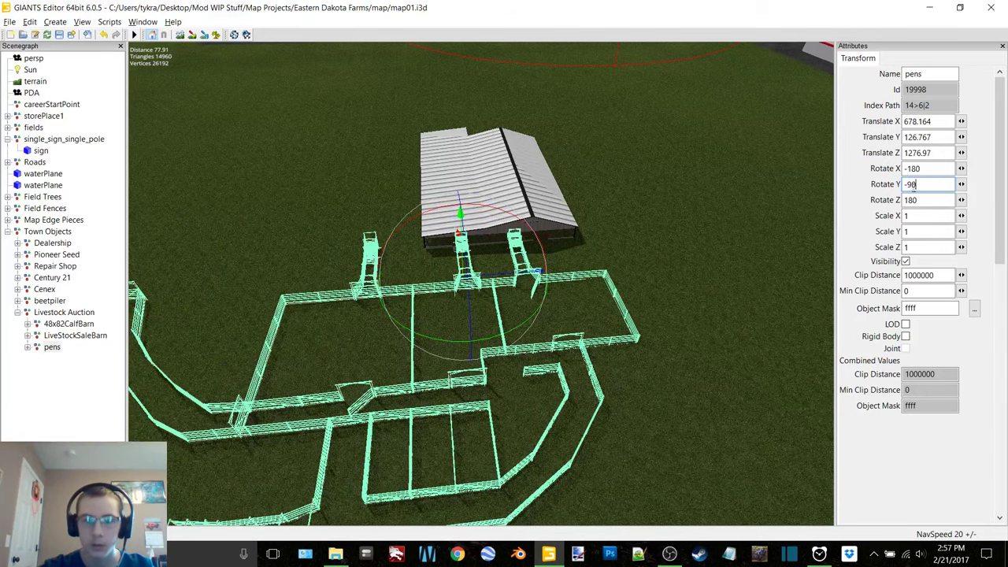
# - Move the pens along the X axis to about X 602.1, bringing the curved alley's end near the sale barn
pyautogui.scroll(-3, 539, 285)
pyautogui.keyDown('alt'); pyautogui.moveTo(539, 291); pyautogui.dragTo(450, 340); pyautogui.keyUp('alt')
pyautogui.moveTo(405, 246); pyautogui.dragTo(677, 256)
pyautogui.scroll(5, 470, 322)
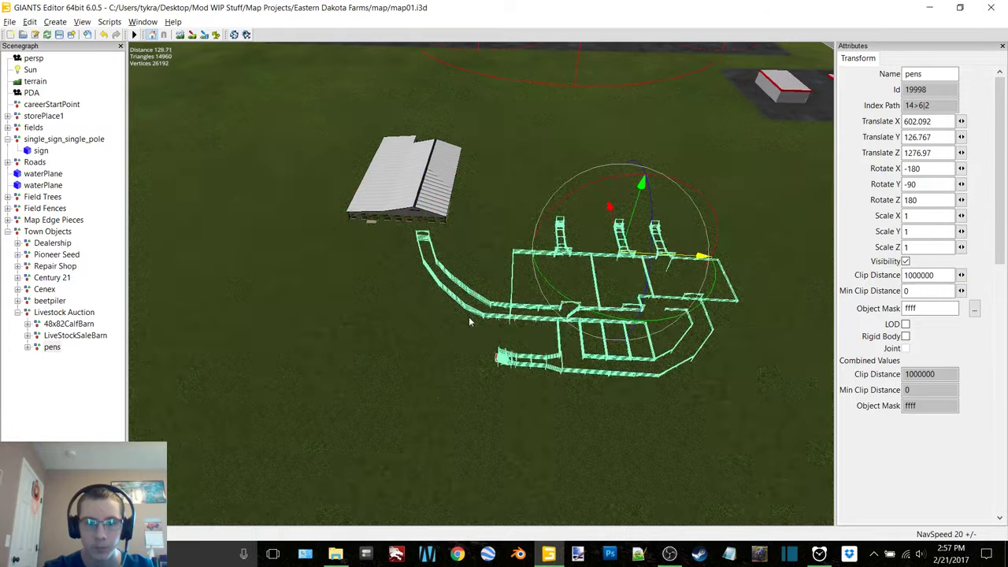
# - Move the pens to about X 603.7, Z 1283.7, lining up the curved alley's end with the sale barn's gable wall
pyautogui.keyDown('alt'); pyautogui.moveTo(315, 268); pyautogui.dragTo(435, 388, button='middle'); pyautogui.keyUp('alt')
pyautogui.scroll(6, 504, 340)
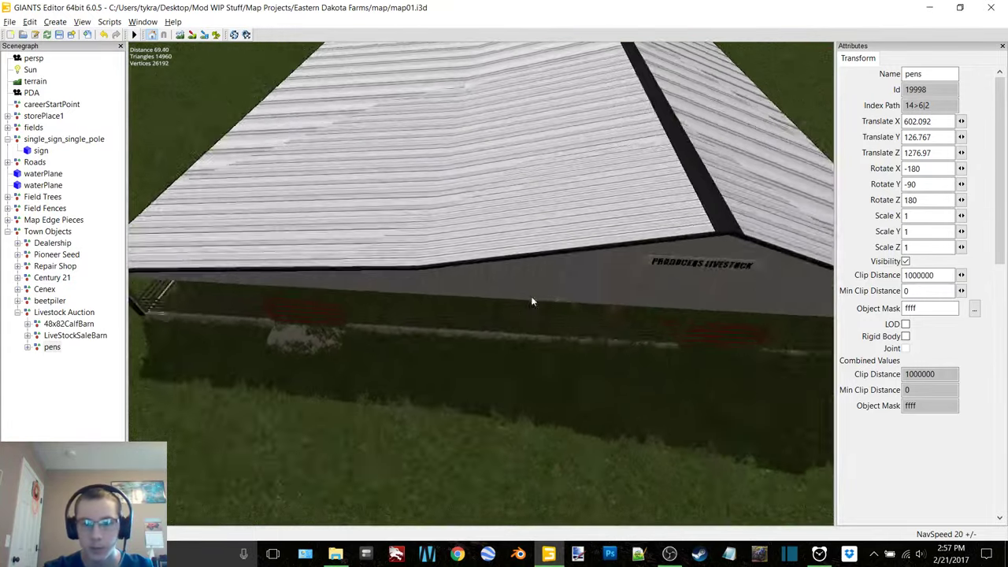
pyautogui.keyDown('alt'); pyautogui.moveTo(533, 300); pyautogui.dragTo(738, 311); pyautogui.keyUp('alt')
pyautogui.moveTo(737, 312); pyautogui.dragTo(695, 132, button='middle')
pyautogui.moveTo(732, 118)
pyautogui.mouseDown()
pyautogui.moveTo(690, 117)
pyautogui.moveTo(745, 111)
pyautogui.mouseUp()
# - Nudge the pens slightly closer to the sale barn so the alley entrance sits nearer the gable end's red gate
pyautogui.keyDown('alt'); pyautogui.moveTo(332, 333); pyautogui.dragTo(376, 342, button='middle'); pyautogui.keyUp('alt')
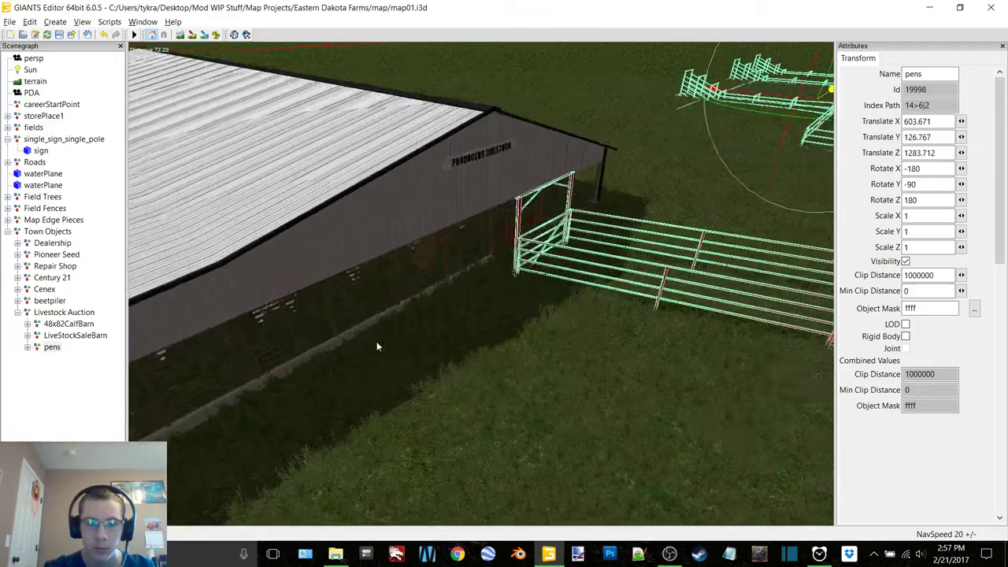
pyautogui.keyDown('alt'); pyautogui.moveTo(376, 342); pyautogui.dragTo(452, 321, button='right'); pyautogui.keyUp('alt')
pyautogui.scroll(-10, 514, 289)
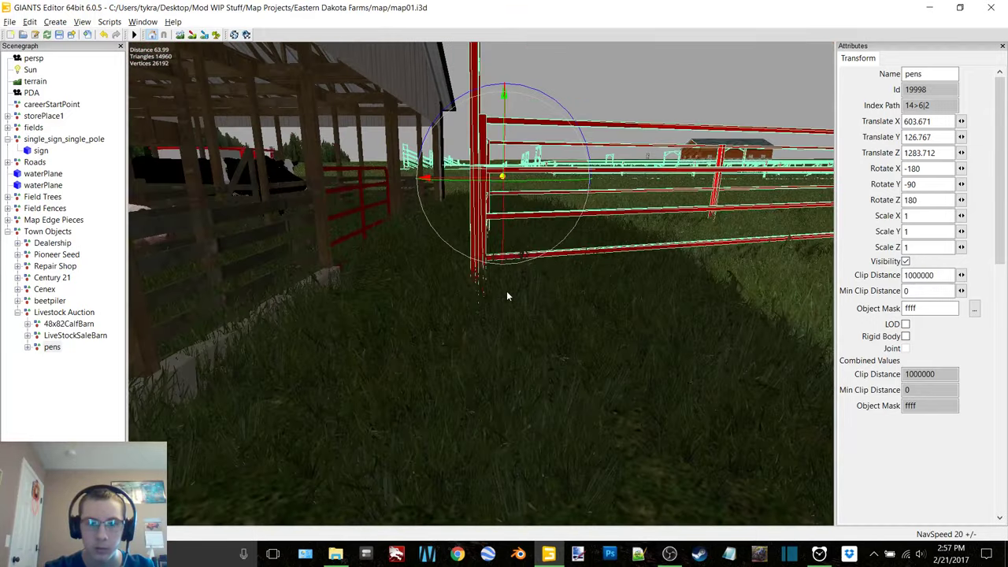
pyautogui.scroll(-3, 509, 296)
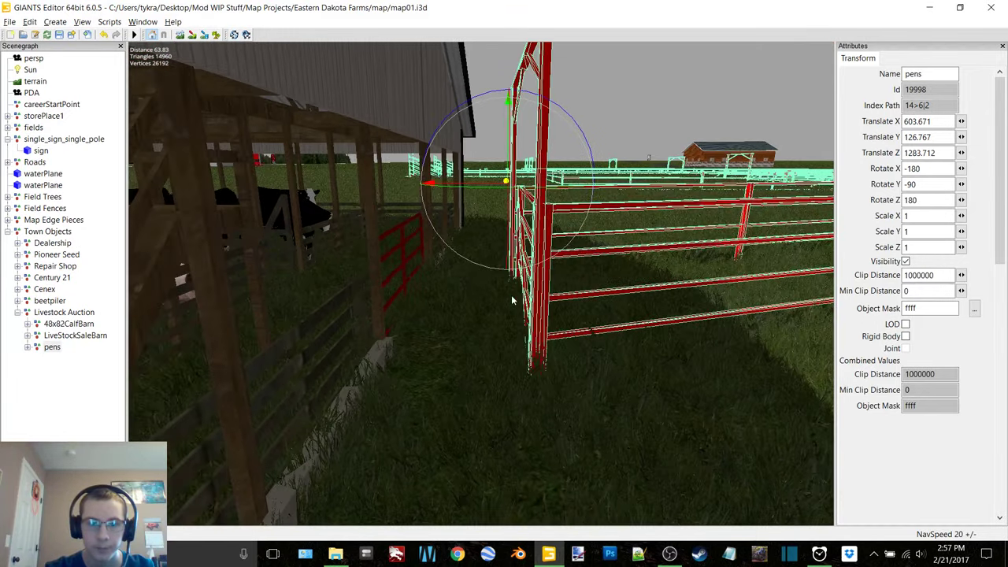
pyautogui.keyDown('alt'); pyautogui.moveTo(511, 294); pyautogui.dragTo(521, 285); pyautogui.keyUp('alt')
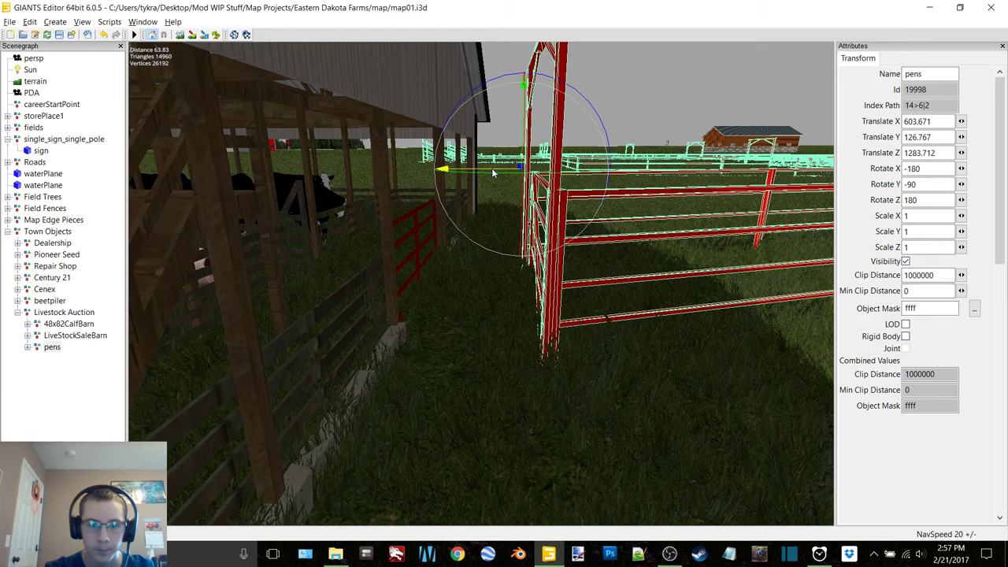
pyautogui.moveTo(493, 172); pyautogui.dragTo(485, 172)
# - Delete the 48x82CalfBarn object from the Livestock Auction group
pyautogui.keyDown('alt'); pyautogui.moveTo(536, 234); pyautogui.dragTo(409, 330, button='middle'); pyautogui.keyUp('alt')
pyautogui.keyDown('alt'); pyautogui.moveTo(468, 323); pyautogui.dragTo(410, 379); pyautogui.keyUp('alt')
pyautogui.keyDown('alt'); pyautogui.moveTo(409, 380); pyautogui.dragTo(531, 305, button='middle'); pyautogui.keyUp('alt')
pyautogui.click(71, 324)
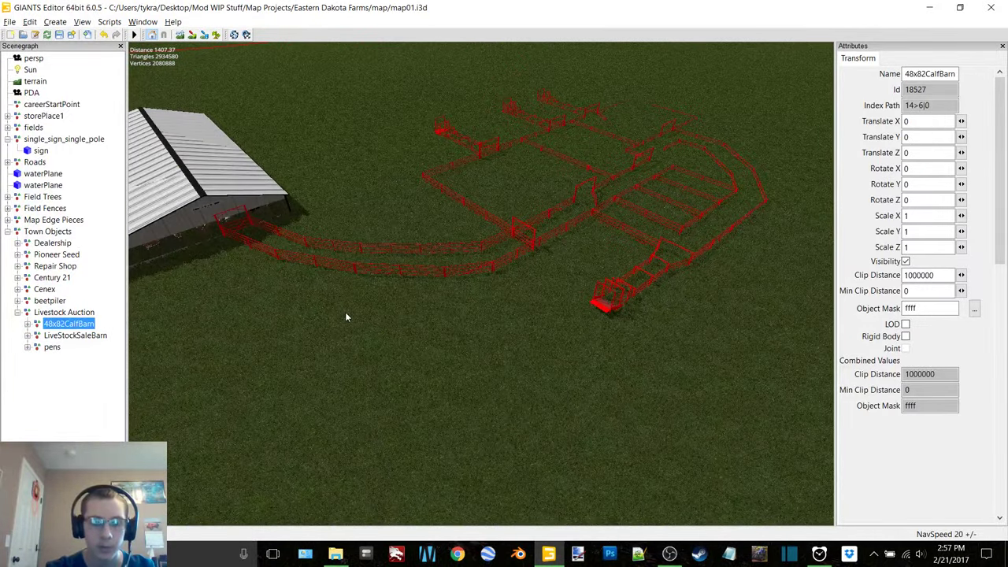
pyautogui.press('Delete')
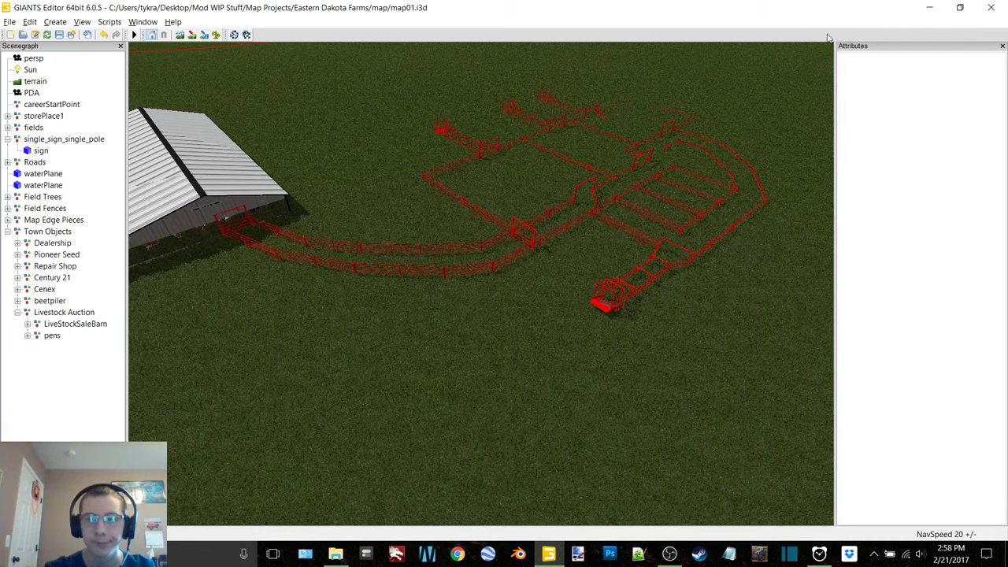
# - Remove the CalfBarn folder from the Livestock Salebarn models folder in File Explorer and return to GIANTS Editor
pyautogui.click(930, 8)
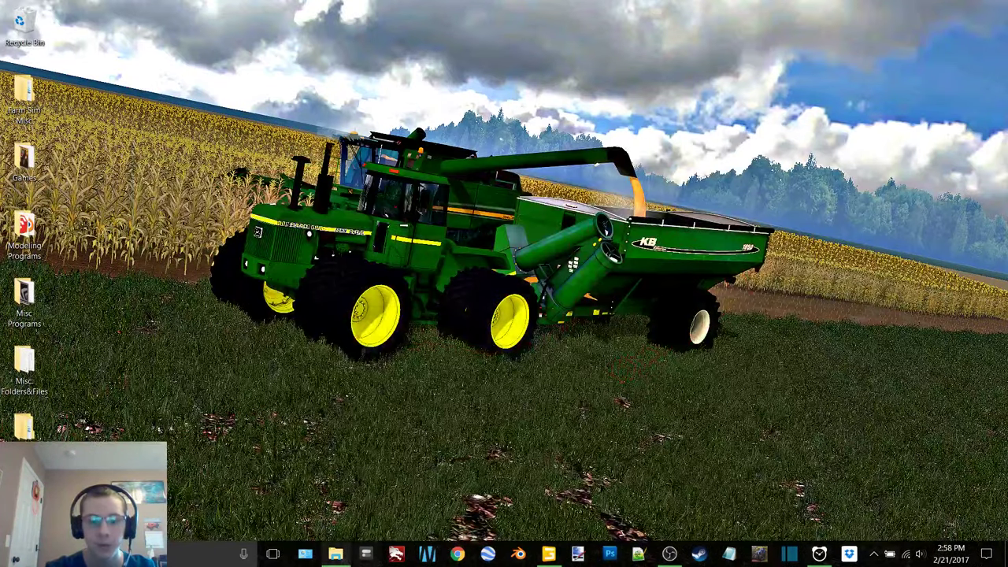
pyautogui.click(335, 553)
pyautogui.doubleClick(378, 289)
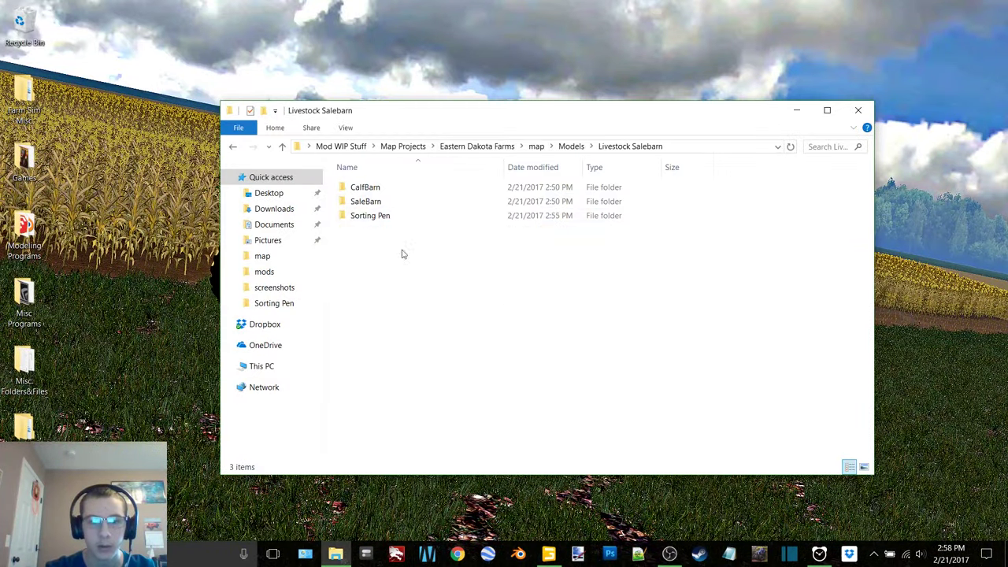
pyautogui.click(430, 194)
pyautogui.moveTo(430, 194); pyautogui.dragTo(122, 90)
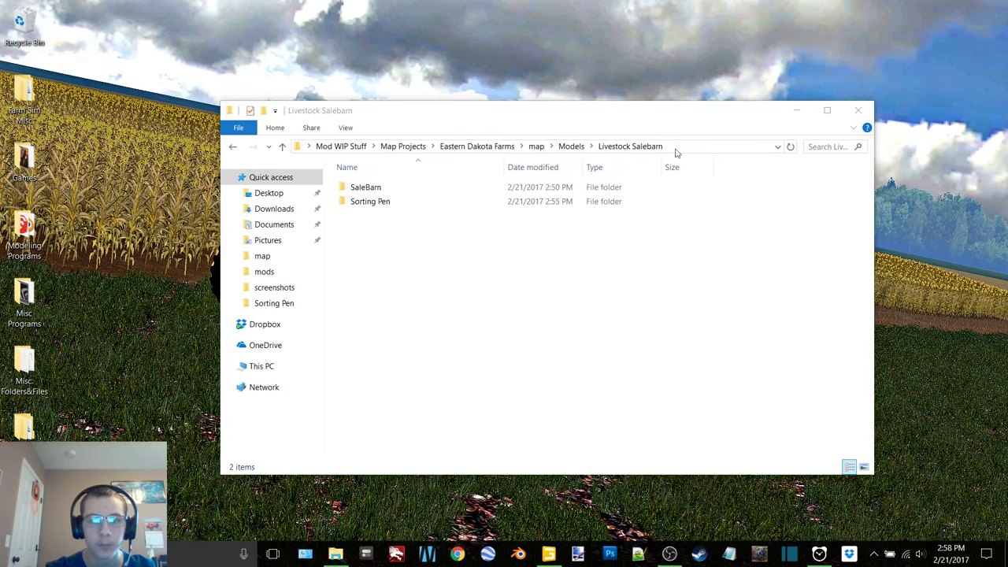
pyautogui.click(795, 110)
pyautogui.click(548, 554)
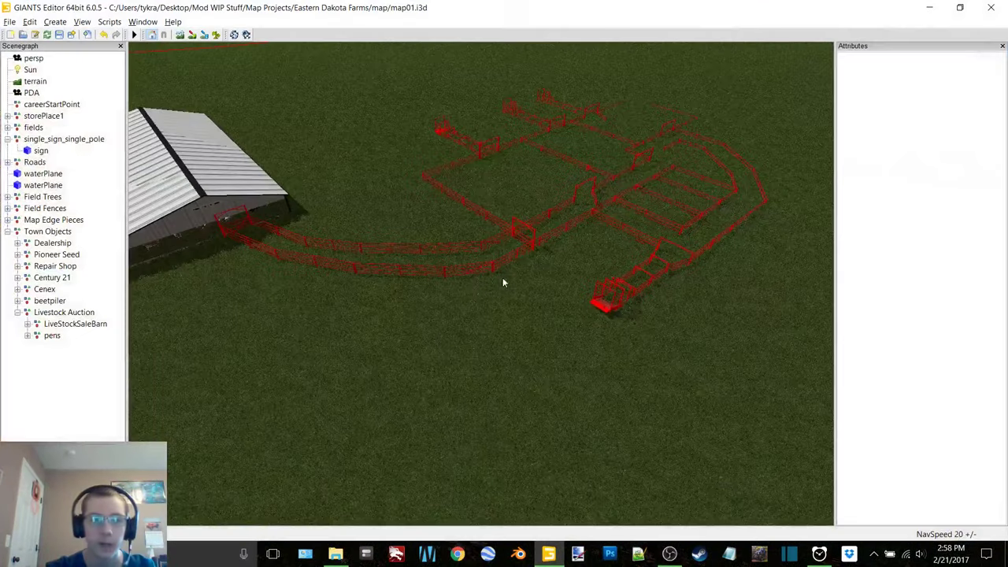
# - Examine the pens' loading ramp and the ground around the concrete pad at the sale barn's gable end
pyautogui.keyDown('alt'); pyautogui.moveTo(461, 280); pyautogui.dragTo(357, 312, button='middle'); pyautogui.keyUp('alt')
pyautogui.scroll(6, 494, 257)
pyautogui.keyDown('alt'); pyautogui.moveTo(410, 346); pyautogui.dragTo(522, 266, button='middle'); pyautogui.keyUp('alt')
pyautogui.scroll(-5, 490, 262)
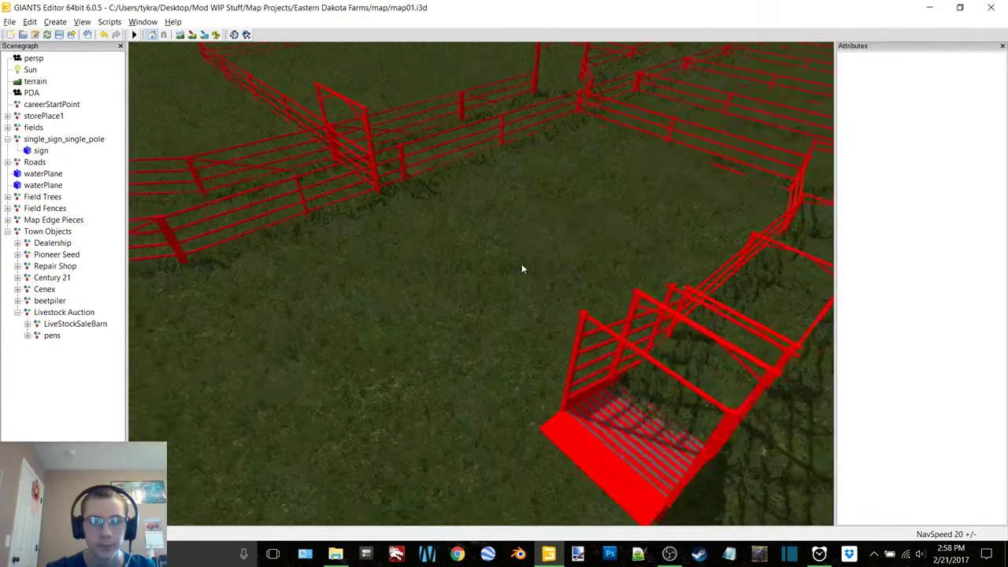
pyautogui.keyDown('alt'); pyautogui.moveTo(522, 266); pyautogui.dragTo(376, 301); pyautogui.keyUp('alt')
pyautogui.keyDown('alt'); pyautogui.moveTo(376, 306); pyautogui.dragTo(497, 385, button='middle'); pyautogui.keyUp('alt')
pyautogui.scroll(6, 446, 365)
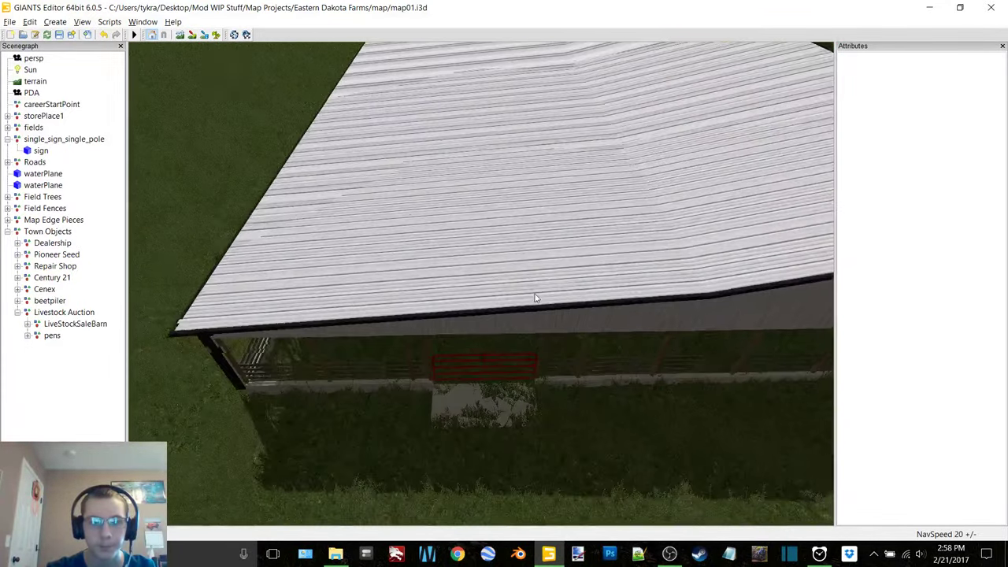
pyautogui.keyDown('alt'); pyautogui.moveTo(533, 295); pyautogui.dragTo(550, 277, button='middle'); pyautogui.keyUp('alt')
# - Show the terrain editing settings, collapse the Livestock Auction group and give the 3D view more width
pyautogui.click(144, 21)
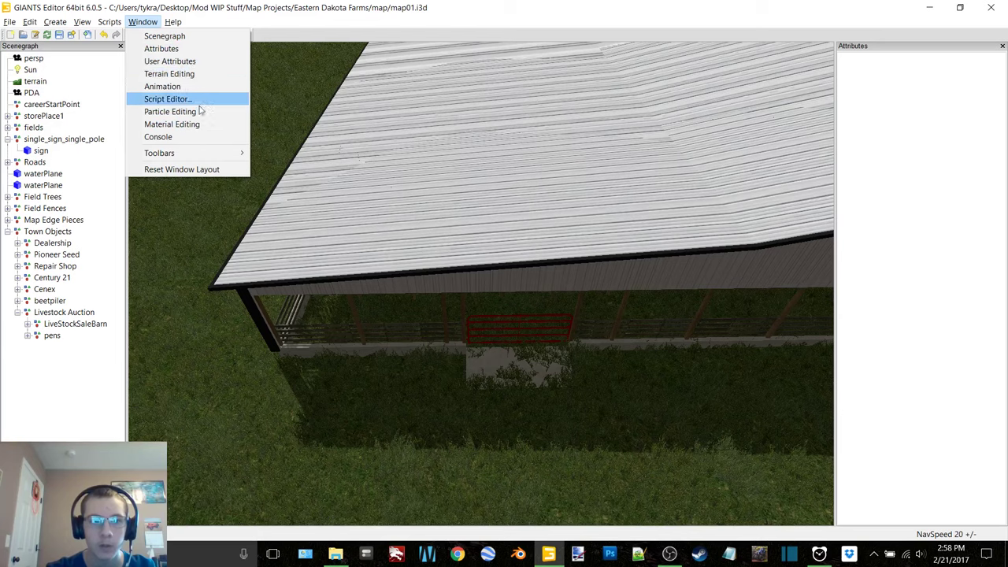
pyautogui.click(195, 73)
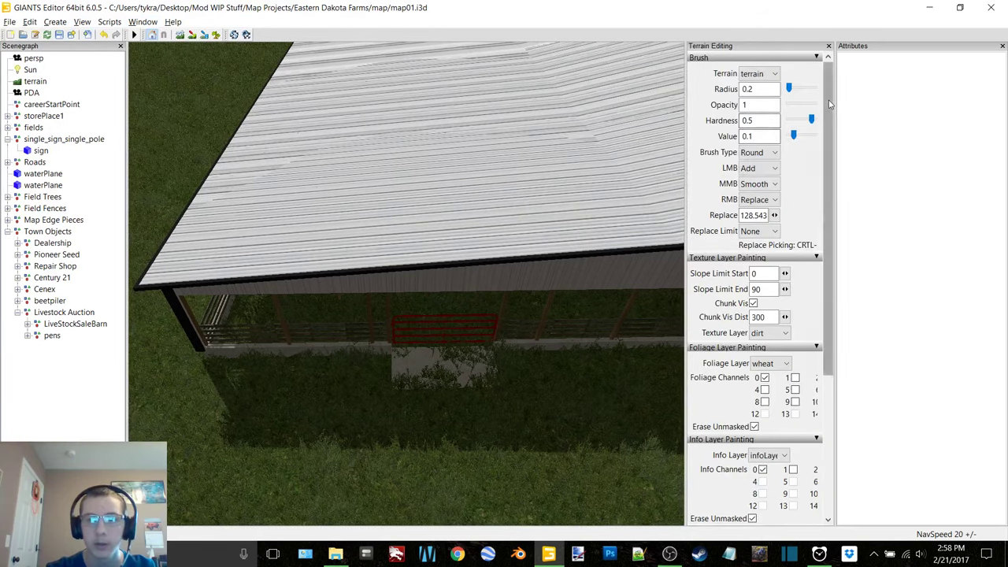
pyautogui.doubleClick(65, 313)
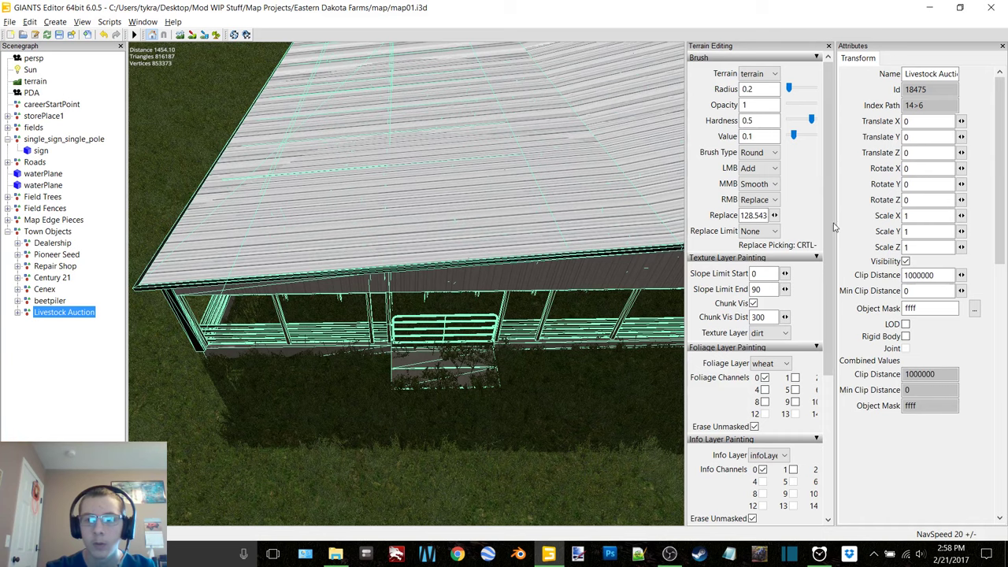
pyautogui.moveTo(833, 225); pyautogui.dragTo(920, 220)
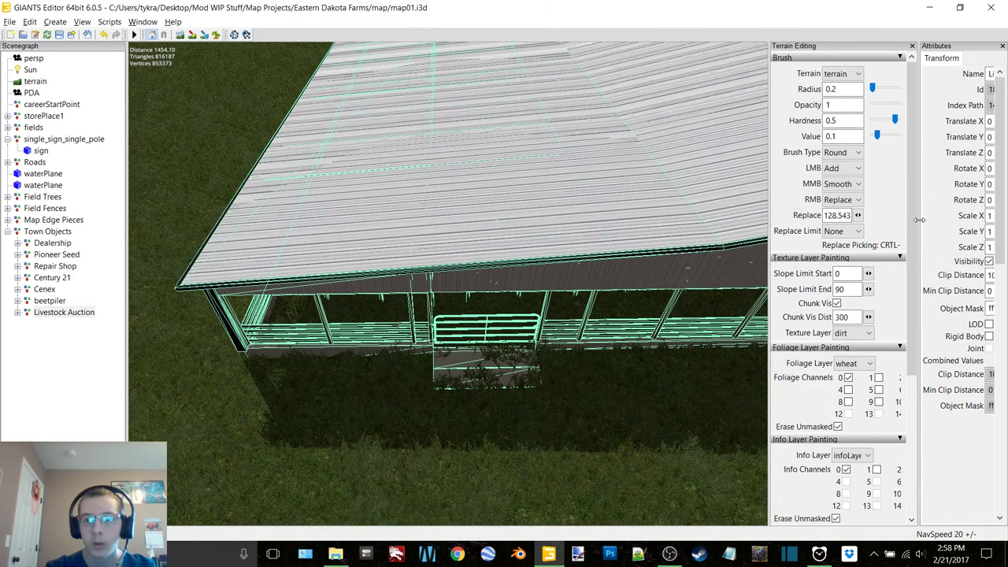
pyautogui.click(53, 367)
pyautogui.keyDown('alt'); pyautogui.moveTo(530, 299); pyautogui.dragTo(346, 172, button='middle'); pyautogui.keyUp('alt')
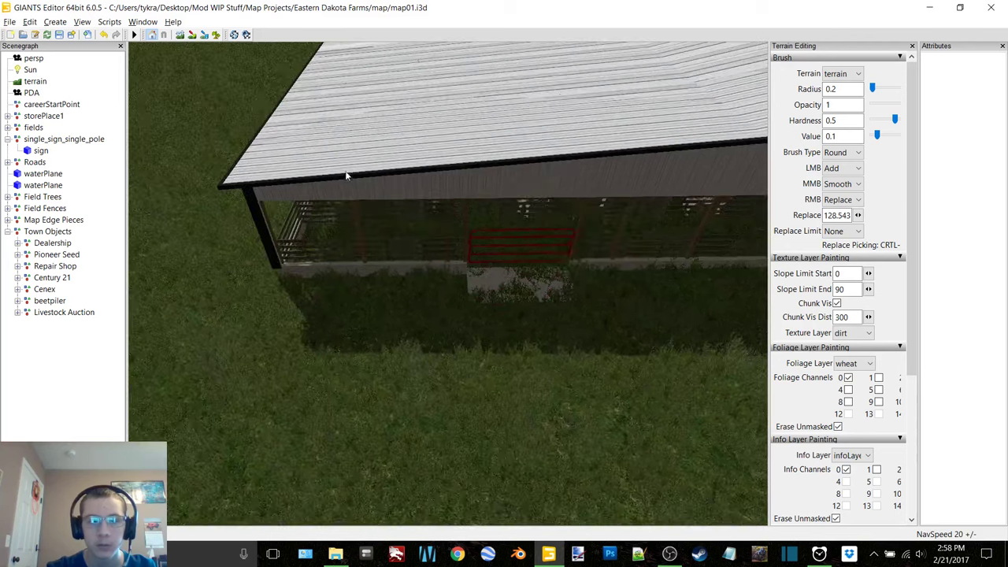
# - Start foliage painting with a Square brush at the concrete pad by the sale barn's red gate
pyautogui.click(847, 151)
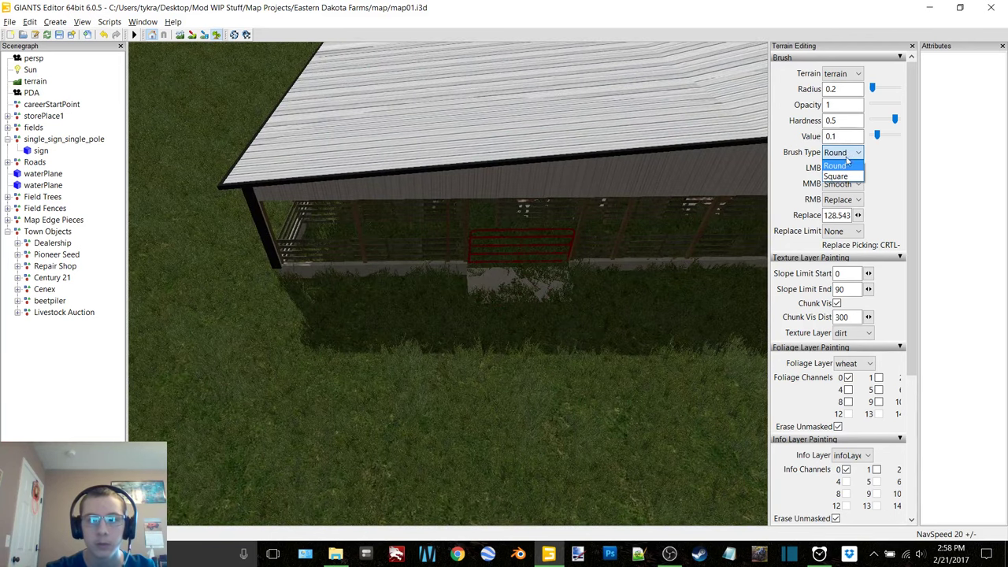
pyautogui.click(836, 163)
pyautogui.scroll(3, 497, 326)
pyautogui.scroll(-3, 498, 322)
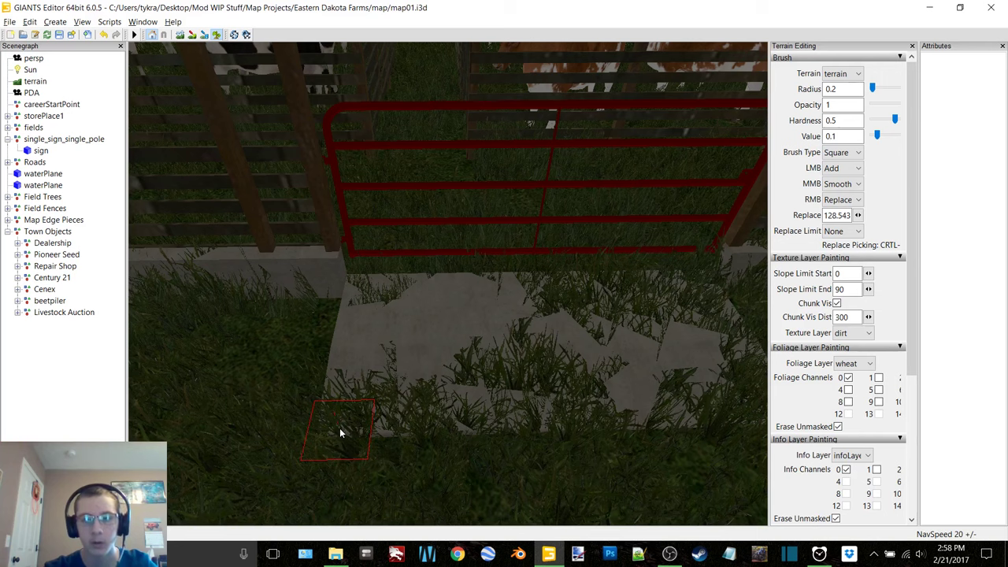
# - Enlarge the square brush to a radius of about 22.7 over the sale barn and its surroundings
pyautogui.scroll(-5, 462, 299)
pyautogui.keyDown('alt'); pyautogui.moveTo(319, 398); pyautogui.dragTo(352, 324, button='middle'); pyautogui.keyUp('alt')
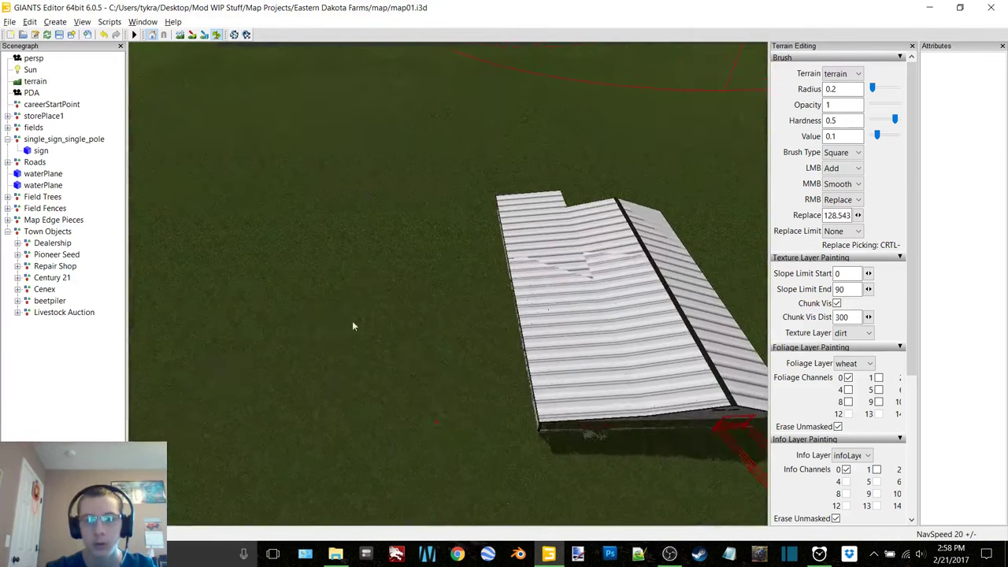
pyautogui.keyDown('alt'); pyautogui.moveTo(353, 324); pyautogui.dragTo(448, 303); pyautogui.keyUp('alt')
pyautogui.scroll(17, 447, 308)
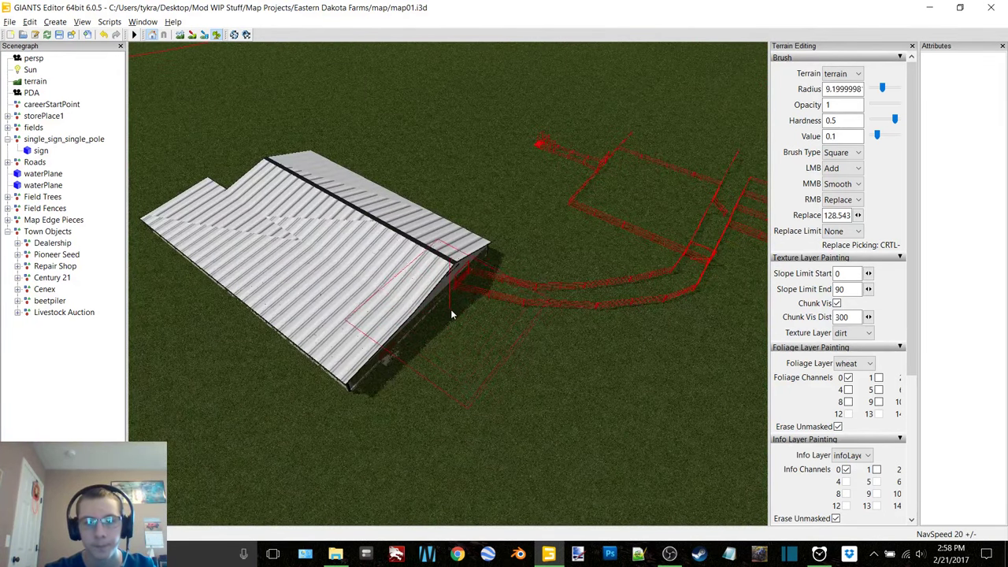
pyautogui.scroll(5, 465, 283)
pyautogui.keyDown('alt'); pyautogui.scroll(-5, 475, 268); pyautogui.keyUp('alt')
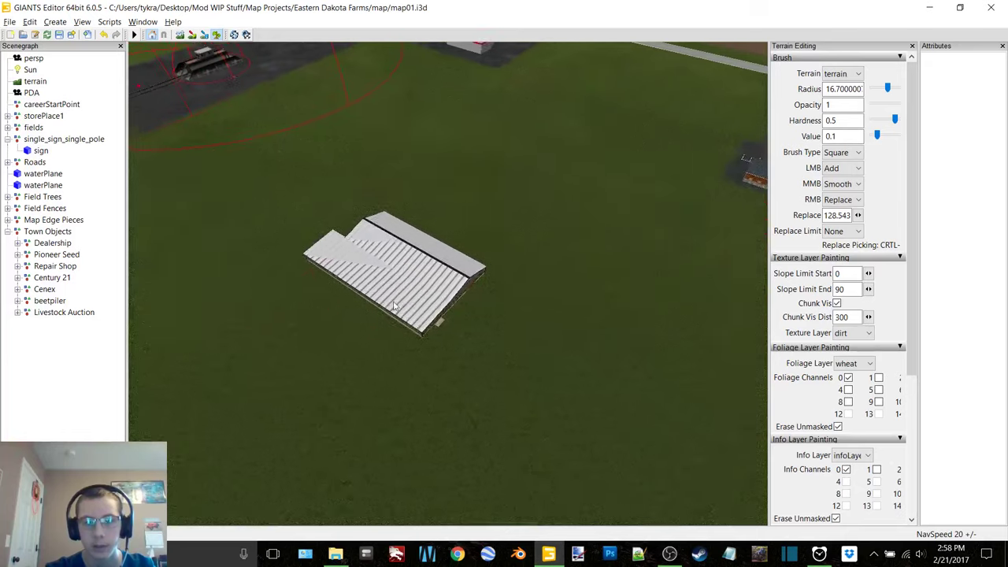
pyautogui.keyDown('alt'); pyautogui.moveTo(315, 250); pyautogui.dragTo(464, 313, button='middle'); pyautogui.keyUp('alt')
pyautogui.moveTo(464, 314)
pyautogui.mouseDown(button='right')
pyautogui.moveTo(504, 226)
pyautogui.moveTo(286, 366)
pyautogui.mouseUp(button='right')
pyautogui.keyDown('shift'); pyautogui.scroll(6, 286, 366); pyautogui.keyUp('shift')
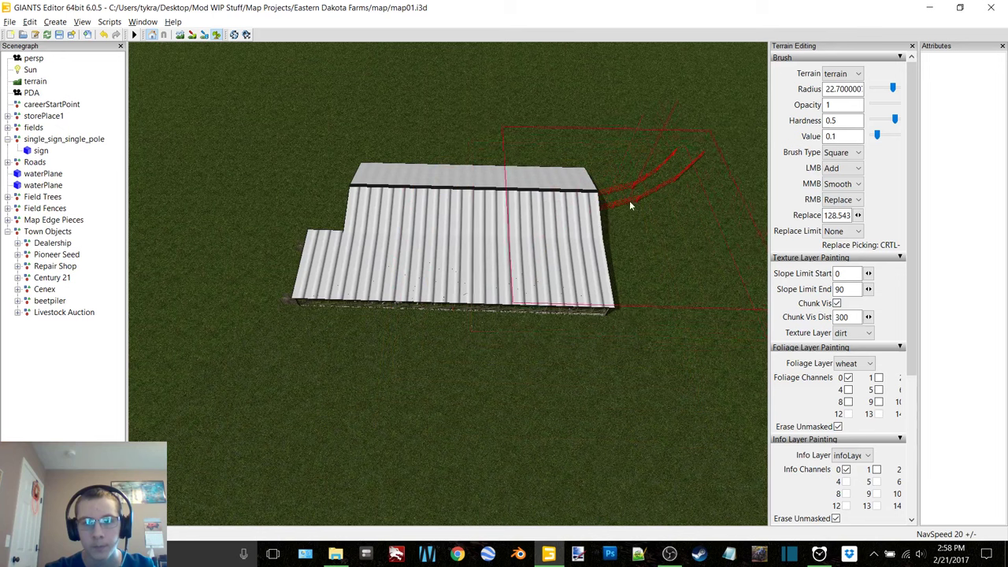
# - Reduce the brush radius to 0.5 and position the brush at the corner of the barn's concrete pad
pyautogui.keyDown('alt'); pyautogui.moveTo(657, 237); pyautogui.dragTo(493, 288, button='middle'); pyautogui.keyUp('alt')
pyautogui.scroll(7, 493, 289)
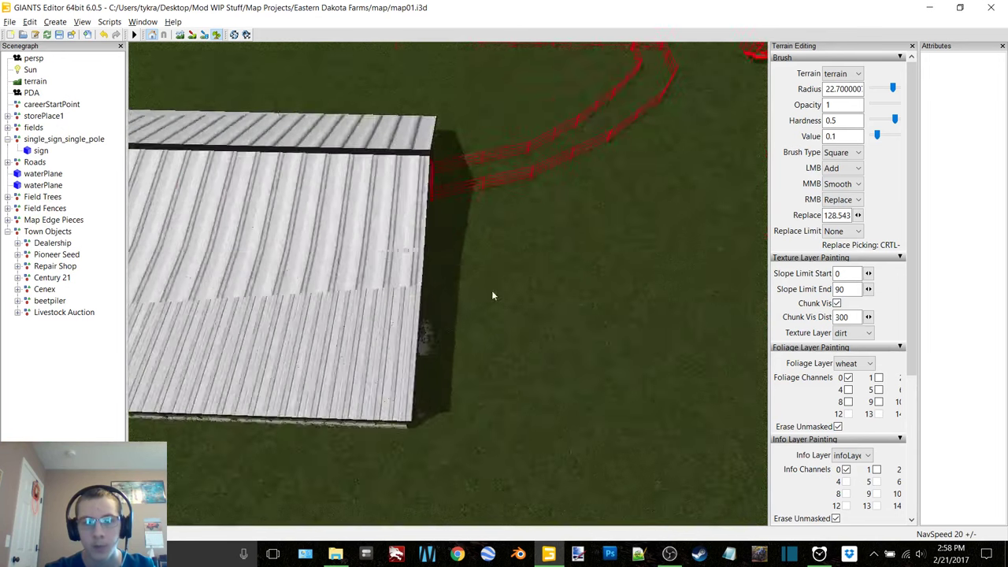
pyautogui.scroll(3, 494, 288)
pyautogui.keyDown('alt'); pyautogui.moveTo(493, 288); pyautogui.dragTo(622, 199); pyautogui.keyUp('alt')
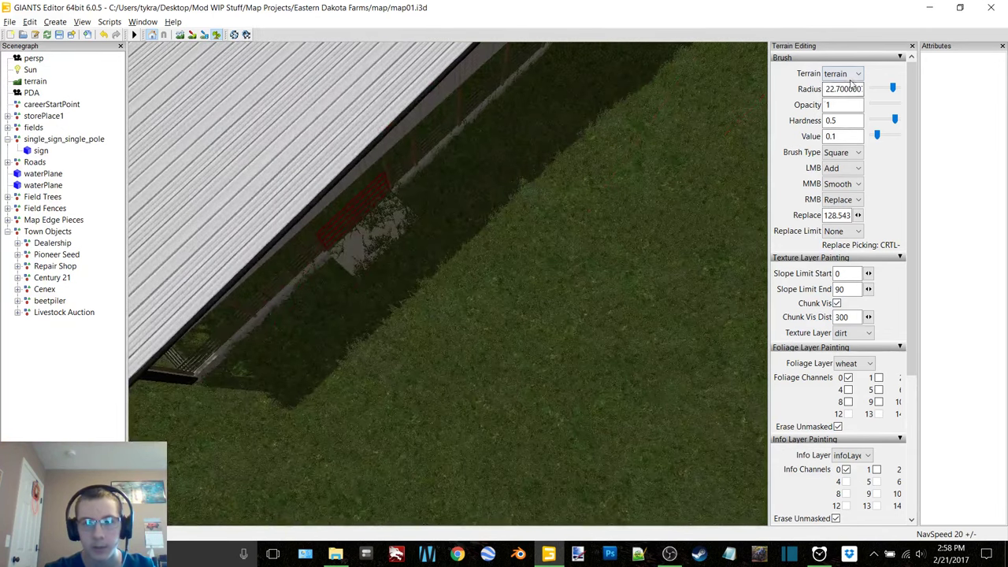
pyautogui.moveTo(831, 89); pyautogui.dragTo(866, 76)
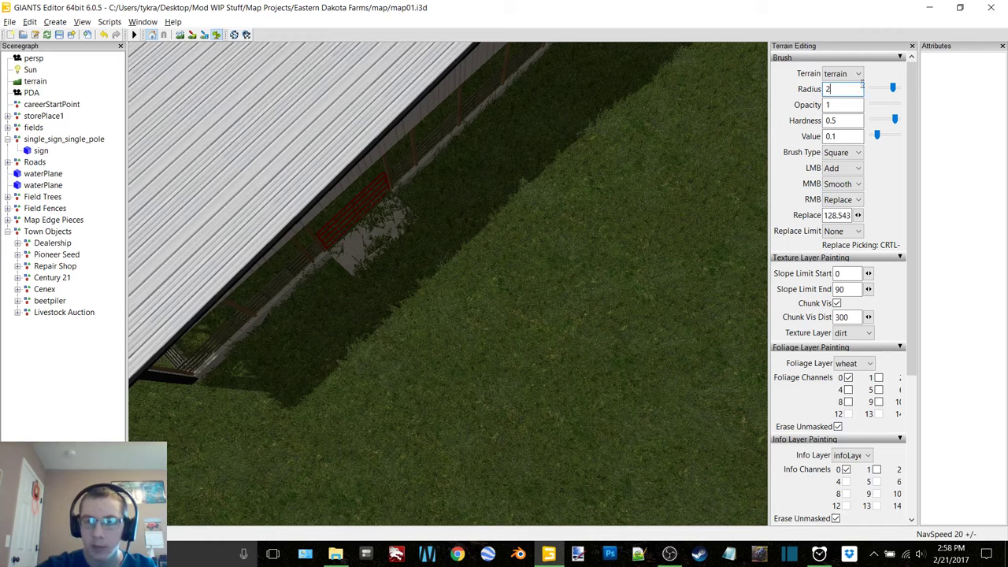
pyautogui.scroll(2, 414, 294)
pyautogui.keyDown('alt'); pyautogui.moveTo(414, 295); pyautogui.dragTo(319, 293); pyautogui.keyUp('alt')
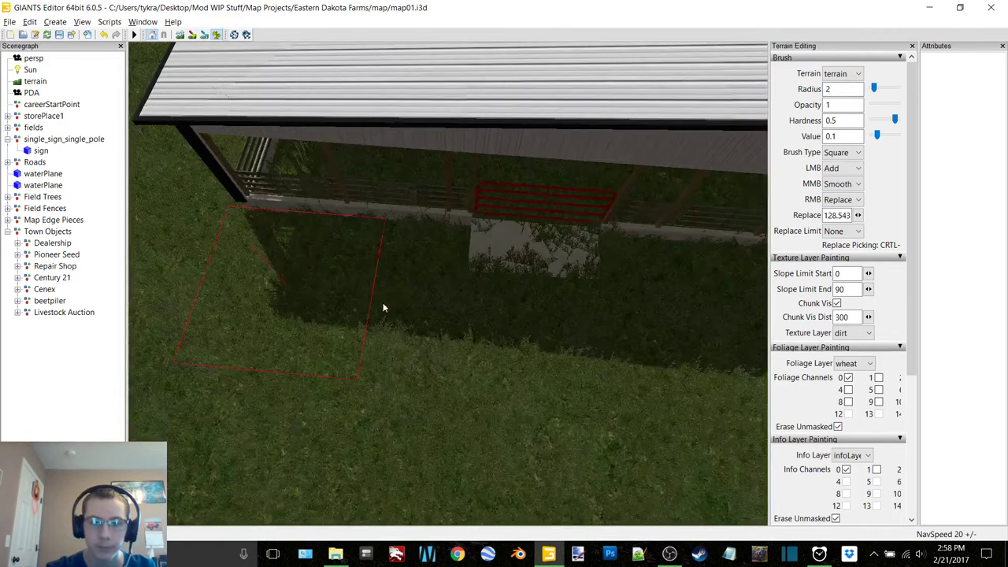
pyautogui.scroll(5, 411, 304)
pyautogui.scroll(-3, 476, 273)
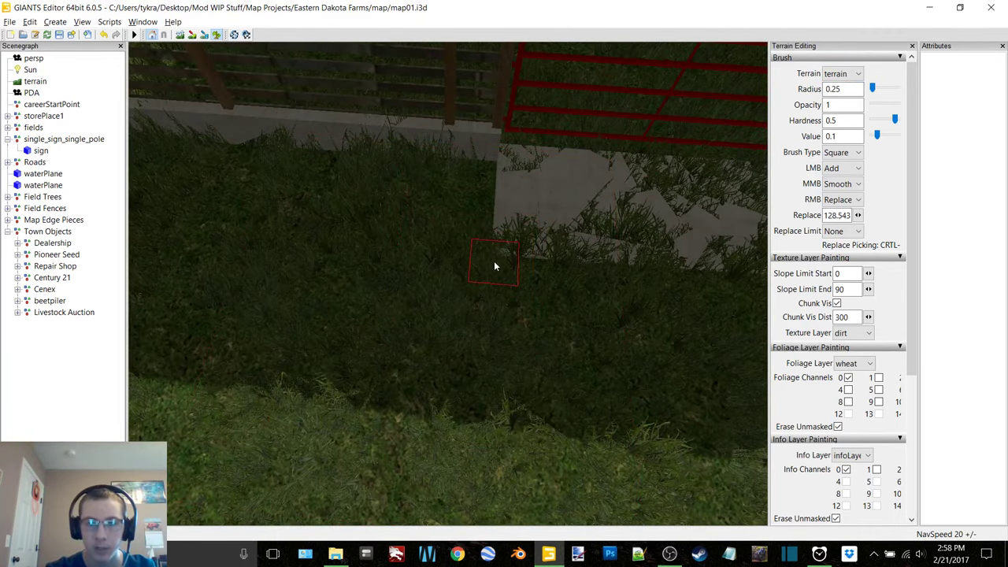
pyautogui.scroll(1, 494, 260)
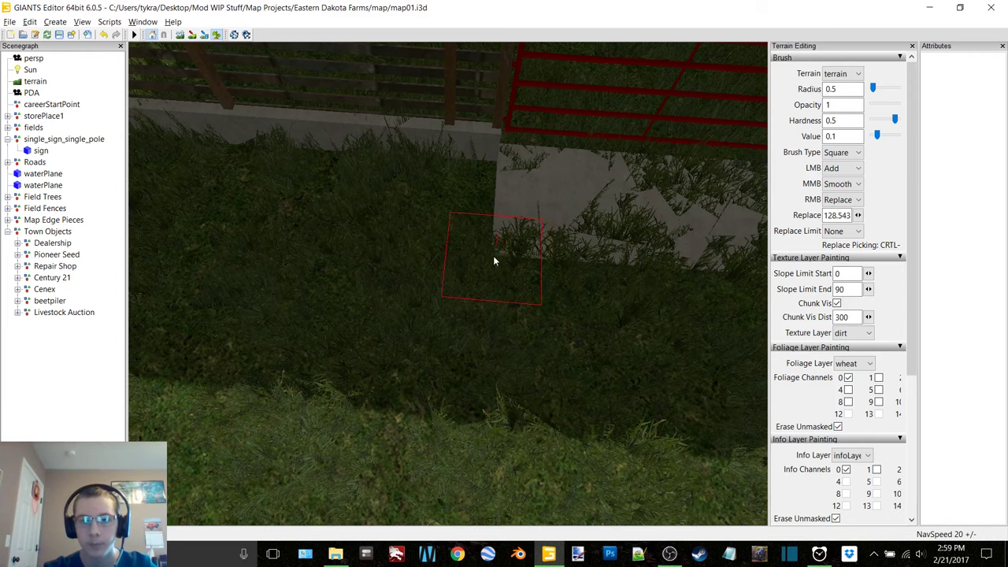
# - Try erasing the grass at the concrete pad's corner with the foliage brush, and undo the strokes
pyautogui.click(494, 256)
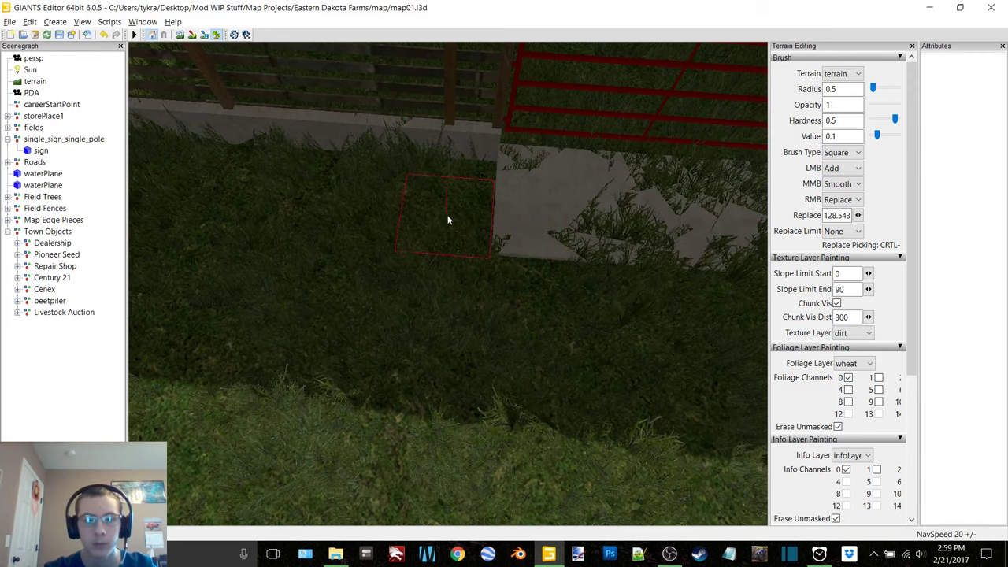
pyautogui.hotkey('ctrl', 'z')
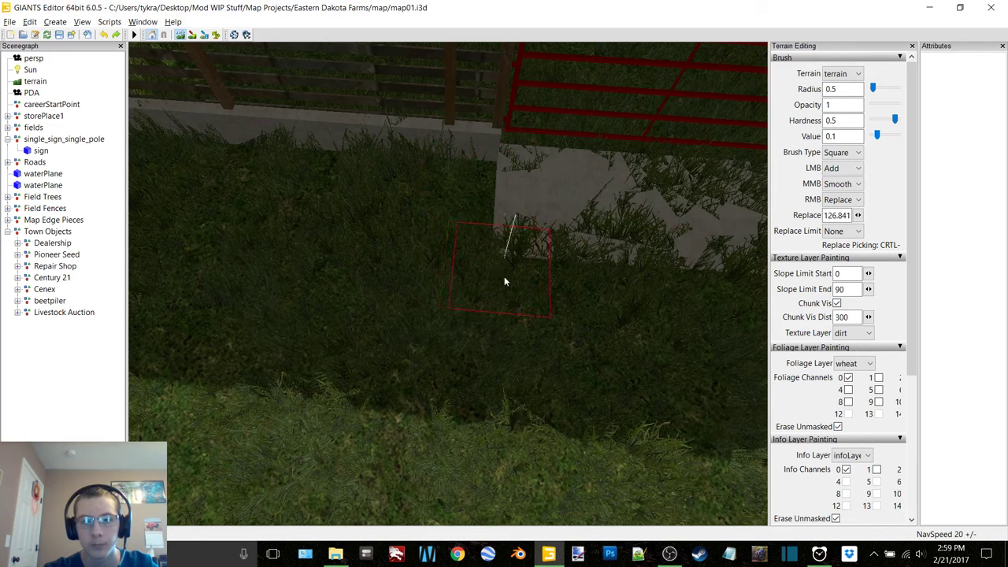
pyautogui.moveTo(504, 278); pyautogui.dragTo(496, 264)
pyautogui.hotkey('ctrl', 'z')
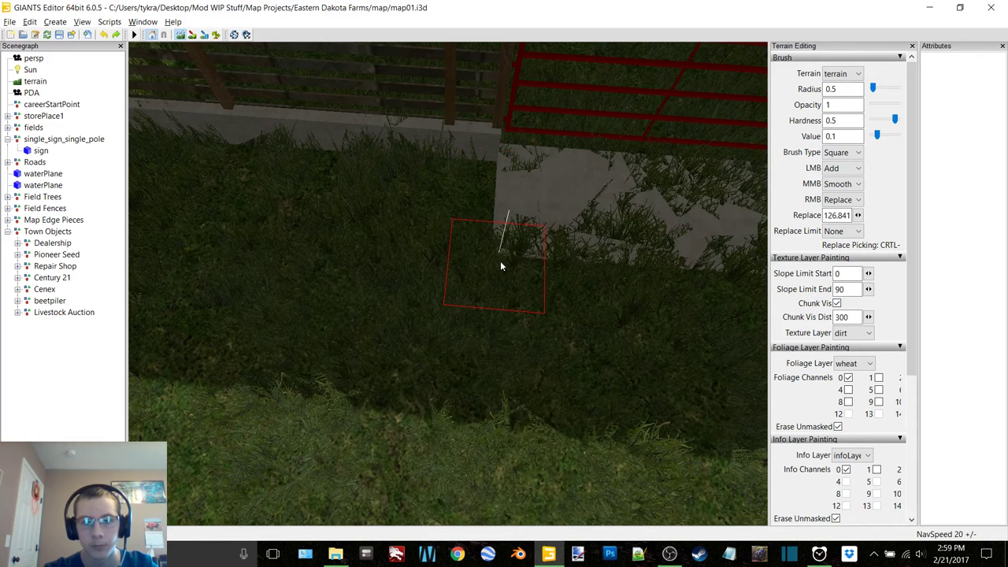
# - Pick the ground height beside the concrete pad's corner as the terrain Replace value, 126.839
pyautogui.keyDown('ctrl'); pyautogui.rightClick(504, 262); pyautogui.keyUp('ctrl')
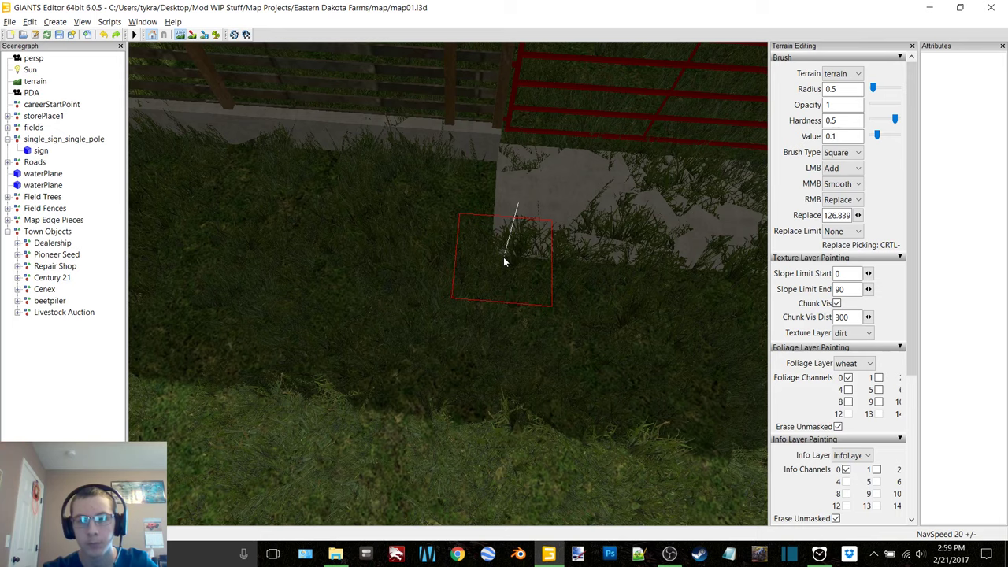
pyautogui.moveTo(504, 262); pyautogui.dragTo(474, 275, button='right')
pyautogui.scroll(-5, 465, 257)
pyautogui.scroll(-4, 441, 216)
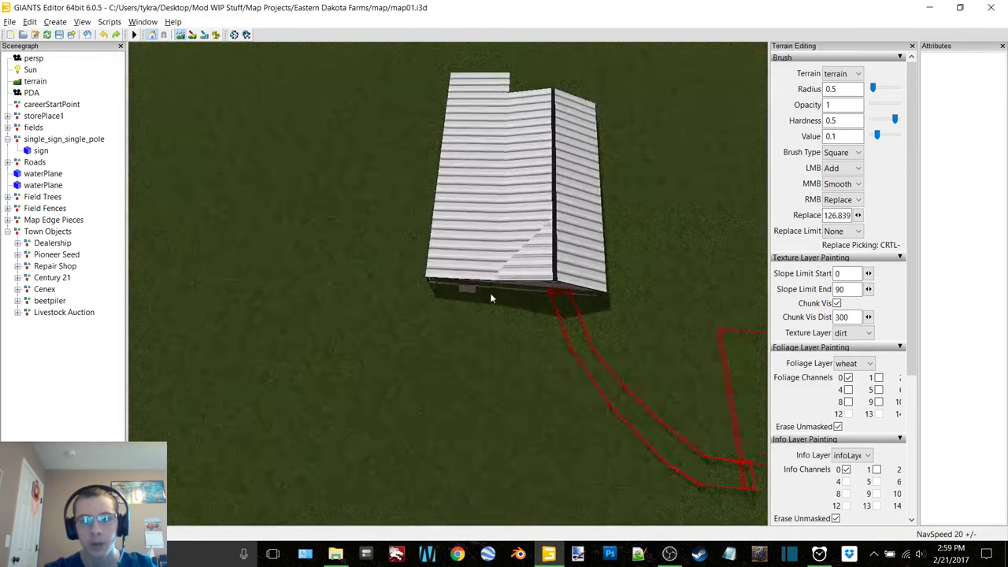
# - Enlarge the square terrain brush to a radius of 22.5 beside the sale barn
pyautogui.keyDown('alt'); pyautogui.moveTo(490, 293); pyautogui.dragTo(576, 319, button='middle'); pyautogui.keyUp('alt')
pyautogui.keyDown('alt'); pyautogui.moveTo(576, 318); pyautogui.dragTo(638, 294); pyautogui.keyUp('alt')
pyautogui.scroll(-1, 630, 298)
pyautogui.keyDown('alt'); pyautogui.moveTo(463, 340); pyautogui.dragTo(419, 380, button='middle'); pyautogui.keyUp('alt')
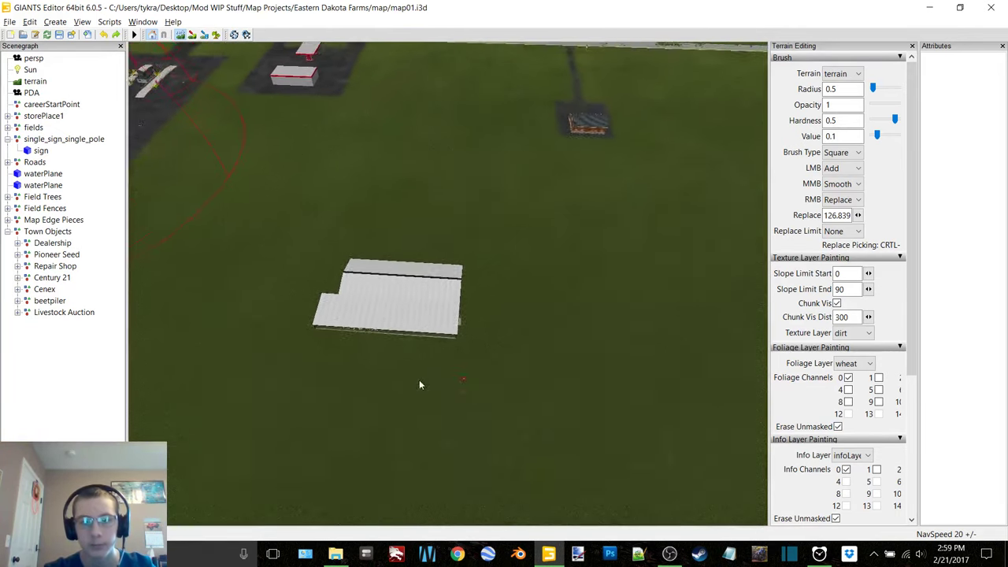
pyautogui.scroll(4, 386, 397)
pyautogui.keyDown('alt'); pyautogui.moveTo(357, 409); pyautogui.dragTo(511, 333, button='middle'); pyautogui.keyUp('alt')
pyautogui.scroll(1, 510, 332)
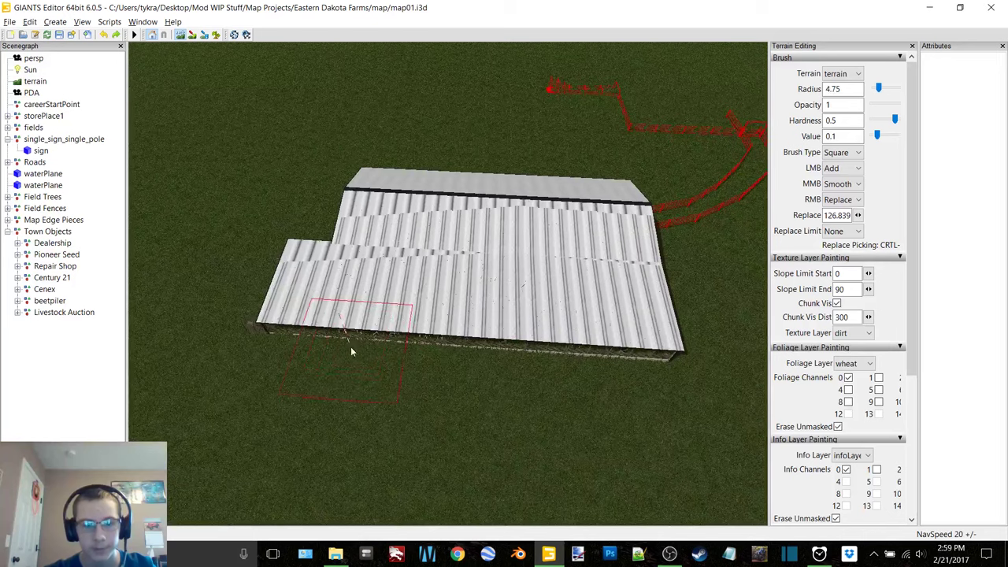
pyautogui.scroll(20, 352, 347)
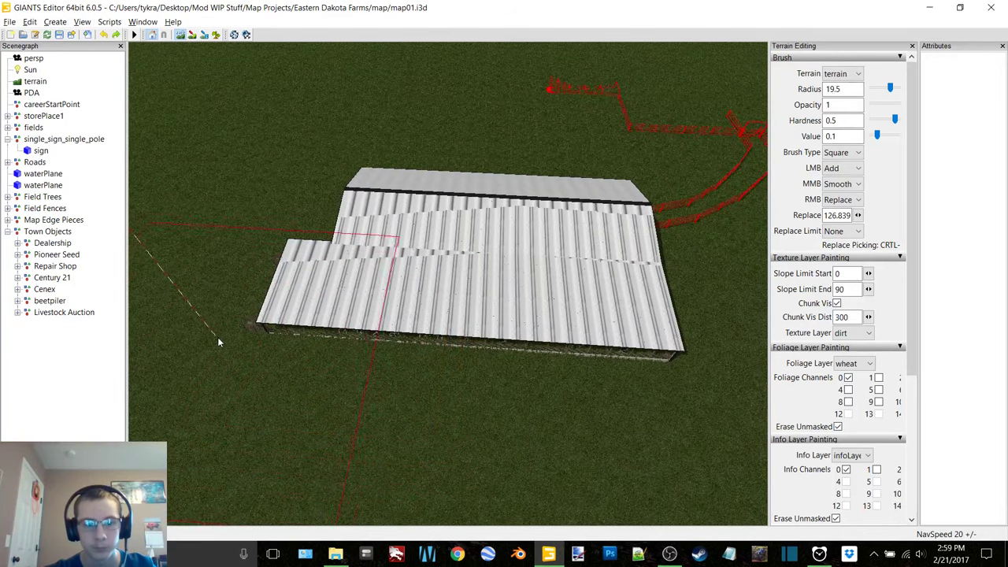
pyautogui.scroll(12, 217, 337)
# - Level the terrain around the sale barn and sorting pens to the Replace height of 126.839
pyautogui.keyDown('alt'); pyautogui.moveTo(217, 337); pyautogui.dragTo(309, 268); pyautogui.keyUp('alt')
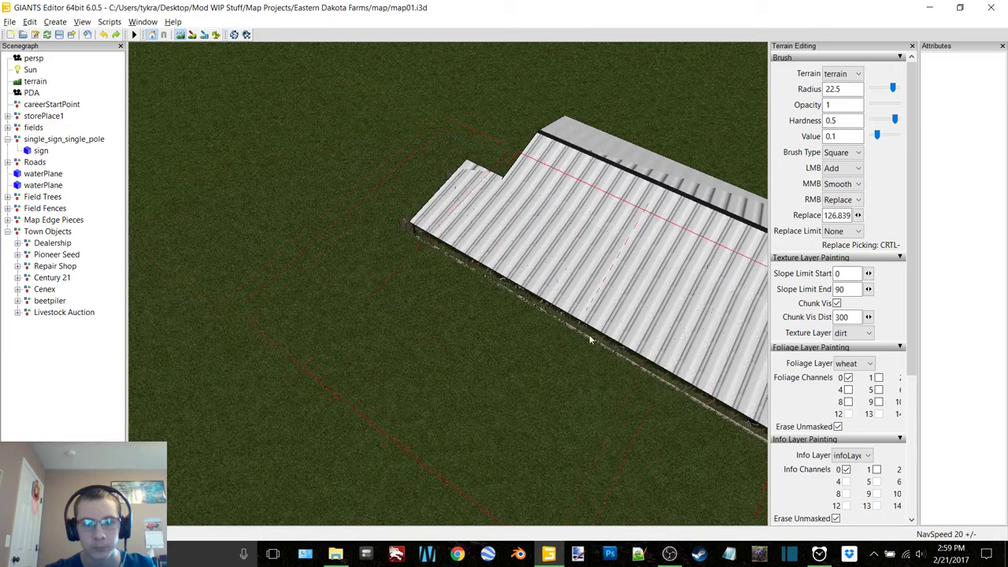
pyautogui.keyDown('alt'); pyautogui.moveTo(595, 379); pyautogui.dragTo(535, 329); pyautogui.keyUp('alt')
pyautogui.keyDown('alt'); pyautogui.moveTo(535, 328); pyautogui.dragTo(466, 280, button='middle'); pyautogui.keyUp('alt')
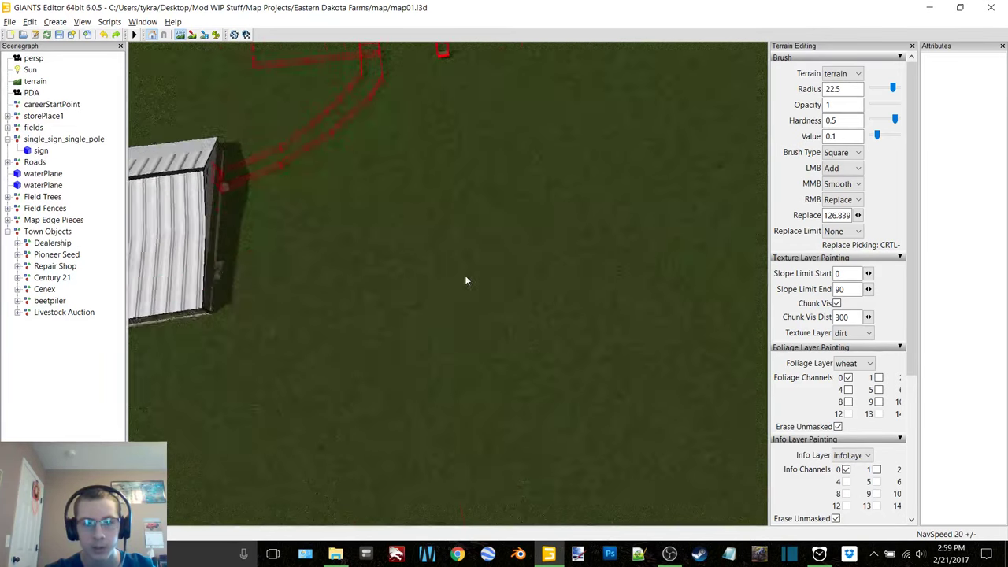
pyautogui.keyDown('alt'); pyautogui.moveTo(465, 277); pyautogui.dragTo(354, 260); pyautogui.keyUp('alt')
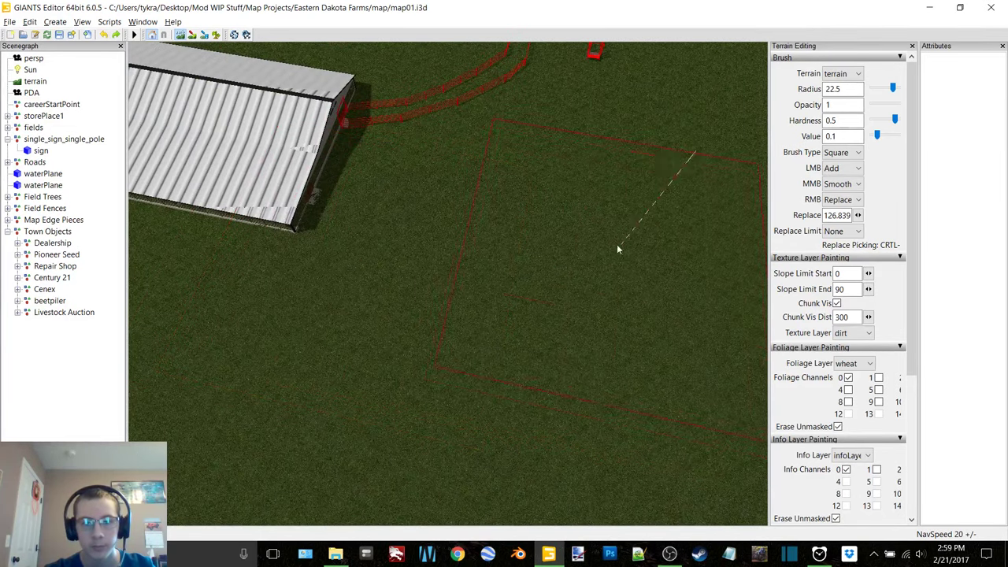
pyautogui.moveTo(642, 116); pyautogui.dragTo(392, 332, button='right')
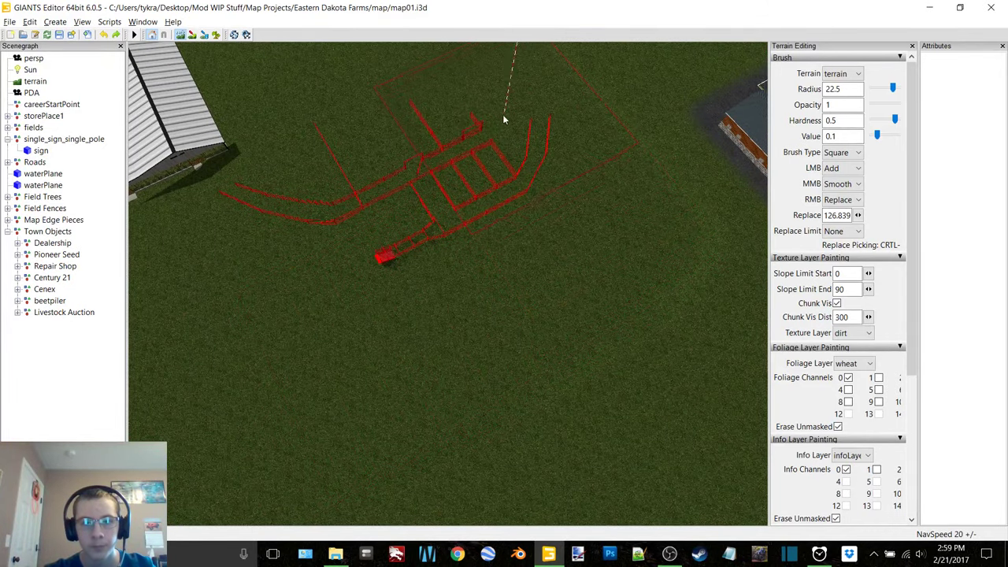
pyautogui.moveTo(507, 149); pyautogui.dragTo(412, 304, button='right')
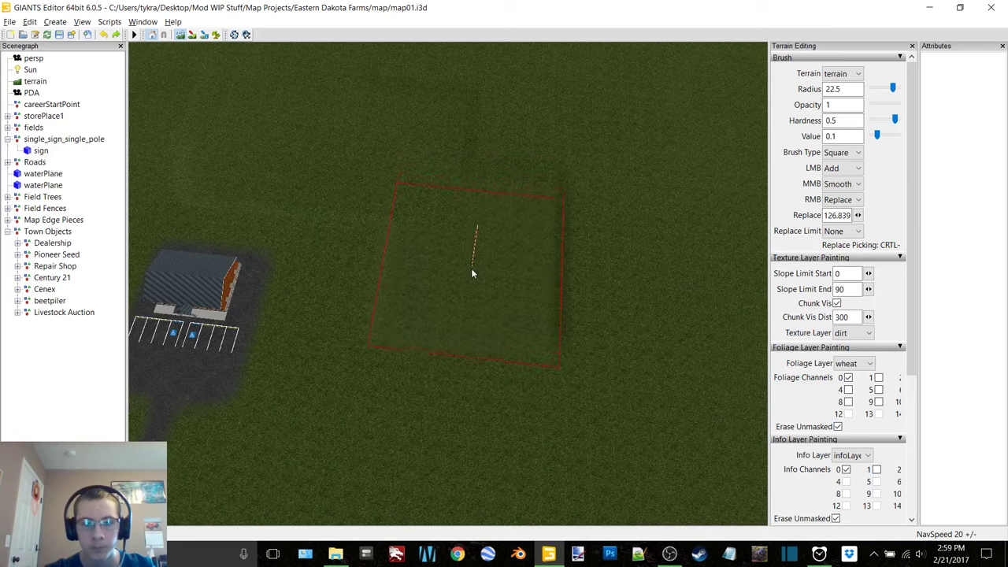
pyautogui.moveTo(556, 313); pyautogui.dragTo(452, 323, button='right')
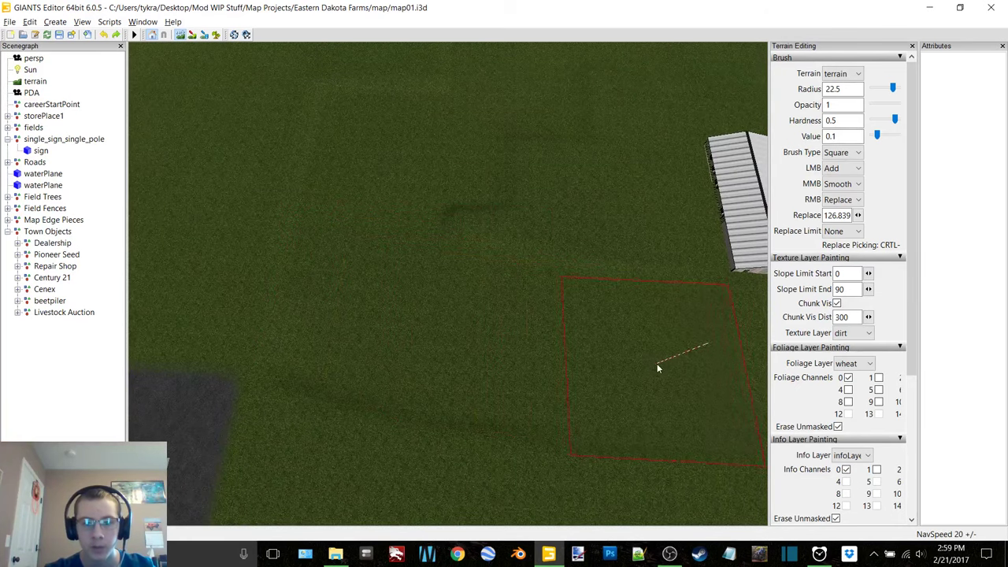
pyautogui.moveTo(657, 367); pyautogui.dragTo(381, 282, button='right')
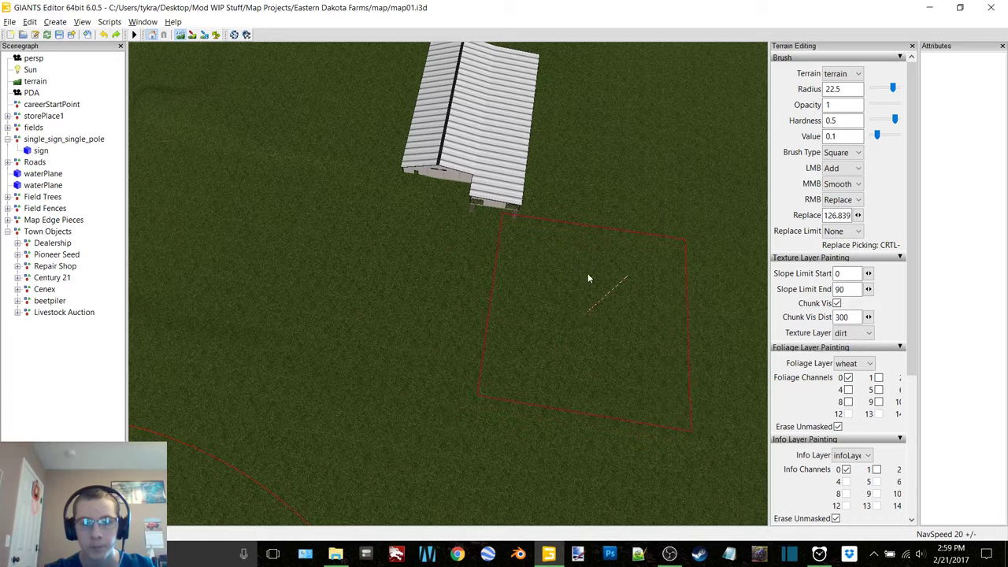
pyautogui.moveTo(589, 278); pyautogui.dragTo(441, 347, button='right')
# - Hide the Livestock Auction group and level the ground beneath and around it to the Replace height
pyautogui.click(56, 312)
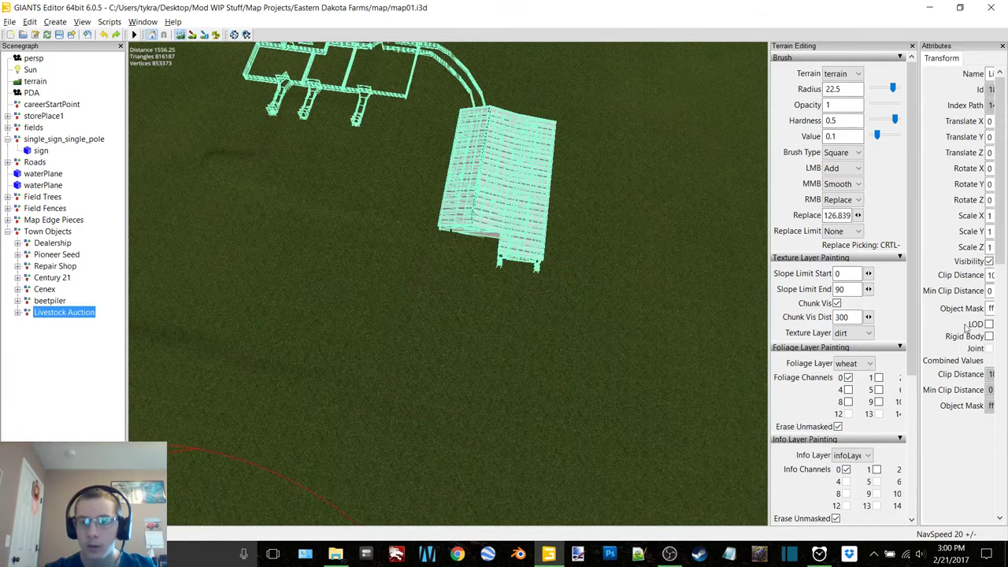
pyautogui.click(989, 261)
pyautogui.keyDown('alt'); pyautogui.moveTo(437, 289); pyautogui.dragTo(488, 377, button='middle'); pyautogui.keyUp('alt')
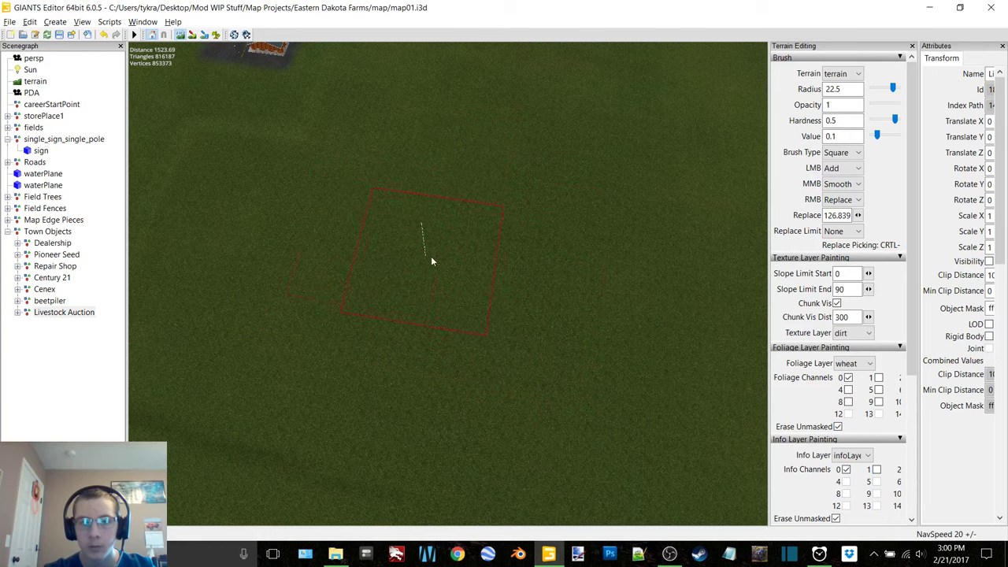
pyautogui.moveTo(432, 262); pyautogui.dragTo(497, 223, button='right')
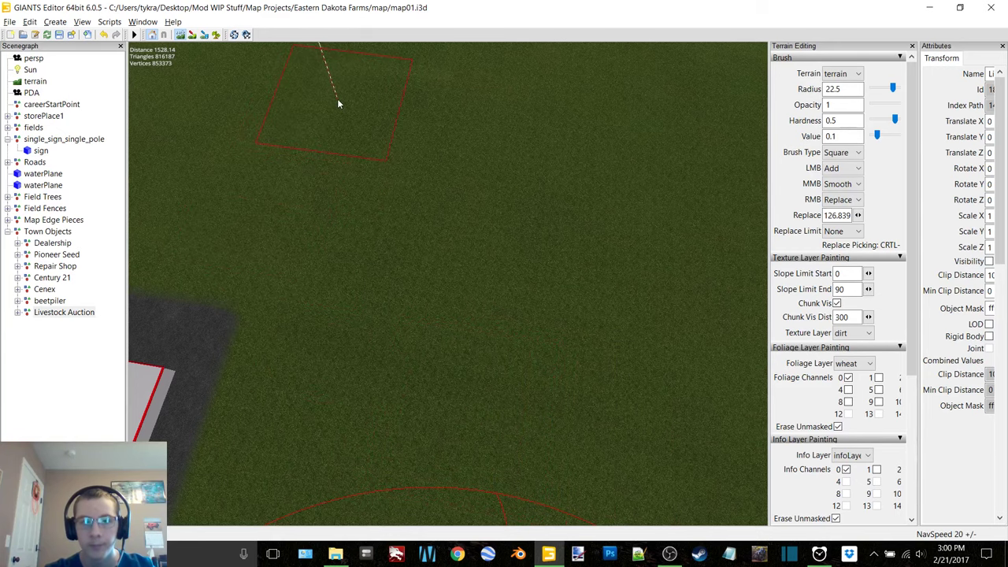
pyautogui.moveTo(339, 104)
pyautogui.mouseDown(button='right')
pyautogui.moveTo(409, 353)
pyautogui.moveTo(358, 314)
pyautogui.mouseUp(button='right')
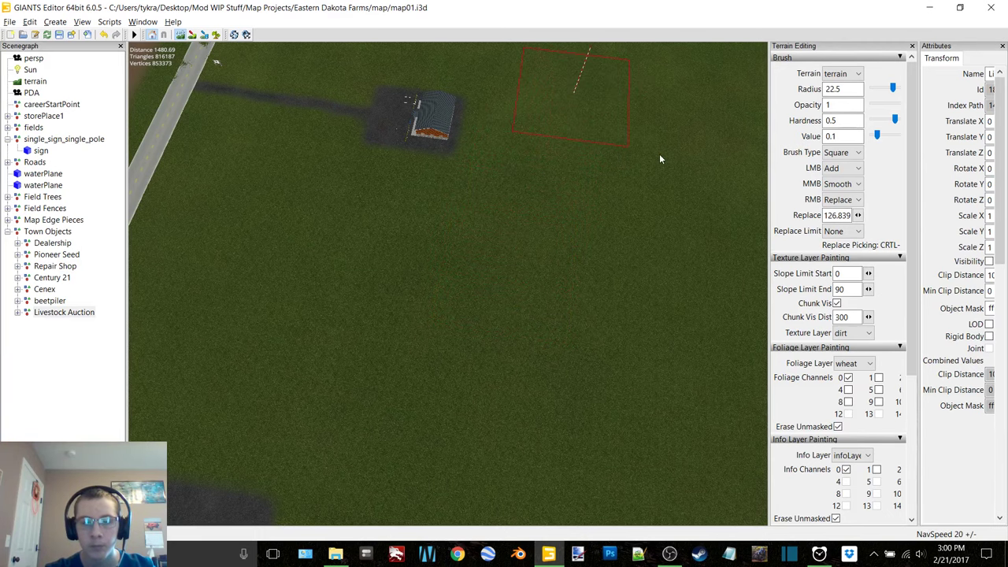
pyautogui.moveTo(660, 160); pyautogui.dragTo(340, 287, button='right')
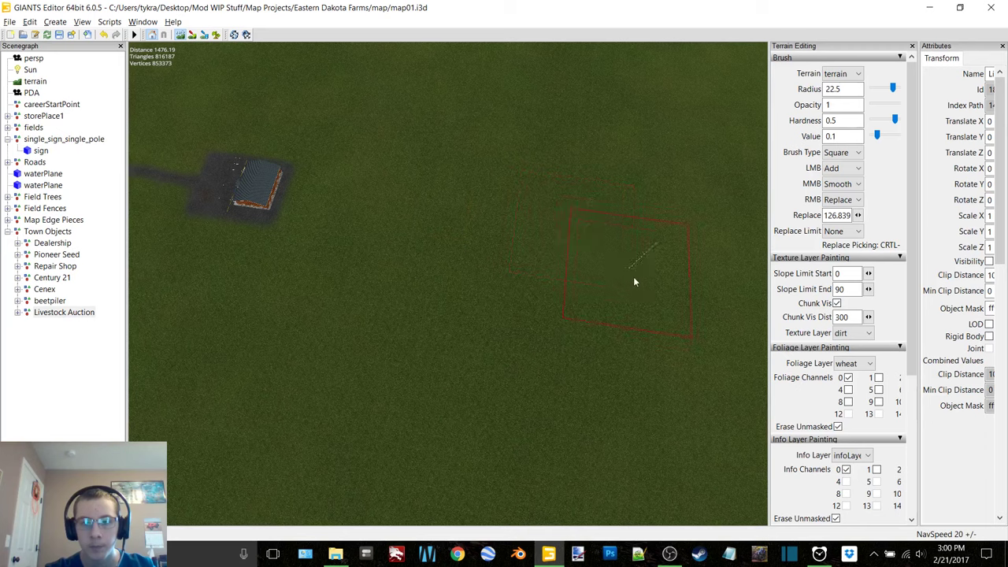
# - Make the Livestock Auction group visible again and clear the selection
pyautogui.keyDown('alt'); pyautogui.moveTo(547, 254); pyautogui.dragTo(495, 175, button='middle'); pyautogui.keyUp('alt')
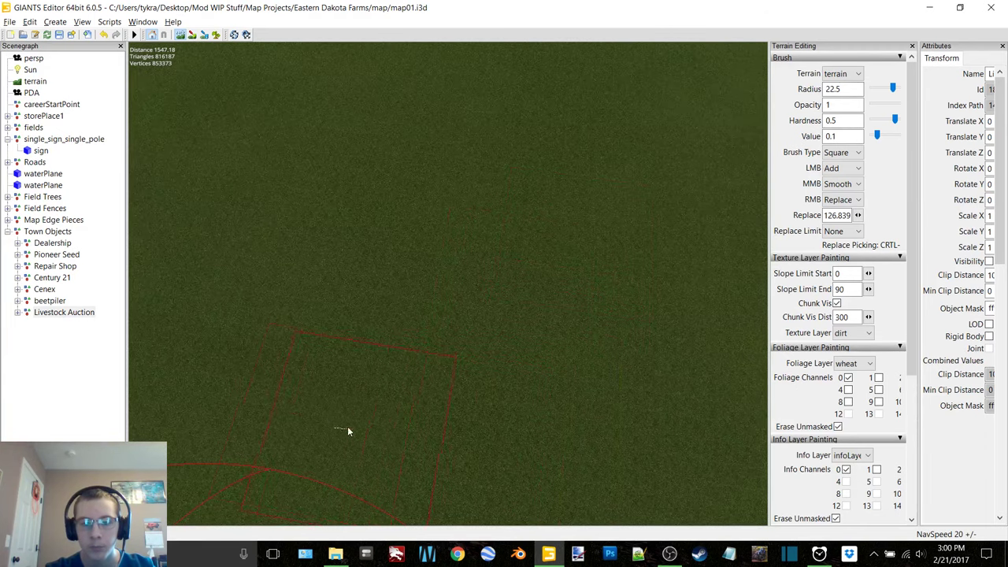
pyautogui.keyDown('alt'); pyautogui.moveTo(211, 352); pyautogui.dragTo(69, 304); pyautogui.keyUp('alt')
pyautogui.keyDown('alt'); pyautogui.moveTo(407, 403); pyautogui.dragTo(562, 233, button='middle'); pyautogui.keyUp('alt')
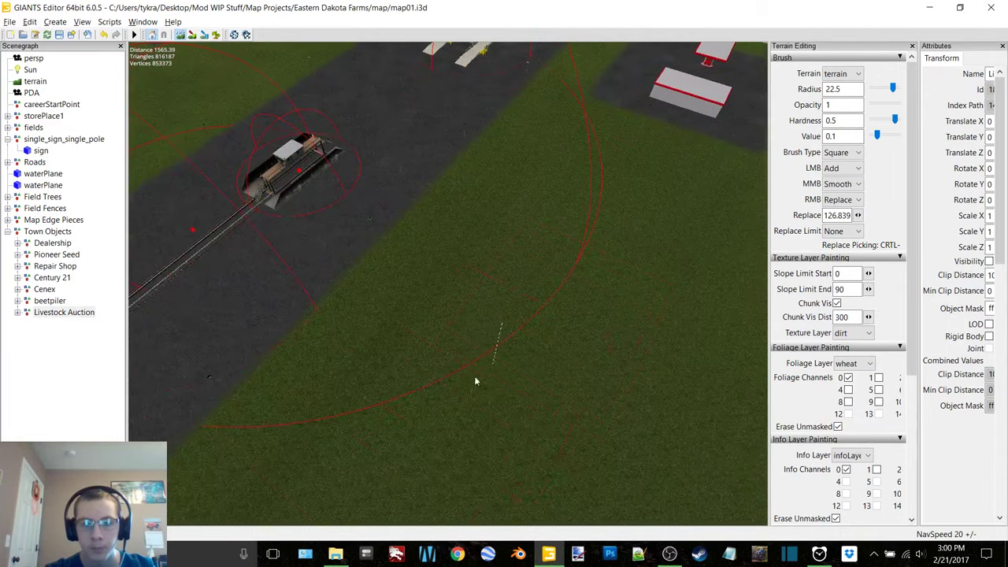
pyautogui.click(58, 389)
pyautogui.moveTo(319, 386); pyautogui.dragTo(511, 324, button='right')
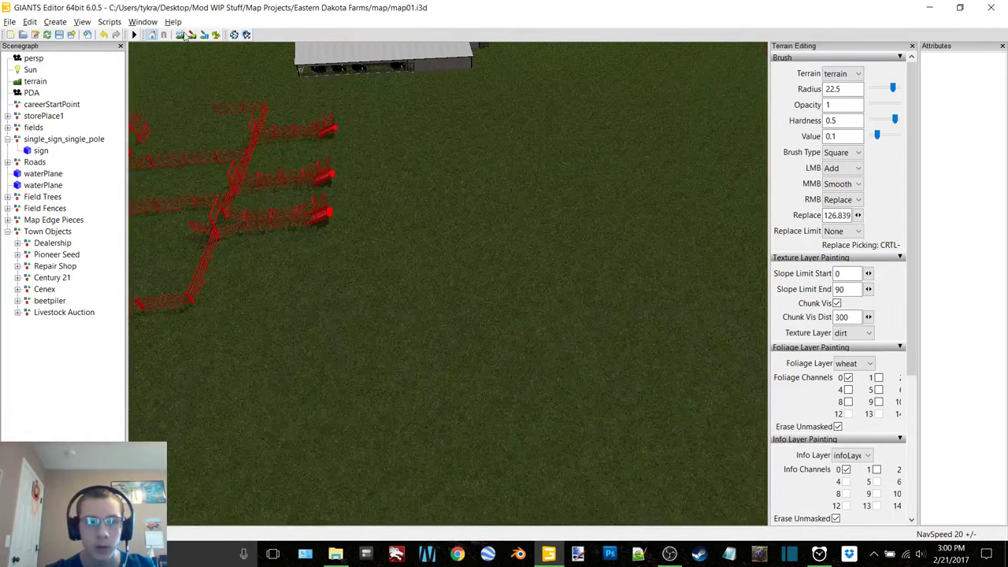
# - Switch to texture painting with a brush radius of 4 and the asphalt texture layer
pyautogui.click(829, 89)
pyautogui.write('4')
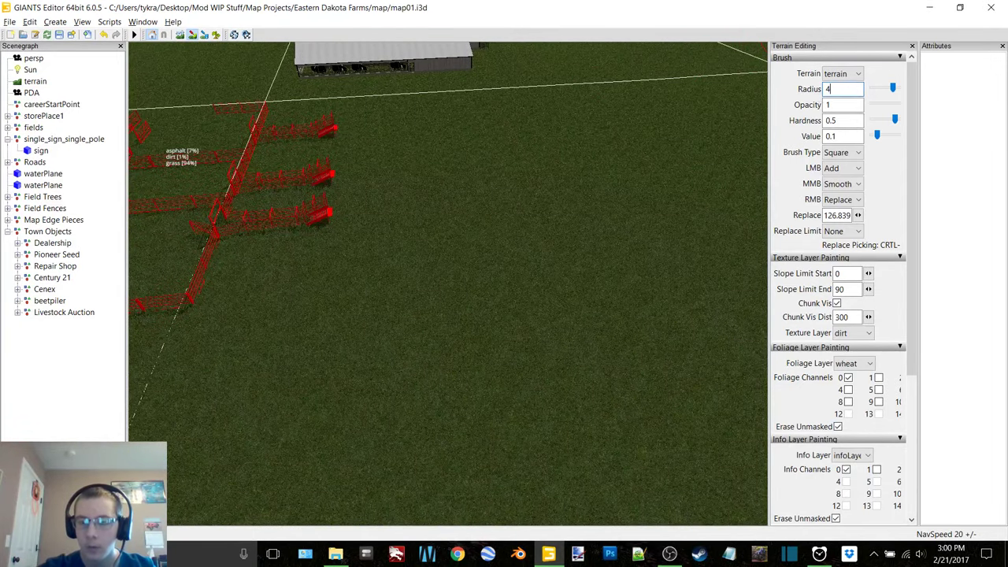
pyautogui.click(858, 332)
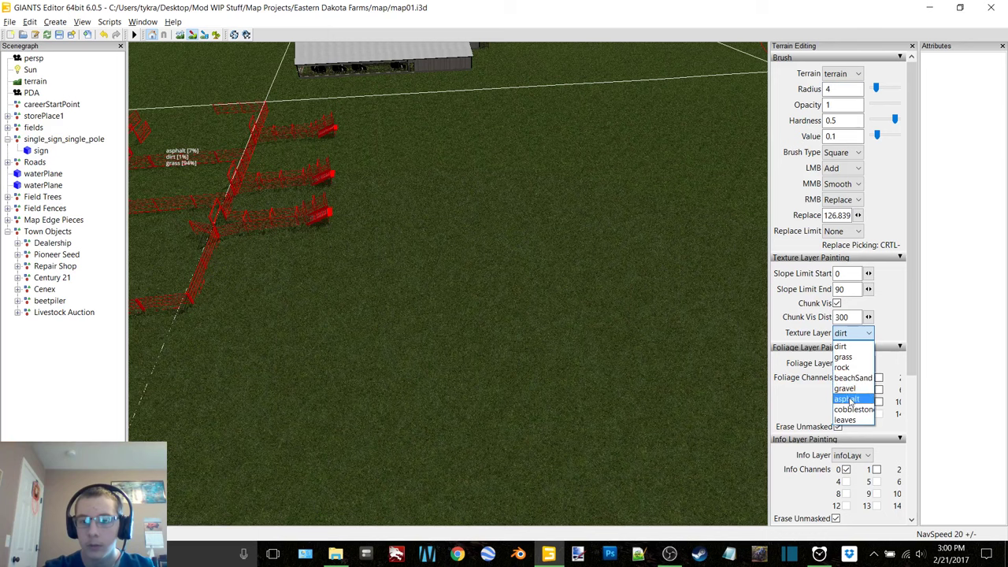
pyautogui.click(846, 399)
# - Paint a straight asphalt driveway from the grass near the sorting pens out to the paved road
pyautogui.moveTo(486, 302); pyautogui.dragTo(467, 323, button='right')
pyautogui.keyDown('alt'); pyautogui.moveTo(467, 320); pyautogui.dragTo(473, 326); pyautogui.keyUp('alt')
pyautogui.keyDown('alt'); pyautogui.moveTo(474, 326); pyautogui.dragTo(452, 418, button='middle'); pyautogui.keyUp('alt')
pyautogui.moveTo(452, 422)
pyautogui.mouseDown(button='right')
pyautogui.moveTo(399, 367)
pyautogui.moveTo(420, 308)
pyautogui.moveTo(481, 286)
pyautogui.moveTo(408, 364)
pyautogui.moveTo(446, 307)
pyautogui.mouseUp(button='right')
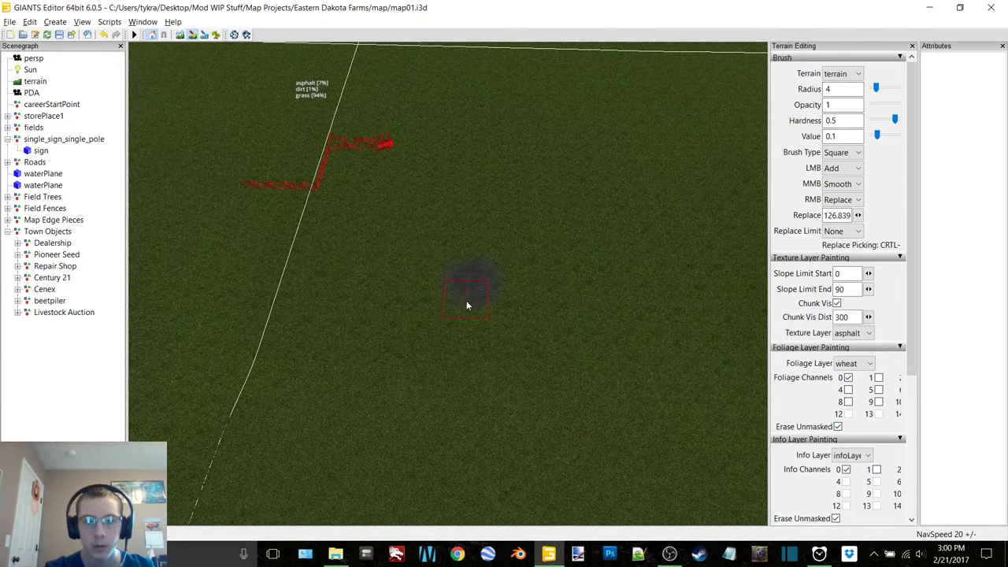
pyautogui.moveTo(464, 378)
pyautogui.mouseDown(button='right')
pyautogui.moveTo(472, 356)
pyautogui.moveTo(450, 338)
pyautogui.moveTo(473, 243)
pyautogui.mouseUp(button='right')
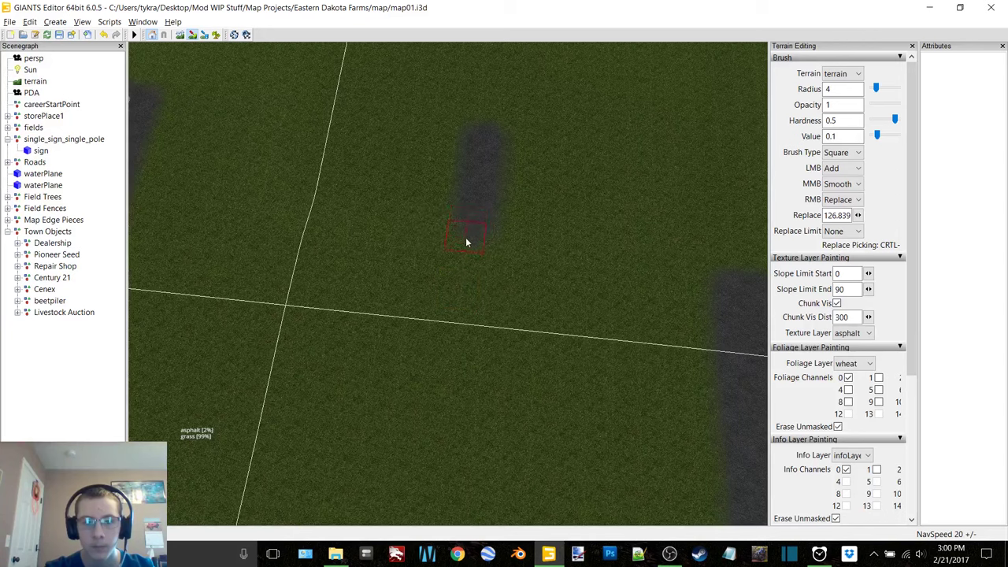
pyautogui.moveTo(466, 240); pyautogui.dragTo(462, 267)
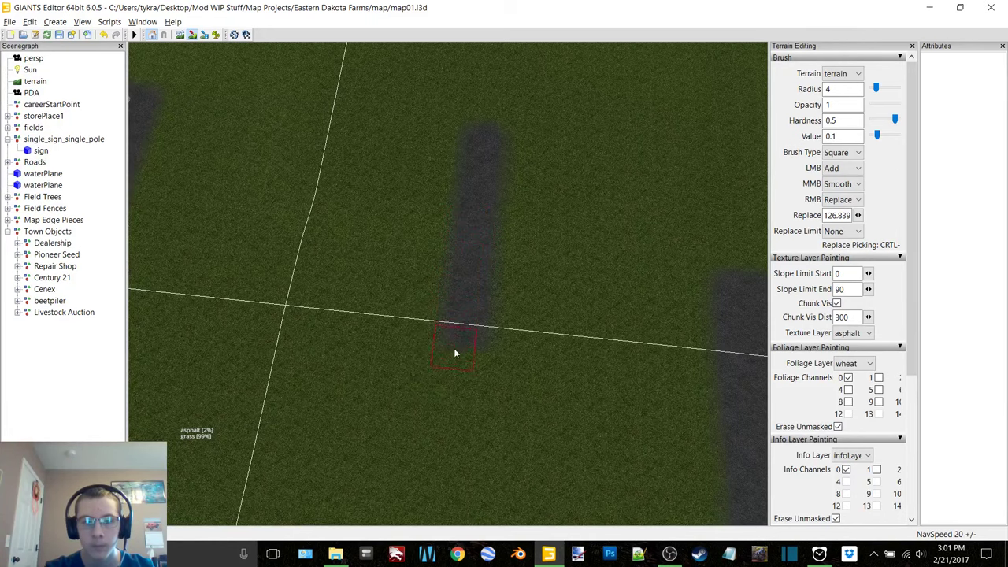
pyautogui.moveTo(454, 353); pyautogui.dragTo(450, 393)
pyautogui.scroll(-2, 496, 351)
pyautogui.moveTo(470, 351)
pyautogui.keyDown('alt'); pyautogui.mouseDown(button='middle')
pyautogui.moveTo(472, 271)
pyautogui.moveTo(515, 122)
pyautogui.mouseUp(button='middle'); pyautogui.keyUp('alt')
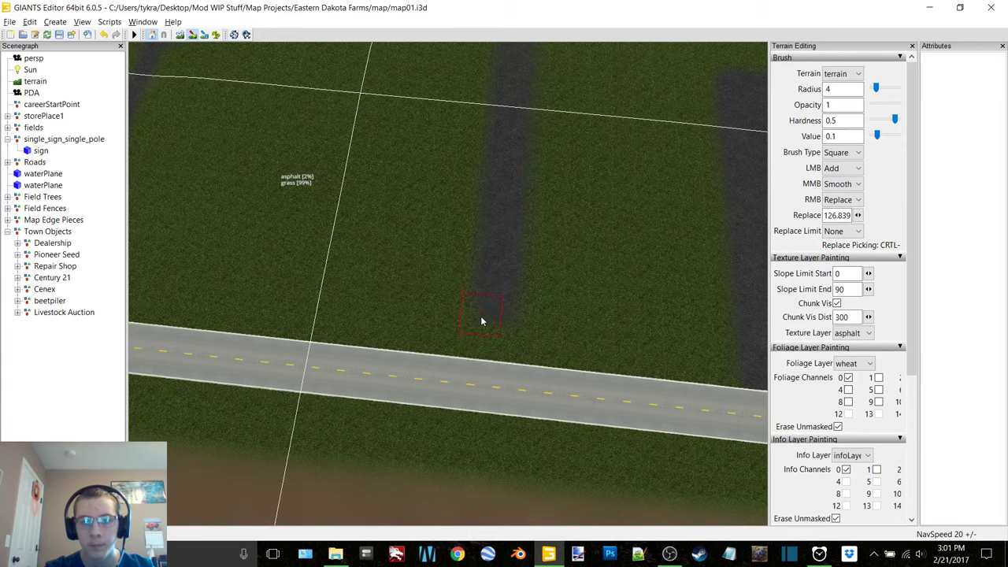
# - Extend the asphalt driveway past the three loading chutes up to the long side of the sale barn
pyautogui.keyDown('alt'); pyautogui.moveTo(443, 260); pyautogui.dragTo(367, 450, button='middle'); pyautogui.keyUp('alt')
pyautogui.moveTo(416, 364)
pyautogui.mouseDown(button='right')
pyautogui.moveTo(453, 315)
pyautogui.moveTo(459, 394)
pyautogui.moveTo(548, 261)
pyautogui.moveTo(221, 247)
pyautogui.moveTo(375, 349)
pyautogui.moveTo(307, 238)
pyautogui.moveTo(418, 204)
pyautogui.mouseUp(button='right')
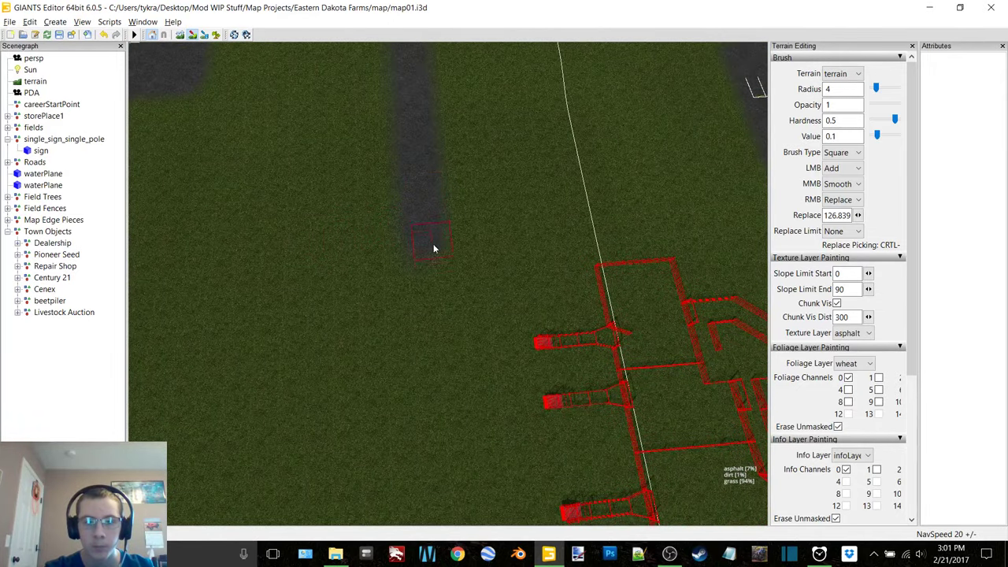
pyautogui.moveTo(443, 314); pyautogui.dragTo(446, 354)
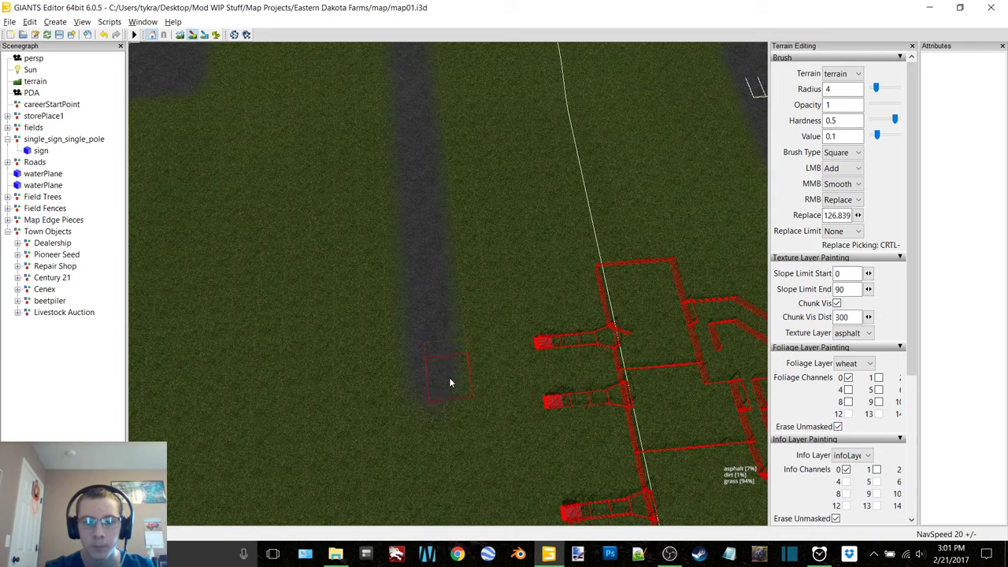
pyautogui.moveTo(465, 334)
pyautogui.mouseDown(button='right')
pyautogui.moveTo(410, 250)
pyautogui.moveTo(387, 101)
pyautogui.moveTo(444, 214)
pyautogui.mouseUp(button='right')
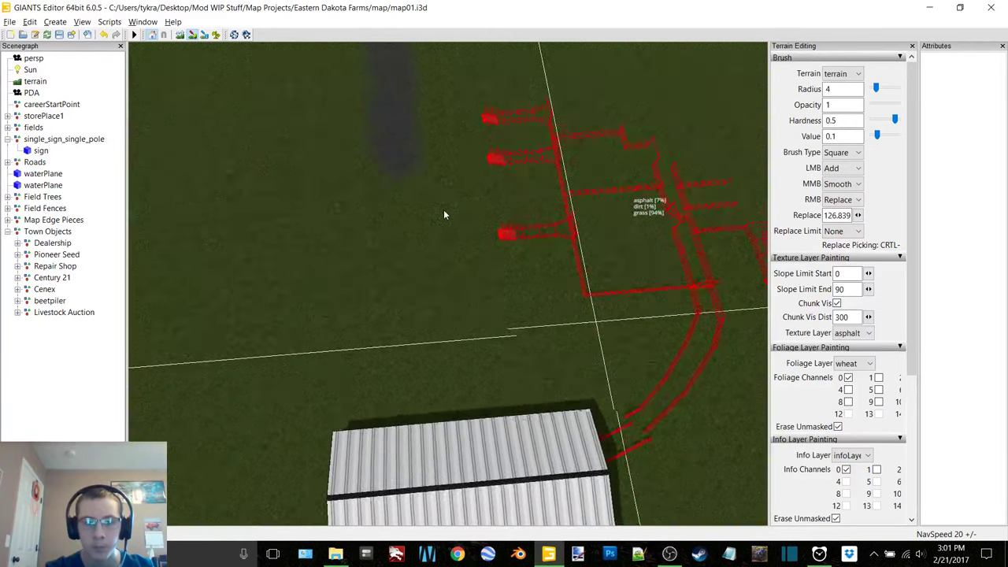
pyautogui.keyDown('alt'); pyautogui.moveTo(443, 215); pyautogui.dragTo(447, 234, button='middle'); pyautogui.keyUp('alt')
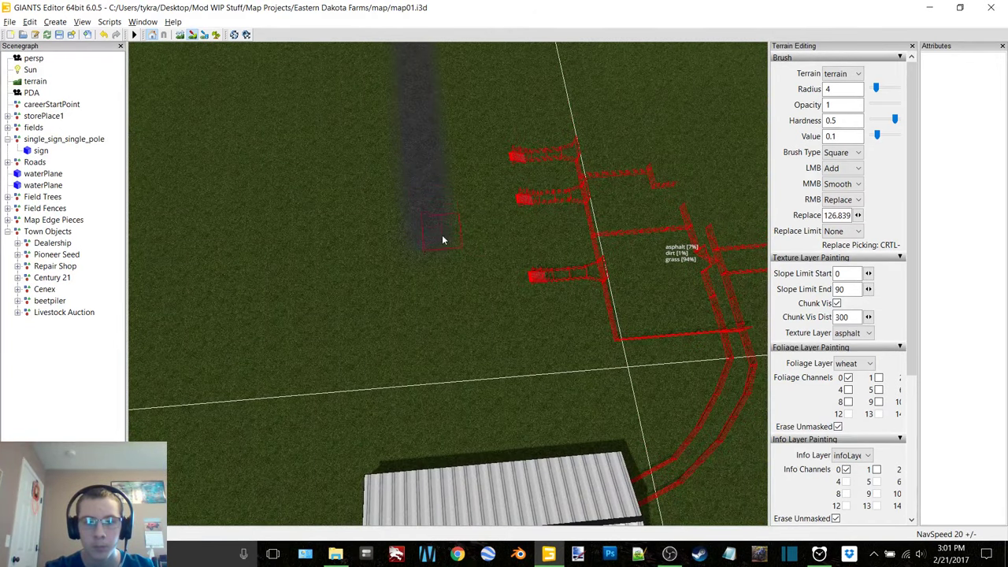
pyautogui.moveTo(441, 288); pyautogui.dragTo(451, 330)
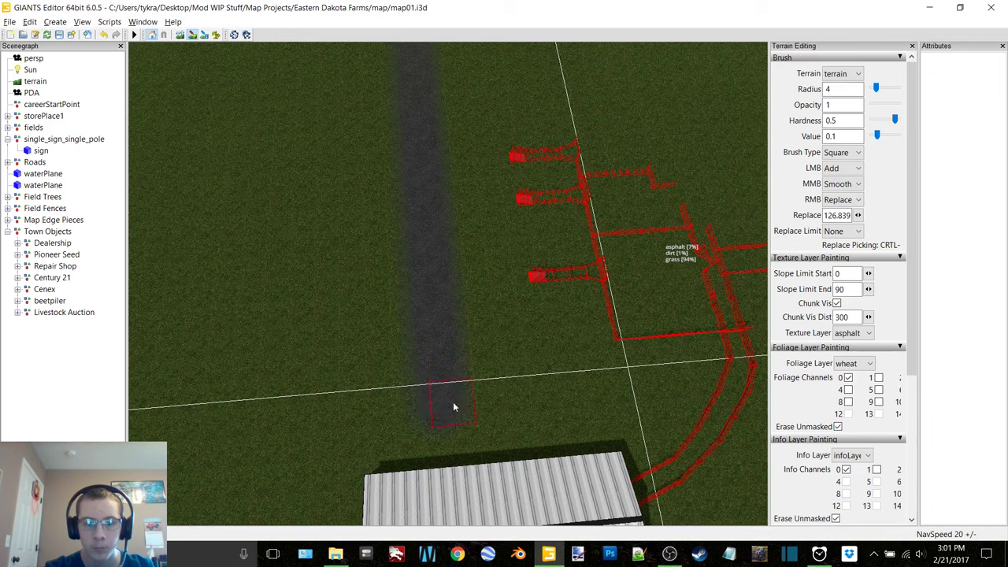
pyautogui.moveTo(457, 431); pyautogui.dragTo(574, 250, button='right')
pyautogui.moveTo(574, 250)
pyautogui.keyDown('alt'); pyautogui.mouseDown()
pyautogui.moveTo(617, 218)
pyautogui.moveTo(583, 234)
pyautogui.moveTo(630, 210)
pyautogui.mouseUp(); pyautogui.keyUp('alt')
pyautogui.scroll(3, 556, 187)
pyautogui.moveTo(554, 188); pyautogui.dragTo(538, 155, button='right')
pyautogui.scroll(-6, 538, 156)
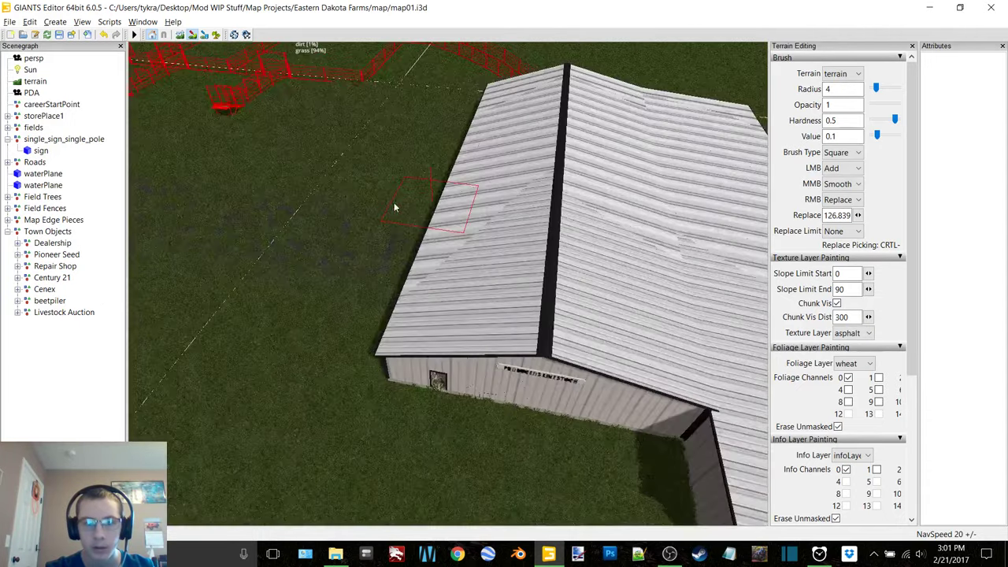
# - Fill the area between the driveway and the three loading chutes with asphalt as a loading pad
pyautogui.keyDown('alt'); pyautogui.moveTo(394, 205); pyautogui.dragTo(567, 335); pyautogui.keyUp('alt')
pyautogui.moveTo(437, 307); pyautogui.dragTo(474, 266, button='right')
pyautogui.keyDown('alt'); pyautogui.moveTo(475, 266); pyautogui.dragTo(475, 268); pyautogui.keyUp('alt')
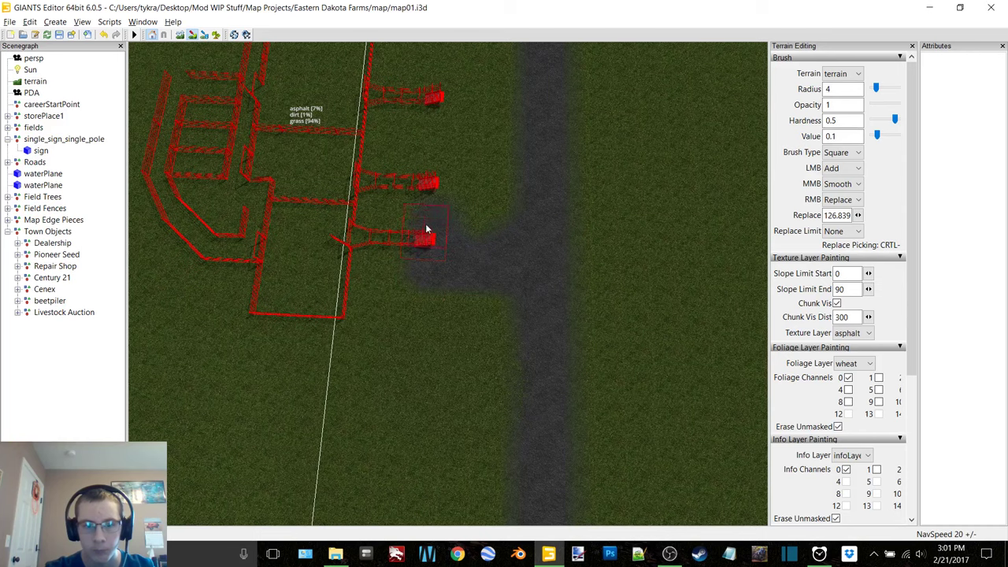
pyautogui.moveTo(424, 202); pyautogui.dragTo(429, 155)
pyautogui.moveTo(434, 115)
pyautogui.mouseDown()
pyautogui.moveTo(464, 115)
pyautogui.moveTo(491, 227)
pyautogui.mouseUp()
pyautogui.moveTo(476, 193); pyautogui.dragTo(485, 214)
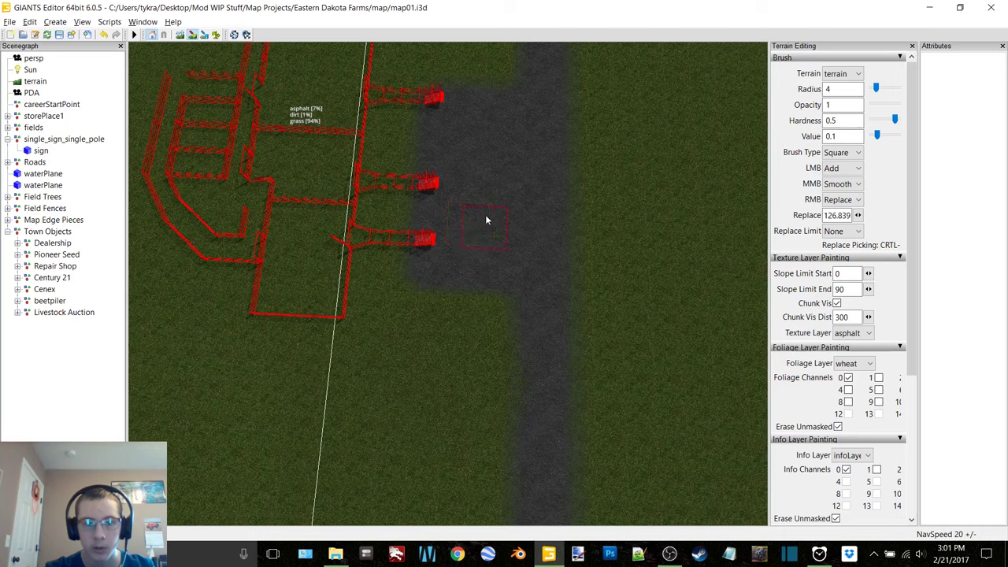
# - Paint an asphalt branch leading off the driveway opposite the loading chutes, away from the pens
pyautogui.moveTo(485, 215)
pyautogui.keyDown('alt'); pyautogui.mouseDown(button='middle')
pyautogui.moveTo(602, 348)
pyautogui.moveTo(632, 362)
pyautogui.mouseUp(button='middle'); pyautogui.keyUp('alt')
pyautogui.moveTo(515, 459)
pyautogui.keyDown('alt'); pyautogui.mouseDown(button='middle')
pyautogui.moveTo(527, 279)
pyautogui.moveTo(502, 174)
pyautogui.moveTo(498, 327)
pyautogui.mouseUp(button='middle'); pyautogui.keyUp('alt')
pyautogui.keyDown('alt'); pyautogui.moveTo(516, 177); pyautogui.dragTo(487, 407, button='middle'); pyautogui.keyUp('alt')
pyautogui.keyDown('alt'); pyautogui.moveTo(737, 382); pyautogui.dragTo(264, 431, button='middle'); pyautogui.keyUp('alt')
pyautogui.scroll(1, 367, 332)
pyautogui.keyDown('alt'); pyautogui.moveTo(367, 332); pyautogui.dragTo(173, 310); pyautogui.keyUp('alt')
pyautogui.moveTo(173, 315); pyautogui.dragTo(407, 355, button='middle')
pyautogui.moveTo(424, 218); pyautogui.dragTo(427, 327)
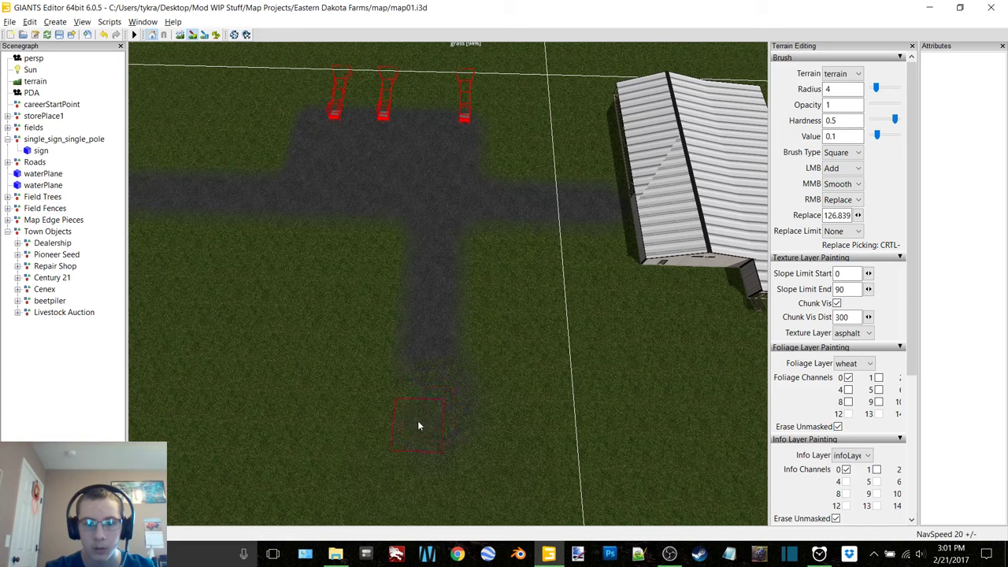
pyautogui.moveTo(410, 392)
pyautogui.mouseDown()
pyautogui.moveTo(403, 441)
pyautogui.moveTo(454, 374)
pyautogui.mouseUp()
# - Turn the asphalt branch at a right angle and paint it across the grass past the barn's end
pyautogui.scroll(-3, 438, 374)
pyautogui.moveTo(439, 373)
pyautogui.keyDown('alt'); pyautogui.mouseDown(button='middle')
pyautogui.moveTo(420, 343)
pyautogui.moveTo(465, 330)
pyautogui.moveTo(472, 304)
pyautogui.moveTo(436, 315)
pyautogui.mouseUp(button='middle'); pyautogui.keyUp('alt')
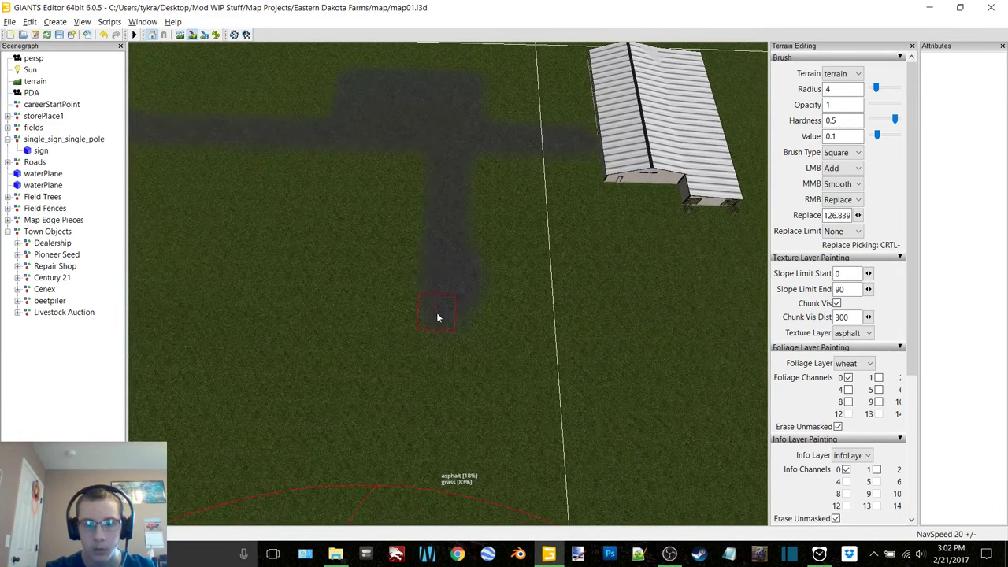
pyautogui.moveTo(438, 317); pyautogui.dragTo(548, 335)
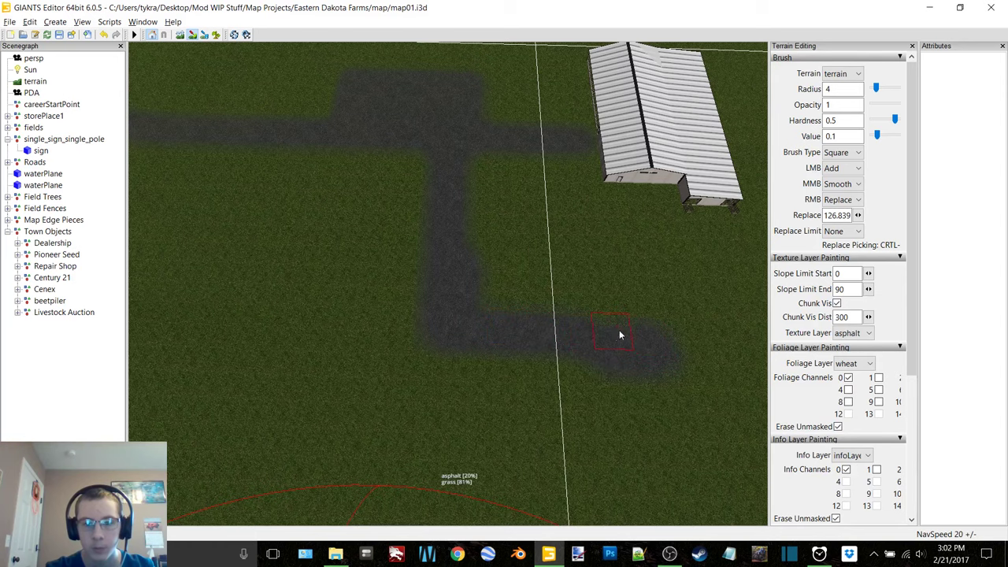
pyautogui.moveTo(688, 326); pyautogui.dragTo(721, 327)
# - Trim the bulge along the outer edge of the new asphalt branch with the grass texture
pyautogui.moveTo(671, 315); pyautogui.dragTo(756, 322, button='middle')
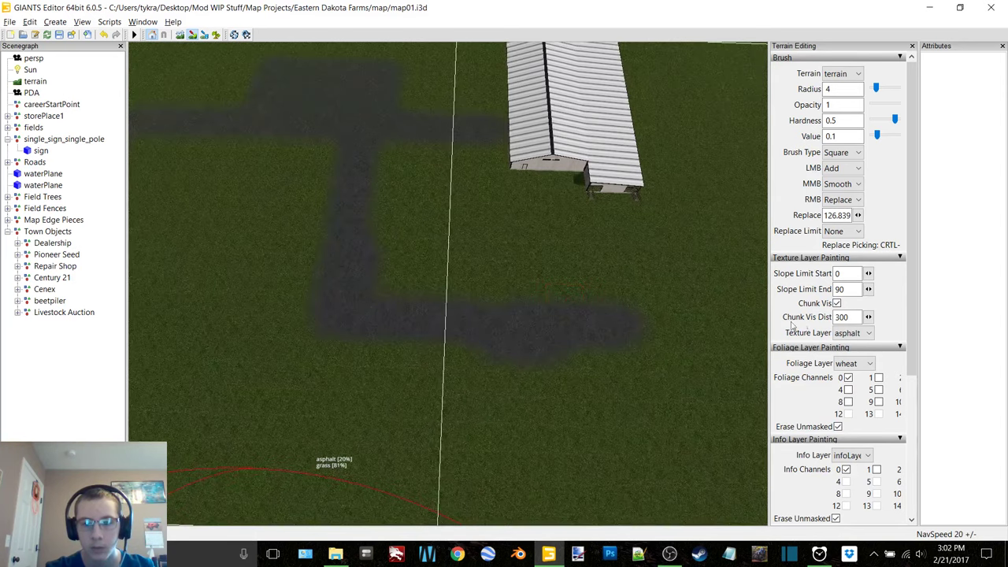
pyautogui.click(853, 332)
pyautogui.click(860, 356)
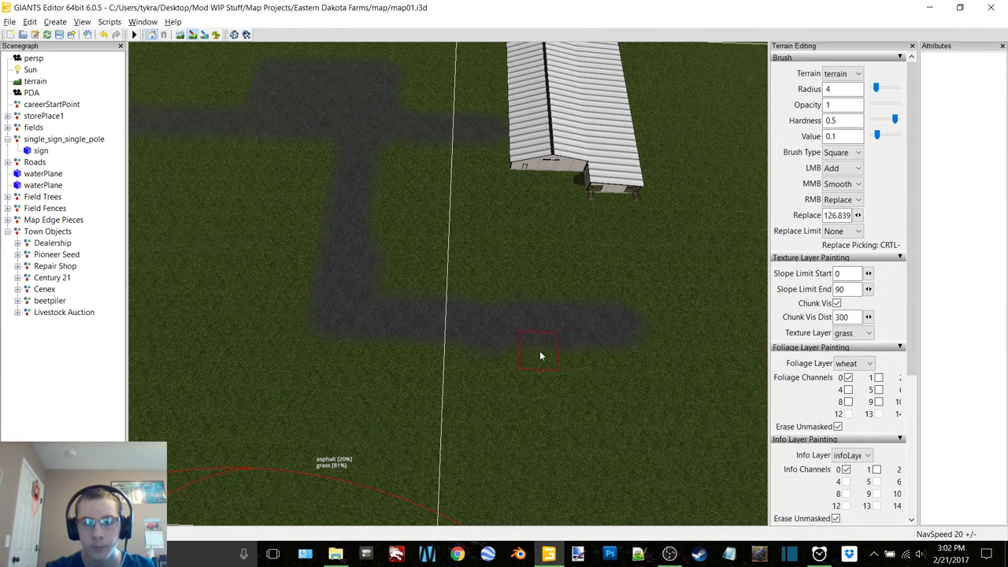
# - Return to the asphalt texture and extend the drive in a straight line beyond the barn's end
pyautogui.click(854, 337)
pyautogui.click(847, 398)
pyautogui.moveTo(547, 335)
pyautogui.mouseDown(button='middle')
pyautogui.moveTo(371, 356)
pyautogui.moveTo(493, 294)
pyautogui.moveTo(320, 294)
pyautogui.moveTo(507, 291)
pyautogui.moveTo(434, 240)
pyautogui.moveTo(450, 239)
pyautogui.mouseUp(button='middle')
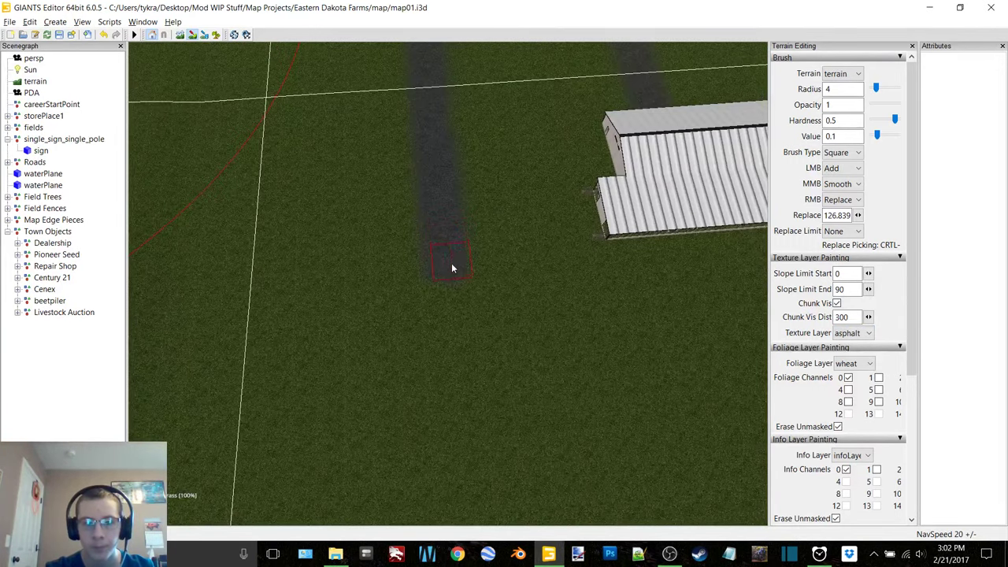
pyautogui.moveTo(460, 345); pyautogui.dragTo(464, 377)
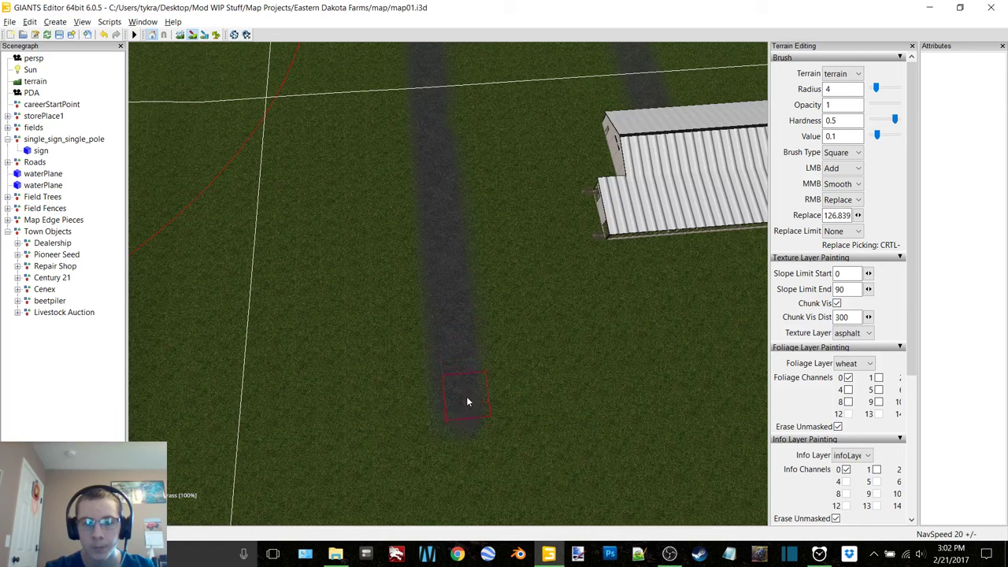
# - Start an asphalt branch off the road end towards the building's long side and cover the overshoot with the grass texture layer
pyautogui.moveTo(473, 433); pyautogui.dragTo(450, 229, button='middle')
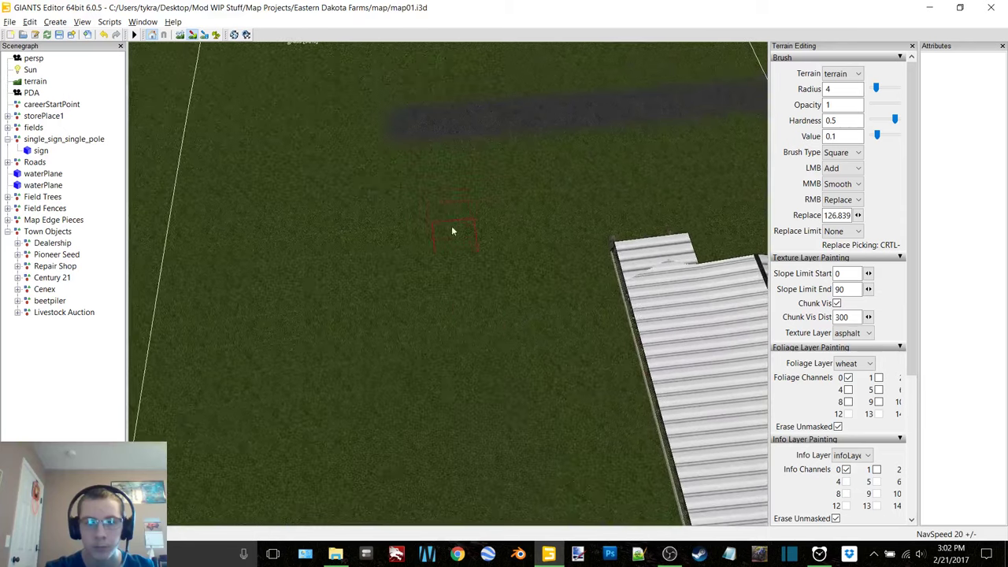
pyautogui.moveTo(507, 172); pyautogui.dragTo(407, 167, button='middle')
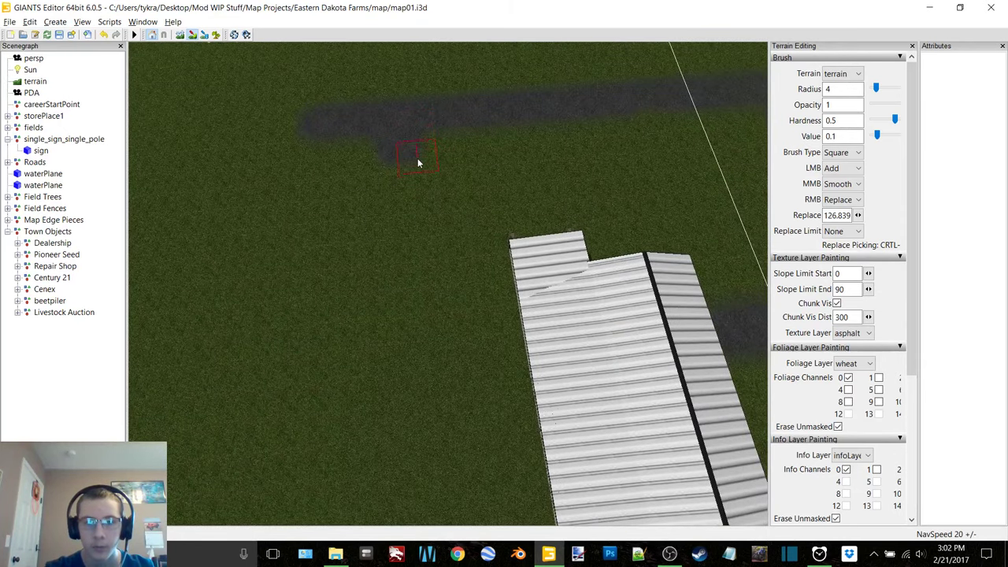
pyautogui.click(854, 333)
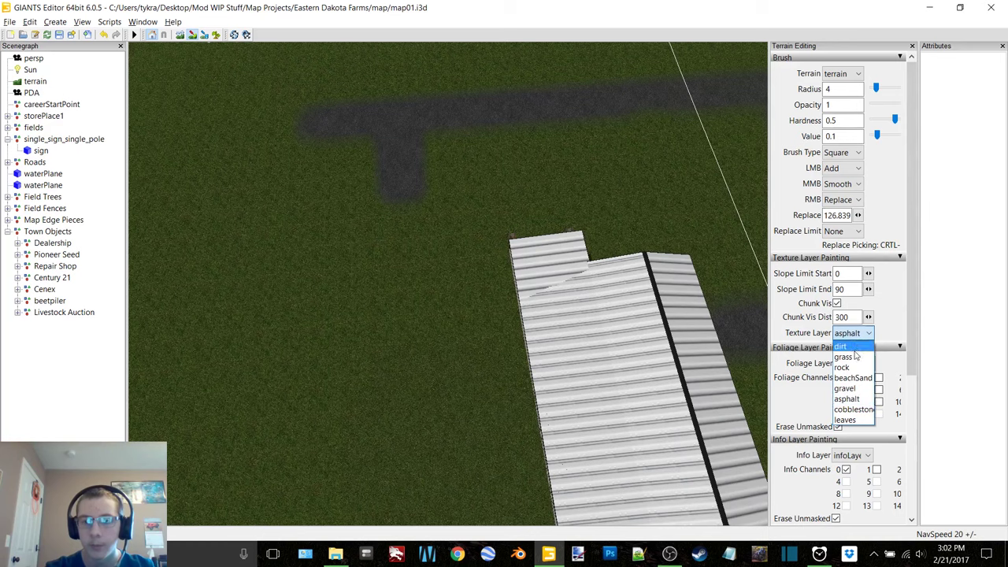
pyautogui.click(844, 345)
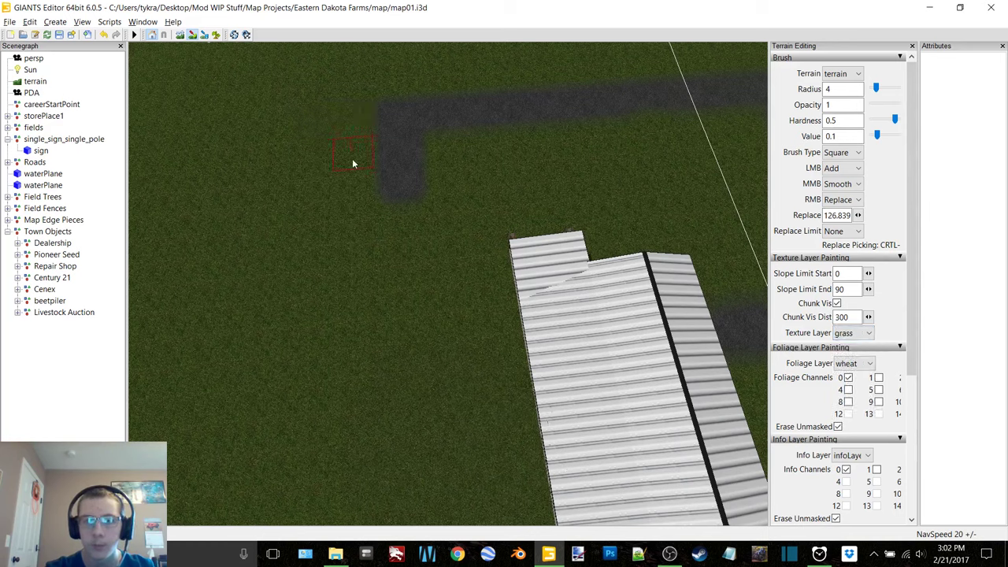
# - Set the texture layer back to asphalt and extend the strip along the building's long side past its far end
pyautogui.click(861, 334)
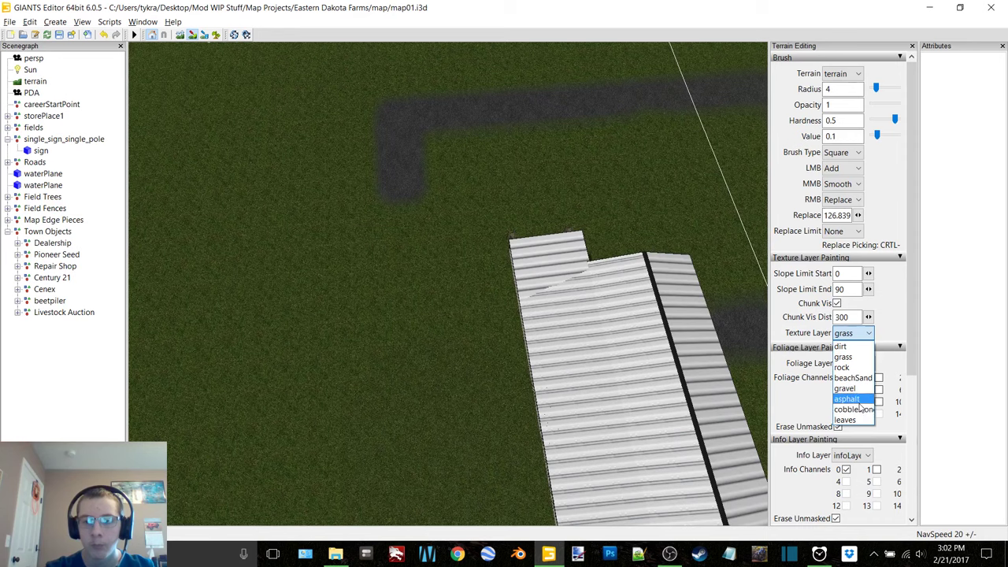
pyautogui.click(847, 399)
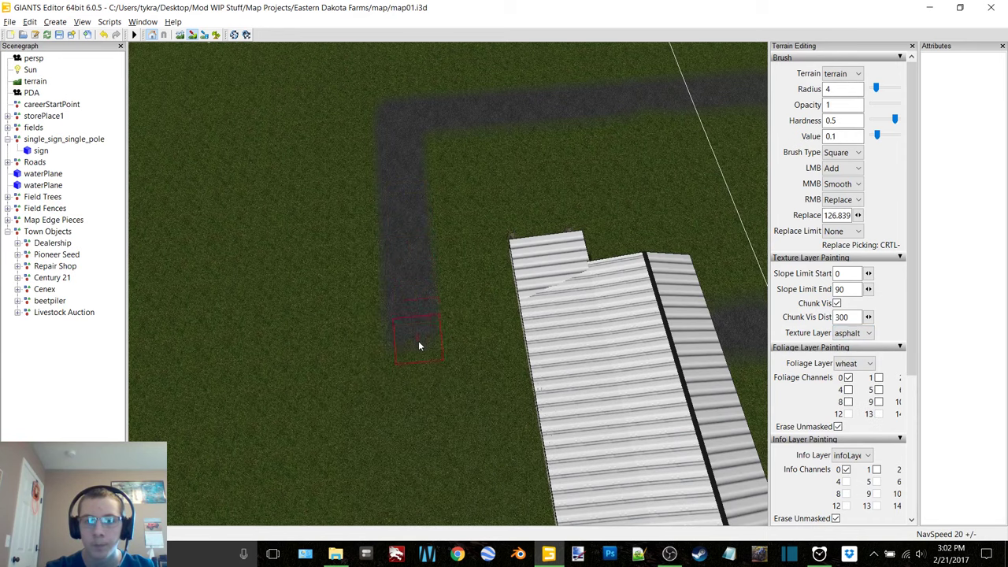
pyautogui.scroll(-3, 460, 302)
pyautogui.keyDown('alt'); pyautogui.moveTo(364, 304); pyautogui.dragTo(292, 140, button='middle'); pyautogui.keyUp('alt')
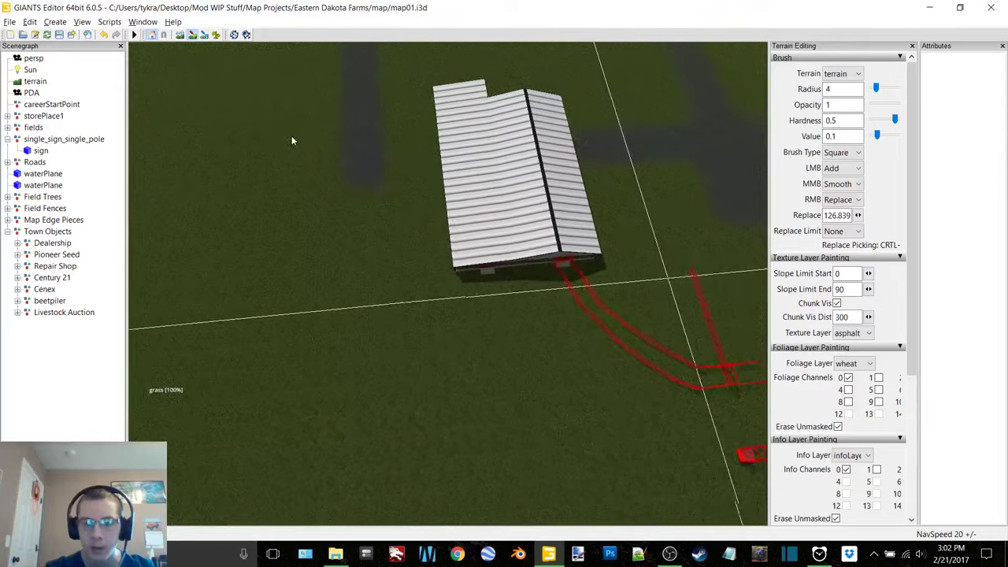
pyautogui.moveTo(614, 272)
pyautogui.keyDown('alt'); pyautogui.mouseDown(button='middle')
pyautogui.moveTo(472, 204)
pyautogui.moveTo(298, 185)
pyautogui.moveTo(656, 329)
pyautogui.moveTo(726, 370)
pyautogui.mouseUp(button='middle'); pyautogui.keyUp('alt')
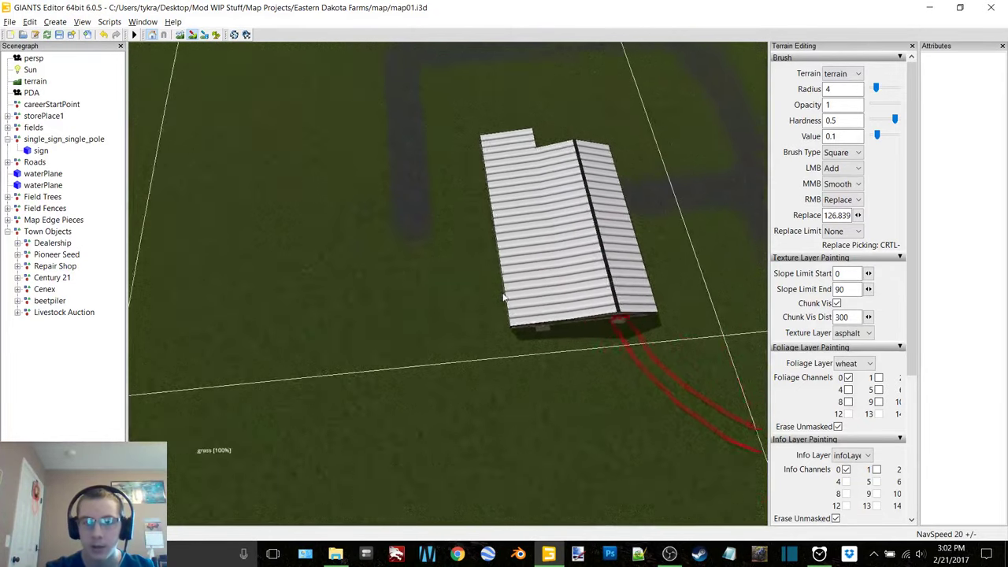
pyautogui.keyDown('alt'); pyautogui.moveTo(474, 252); pyautogui.dragTo(542, 272, button='middle'); pyautogui.keyUp('alt')
pyautogui.moveTo(542, 272)
pyautogui.keyDown('alt'); pyautogui.mouseDown()
pyautogui.moveTo(502, 255)
pyautogui.moveTo(502, 275)
pyautogui.mouseUp(); pyautogui.keyUp('alt')
pyautogui.moveTo(498, 322)
pyautogui.mouseDown()
pyautogui.moveTo(508, 378)
pyautogui.moveTo(526, 321)
pyautogui.moveTo(552, 314)
pyautogui.mouseUp()
pyautogui.keyDown('alt'); pyautogui.moveTo(552, 314); pyautogui.dragTo(470, 290, button='middle'); pyautogui.keyUp('alt')
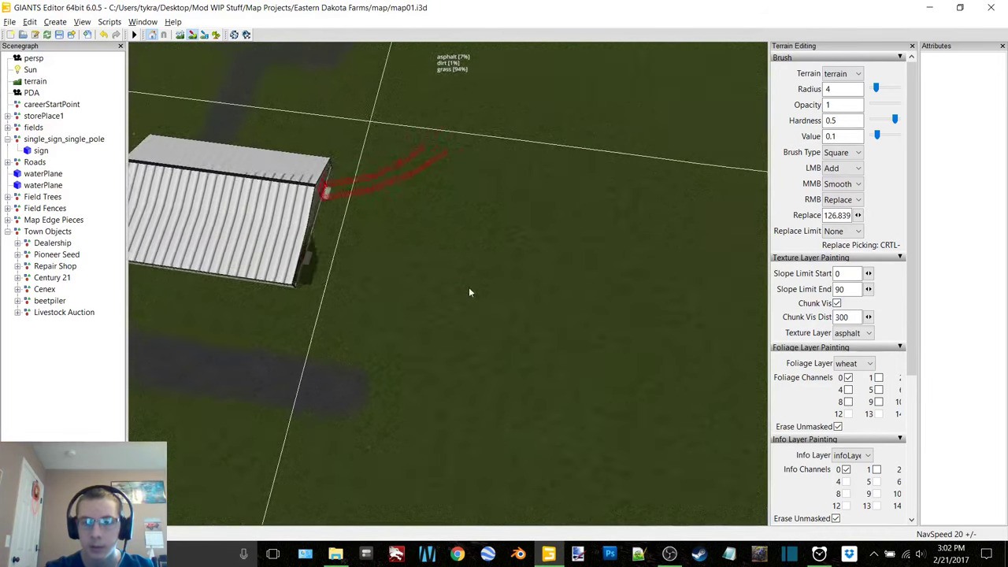
# - Paint a wide asphalt pad on the grass in front of the single loading chute of the livestock pens
pyautogui.keyDown('alt'); pyautogui.moveTo(471, 289); pyautogui.dragTo(534, 252); pyautogui.keyUp('alt')
pyautogui.moveTo(534, 253)
pyautogui.mouseDown(button='middle')
pyautogui.moveTo(419, 349)
pyautogui.moveTo(335, 311)
pyautogui.moveTo(349, 276)
pyautogui.moveTo(446, 237)
pyautogui.moveTo(454, 200)
pyautogui.mouseUp(button='middle')
pyautogui.moveTo(437, 171); pyautogui.dragTo(437, 210)
pyautogui.moveTo(432, 260); pyautogui.dragTo(482, 169, button='middle')
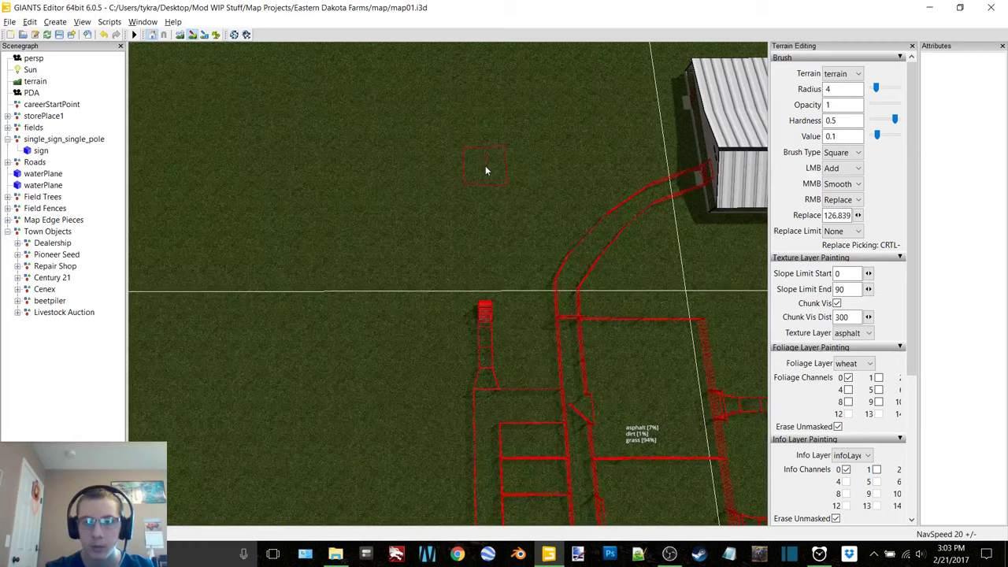
pyautogui.moveTo(472, 186)
pyautogui.mouseDown()
pyautogui.moveTo(452, 189)
pyautogui.moveTo(443, 274)
pyautogui.moveTo(491, 299)
pyautogui.moveTo(493, 228)
pyautogui.mouseUp()
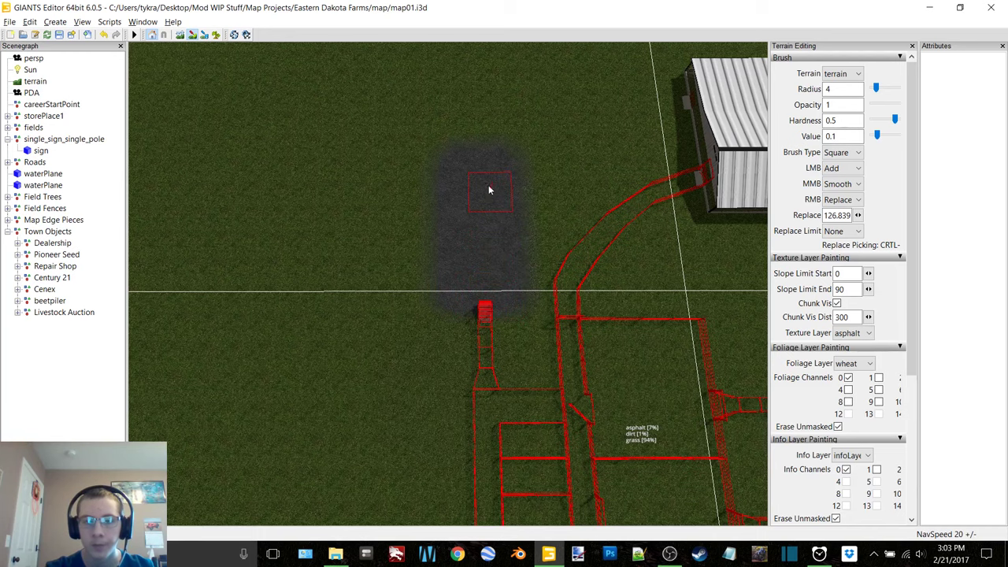
# - Extend the chute pad up to the end of the asphalt strip, squaring the corner and widening the connection to match the pad
pyautogui.keyDown('alt'); pyautogui.moveTo(488, 188); pyautogui.dragTo(512, 284, button='middle'); pyautogui.keyUp('alt')
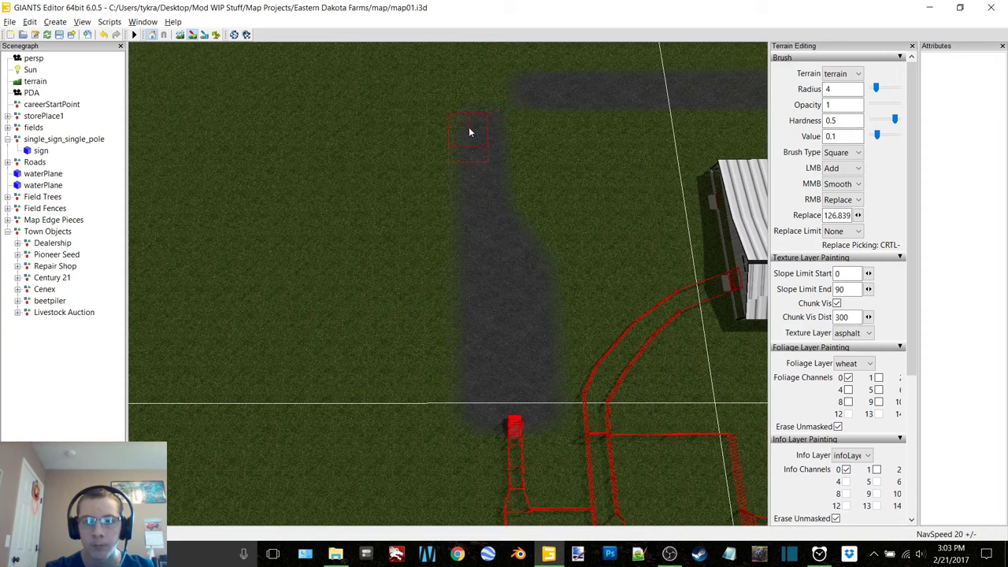
pyautogui.moveTo(469, 127); pyautogui.dragTo(465, 104)
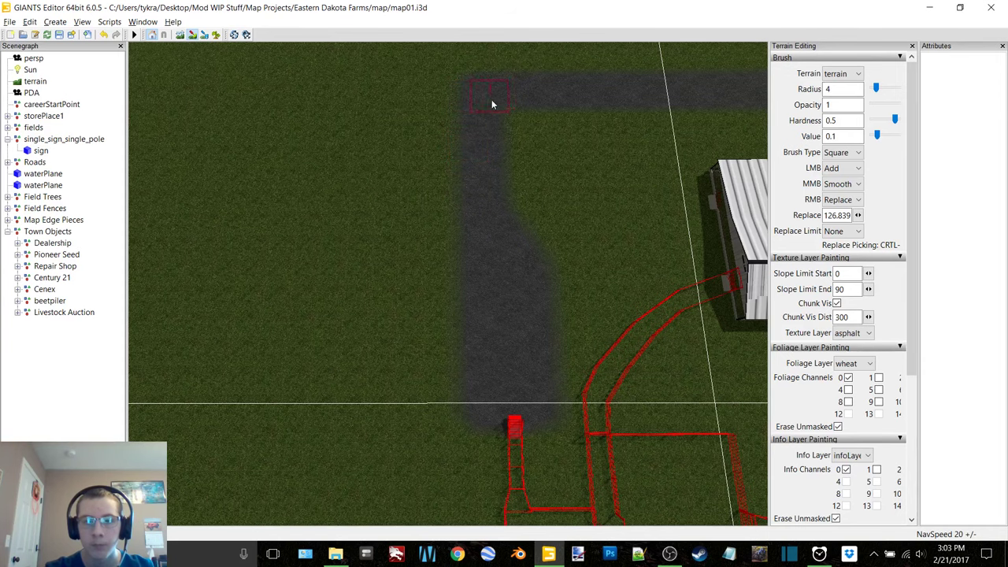
pyautogui.moveTo(510, 140); pyautogui.dragTo(515, 192)
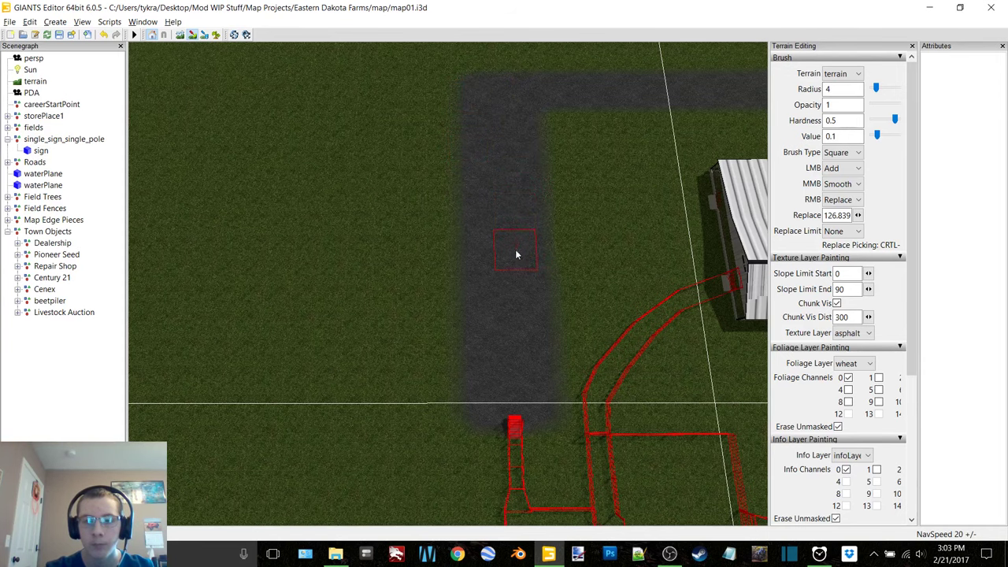
# - Enlarge the brush radius to 10.5 and fill the enclosed grass area in front of the building's annex with asphalt
pyautogui.moveTo(515, 250)
pyautogui.keyDown('alt'); pyautogui.mouseDown(button='middle')
pyautogui.moveTo(467, 226)
pyautogui.moveTo(356, 348)
pyautogui.mouseUp(button='middle'); pyautogui.keyUp('alt')
pyautogui.moveTo(375, 342)
pyautogui.keyDown('alt'); pyautogui.mouseDown(button='right')
pyautogui.moveTo(510, 284)
pyautogui.moveTo(225, 324)
pyautogui.moveTo(252, 259)
pyautogui.moveTo(422, 319)
pyautogui.moveTo(401, 314)
pyautogui.moveTo(550, 289)
pyautogui.moveTo(332, 279)
pyautogui.moveTo(530, 304)
pyautogui.moveTo(603, 261)
pyautogui.moveTo(632, 183)
pyautogui.mouseUp(button='right'); pyautogui.keyUp('alt')
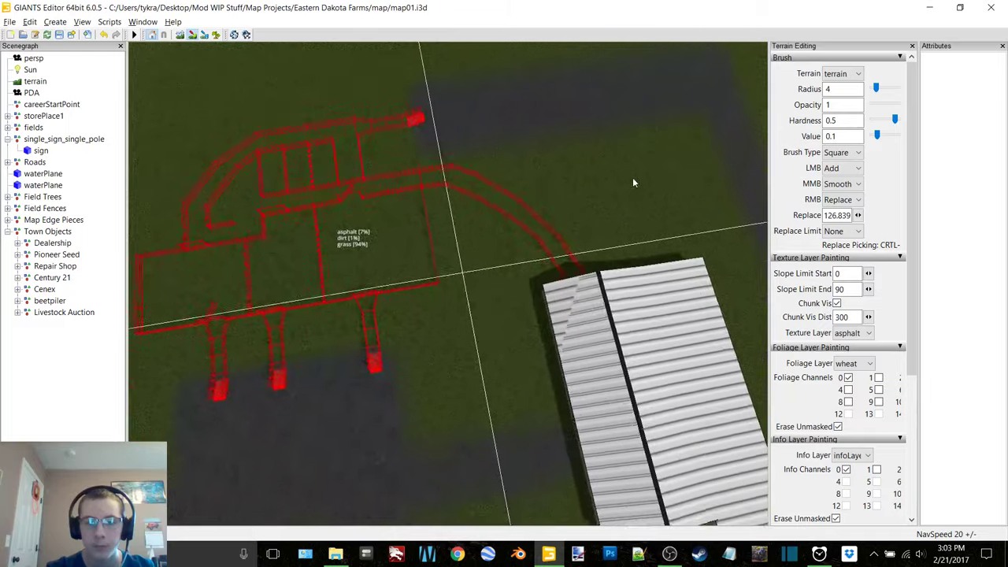
pyautogui.keyDown('alt'); pyautogui.moveTo(633, 183); pyautogui.dragTo(624, 72, button='middle'); pyautogui.keyUp('alt')
pyautogui.keyDown('alt'); pyautogui.moveTo(523, 465); pyautogui.dragTo(470, 275, button='middle'); pyautogui.keyUp('alt')
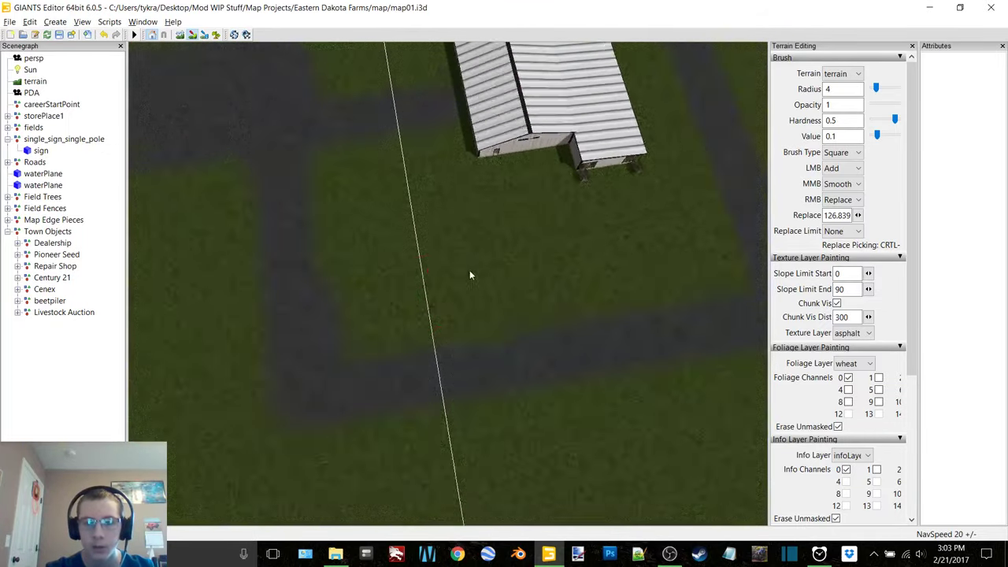
pyautogui.moveTo(469, 275); pyautogui.dragTo(553, 241, button='right')
pyautogui.keyDown('alt'); pyautogui.moveTo(554, 241); pyautogui.dragTo(522, 315, button='middle'); pyautogui.keyUp('alt')
pyautogui.keyDown('alt'); pyautogui.moveTo(522, 315); pyautogui.dragTo(374, 342, button='right'); pyautogui.keyUp('alt')
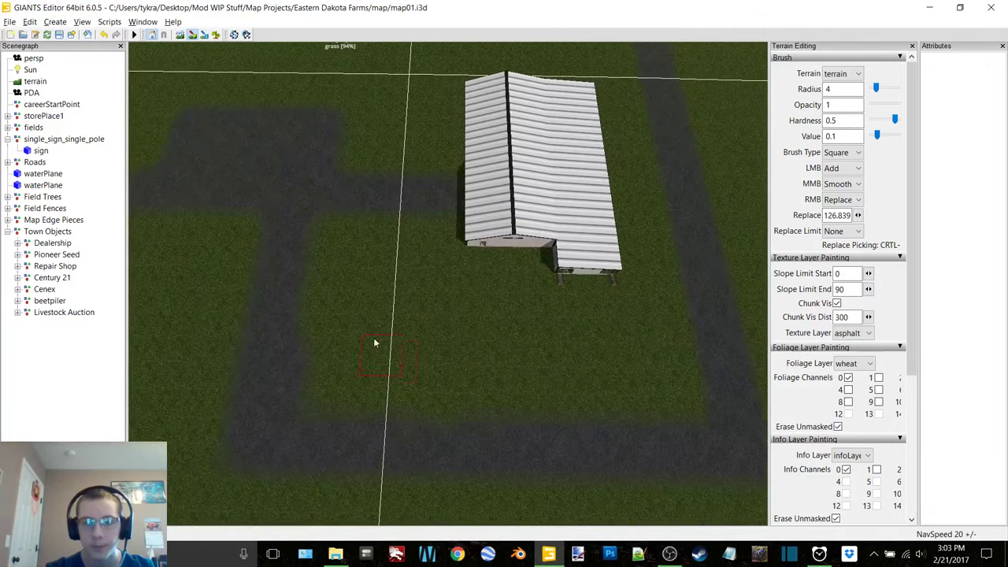
pyautogui.scroll(10, 337, 239)
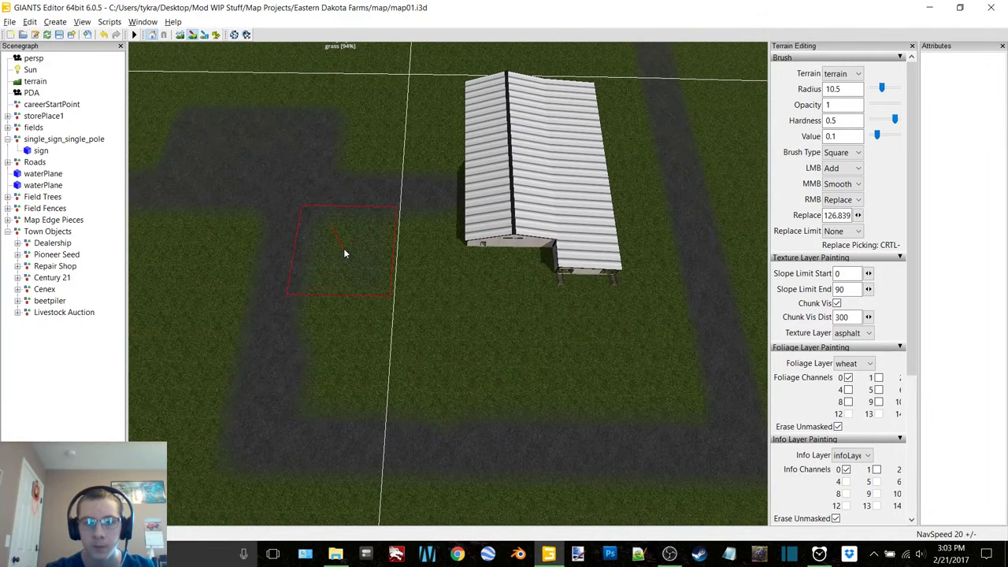
pyautogui.moveTo(344, 253)
pyautogui.mouseDown()
pyautogui.moveTo(401, 250)
pyautogui.moveTo(423, 291)
pyautogui.moveTo(502, 291)
pyautogui.moveTo(606, 310)
pyautogui.moveTo(655, 342)
pyautogui.moveTo(534, 396)
pyautogui.mouseUp()
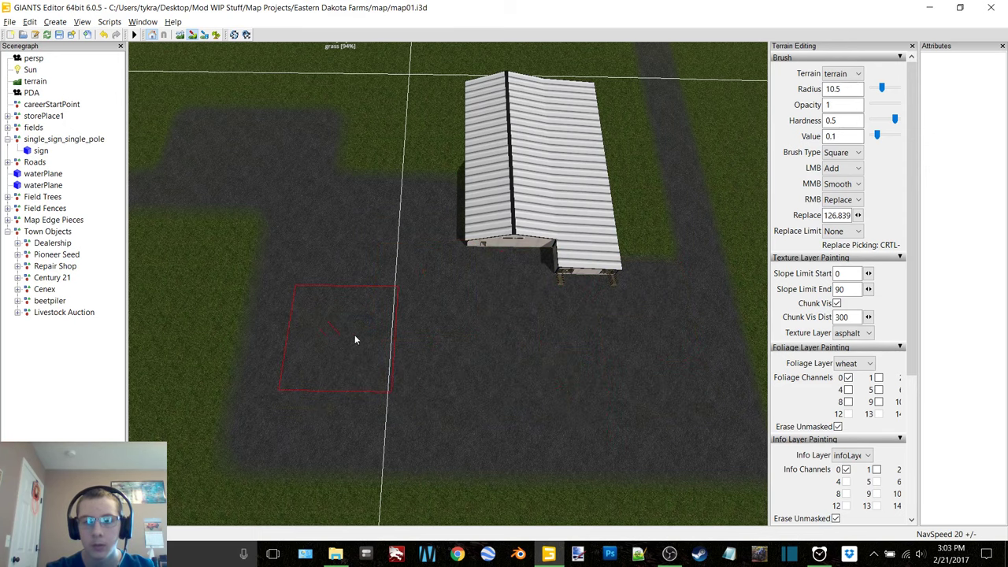
# - Fill the grass gap along the building's long side with asphalt and widen the strip beyond it, adjusting the brush radius to 7.75
pyautogui.keyDown('alt'); pyautogui.moveTo(543, 332); pyautogui.dragTo(366, 389, button='middle'); pyautogui.keyUp('alt')
pyautogui.keyDown('alt'); pyautogui.scroll(3, 363, 386); pyautogui.keyUp('alt')
pyautogui.scroll(-3, 420, 343)
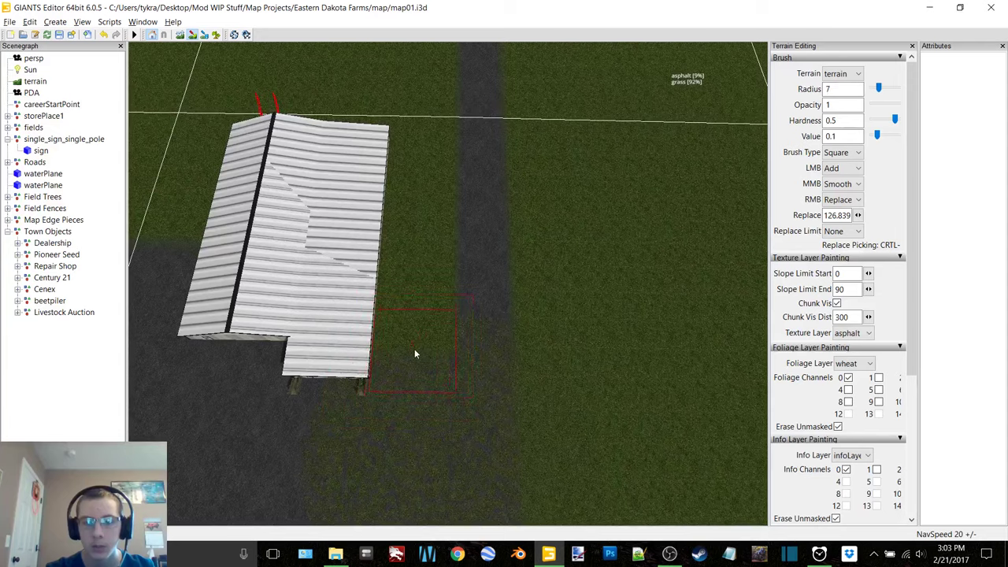
pyautogui.moveTo(415, 354)
pyautogui.mouseDown(button='right')
pyautogui.moveTo(434, 315)
pyautogui.moveTo(414, 344)
pyautogui.mouseUp(button='right')
pyautogui.keyDown('ctrl'); pyautogui.scroll(3, 415, 341); pyautogui.keyUp('ctrl')
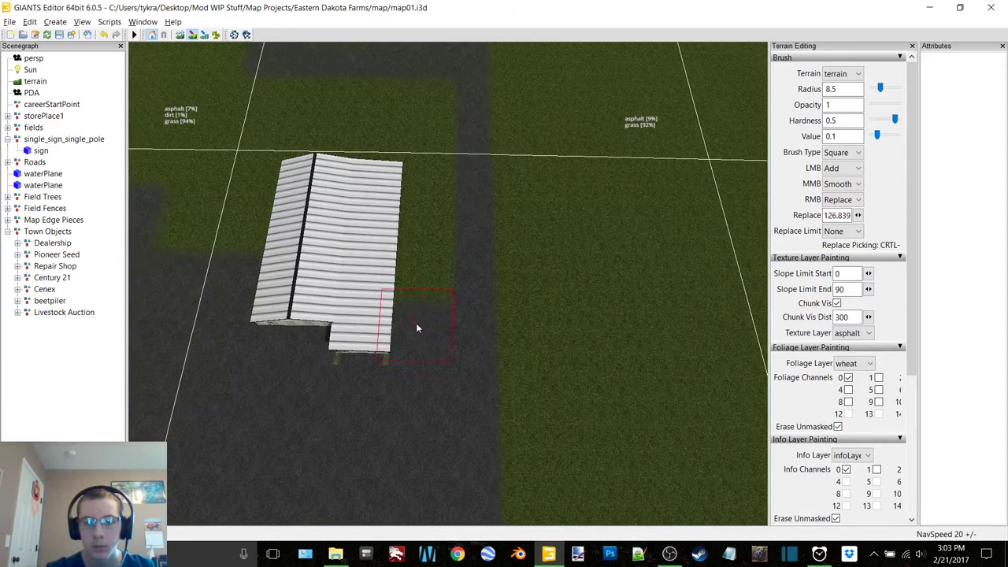
pyautogui.moveTo(423, 240)
pyautogui.mouseDown(button='right')
pyautogui.moveTo(384, 415)
pyautogui.moveTo(488, 359)
pyautogui.moveTo(306, 338)
pyautogui.moveTo(356, 313)
pyautogui.moveTo(421, 315)
pyautogui.moveTo(378, 322)
pyautogui.moveTo(389, 237)
pyautogui.mouseUp(button='right')
pyautogui.keyDown('ctrl'); pyautogui.scroll(-1, 402, 231); pyautogui.keyUp('ctrl')
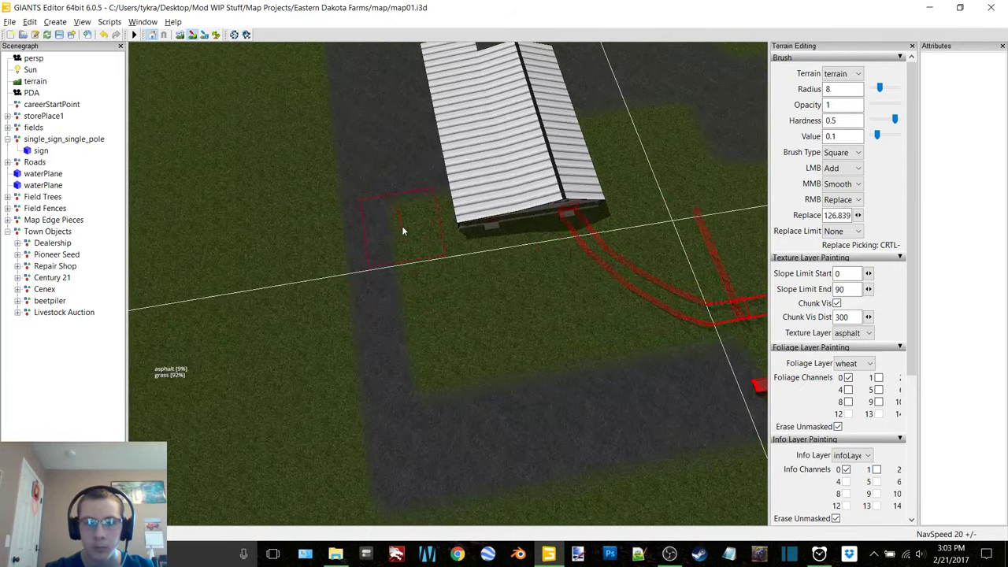
pyautogui.keyDown('ctrl'); pyautogui.scroll(-1, 402, 231); pyautogui.keyUp('ctrl')
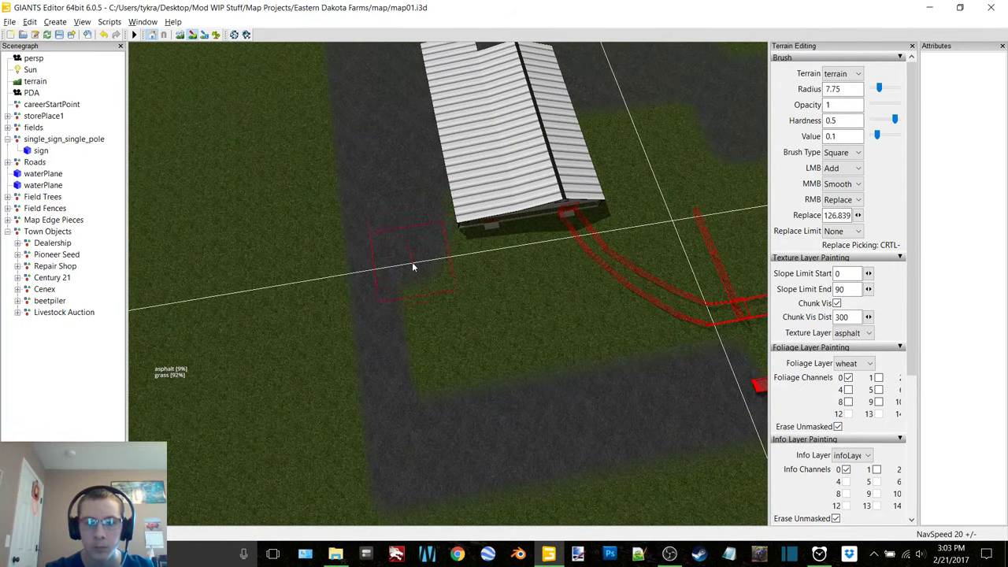
pyautogui.moveTo(439, 387)
pyautogui.mouseDown(button='right')
pyautogui.moveTo(449, 438)
pyautogui.moveTo(456, 375)
pyautogui.moveTo(389, 286)
pyautogui.moveTo(351, 340)
pyautogui.moveTo(391, 294)
pyautogui.mouseUp(button='right')
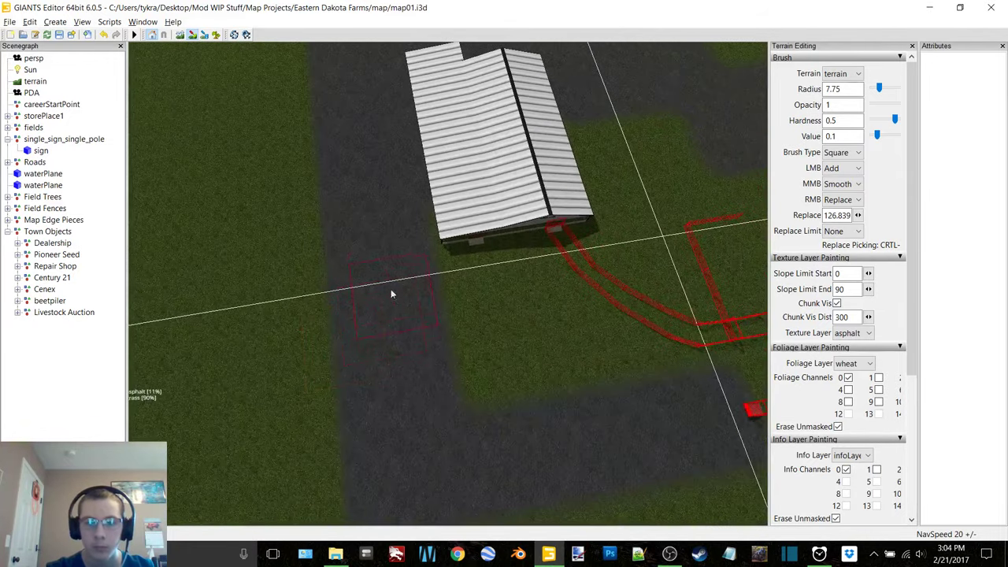
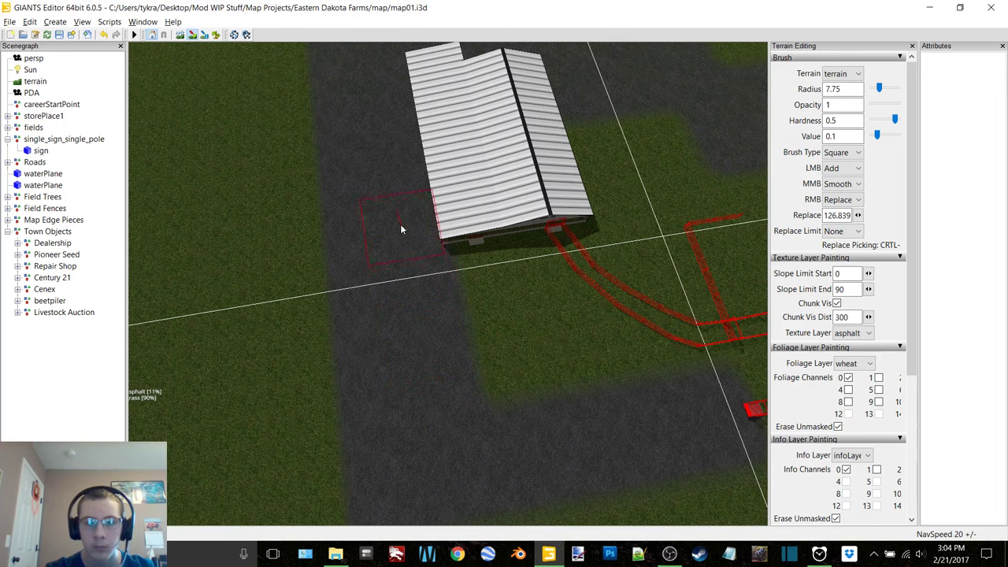
# - Set the texture layer to dirt and the foliage layer to grass
pyautogui.moveTo(401, 227)
pyautogui.mouseDown(button='right')
pyautogui.moveTo(475, 290)
pyautogui.moveTo(337, 406)
pyautogui.mouseUp(button='right')
pyautogui.keyDown('alt'); pyautogui.moveTo(339, 406); pyautogui.dragTo(279, 413, button='middle'); pyautogui.keyUp('alt')
pyautogui.keyDown('alt'); pyautogui.moveTo(517, 370); pyautogui.dragTo(475, 193, button='middle'); pyautogui.keyUp('alt')
pyautogui.moveTo(474, 192); pyautogui.dragTo(529, 254, button='right')
pyautogui.click(850, 332)
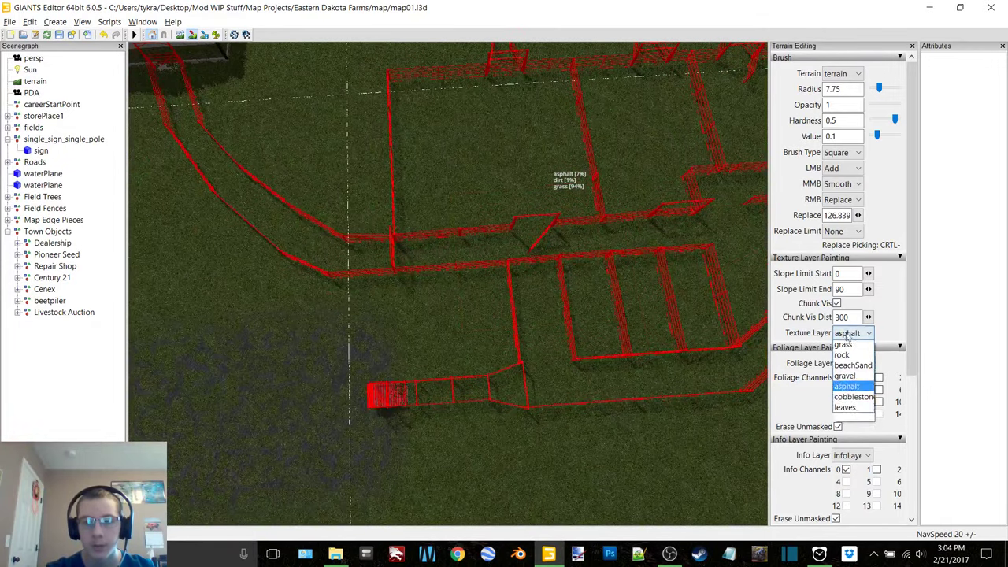
pyautogui.click(845, 346)
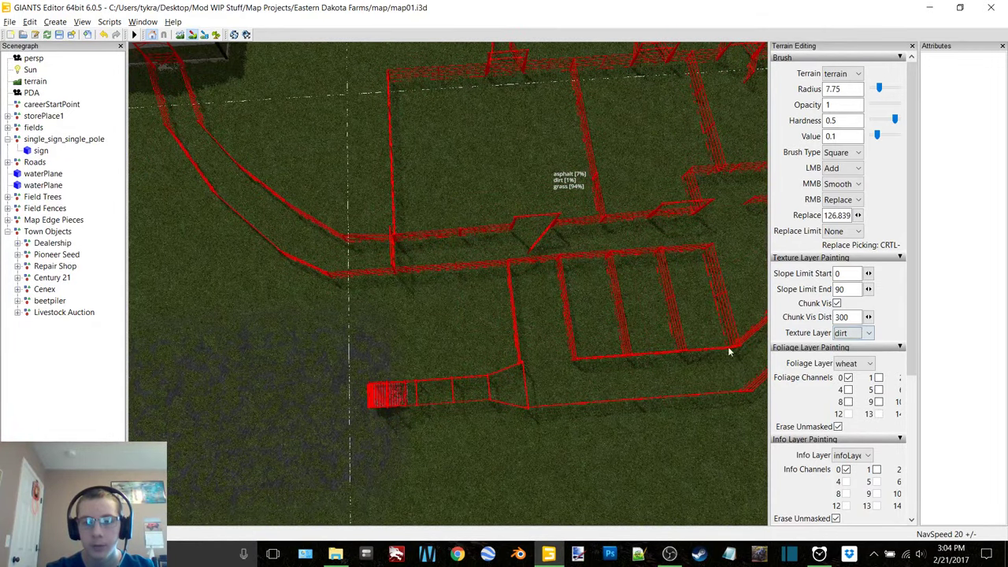
pyautogui.moveTo(728, 346); pyautogui.dragTo(594, 268, button='right')
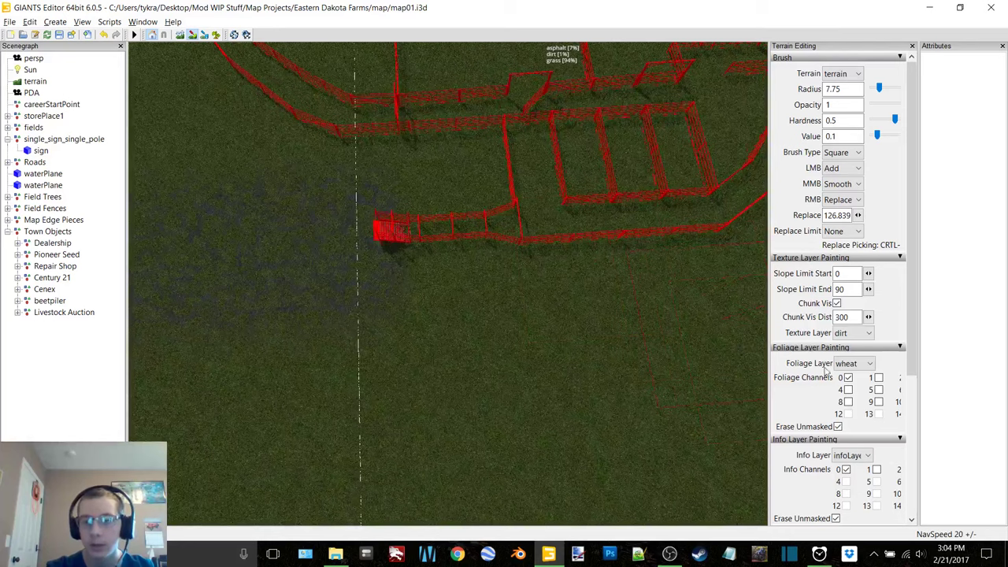
pyautogui.click(854, 363)
pyautogui.click(847, 397)
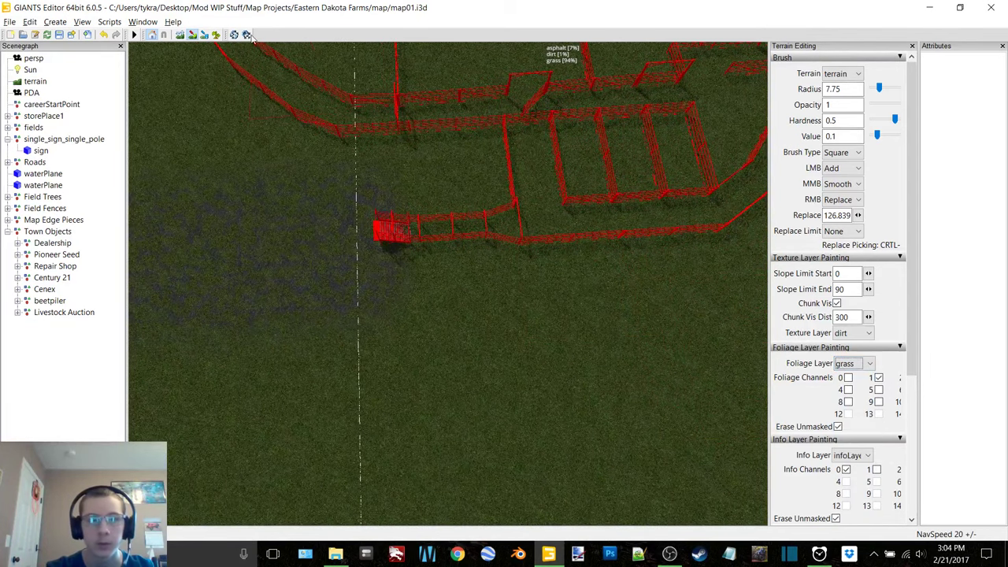
# - Switch to foliage painting, reduce the brush radius to 6.5 and clear the grass foliage from the asphalt strip leading to the chute pad
pyautogui.keyDown('alt'); pyautogui.moveTo(298, 210); pyautogui.dragTo(478, 249, button='middle'); pyautogui.keyUp('alt')
pyautogui.keyDown('alt'); pyautogui.moveTo(478, 249); pyautogui.dragTo(623, 261, button='right'); pyautogui.keyUp('alt')
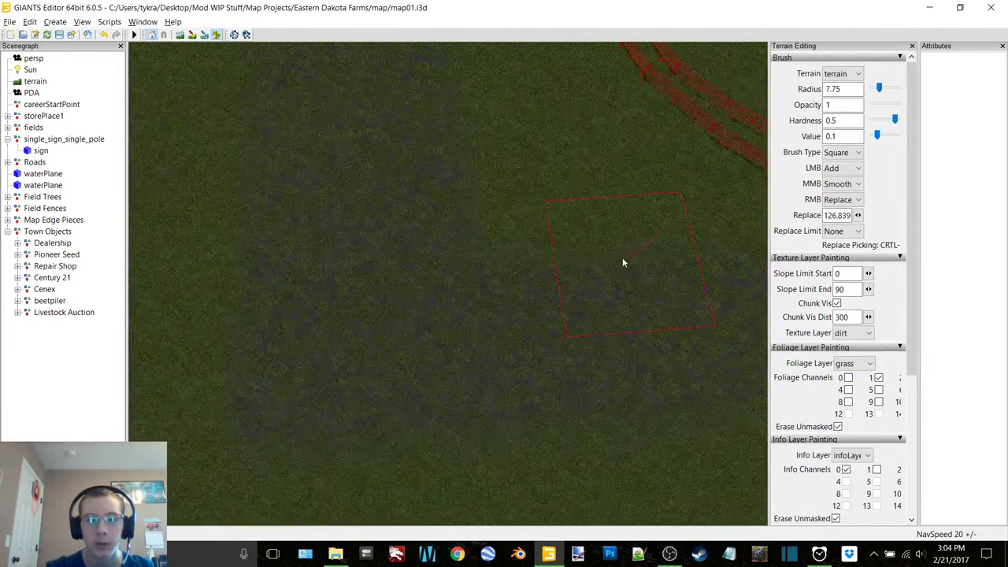
pyautogui.keyDown('alt'); pyautogui.moveTo(486, 252); pyautogui.dragTo(603, 181, button='right'); pyautogui.keyUp('alt')
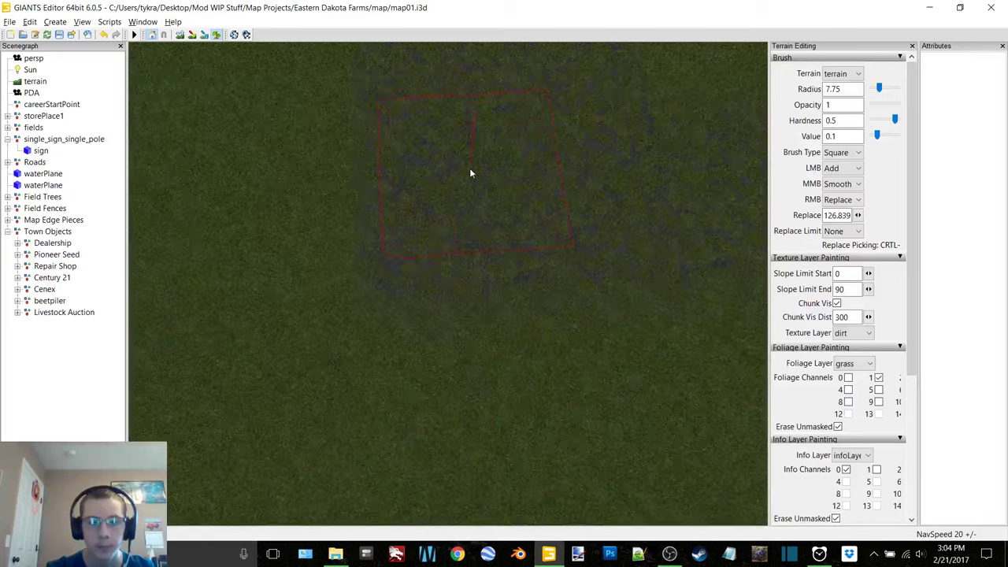
pyautogui.scroll(-5, 465, 175)
pyautogui.moveTo(429, 205)
pyautogui.mouseDown()
pyautogui.moveTo(435, 231)
pyautogui.moveTo(606, 220)
pyautogui.mouseUp()
pyautogui.keyDown('alt'); pyautogui.moveTo(607, 220); pyautogui.dragTo(421, 245, button='middle'); pyautogui.keyUp('alt')
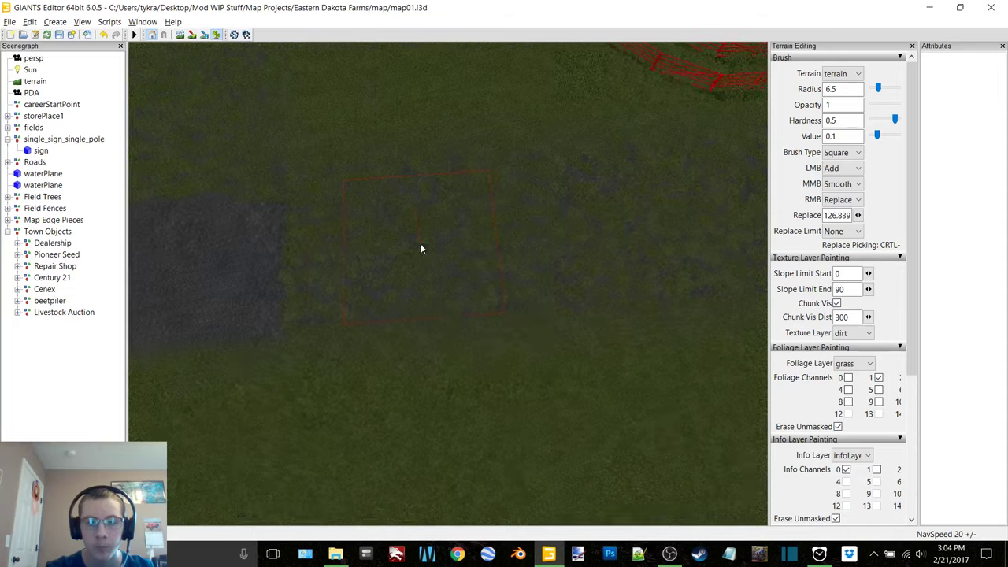
pyautogui.moveTo(348, 263); pyautogui.dragTo(350, 268)
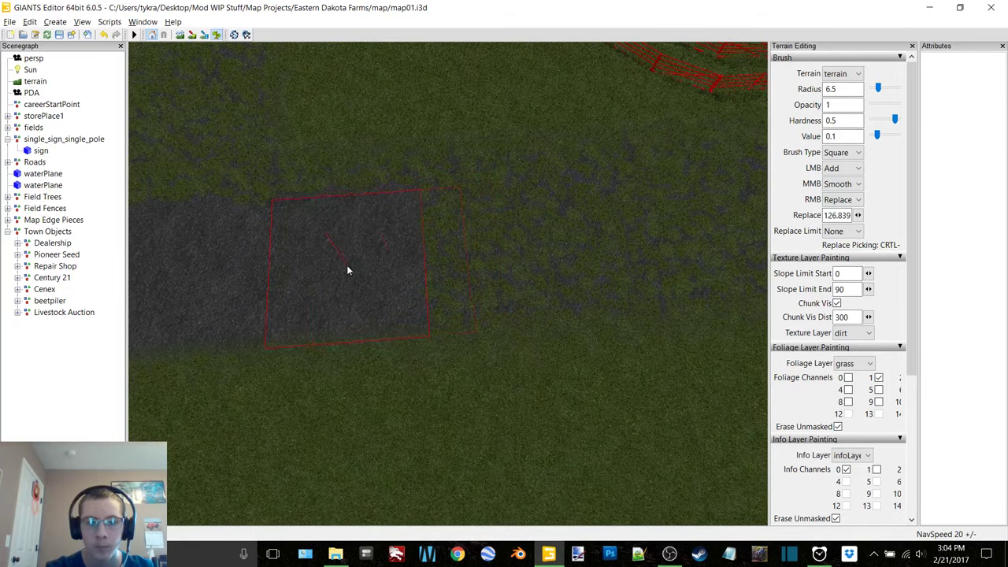
pyautogui.click(498, 259)
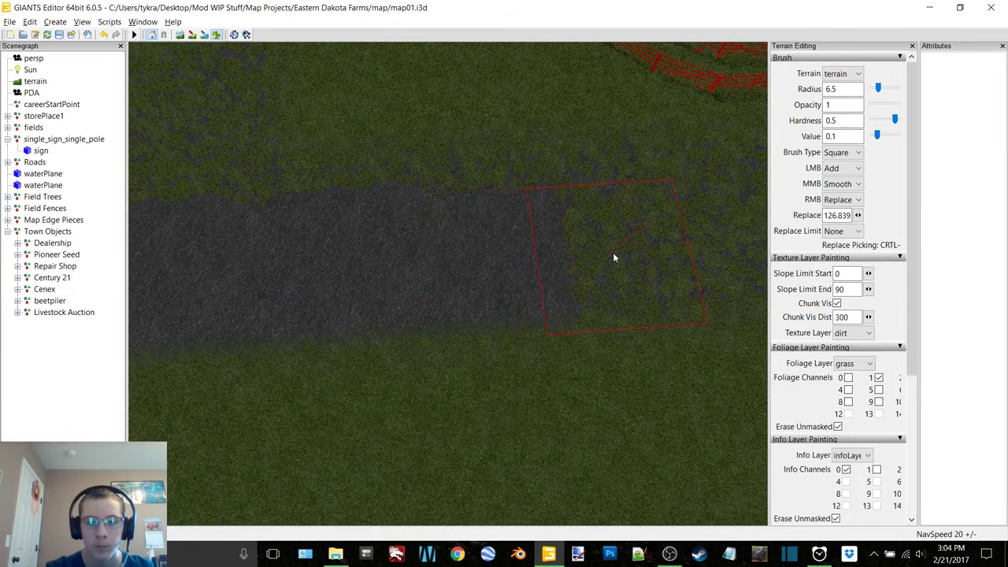
pyautogui.click(589, 254)
# - Clear the grass foliage from the remaining end of the asphalt strip and the pad in front of the loading chute
pyautogui.moveTo(720, 242)
pyautogui.keyDown('alt'); pyautogui.mouseDown(button='middle')
pyautogui.moveTo(460, 268)
pyautogui.moveTo(444, 315)
pyautogui.mouseUp(button='middle'); pyautogui.keyUp('alt')
pyautogui.click(437, 274)
pyautogui.click(464, 270)
pyautogui.moveTo(444, 315)
pyautogui.keyDown('alt'); pyautogui.mouseDown(button='right')
pyautogui.moveTo(481, 295)
pyautogui.moveTo(306, 281)
pyautogui.moveTo(403, 273)
pyautogui.moveTo(176, 270)
pyautogui.mouseUp(button='right'); pyautogui.keyUp('alt')
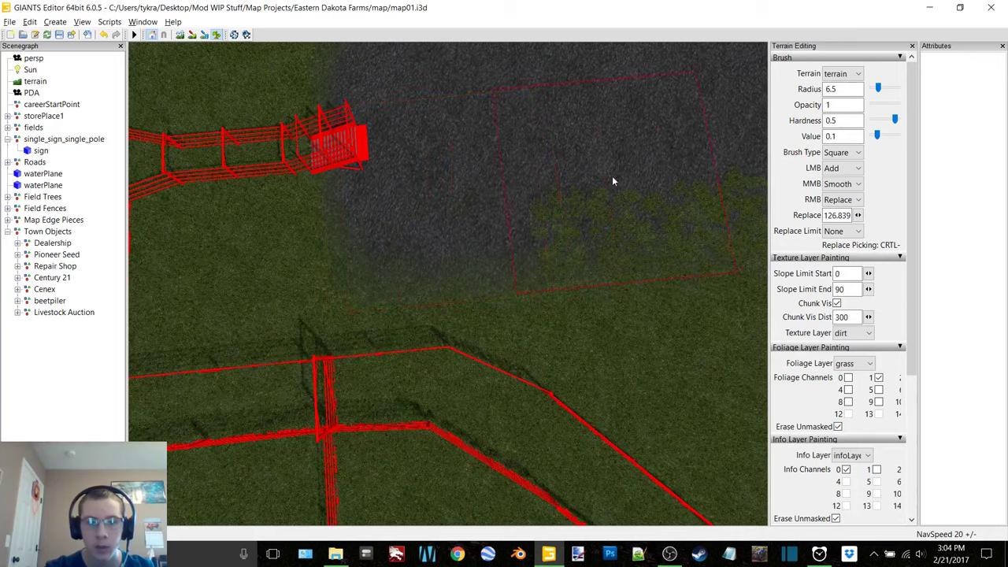
# - Clear the grass foliage along the asphalt's edge from the chute pad to the corner of the auction building
pyautogui.click(612, 204)
pyautogui.keyDown('alt'); pyautogui.moveTo(612, 204); pyautogui.dragTo(454, 236, button='middle'); pyautogui.keyUp('alt')
pyautogui.click(411, 236)
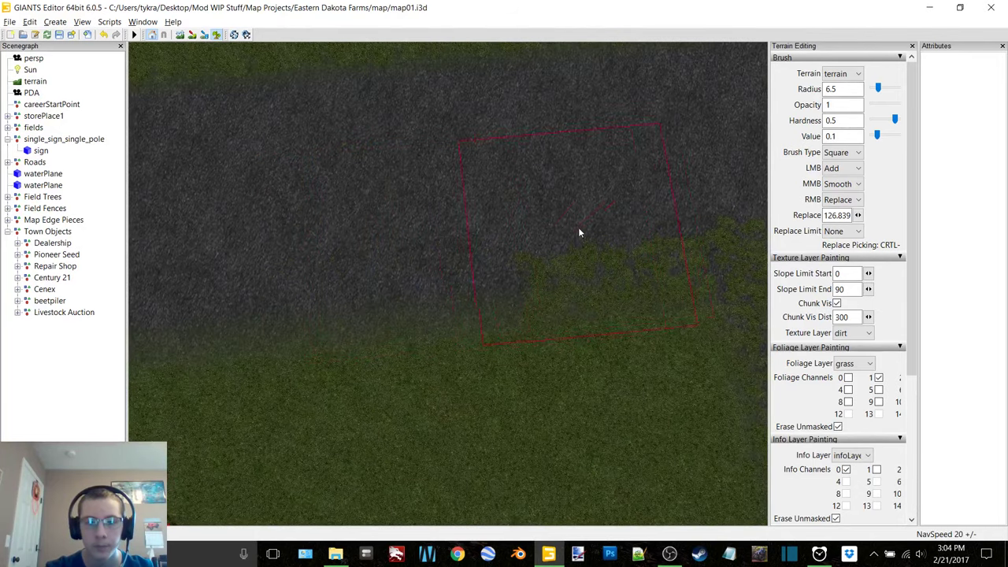
pyautogui.click(595, 218)
pyautogui.keyDown('alt'); pyautogui.moveTo(594, 218); pyautogui.dragTo(431, 252, button='middle'); pyautogui.keyUp('alt')
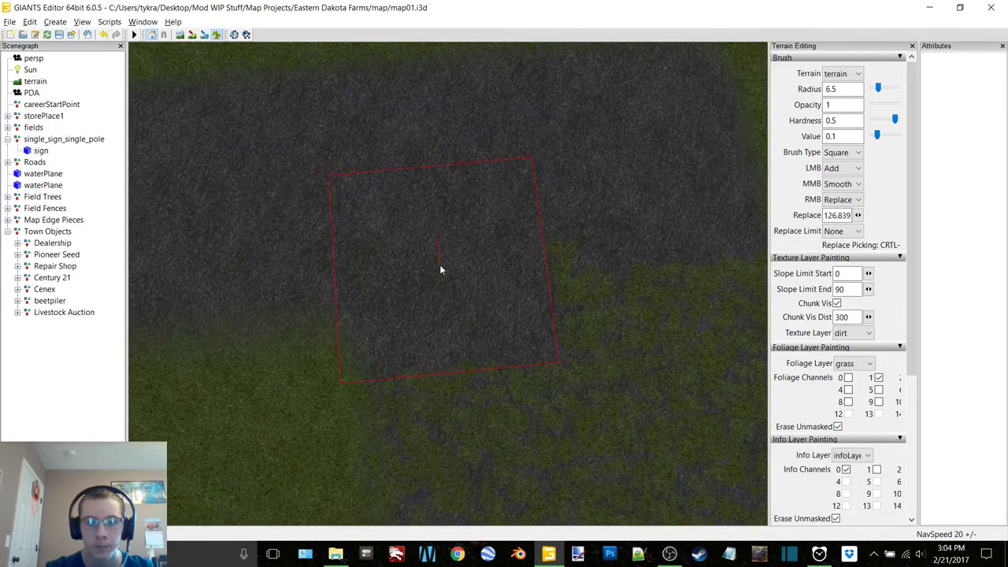
pyautogui.moveTo(439, 265)
pyautogui.mouseDown(button='right')
pyautogui.moveTo(513, 253)
pyautogui.moveTo(474, 217)
pyautogui.moveTo(479, 234)
pyautogui.moveTo(535, 245)
pyautogui.moveTo(476, 243)
pyautogui.mouseUp(button='right')
pyautogui.keyDown('alt'); pyautogui.moveTo(686, 258); pyautogui.dragTo(482, 239, button='middle'); pyautogui.keyUp('alt')
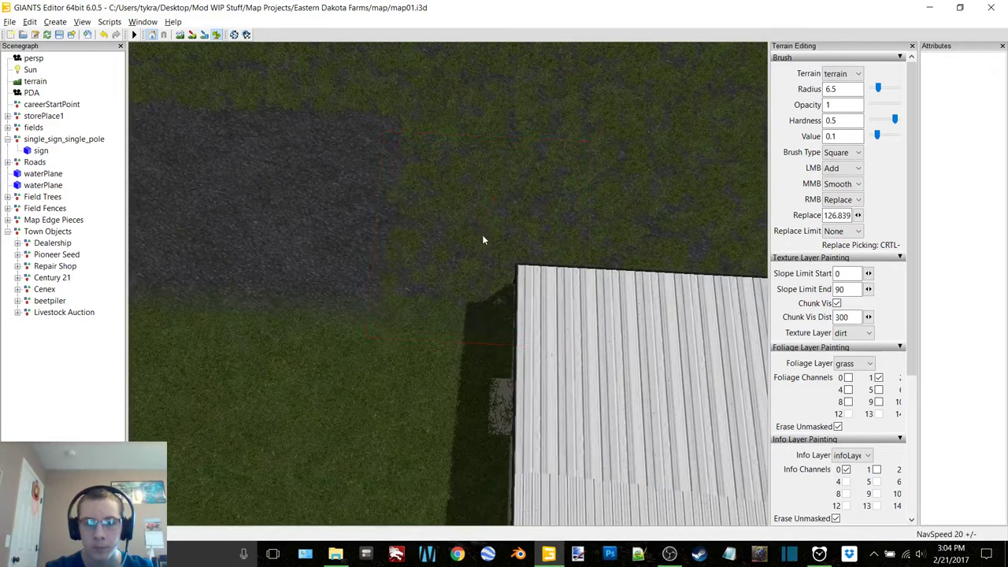
pyautogui.click(480, 220)
# - Check the grass around the auction building, select LiveStockSaleBarn in the Livestock Auction group and hide it
pyautogui.scroll(1, 386, 242)
pyautogui.moveTo(386, 241)
pyautogui.keyDown('alt'); pyautogui.mouseDown()
pyautogui.moveTo(567, 214)
pyautogui.moveTo(533, 251)
pyautogui.mouseUp(); pyautogui.keyUp('alt')
pyautogui.moveTo(533, 250)
pyautogui.keyDown('alt'); pyautogui.mouseDown(button='middle')
pyautogui.moveTo(464, 236)
pyautogui.moveTo(502, 218)
pyautogui.mouseUp(button='middle'); pyautogui.keyUp('alt')
pyautogui.scroll(3, 451, 221)
pyautogui.moveTo(501, 220)
pyautogui.mouseDown(button='right')
pyautogui.moveTo(475, 227)
pyautogui.moveTo(504, 220)
pyautogui.mouseUp(button='right')
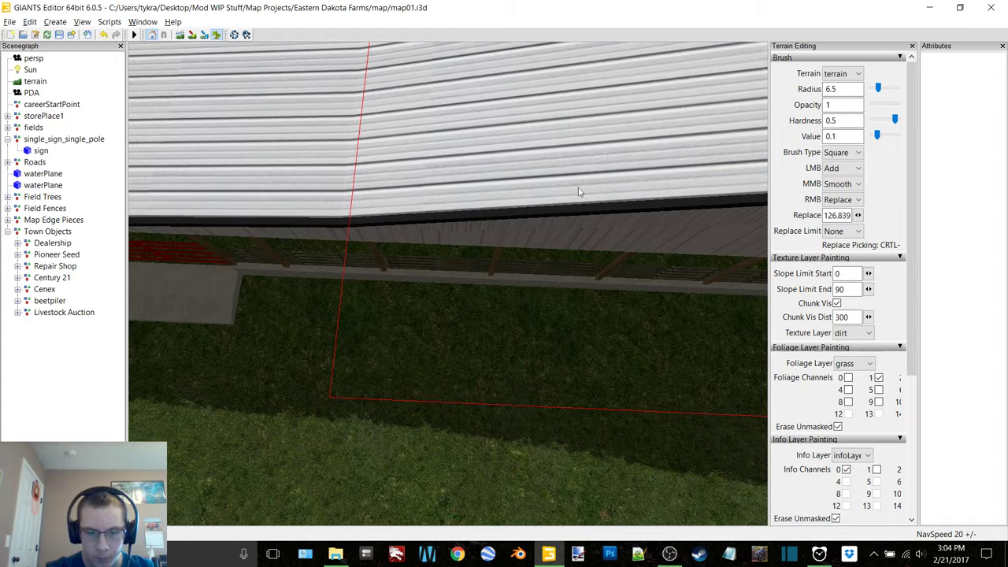
pyautogui.moveTo(580, 191); pyautogui.dragTo(509, 182, button='right')
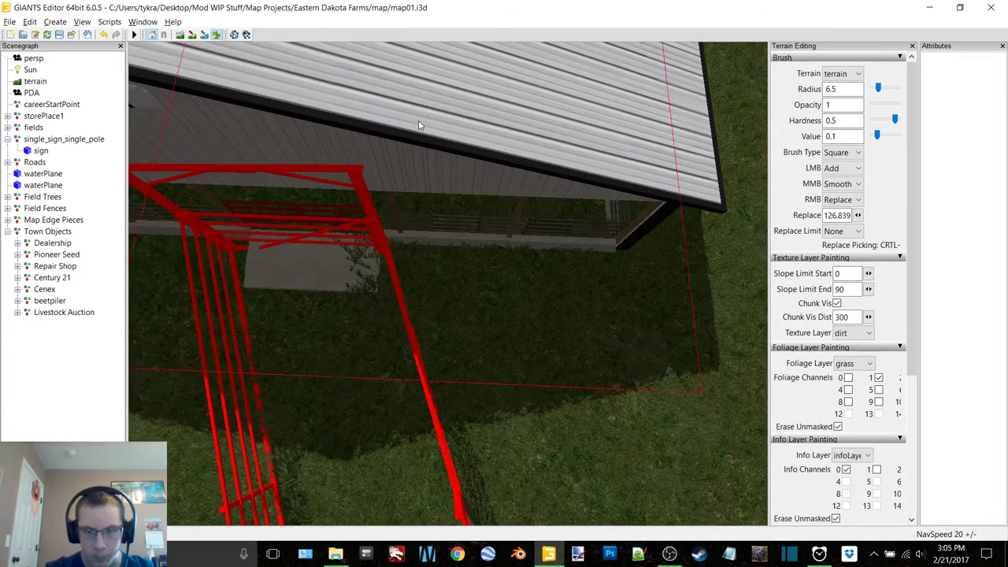
pyautogui.moveTo(400, 124); pyautogui.dragTo(354, 188, button='right')
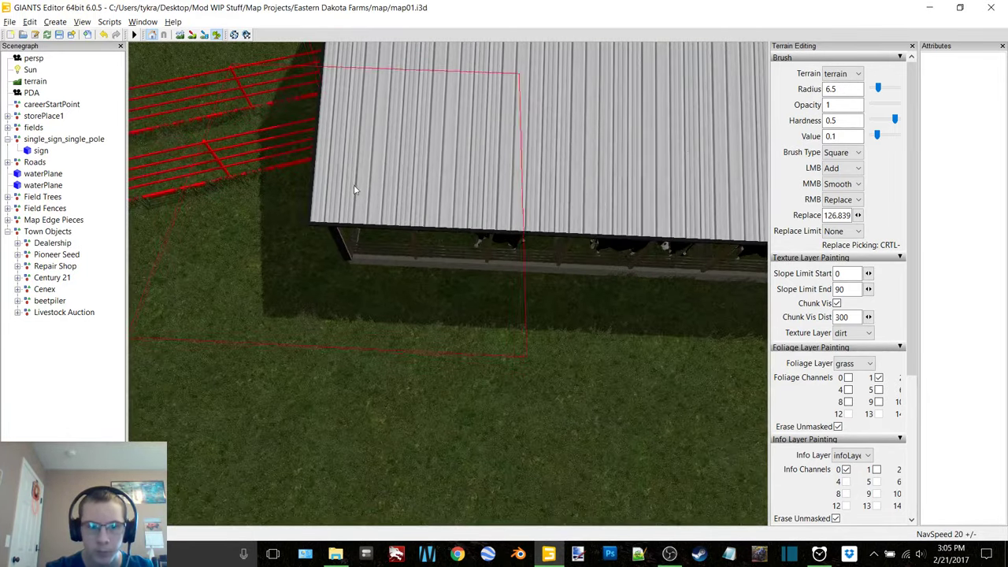
pyautogui.doubleClick(63, 313)
pyautogui.click(67, 324)
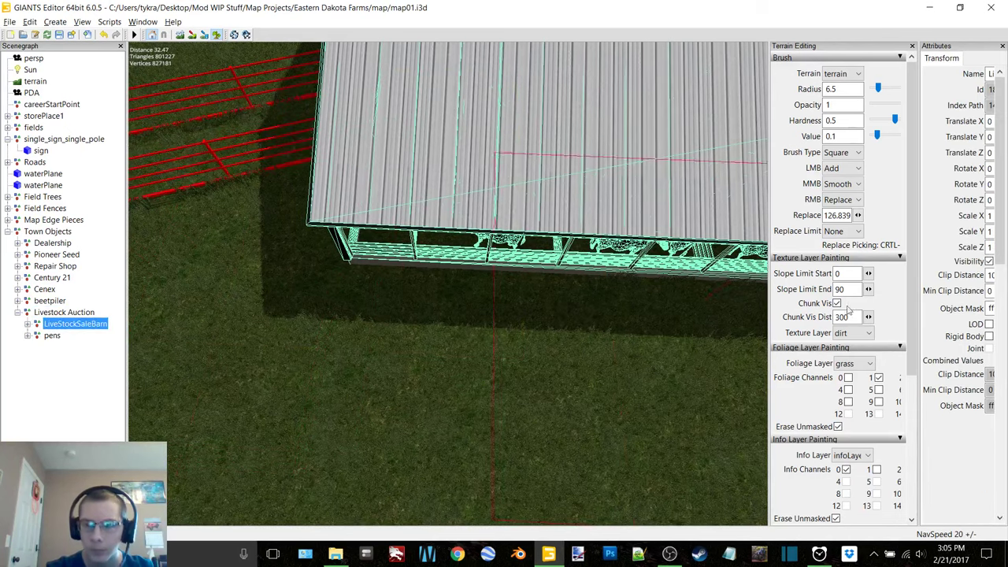
pyautogui.click(990, 262)
# - Enlarge the brush radius to 10.25, clear the grass foliage from the hidden barn's footprint and make LiveStockSaleBarn visible again
pyautogui.keyDown('alt'); pyautogui.moveTo(461, 275); pyautogui.dragTo(478, 306, button='middle'); pyautogui.keyUp('alt')
pyautogui.moveTo(478, 311); pyautogui.dragTo(468, 292, button='right')
pyautogui.scroll(8, 400, 243)
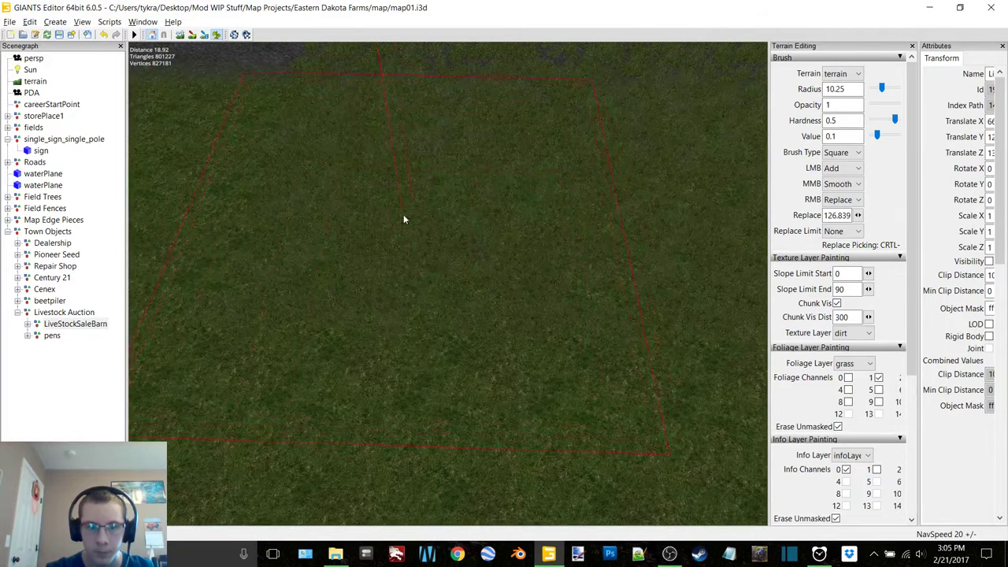
pyautogui.moveTo(616, 221)
pyautogui.mouseDown(button='right')
pyautogui.moveTo(408, 238)
pyautogui.moveTo(416, 218)
pyautogui.moveTo(553, 281)
pyautogui.mouseUp(button='right')
pyautogui.keyDown('ctrl'); pyautogui.scroll(-4, 522, 270); pyautogui.keyUp('ctrl')
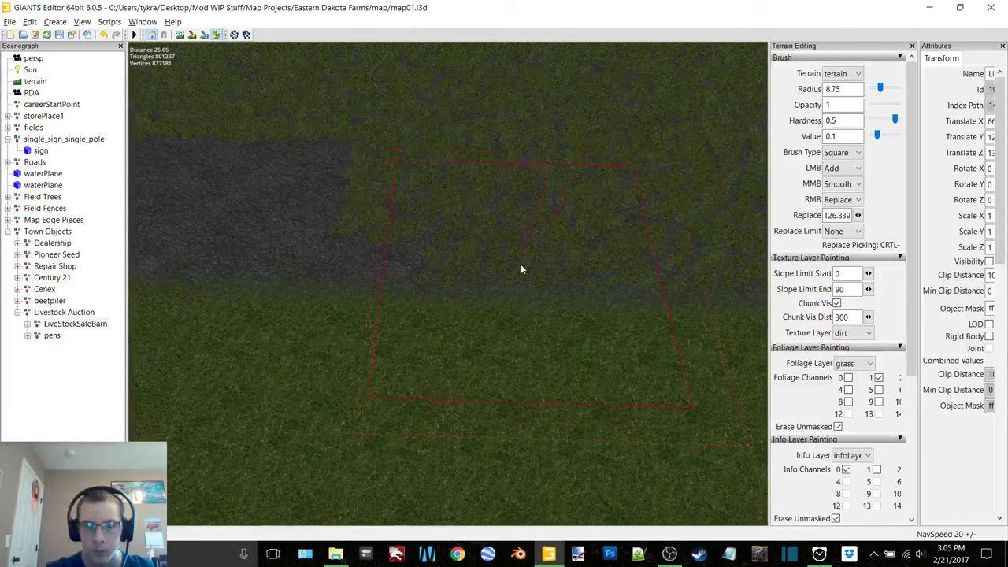
pyautogui.click(989, 262)
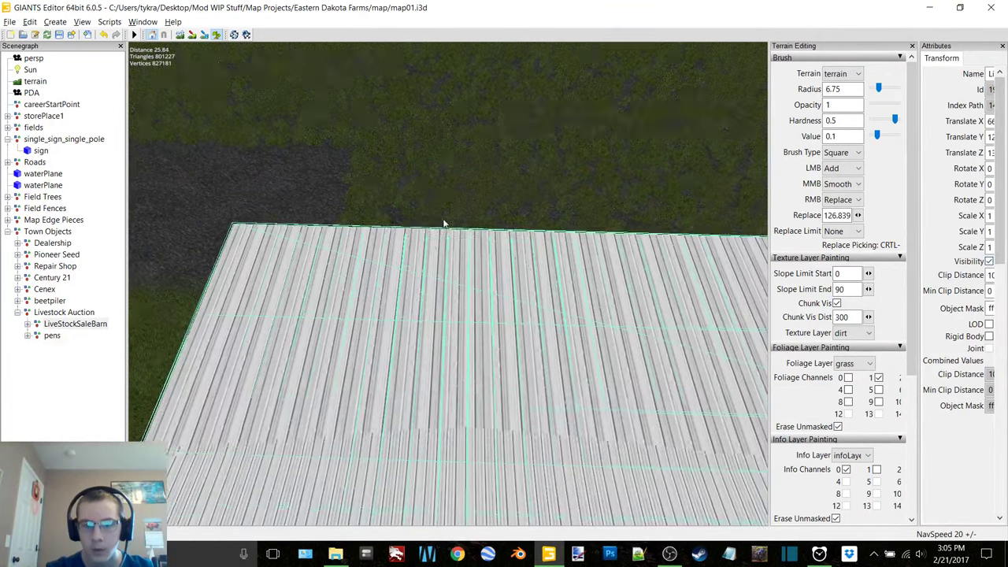
# - Set the brush radius to 9 and clear the grass foliage from the asphalt leading up to the barn's long side
pyautogui.moveTo(443, 223); pyautogui.dragTo(537, 259, button='right')
pyautogui.moveTo(537, 260)
pyautogui.keyDown('alt'); pyautogui.mouseDown()
pyautogui.moveTo(375, 284)
pyautogui.moveTo(541, 263)
pyautogui.moveTo(456, 279)
pyautogui.mouseUp(); pyautogui.keyUp('alt')
pyautogui.keyDown('ctrl'); pyautogui.scroll(1, 455, 279); pyautogui.keyUp('ctrl')
pyautogui.keyDown('ctrl'); pyautogui.scroll(3, 441, 247); pyautogui.keyUp('ctrl')
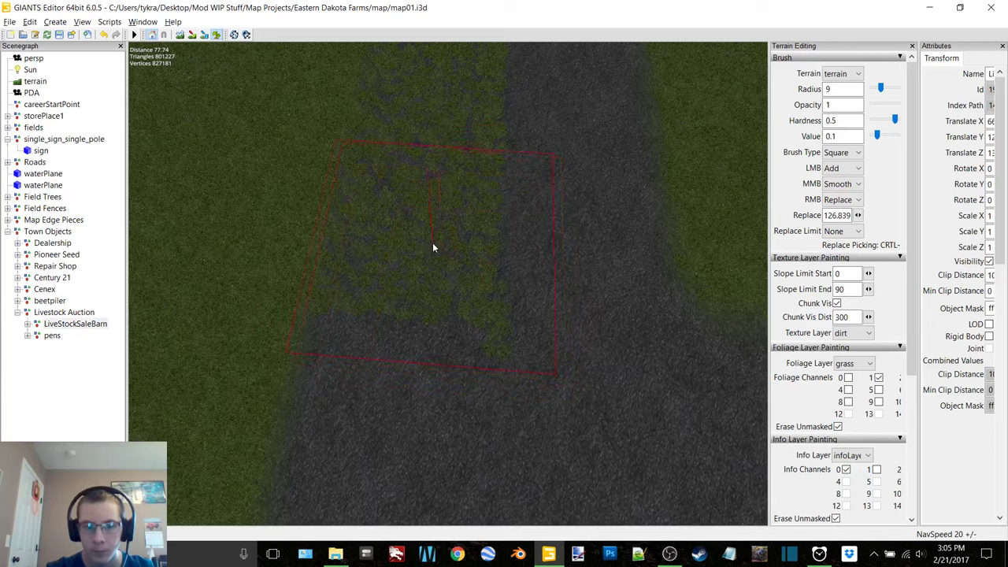
pyautogui.click(432, 243)
pyautogui.keyDown('alt'); pyautogui.moveTo(433, 242); pyautogui.dragTo(447, 300, button='middle'); pyautogui.keyUp('alt')
pyautogui.moveTo(447, 305)
pyautogui.mouseDown(button='right')
pyautogui.moveTo(494, 261)
pyautogui.moveTo(494, 274)
pyautogui.moveTo(521, 191)
pyautogui.moveTo(455, 286)
pyautogui.moveTo(488, 260)
pyautogui.moveTo(541, 247)
pyautogui.mouseUp(button='right')
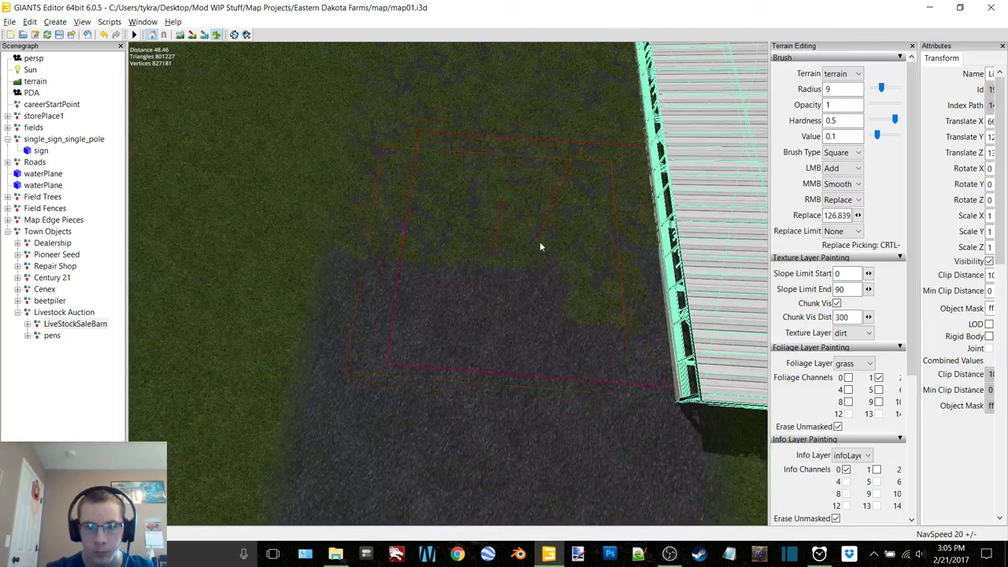
# - Enlarge the brush radius to 14.25 and clear the grass foliage from the asphalt lot along the barn's long side
pyautogui.scroll(20, 556, 227)
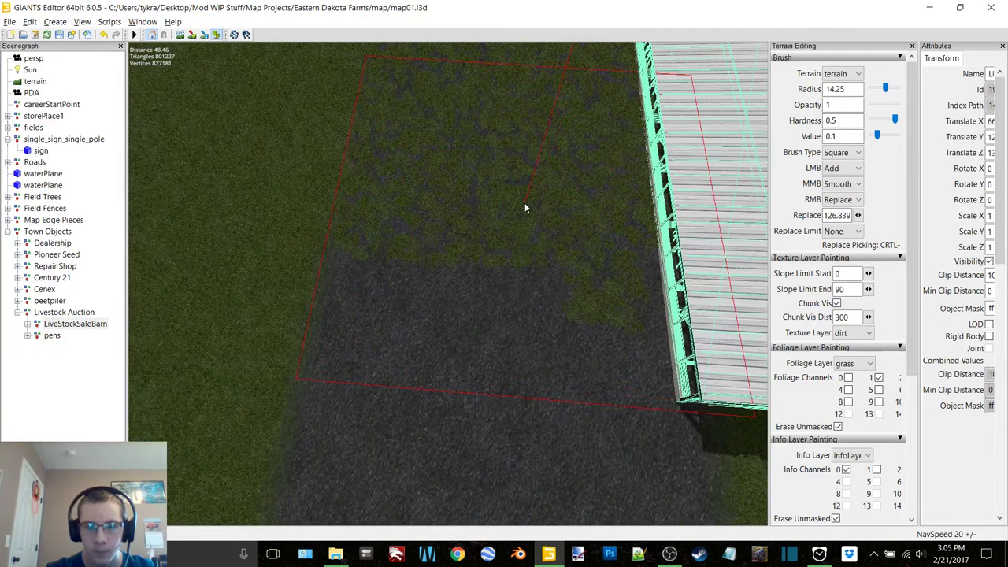
pyautogui.click(524, 203)
pyautogui.moveTo(521, 203)
pyautogui.keyDown('alt'); pyautogui.mouseDown(button='middle')
pyautogui.moveTo(520, 348)
pyautogui.moveTo(544, 386)
pyautogui.mouseUp(button='middle'); pyautogui.keyUp('alt')
pyautogui.keyDown('alt'); pyautogui.moveTo(543, 386); pyautogui.dragTo(452, 290, button='right'); pyautogui.keyUp('alt')
pyautogui.moveTo(452, 290)
pyautogui.keyDown('alt'); pyautogui.mouseDown()
pyautogui.moveTo(620, 297)
pyautogui.moveTo(608, 288)
pyautogui.mouseUp(); pyautogui.keyUp('alt')
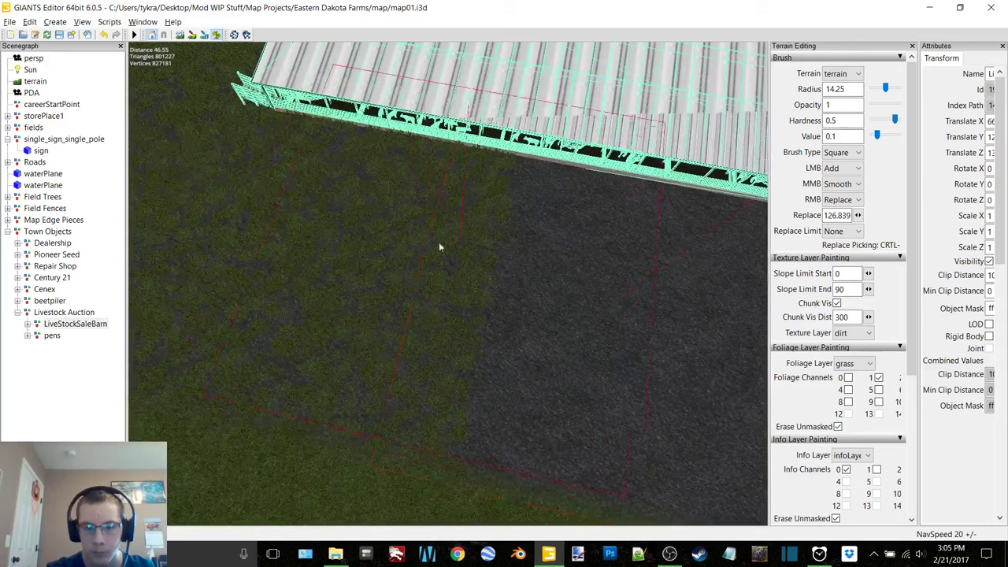
pyautogui.moveTo(405, 252); pyautogui.dragTo(558, 276, button='right')
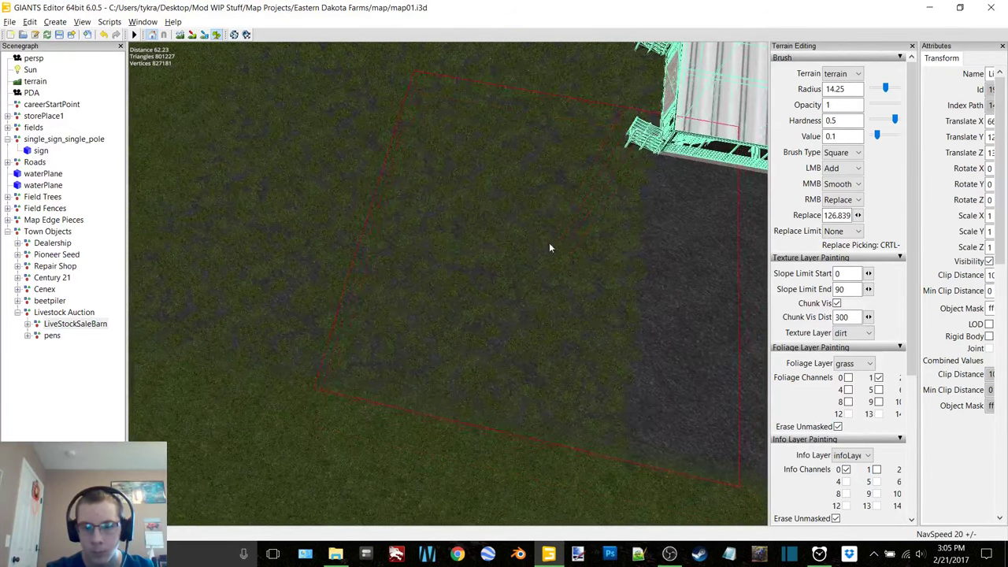
# - Clear the grass foliage from the wide asphalt lot beyond the end of the barn
pyautogui.moveTo(549, 242); pyautogui.dragTo(521, 255, button='right')
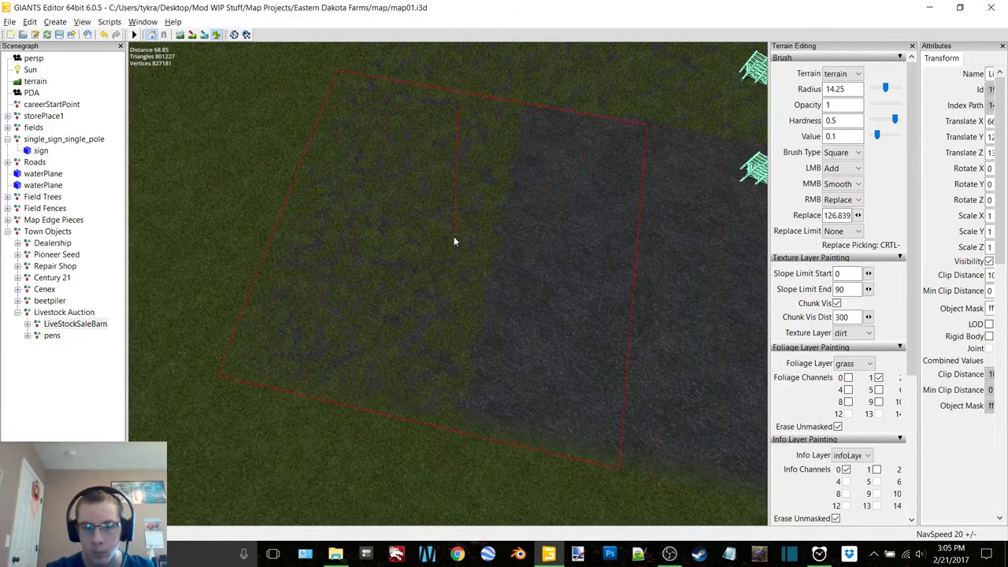
pyautogui.moveTo(457, 238); pyautogui.dragTo(430, 283, button='right')
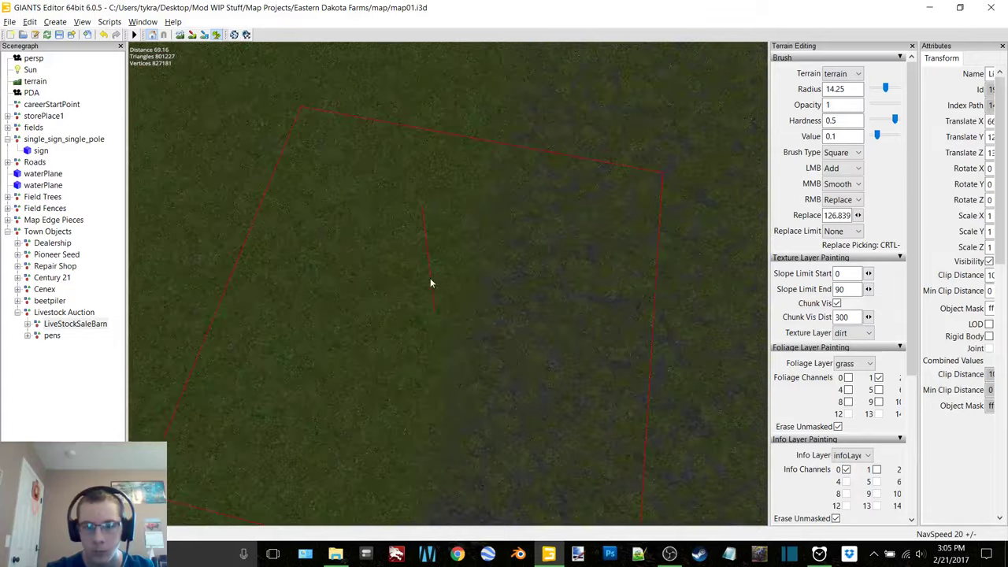
pyautogui.keyDown('alt'); pyautogui.moveTo(430, 279); pyautogui.dragTo(637, 288); pyautogui.keyUp('alt')
pyautogui.moveTo(392, 171); pyautogui.dragTo(390, 230)
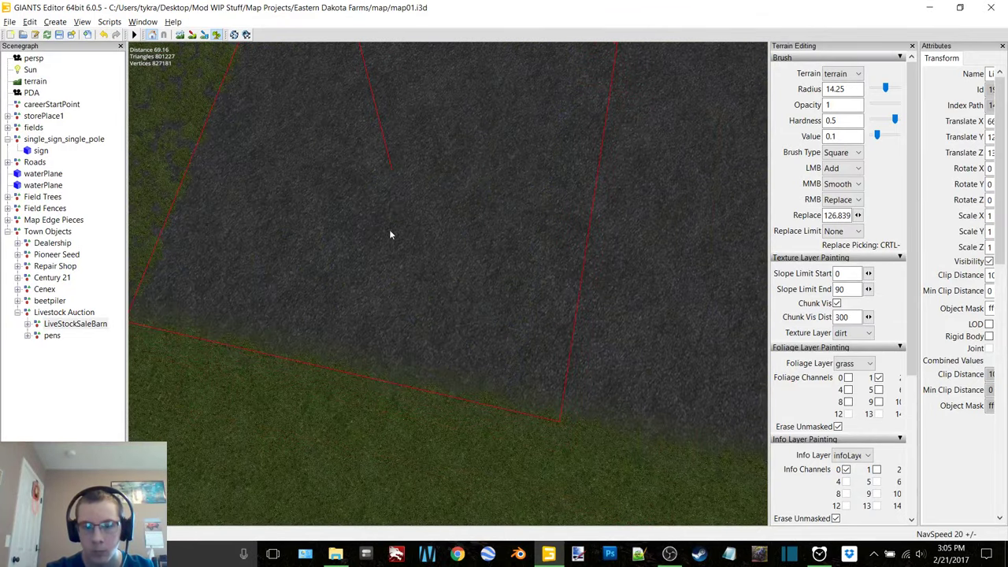
# - Clear the grass foliage from the asphalt between the building's annex and the lot in front of the three loading chutes
pyautogui.moveTo(389, 234); pyautogui.dragTo(554, 374, button='right')
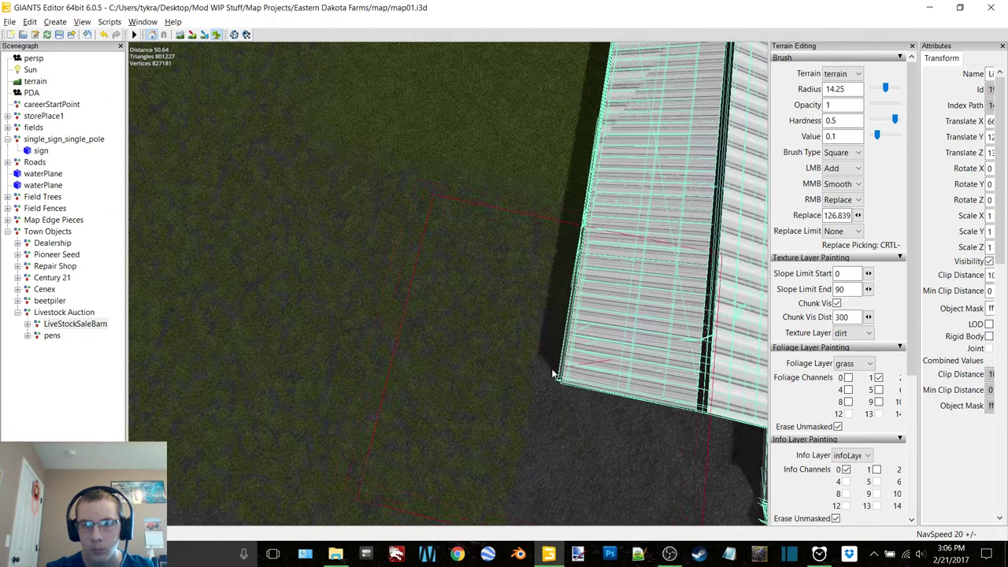
pyautogui.moveTo(519, 320)
pyautogui.mouseDown(button='right')
pyautogui.moveTo(484, 292)
pyautogui.moveTo(499, 322)
pyautogui.moveTo(456, 317)
pyautogui.moveTo(558, 328)
pyautogui.mouseUp(button='right')
pyautogui.click(515, 319)
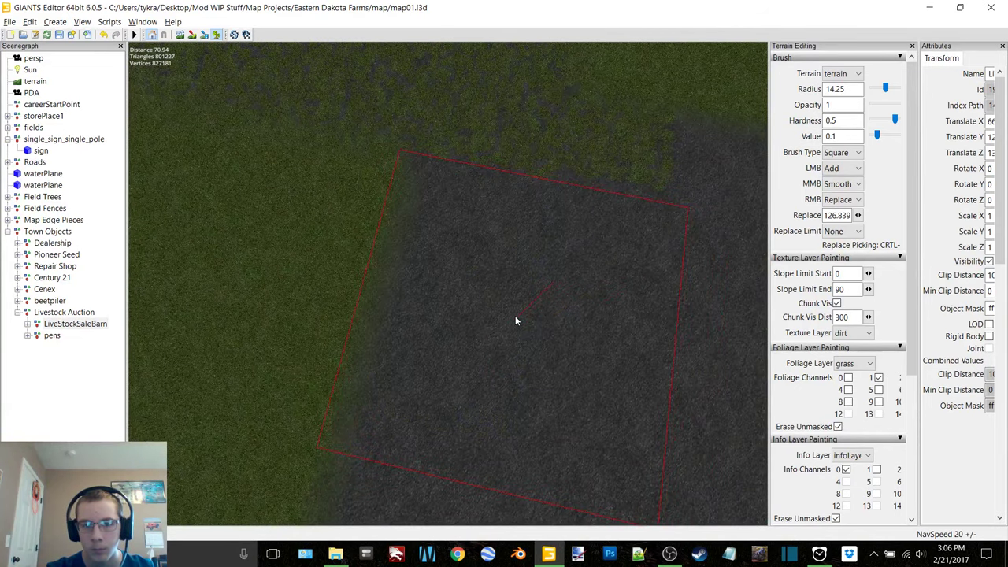
pyautogui.keyDown('alt'); pyautogui.moveTo(515, 315); pyautogui.dragTo(487, 344, button='middle'); pyautogui.keyUp('alt')
pyautogui.click(485, 310)
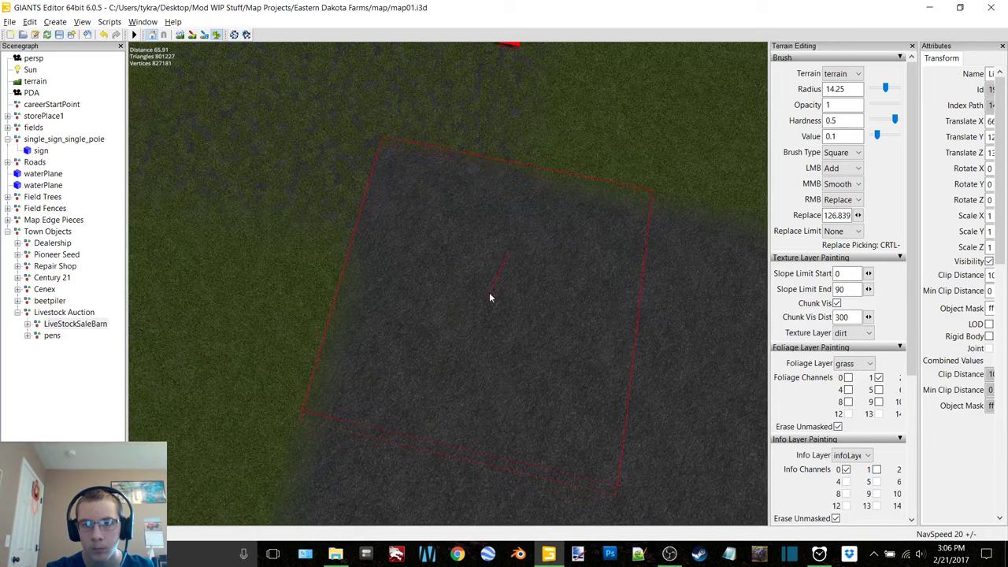
pyautogui.moveTo(489, 298)
pyautogui.mouseDown(button='right')
pyautogui.moveTo(475, 346)
pyautogui.moveTo(495, 405)
pyautogui.moveTo(417, 315)
pyautogui.mouseUp(button='right')
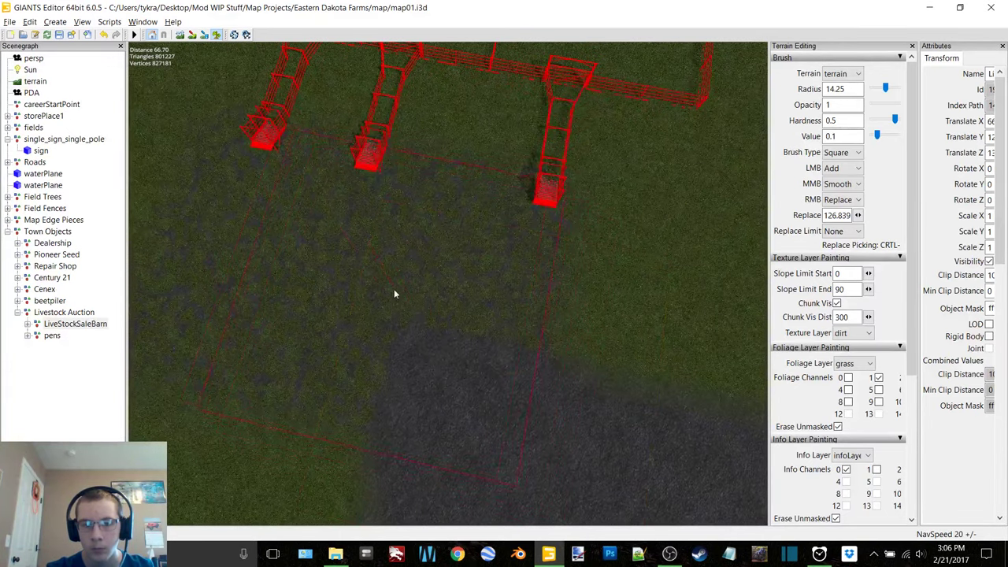
# - Reduce the brush radius to 9.25 and clear the grass foliage from the asphalt around the loading chutes
pyautogui.scroll(-5, 368, 285)
pyautogui.keyDown('alt'); pyautogui.moveTo(376, 283); pyautogui.dragTo(533, 321, button='middle'); pyautogui.keyUp('alt')
pyautogui.moveTo(534, 322)
pyautogui.keyDown('alt'); pyautogui.mouseDown()
pyautogui.moveTo(492, 306)
pyautogui.moveTo(512, 293)
pyautogui.mouseUp(); pyautogui.keyUp('alt')
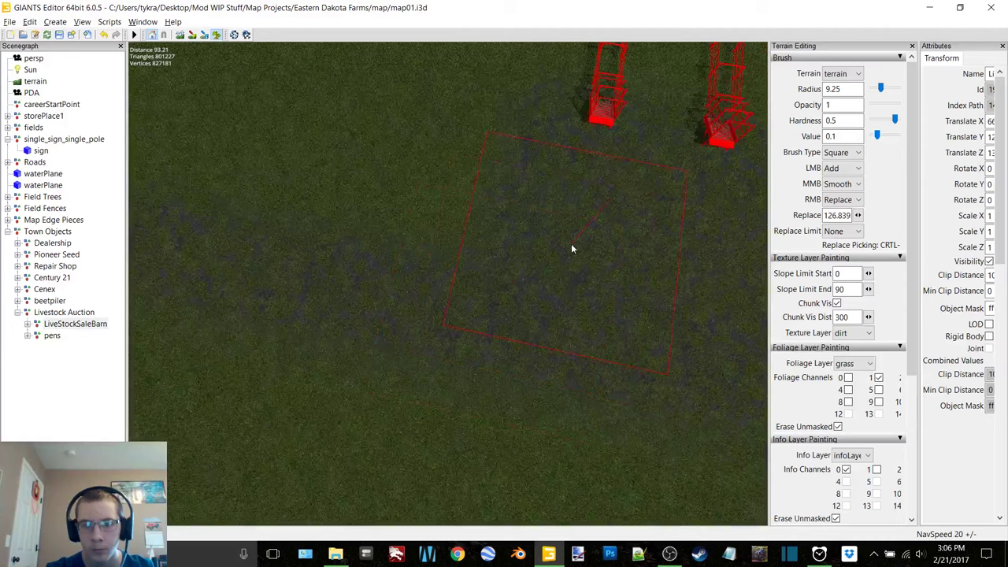
pyautogui.click(566, 253)
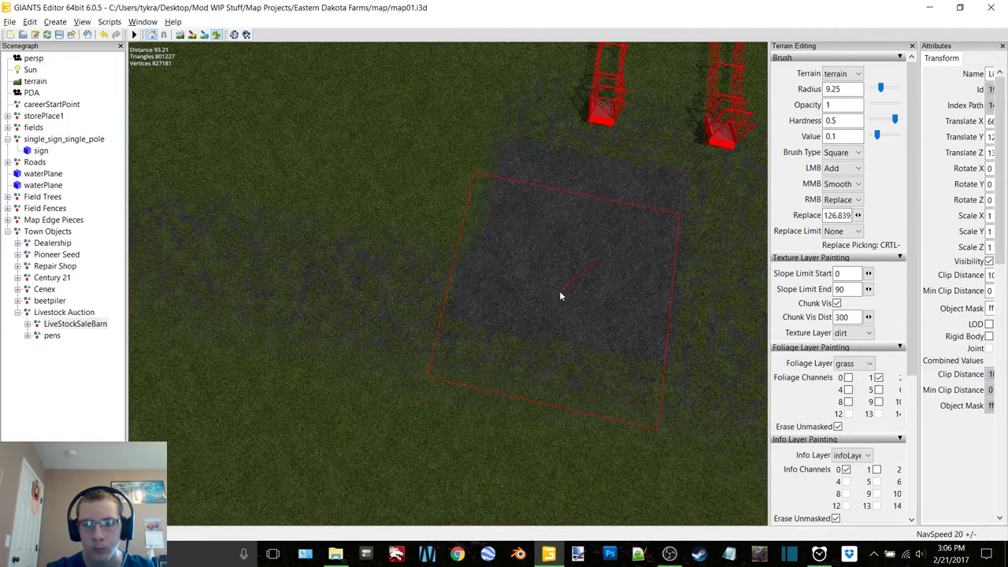
pyautogui.click(559, 293)
pyautogui.keyDown('alt'); pyautogui.moveTo(560, 293); pyautogui.dragTo(461, 261, button='middle'); pyautogui.keyUp('alt')
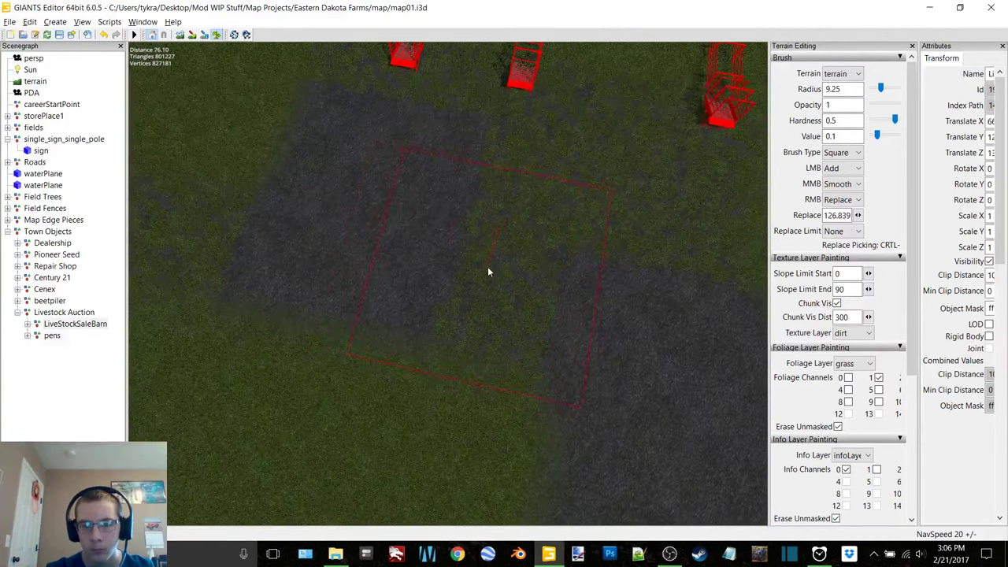
pyautogui.moveTo(493, 268)
pyautogui.mouseDown(button='right')
pyautogui.moveTo(410, 282)
pyautogui.moveTo(427, 274)
pyautogui.mouseUp(button='right')
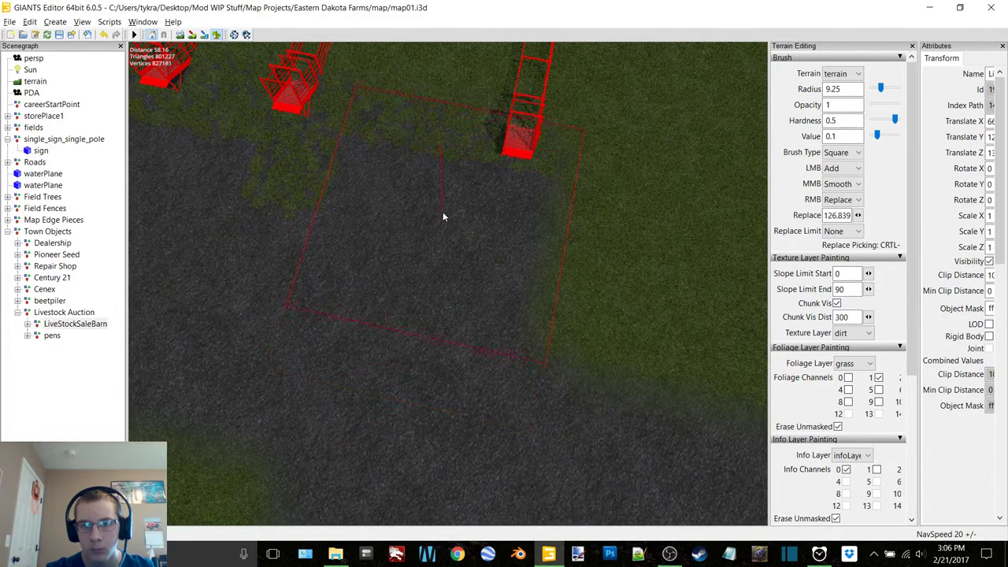
pyautogui.moveTo(404, 253)
pyautogui.mouseDown(button='right')
pyautogui.moveTo(406, 303)
pyautogui.moveTo(438, 289)
pyautogui.moveTo(427, 286)
pyautogui.moveTo(472, 297)
pyautogui.moveTo(401, 284)
pyautogui.moveTo(507, 302)
pyautogui.mouseUp(button='right')
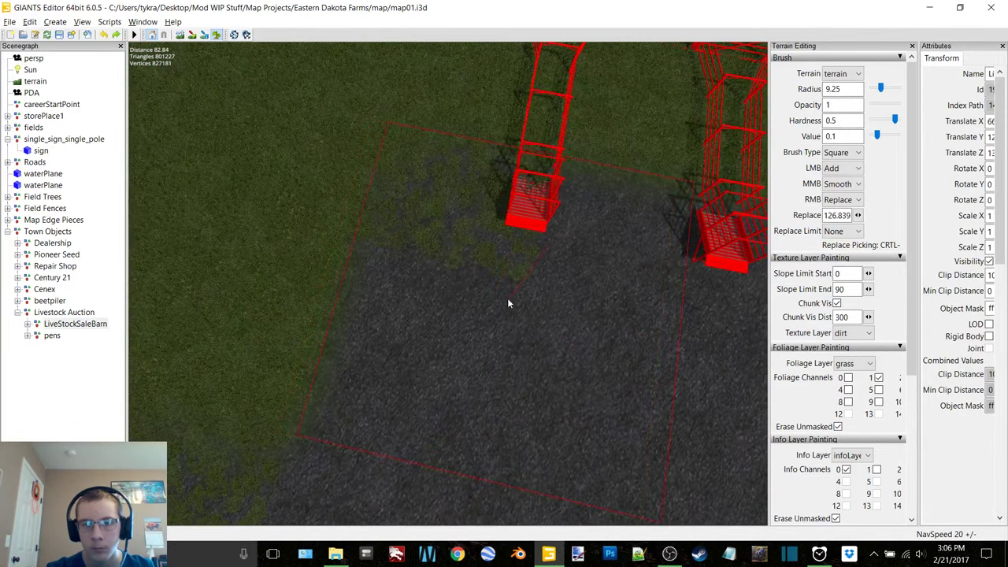
pyautogui.click(819, 554)
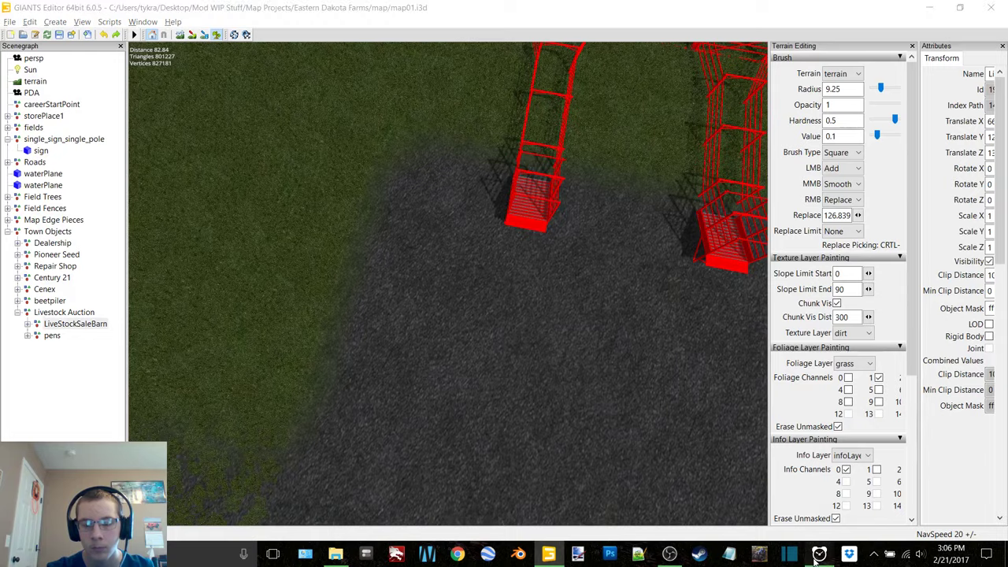
pyautogui.click(757, 78)
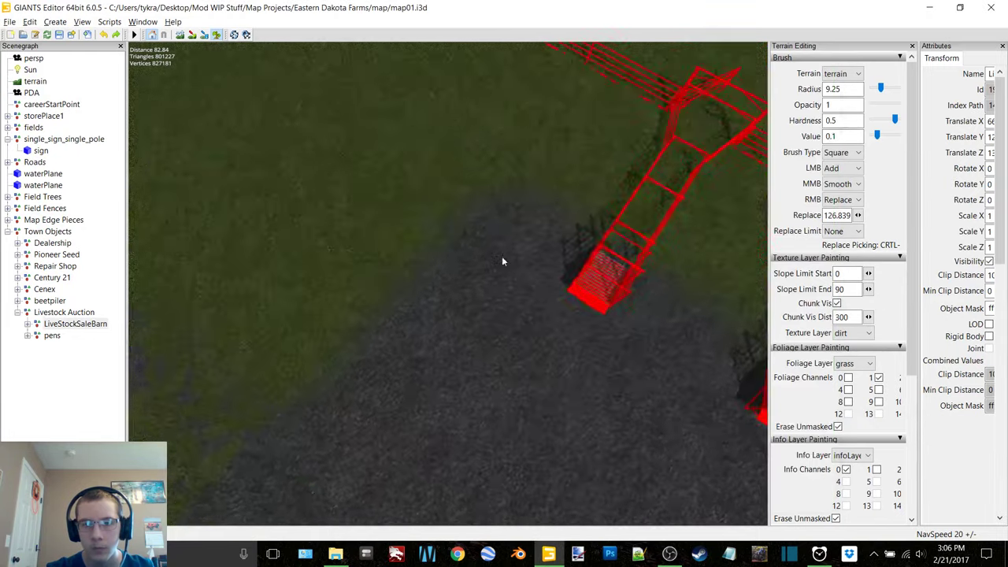
# - Reduce the brush radius to 5.5 and clear the grass foliage from the asphalt driveway where it meets the paved road
pyautogui.moveTo(502, 259); pyautogui.dragTo(416, 240, button='right')
pyautogui.keyDown('alt'); pyautogui.moveTo(416, 241); pyautogui.dragTo(509, 410, button='middle'); pyautogui.keyUp('alt')
pyautogui.keyDown('alt'); pyautogui.moveTo(441, 205); pyautogui.dragTo(403, 380, button='middle'); pyautogui.keyUp('alt')
pyautogui.keyDown('alt'); pyautogui.moveTo(437, 174); pyautogui.dragTo(444, 263, button='middle'); pyautogui.keyUp('alt')
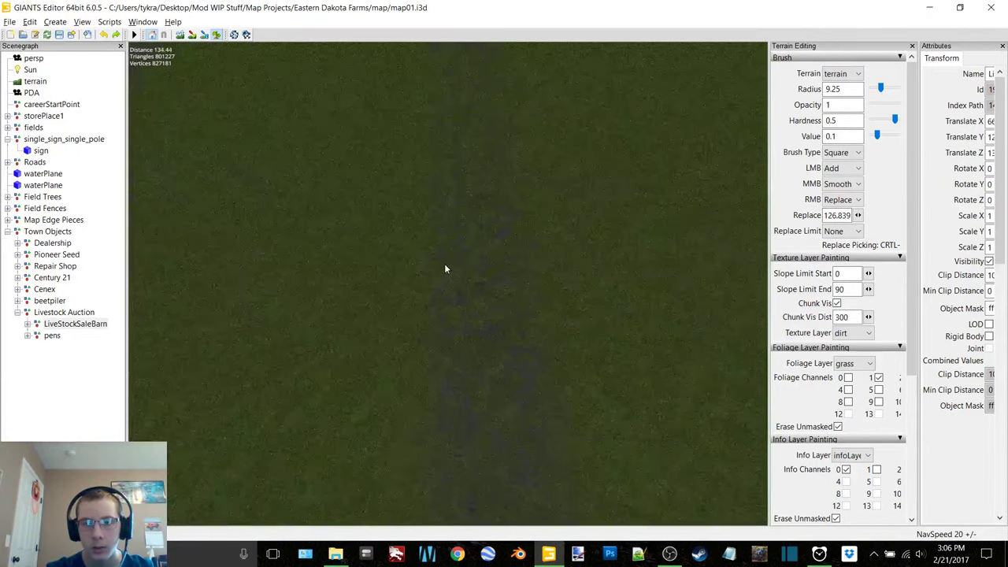
pyautogui.keyDown('shift'); pyautogui.scroll(-8, 446, 285); pyautogui.keyUp('shift')
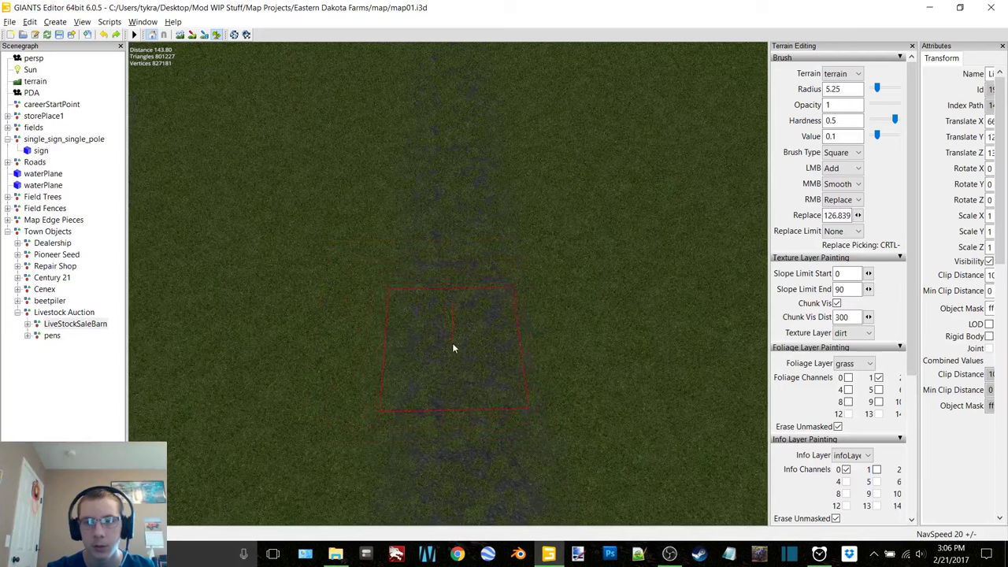
pyautogui.keyDown('shift'); pyautogui.scroll(1, 459, 342); pyautogui.keyUp('shift')
pyautogui.moveTo(459, 342)
pyautogui.mouseDown(button='right')
pyautogui.moveTo(441, 378)
pyautogui.moveTo(444, 404)
pyautogui.moveTo(465, 333)
pyautogui.moveTo(456, 323)
pyautogui.mouseUp(button='right')
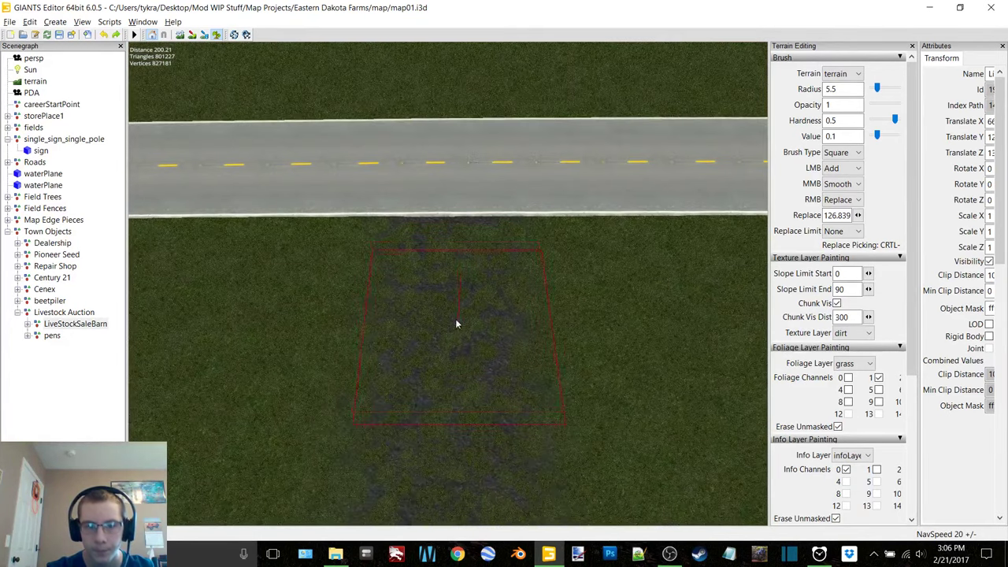
pyautogui.moveTo(455, 277); pyautogui.dragTo(454, 400)
pyautogui.moveTo(455, 400)
pyautogui.mouseDown(button='right')
pyautogui.moveTo(448, 352)
pyautogui.moveTo(461, 293)
pyautogui.mouseUp(button='right')
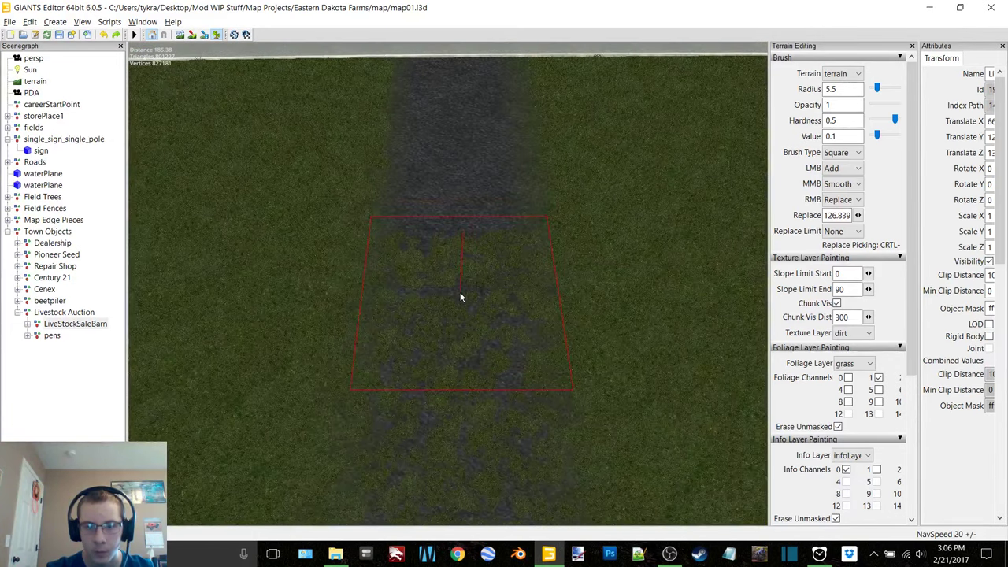
pyautogui.click(459, 464)
# - Clear the grass foliage along the middle stretch of the asphalt driveway, working from the road towards the auction lot
pyautogui.moveTo(476, 398)
pyautogui.keyDown('alt'); pyautogui.mouseDown(button='middle')
pyautogui.moveTo(459, 352)
pyautogui.moveTo(471, 293)
pyautogui.mouseUp(button='middle'); pyautogui.keyUp('alt')
pyautogui.moveTo(473, 252); pyautogui.dragTo(475, 237)
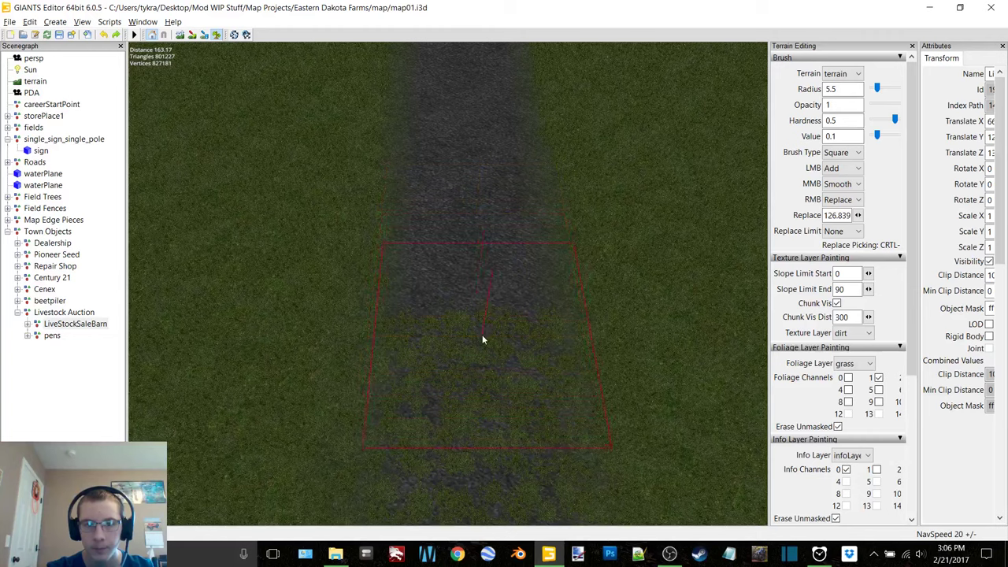
pyautogui.moveTo(482, 338); pyautogui.dragTo(474, 301)
pyautogui.moveTo(471, 241); pyautogui.dragTo(467, 240)
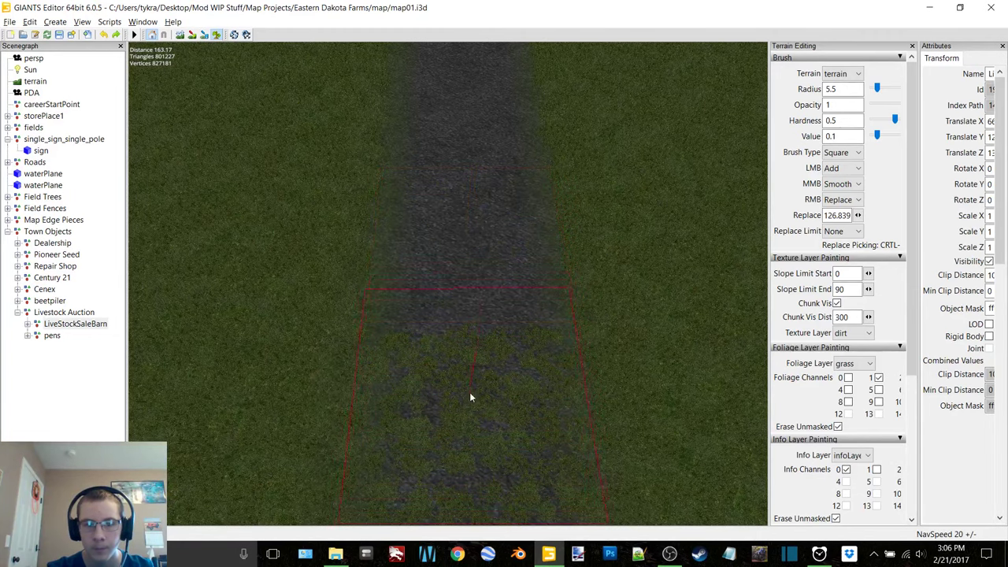
pyautogui.click(468, 418)
pyautogui.moveTo(468, 418)
pyautogui.keyDown('alt'); pyautogui.mouseDown(button='middle')
pyautogui.moveTo(455, 396)
pyautogui.moveTo(459, 272)
pyautogui.mouseUp(button='middle'); pyautogui.keyUp('alt')
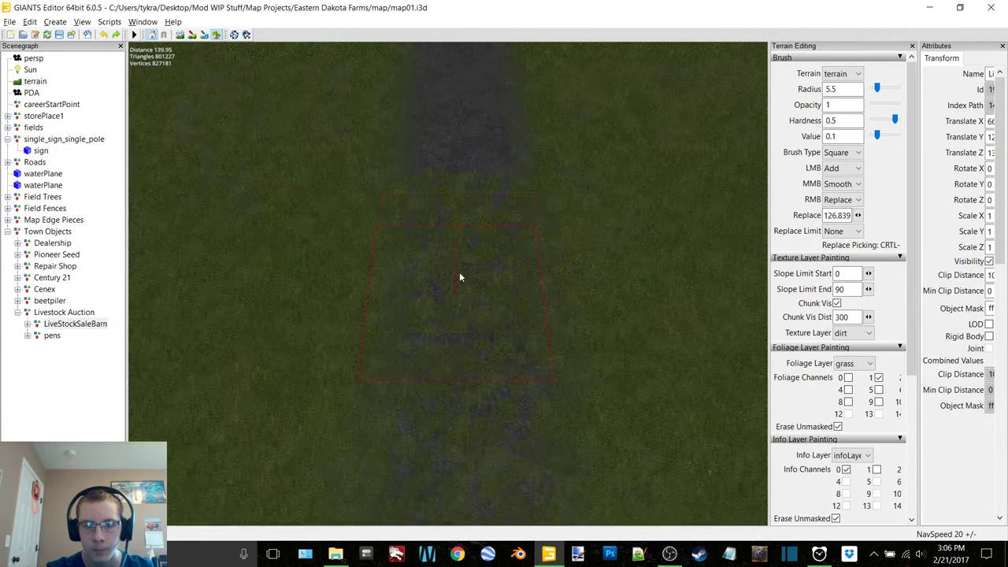
# - Clear the remaining grass foliage from the driveway down to its junction with the auction lot
pyautogui.moveTo(460, 213)
pyautogui.mouseDown()
pyautogui.moveTo(464, 205)
pyautogui.moveTo(463, 489)
pyautogui.mouseUp()
pyautogui.click(468, 486)
pyautogui.moveTo(501, 380)
pyautogui.keyDown('alt'); pyautogui.mouseDown(button='middle')
pyautogui.moveTo(452, 335)
pyautogui.moveTo(462, 278)
pyautogui.mouseUp(button='middle'); pyautogui.keyUp('alt')
pyautogui.moveTo(485, 133); pyautogui.dragTo(496, 308)
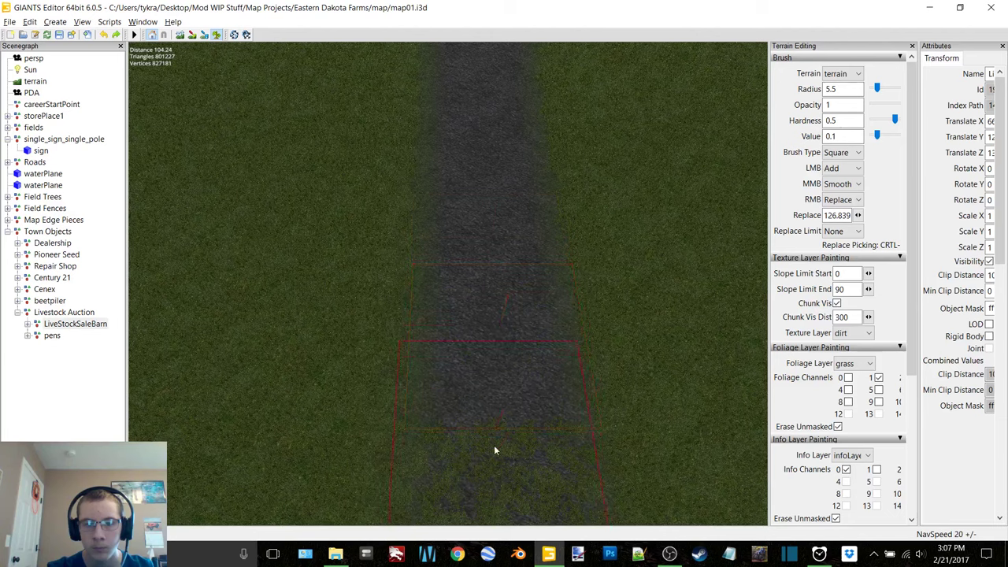
pyautogui.moveTo(504, 480)
pyautogui.keyDown('alt'); pyautogui.mouseDown(button='middle')
pyautogui.moveTo(513, 368)
pyautogui.moveTo(466, 309)
pyautogui.moveTo(472, 239)
pyautogui.mouseUp(button='middle'); pyautogui.keyUp('alt')
pyautogui.click(472, 240)
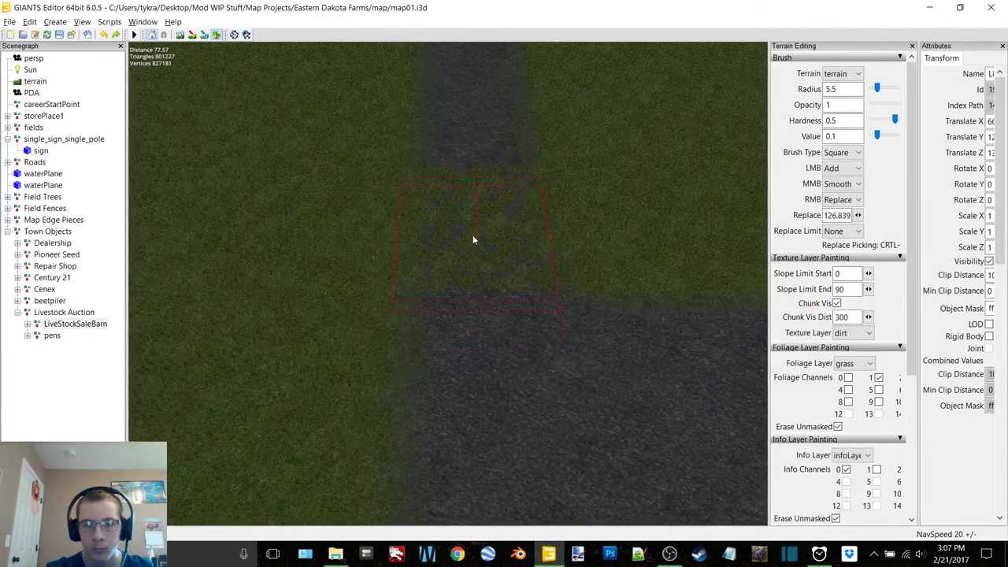
pyautogui.moveTo(478, 203)
pyautogui.mouseDown()
pyautogui.moveTo(478, 272)
pyautogui.moveTo(696, 232)
pyautogui.mouseUp()
# - Clear the grass foliage inside the fenced livestock pens from the loading chutes around the outer pen corners
pyautogui.moveTo(696, 238); pyautogui.dragTo(511, 292, button='right')
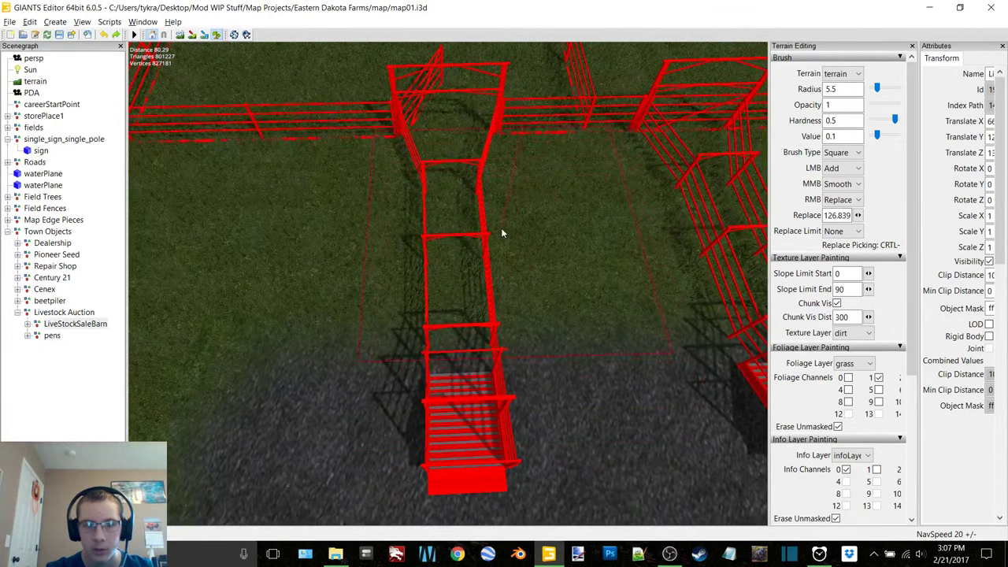
pyautogui.moveTo(500, 233); pyautogui.dragTo(520, 289, button='right')
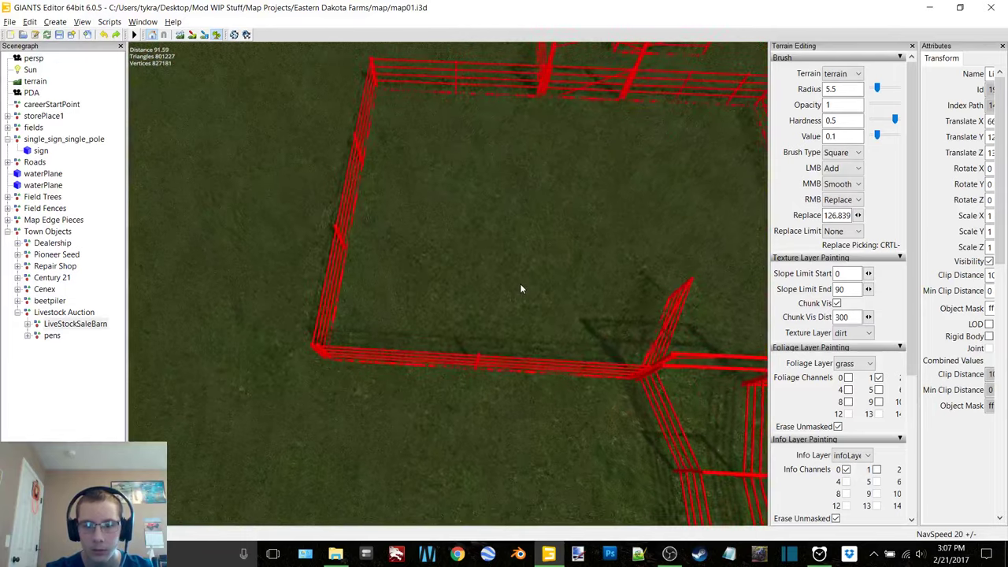
pyautogui.keyDown('alt'); pyautogui.moveTo(520, 284); pyautogui.dragTo(520, 280); pyautogui.keyUp('alt')
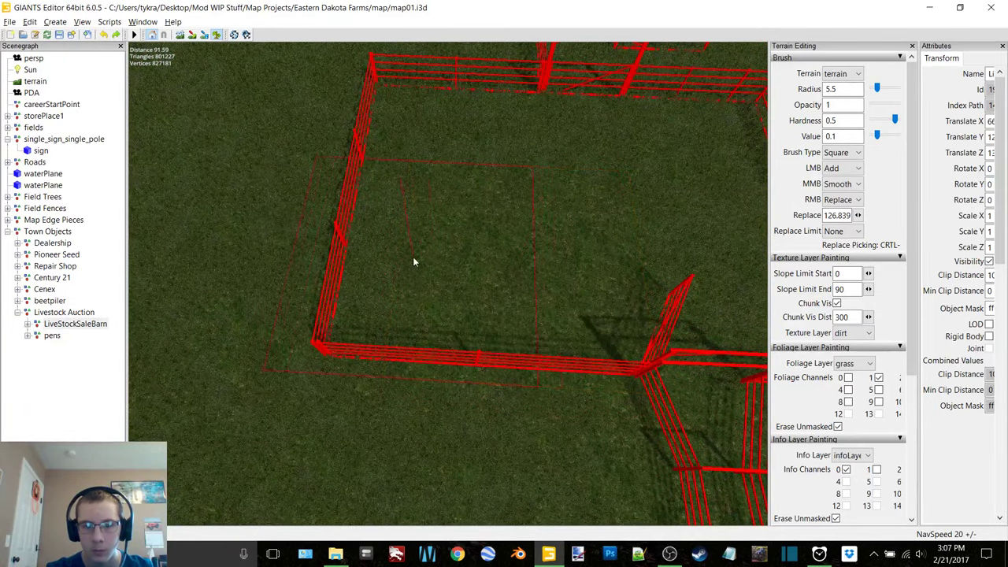
pyautogui.moveTo(445, 261)
pyautogui.keyDown('alt'); pyautogui.mouseDown(button='middle')
pyautogui.moveTo(462, 345)
pyautogui.moveTo(449, 308)
pyautogui.mouseUp(button='middle'); pyautogui.keyUp('alt')
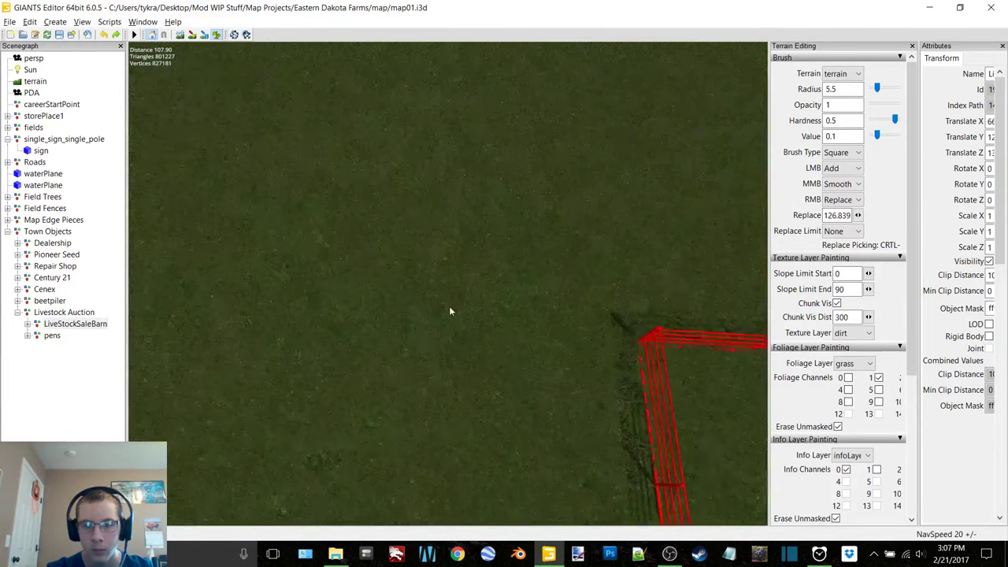
pyautogui.keyDown('alt'); pyautogui.moveTo(450, 308); pyautogui.dragTo(631, 318); pyautogui.keyUp('alt')
pyautogui.moveTo(631, 320)
pyautogui.mouseDown(button='right')
pyautogui.moveTo(534, 317)
pyautogui.moveTo(518, 231)
pyautogui.mouseUp(button='right')
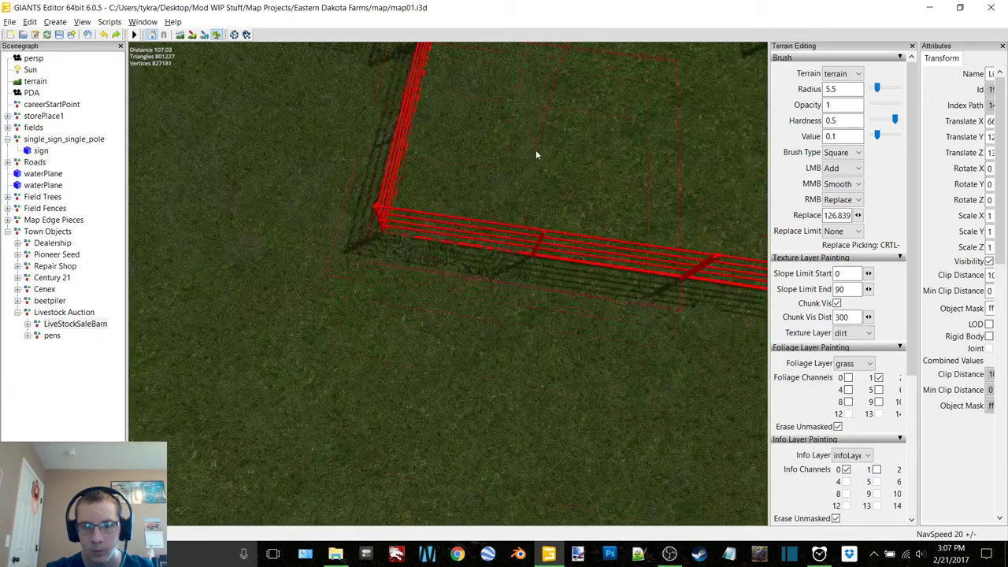
pyautogui.moveTo(532, 145); pyautogui.dragTo(562, 211, button='right')
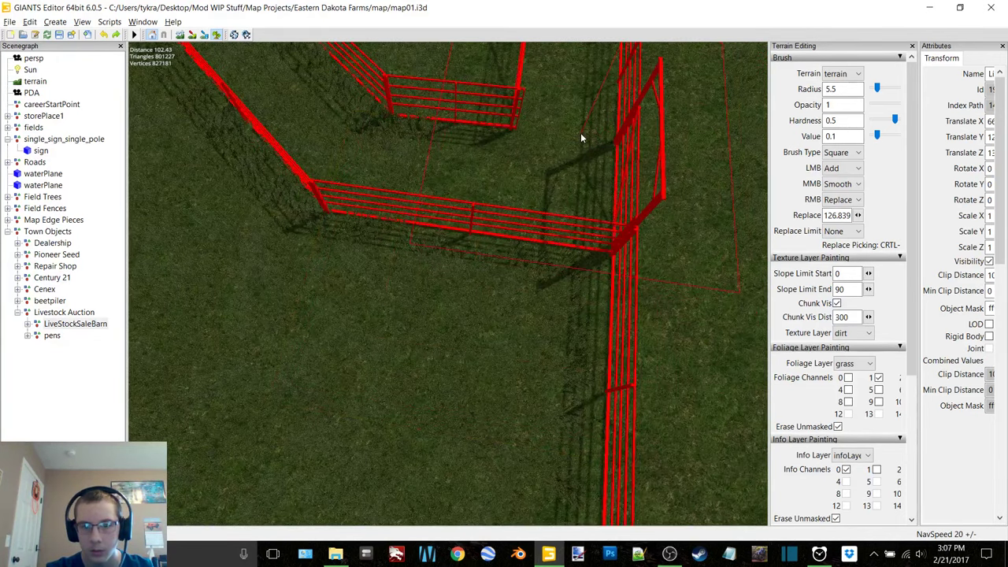
pyautogui.keyDown('alt'); pyautogui.moveTo(406, 161); pyautogui.dragTo(467, 232, button='middle'); pyautogui.keyUp('alt')
pyautogui.moveTo(467, 236); pyautogui.dragTo(567, 207, button='right')
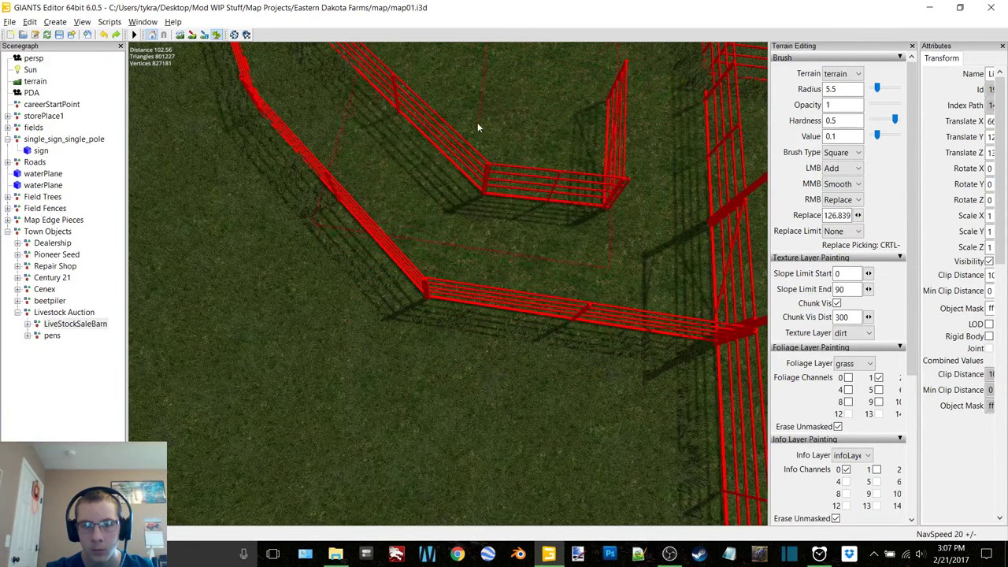
# - Clear the grass foliage within the curved outer fence line and its adjoining pens, around to the end loading chute
pyautogui.moveTo(462, 106); pyautogui.dragTo(553, 276, button='right')
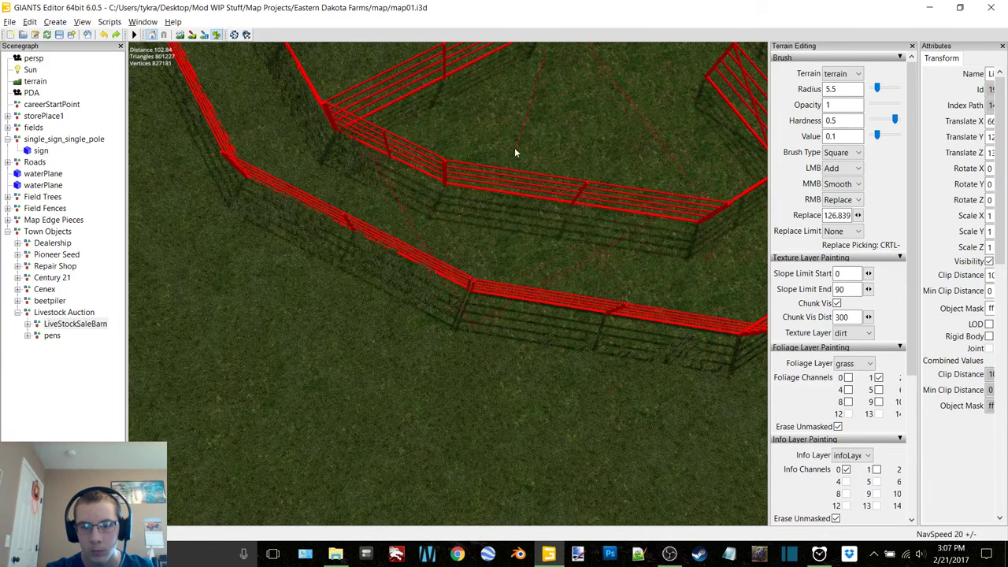
pyautogui.moveTo(439, 117); pyautogui.dragTo(504, 225, button='right')
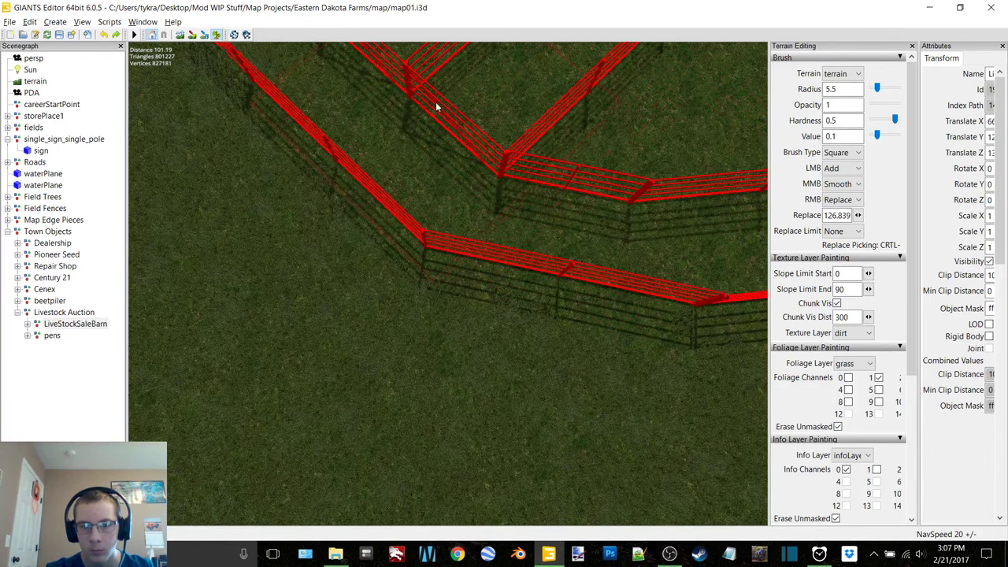
pyautogui.keyDown('alt'); pyautogui.moveTo(402, 203); pyautogui.dragTo(474, 272, button='middle'); pyautogui.keyUp('alt')
pyautogui.scroll(3, 472, 274)
pyautogui.keyDown('alt'); pyautogui.moveTo(465, 277); pyautogui.dragTo(538, 261); pyautogui.keyUp('alt')
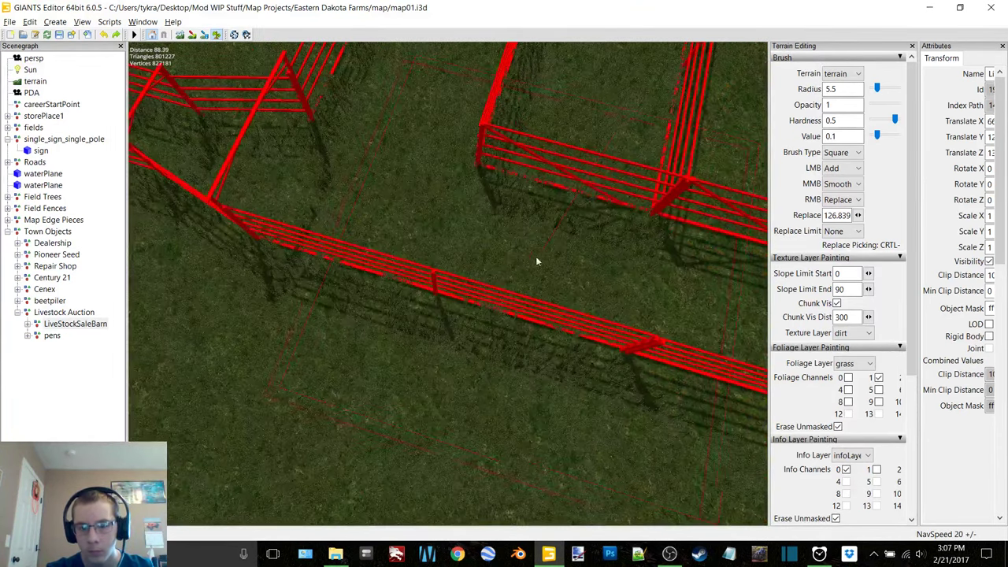
pyautogui.moveTo(563, 180); pyautogui.dragTo(546, 218, button='right')
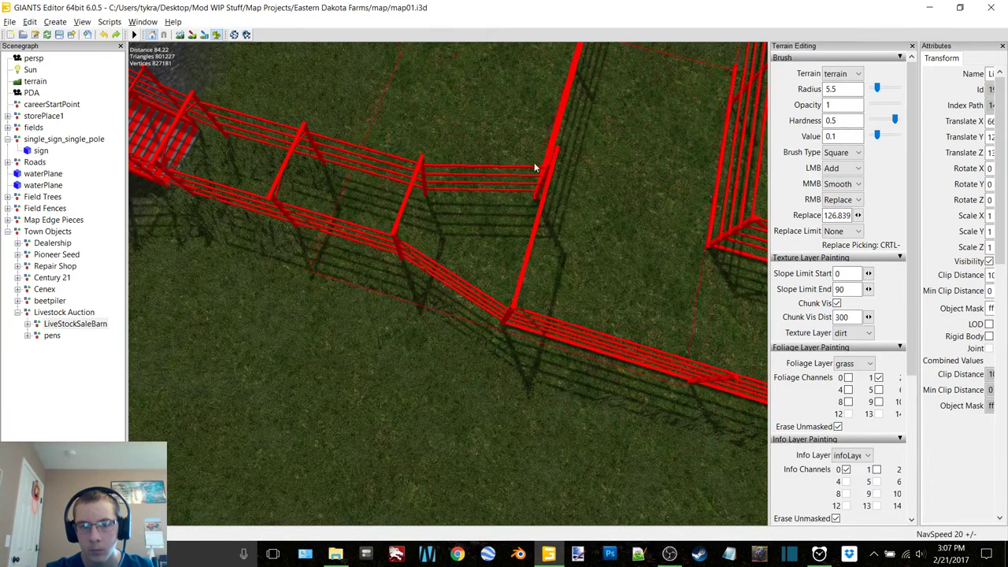
pyautogui.moveTo(534, 162); pyautogui.dragTo(619, 271, button='right')
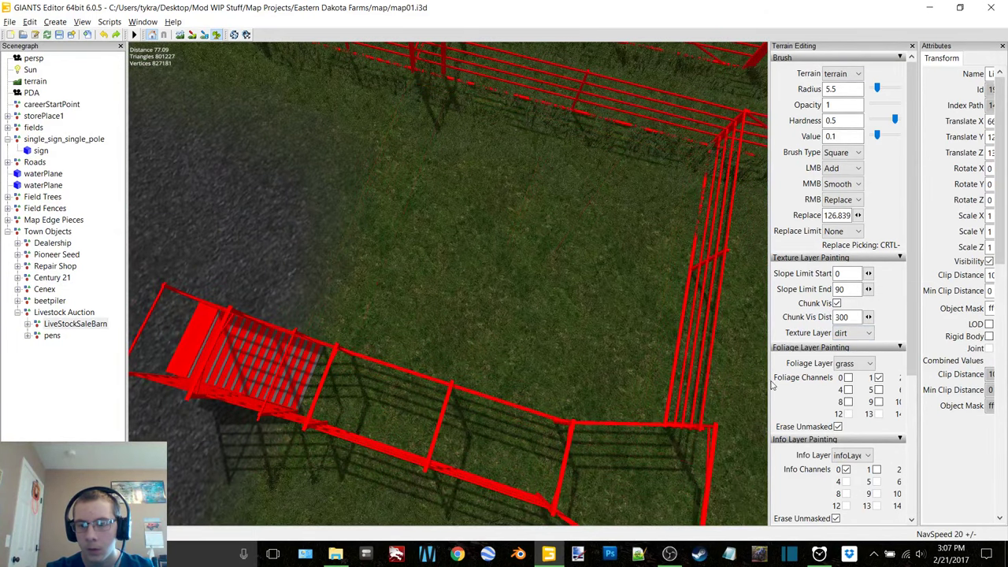
# - Enable grass foliage channel 6, reduce the brush radius to 3.75 and brush over the grass in the enclosure beside the loading chute
pyautogui.moveTo(768, 380); pyautogui.dragTo(750, 381)
pyautogui.click(890, 390)
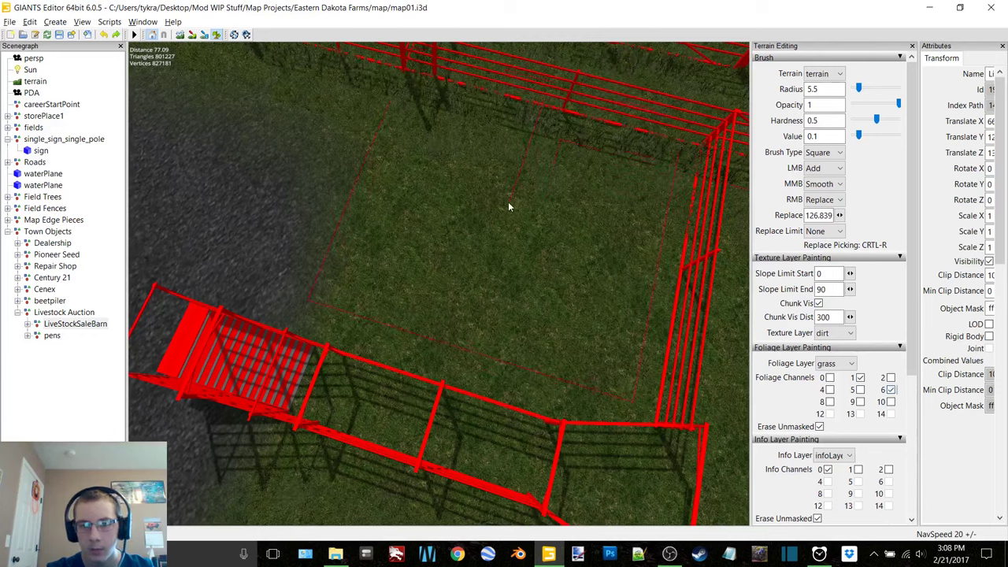
pyautogui.scroll(-7, 509, 203)
pyautogui.moveTo(478, 221)
pyautogui.mouseDown()
pyautogui.moveTo(466, 254)
pyautogui.moveTo(506, 266)
pyautogui.moveTo(554, 260)
pyautogui.mouseUp()
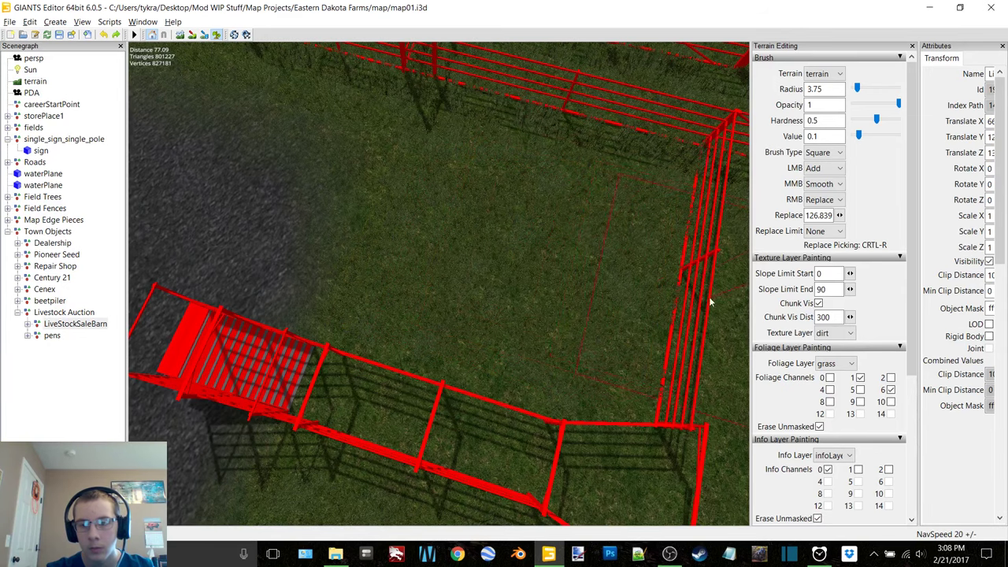
pyautogui.keyDown('alt'); pyautogui.moveTo(651, 296); pyautogui.dragTo(641, 310, button='middle'); pyautogui.keyUp('alt')
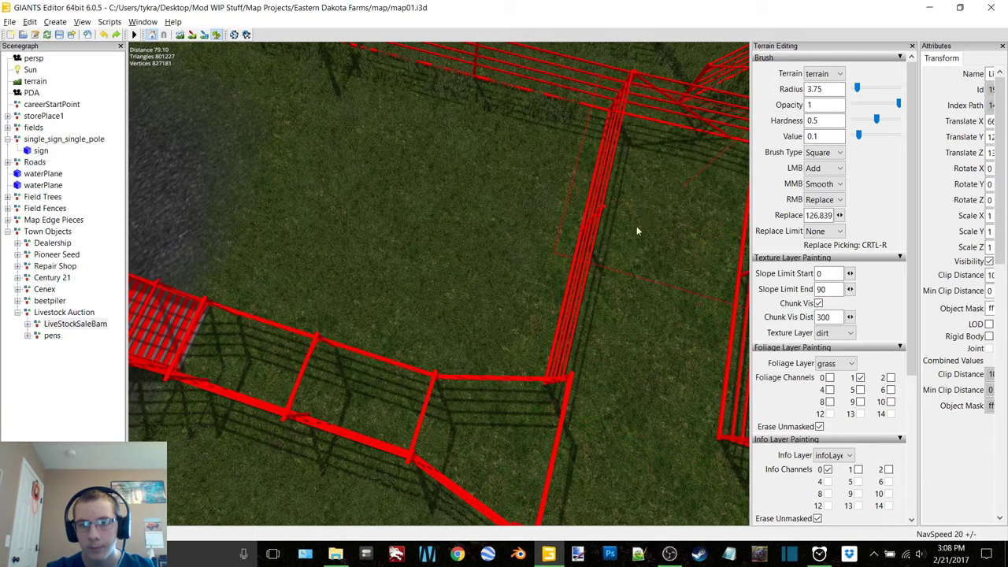
# - Reduce the brush radius to 3 and clear the grass foliage from the narrow alley between the two parallel pen fences
pyautogui.keyDown('alt'); pyautogui.moveTo(636, 226); pyautogui.dragTo(605, 274, button='middle'); pyautogui.keyUp('alt')
pyautogui.moveTo(558, 211); pyautogui.dragTo(540, 229, button='right')
pyautogui.scroll(-1, 532, 218)
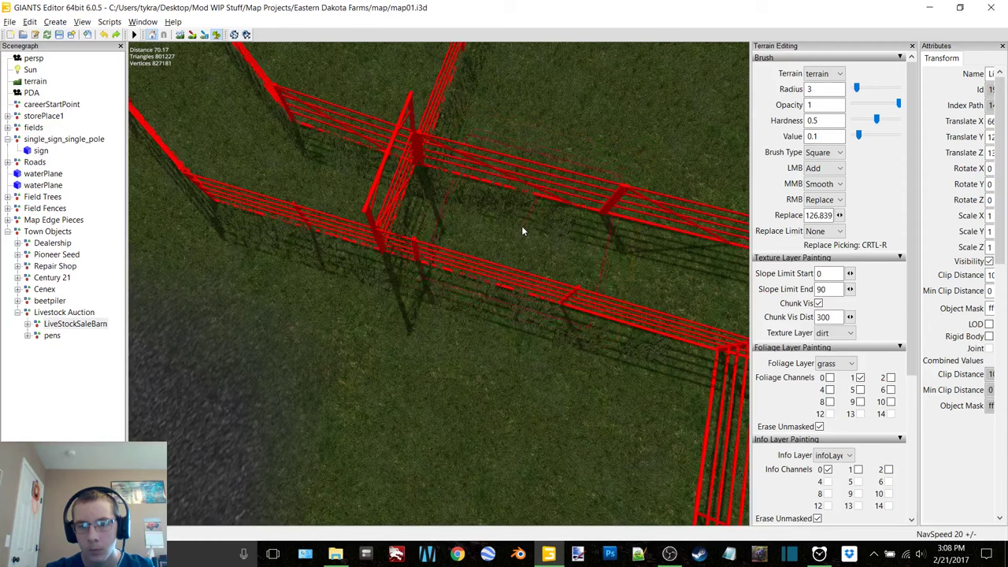
pyautogui.keyDown('ctrl'); pyautogui.click(521, 226); pyautogui.keyUp('ctrl')
pyautogui.moveTo(536, 218); pyautogui.dragTo(575, 249, button='right')
# - Reduce the brush radius to 1.5 and clear the grass foliage along the first fence of the alley leading from the barn
pyautogui.keyDown('ctrl'); pyautogui.scroll(-6, 575, 249); pyautogui.keyUp('ctrl')
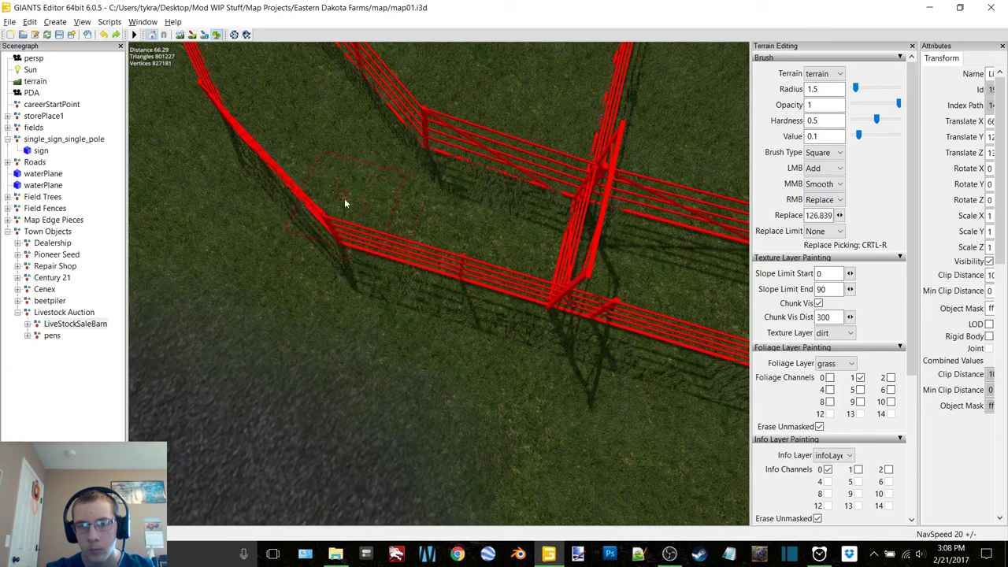
pyautogui.keyDown('alt'); pyautogui.moveTo(253, 96); pyautogui.dragTo(361, 273, button='middle'); pyautogui.keyUp('alt')
pyautogui.moveTo(442, 305); pyautogui.dragTo(504, 254, button='middle')
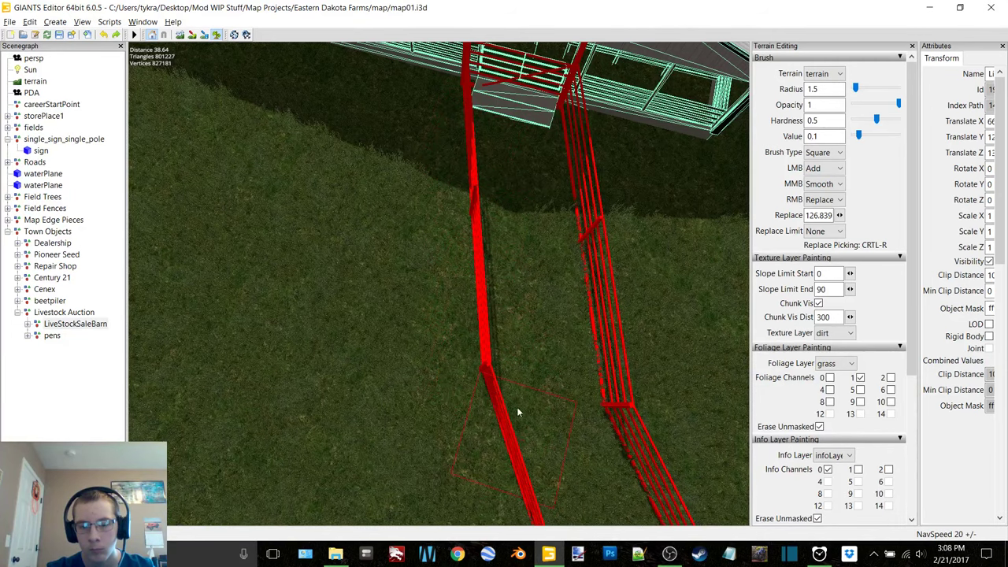
pyautogui.moveTo(518, 414); pyautogui.dragTo(509, 287, button='middle')
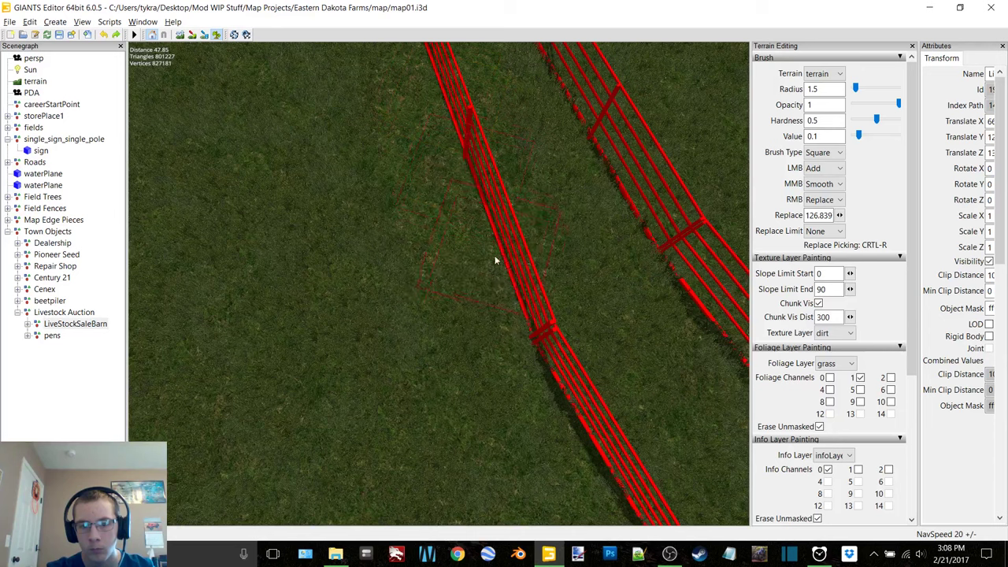
pyautogui.scroll(-1, 585, 344)
pyautogui.moveTo(585, 344); pyautogui.dragTo(415, 157, button='middle')
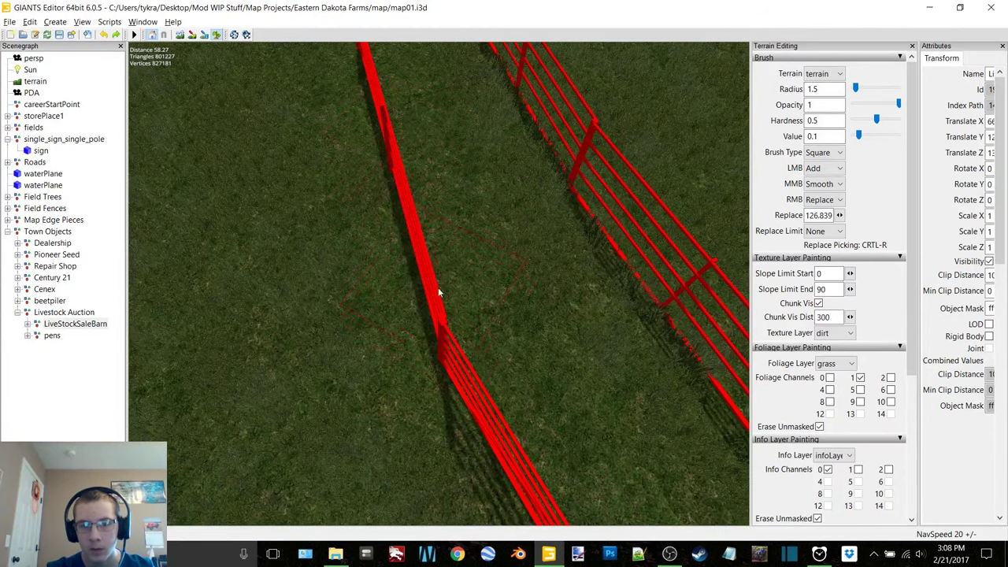
pyautogui.moveTo(488, 362); pyautogui.dragTo(517, 299, button='middle')
# - Clear the grass foliage along the alley's opposite fence, from the barn down to the crossing pen fence
pyautogui.moveTo(517, 299)
pyautogui.keyDown('alt'); pyautogui.mouseDown()
pyautogui.moveTo(634, 289)
pyautogui.moveTo(515, 291)
pyautogui.mouseUp(); pyautogui.keyUp('alt')
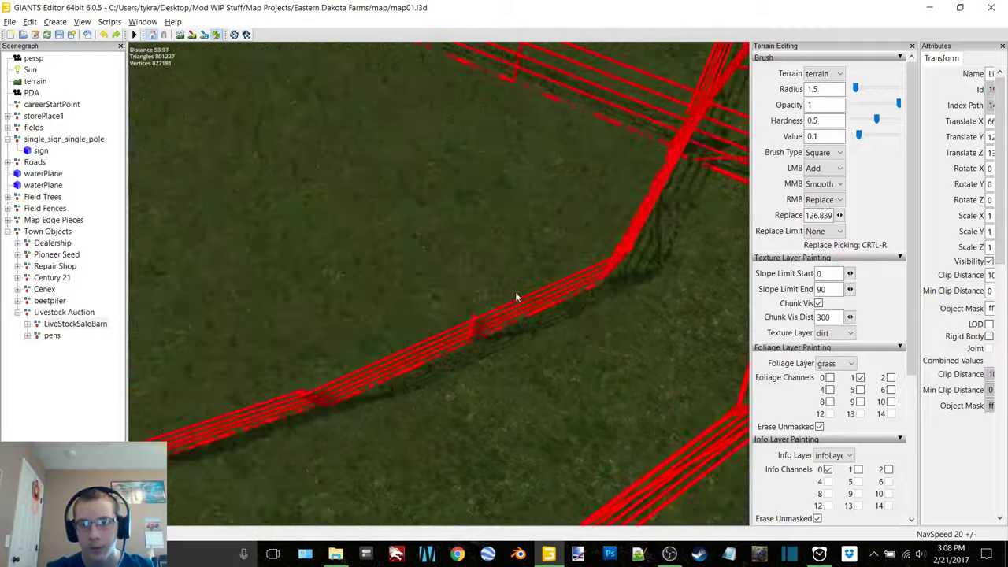
pyautogui.keyDown('alt'); pyautogui.moveTo(515, 292); pyautogui.dragTo(547, 287, button='middle'); pyautogui.keyUp('alt')
pyautogui.keyDown('alt'); pyautogui.moveTo(546, 288); pyautogui.dragTo(377, 274); pyautogui.keyUp('alt')
pyautogui.moveTo(377, 275)
pyautogui.mouseDown(button='middle')
pyautogui.moveTo(370, 254)
pyautogui.moveTo(404, 300)
pyautogui.moveTo(462, 311)
pyautogui.moveTo(484, 355)
pyautogui.moveTo(475, 449)
pyautogui.moveTo(472, 307)
pyautogui.mouseUp(button='middle')
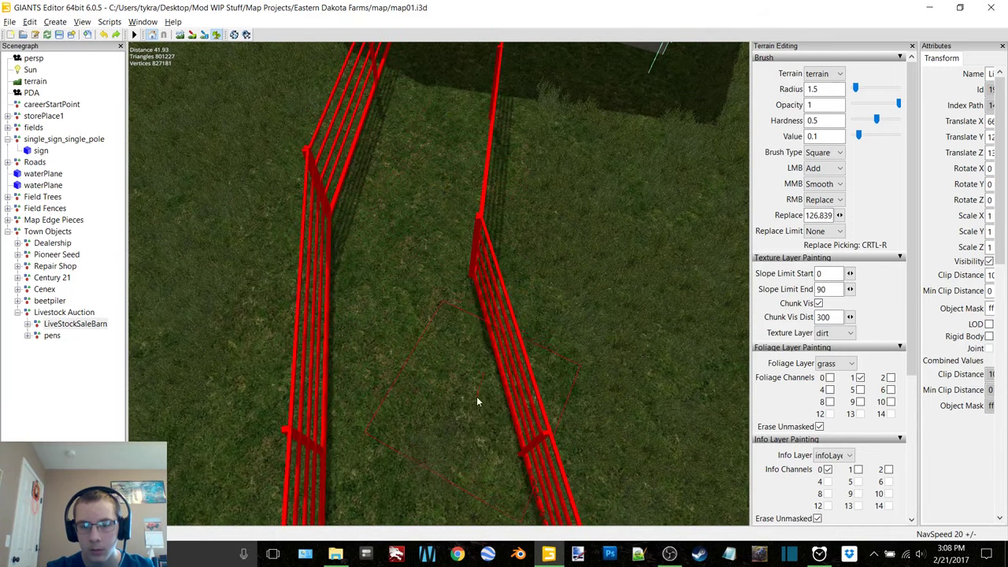
pyautogui.moveTo(477, 401); pyautogui.dragTo(410, 99, button='middle')
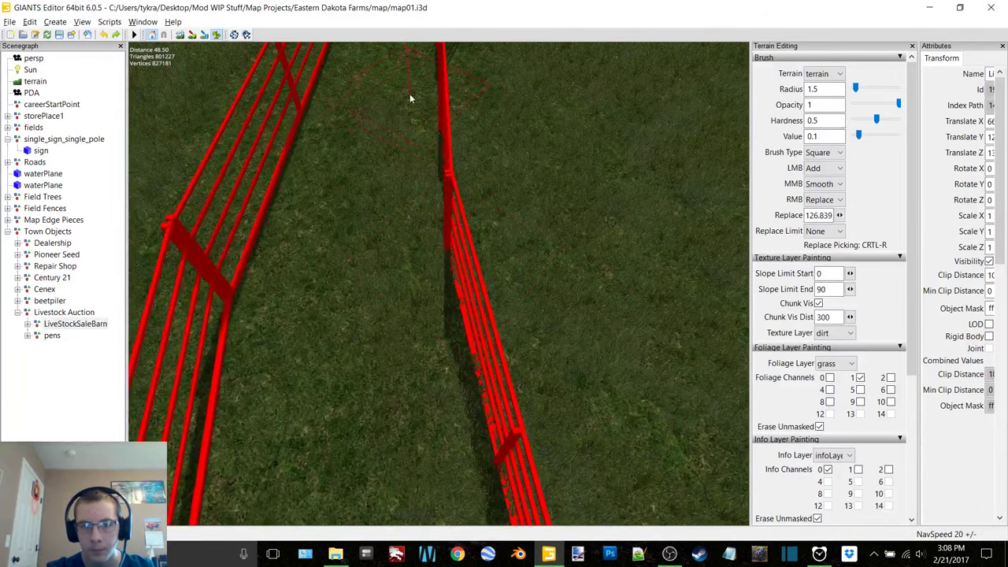
pyautogui.moveTo(421, 343); pyautogui.dragTo(401, 180, button='middle')
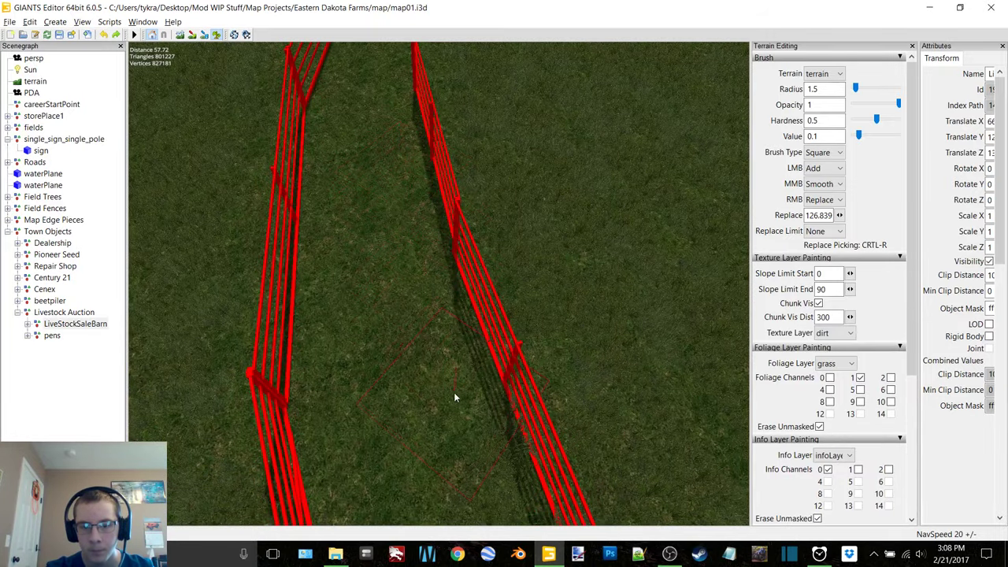
pyautogui.moveTo(454, 396); pyautogui.dragTo(407, 227, button='middle')
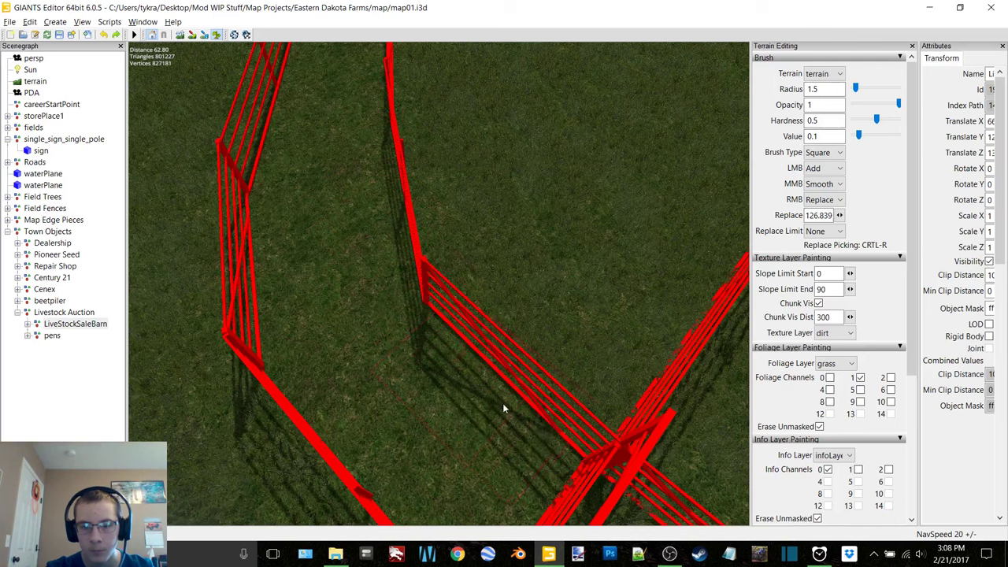
# - Increase the brush radius to 2.5 and clear the grass foliage along the pen fence beyond the crossing fence
pyautogui.keyDown('alt'); pyautogui.moveTo(315, 346); pyautogui.dragTo(554, 322); pyautogui.keyUp('alt')
pyautogui.scroll(3, 552, 319)
pyautogui.moveTo(552, 321); pyautogui.dragTo(596, 270, button='middle')
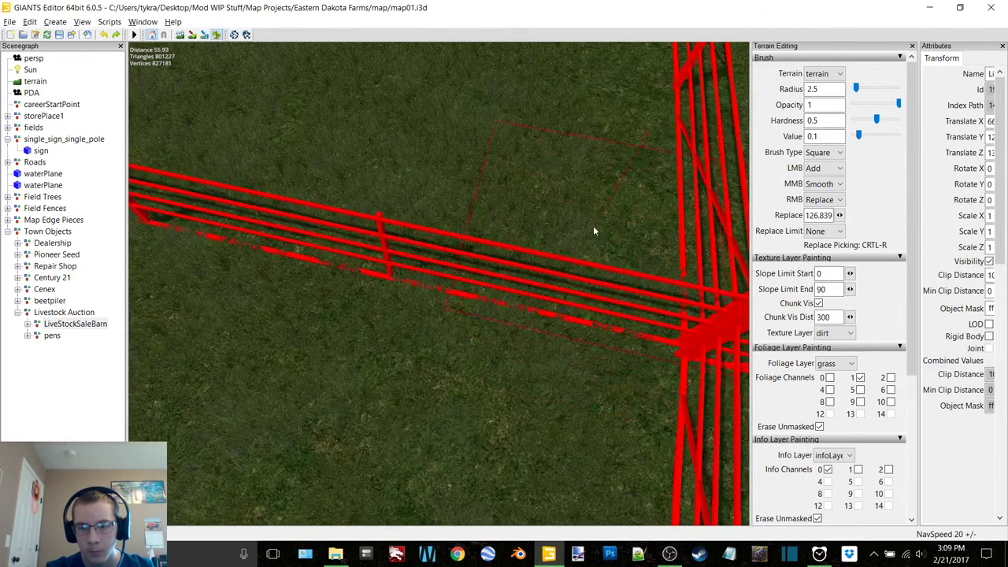
pyautogui.rightClick(594, 228)
pyautogui.rightClick(358, 200)
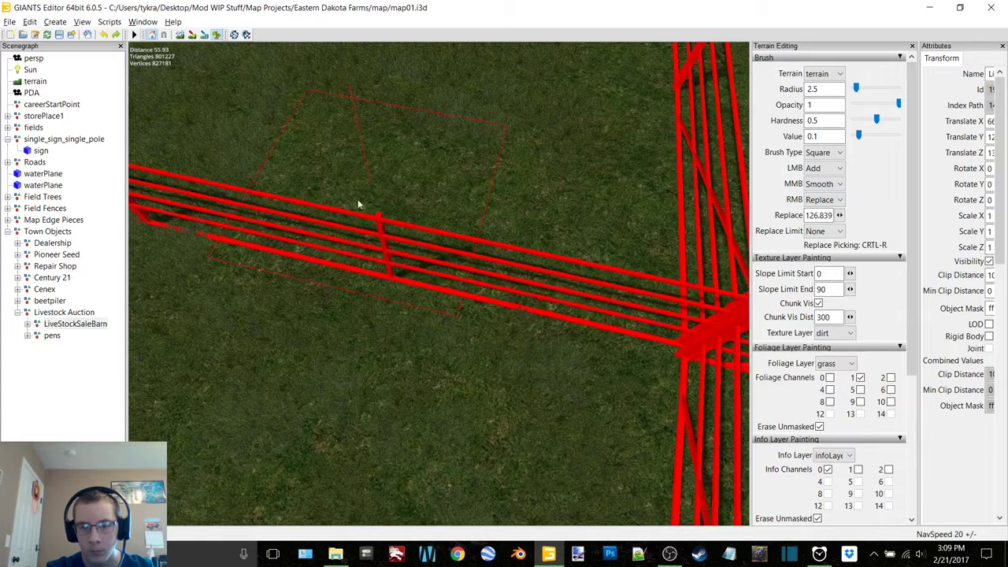
pyautogui.moveTo(358, 205); pyautogui.dragTo(410, 225, button='middle')
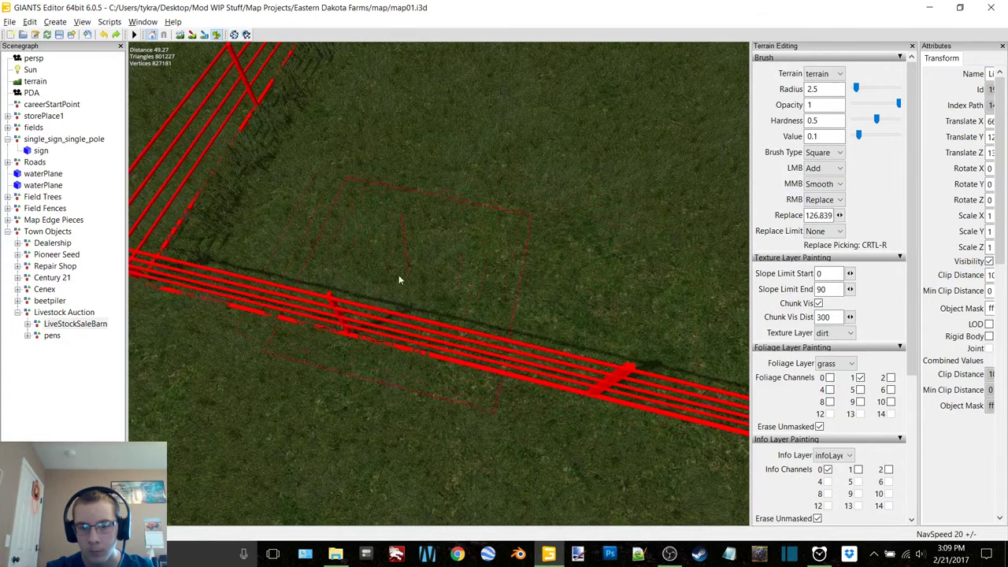
pyautogui.rightClick(374, 257)
# - Clear the grass foliage around the pen's fence corner and along the adjoining fence up to the loading chute alley
pyautogui.keyDown('alt'); pyautogui.moveTo(374, 257); pyautogui.dragTo(444, 256, button='middle'); pyautogui.keyUp('alt')
pyautogui.keyDown('alt'); pyautogui.moveTo(444, 257); pyautogui.dragTo(588, 251); pyautogui.keyUp('alt')
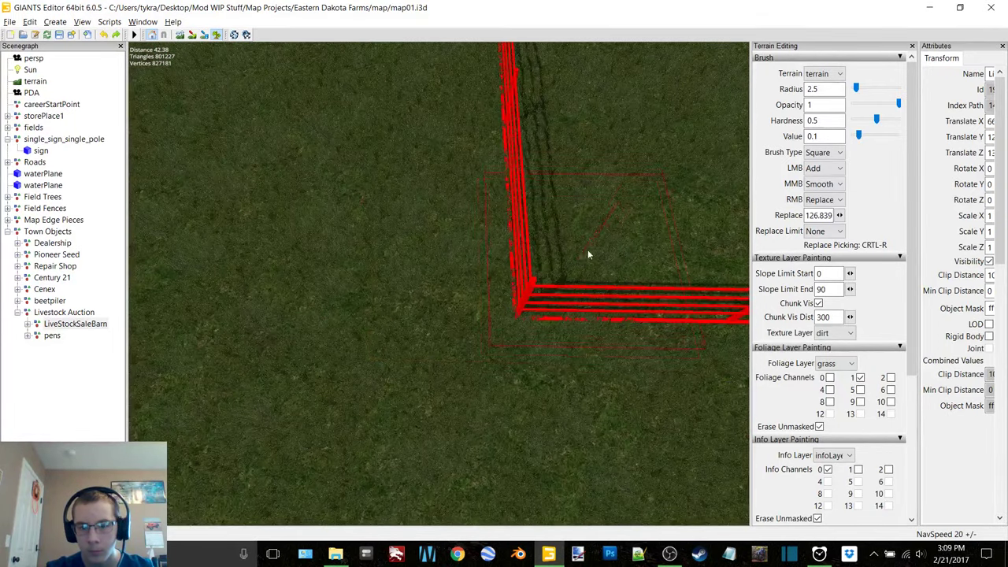
pyautogui.moveTo(582, 242); pyautogui.dragTo(598, 300, button='middle')
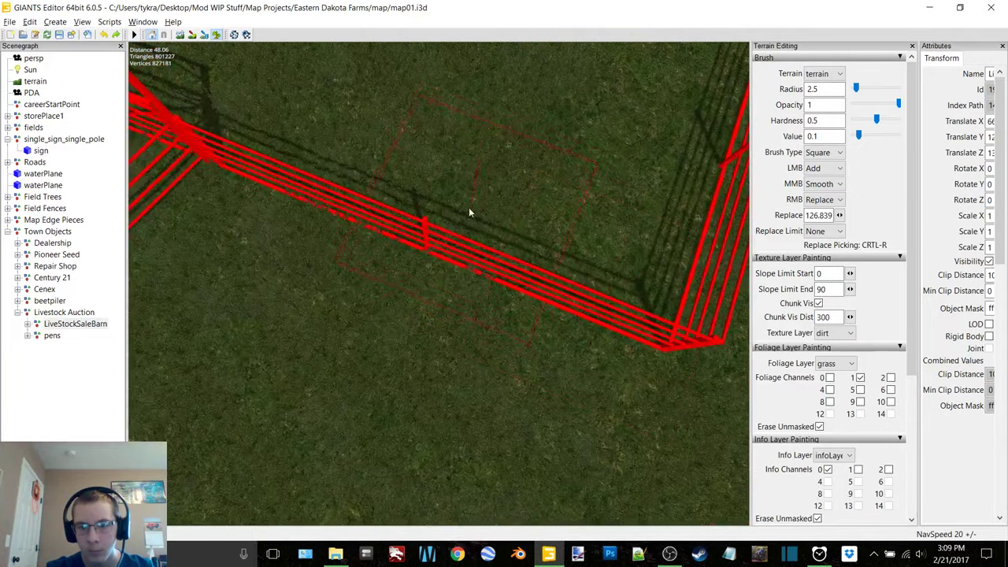
pyautogui.moveTo(329, 143); pyautogui.dragTo(424, 172, button='middle')
pyautogui.keyDown('alt'); pyautogui.moveTo(427, 173); pyautogui.dragTo(422, 173); pyautogui.keyUp('alt')
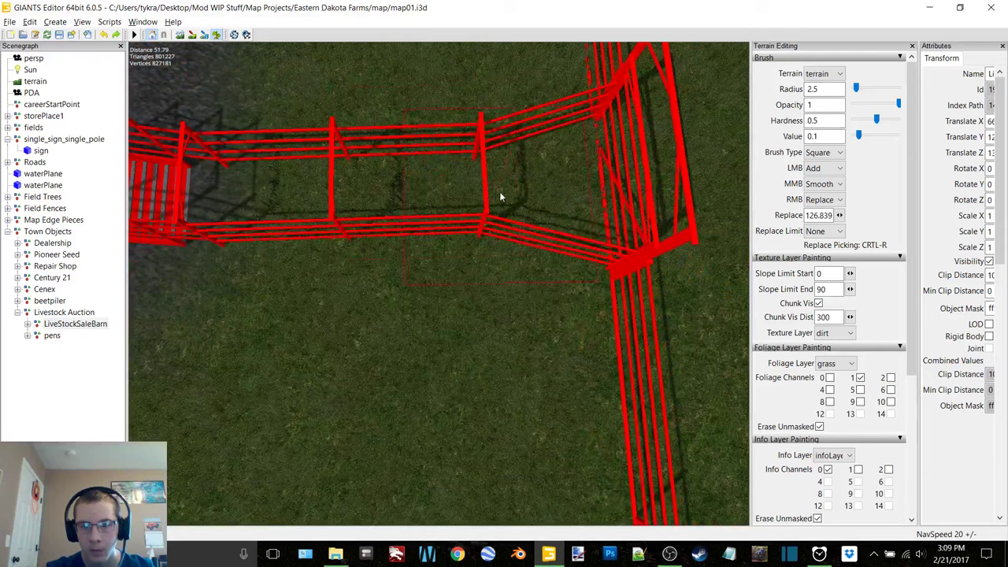
# - Enlarge the brush radius to 5 and on to 6.25, clearing the grass foliage from the enclosures beside the loading chutes
pyautogui.moveTo(349, 196)
pyautogui.mouseDown(button='middle')
pyautogui.moveTo(367, 190)
pyautogui.moveTo(351, 207)
pyautogui.moveTo(370, 225)
pyautogui.moveTo(351, 307)
pyautogui.moveTo(365, 355)
pyautogui.moveTo(457, 315)
pyautogui.moveTo(676, 278)
pyautogui.moveTo(580, 285)
pyautogui.mouseUp(button='middle')
pyautogui.keyDown('shift'); pyautogui.scroll(2, 562, 287); pyautogui.keyUp('shift')
pyautogui.keyDown('shift'); pyautogui.scroll(1, 563, 287); pyautogui.keyUp('shift')
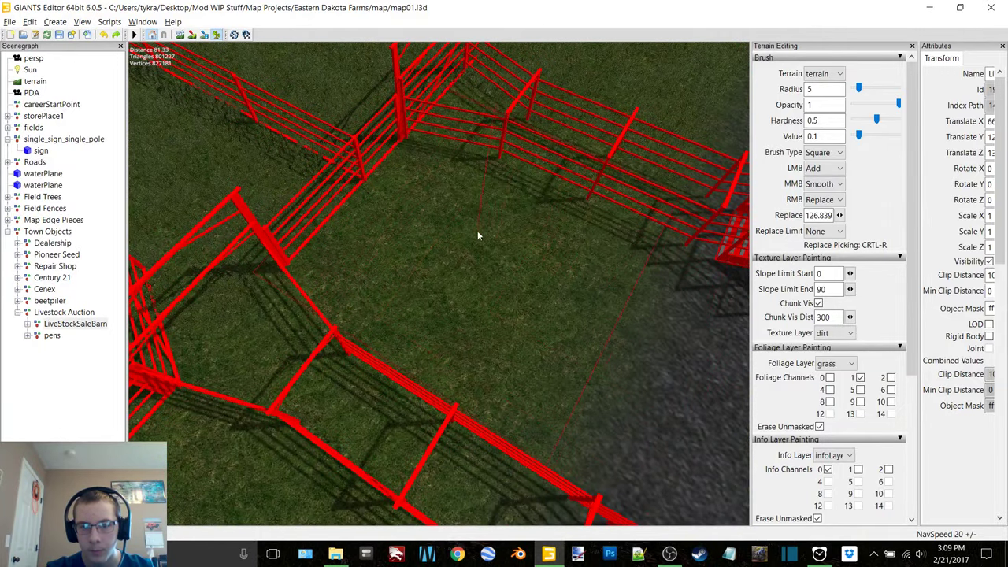
pyautogui.moveTo(480, 233)
pyautogui.mouseDown(button='middle')
pyautogui.moveTo(492, 246)
pyautogui.moveTo(471, 279)
pyautogui.moveTo(411, 262)
pyautogui.moveTo(414, 254)
pyautogui.mouseUp(button='middle')
pyautogui.keyDown('shift'); pyautogui.scroll(1, 413, 260); pyautogui.keyUp('shift')
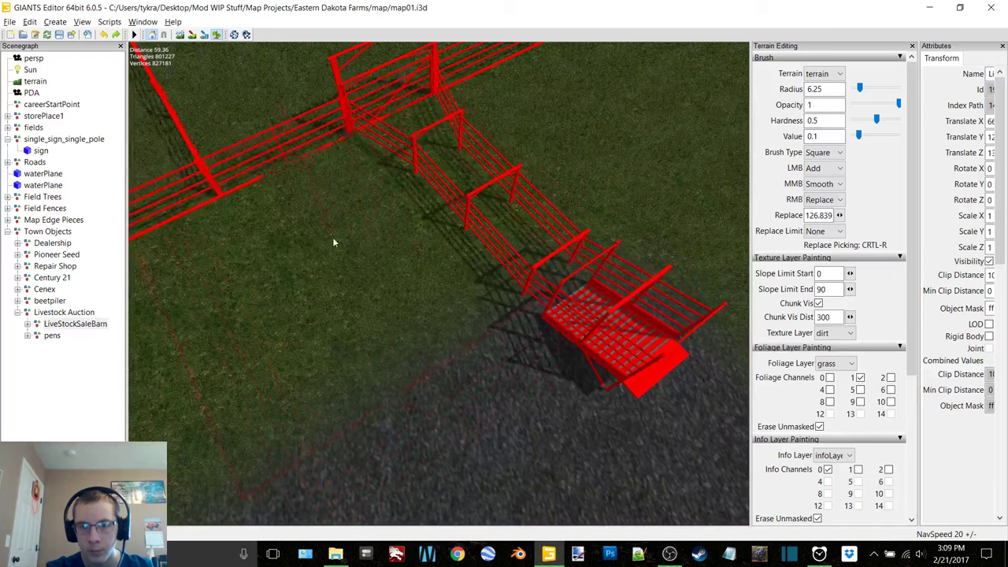
pyautogui.moveTo(309, 265); pyautogui.dragTo(427, 209, button='middle')
pyautogui.scroll(5, 433, 205)
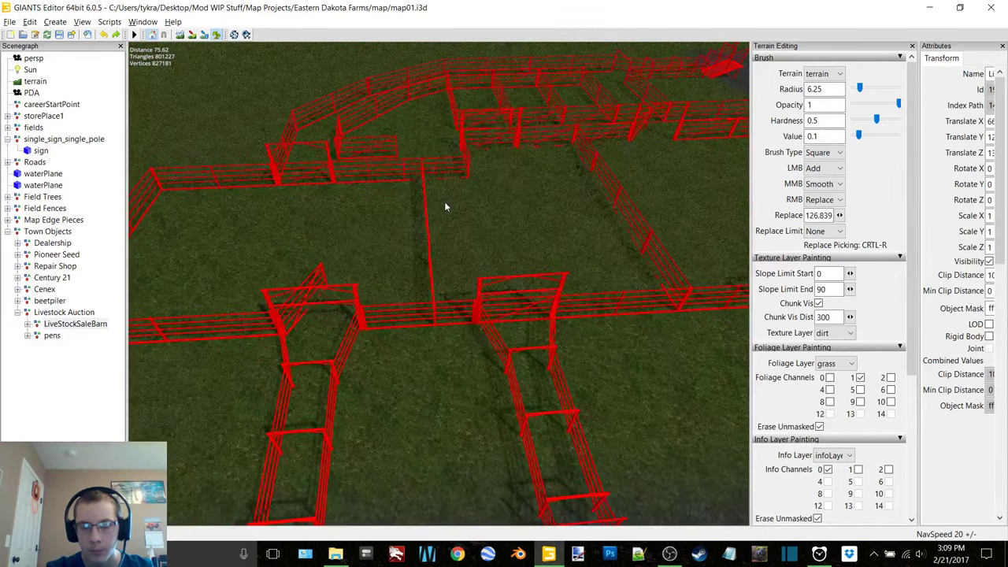
# - Hide the pens group and clear the grass foliage from the exposed ground where the pens stand
pyautogui.click(52, 336)
pyautogui.click(989, 261)
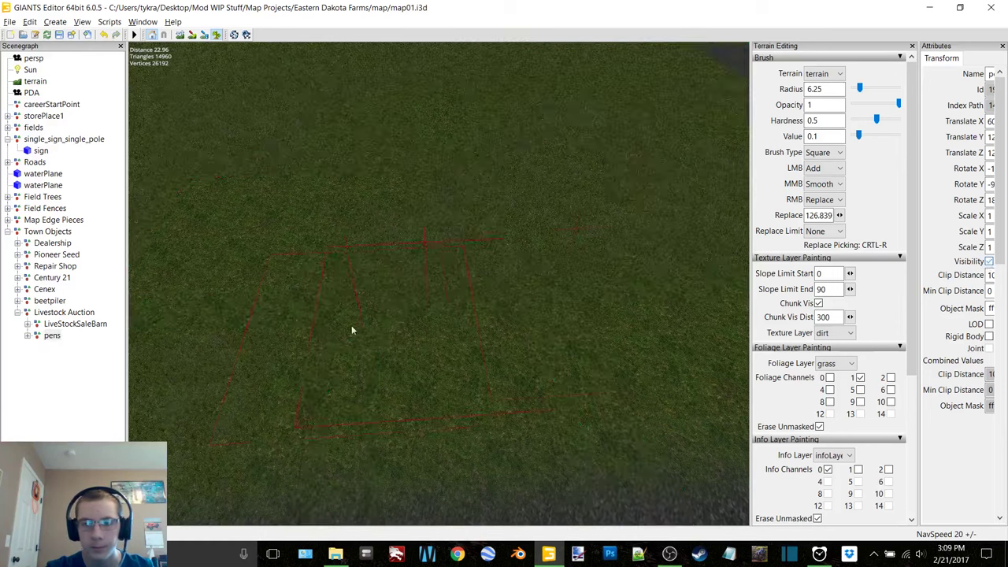
pyautogui.click(103, 390)
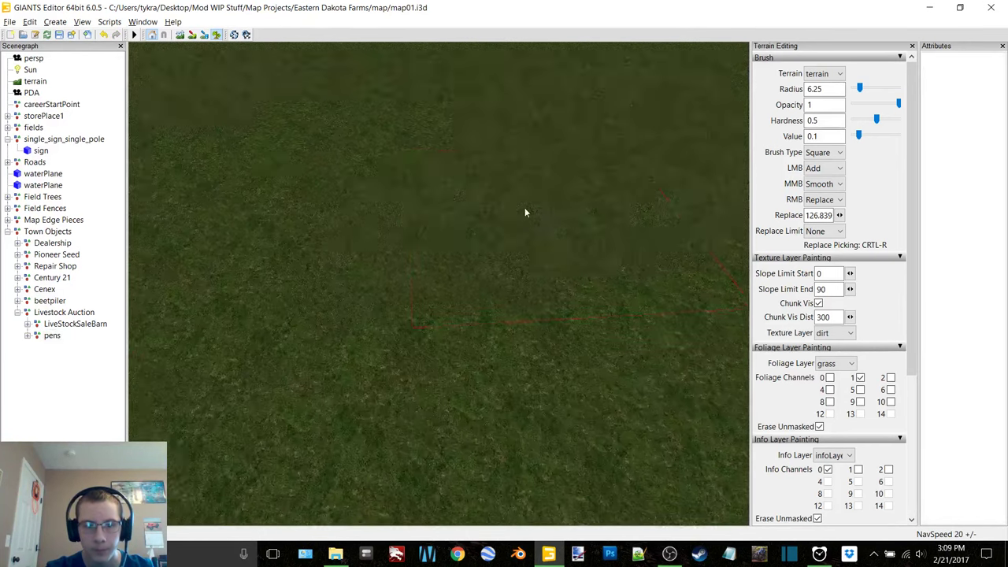
pyautogui.moveTo(550, 229)
pyautogui.keyDown('alt'); pyautogui.mouseDown(button='middle')
pyautogui.moveTo(581, 235)
pyautogui.moveTo(628, 189)
pyautogui.moveTo(611, 156)
pyautogui.mouseUp(button='middle'); pyautogui.keyUp('alt')
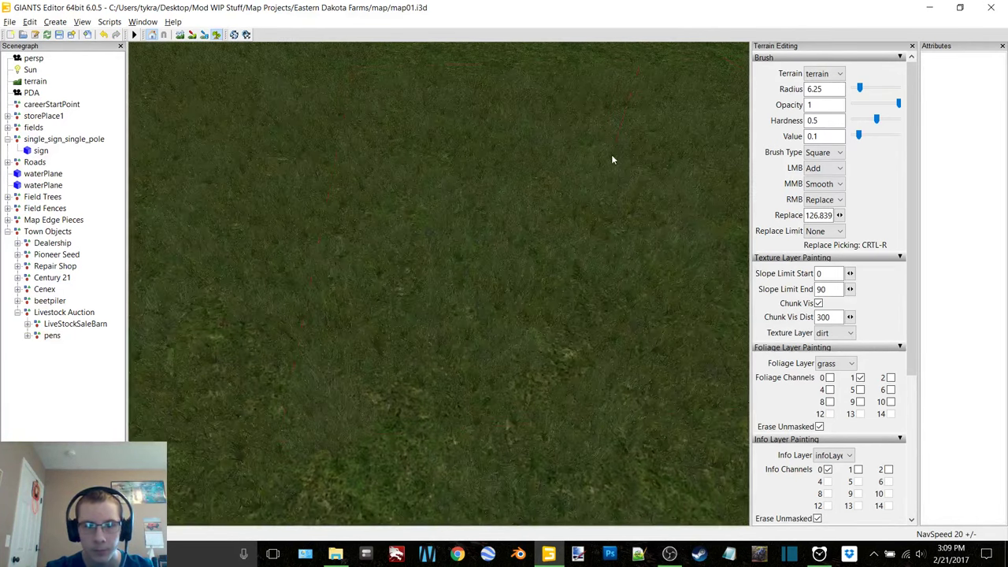
pyautogui.moveTo(598, 163); pyautogui.dragTo(512, 184, button='right')
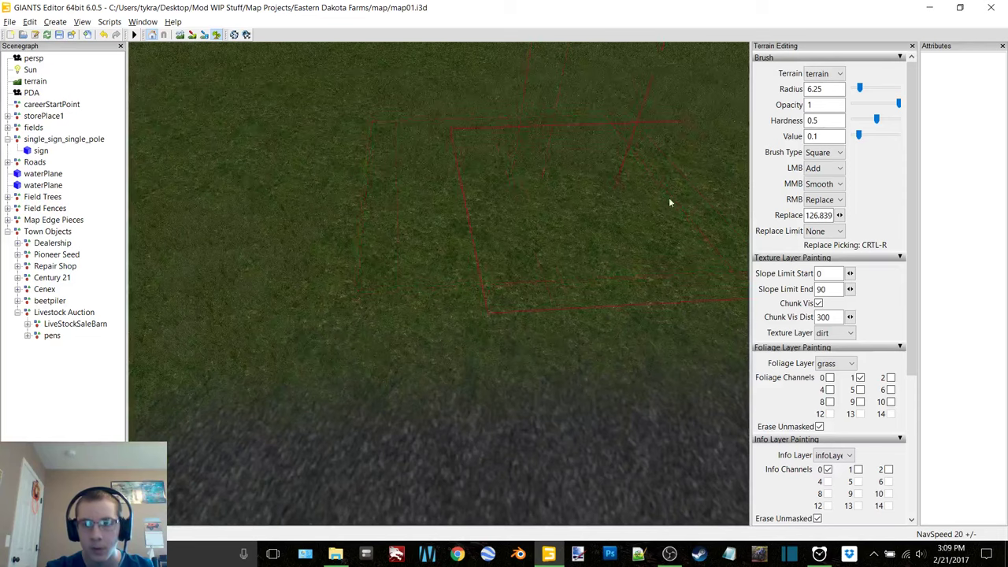
# - Switch to texture painting with brush radius 4 and paint dirt over the grass along the edge of the asphalt
pyautogui.scroll(-11, 647, 208)
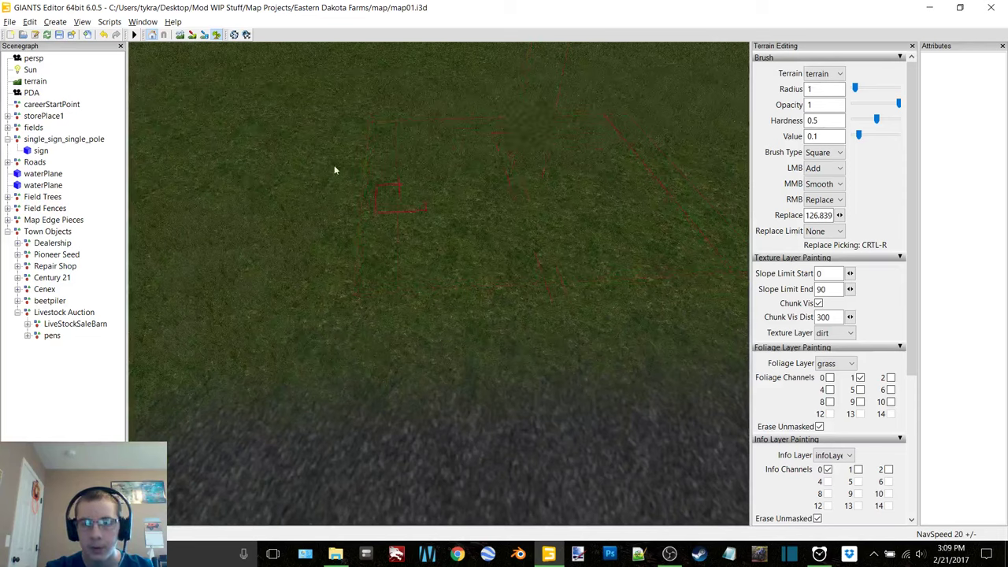
pyautogui.keyDown('ctrl'); pyautogui.scroll(3, 510, 194); pyautogui.keyUp('ctrl')
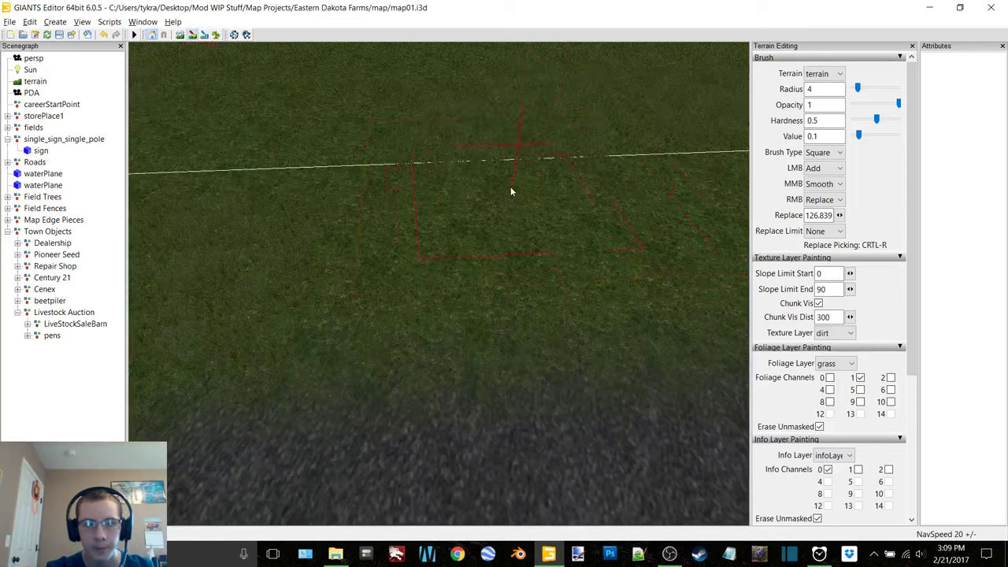
pyautogui.moveTo(510, 190); pyautogui.dragTo(502, 230)
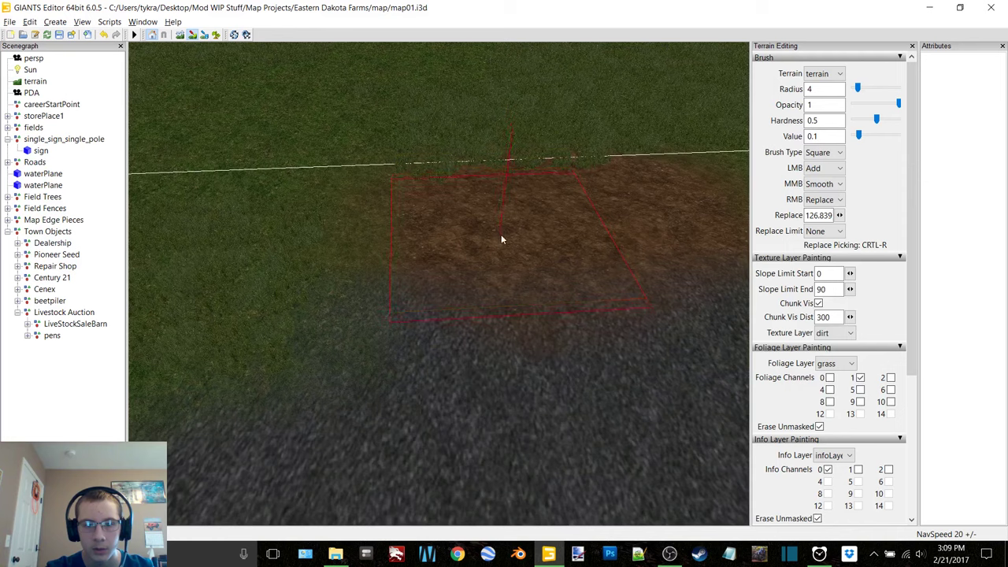
pyautogui.moveTo(422, 258)
pyautogui.mouseDown()
pyautogui.moveTo(394, 256)
pyautogui.moveTo(509, 247)
pyautogui.mouseUp()
pyautogui.keyDown('alt'); pyautogui.moveTo(509, 248); pyautogui.dragTo(389, 292, button='middle'); pyautogui.keyUp('alt')
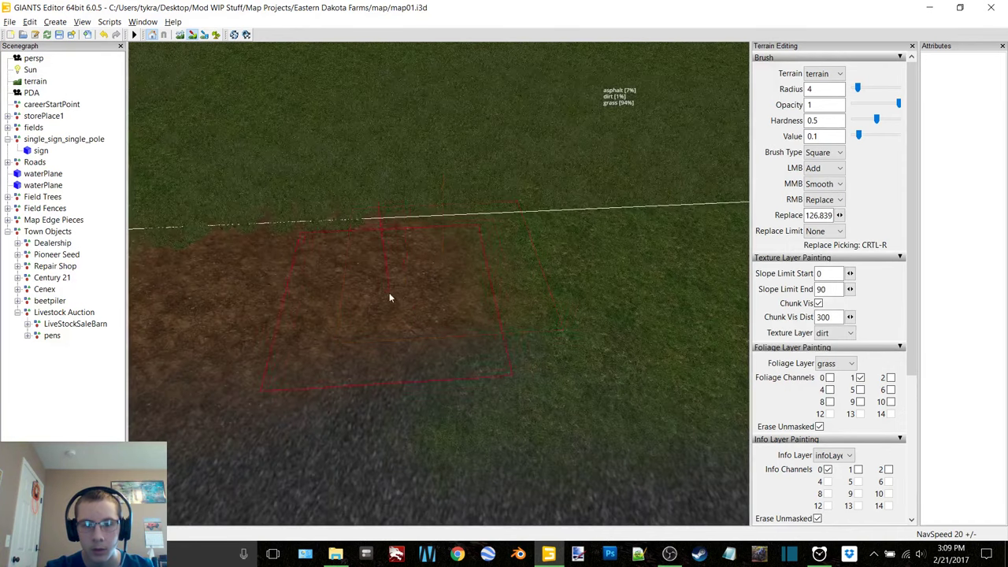
pyautogui.moveTo(389, 293); pyautogui.dragTo(515, 288)
pyautogui.moveTo(523, 288)
pyautogui.keyDown('alt'); pyautogui.mouseDown(button='middle')
pyautogui.moveTo(412, 281)
pyautogui.moveTo(438, 265)
pyautogui.mouseUp(button='middle'); pyautogui.keyUp('alt')
# - Extend the dirt texture as a strip across the grass to the neighbouring asphalt pad
pyautogui.moveTo(356, 243)
pyautogui.mouseDown()
pyautogui.moveTo(329, 248)
pyautogui.moveTo(407, 243)
pyautogui.moveTo(408, 197)
pyautogui.mouseUp()
pyautogui.moveTo(448, 189)
pyautogui.keyDown('alt'); pyautogui.mouseDown(button='middle')
pyautogui.moveTo(419, 229)
pyautogui.moveTo(434, 202)
pyautogui.mouseUp(button='middle'); pyautogui.keyUp('alt')
pyautogui.moveTo(433, 202)
pyautogui.mouseDown()
pyautogui.moveTo(385, 228)
pyautogui.moveTo(415, 252)
pyautogui.moveTo(490, 260)
pyautogui.moveTo(477, 161)
pyautogui.mouseUp()
pyautogui.keyDown('alt'); pyautogui.moveTo(478, 161); pyautogui.dragTo(422, 278, button='middle'); pyautogui.keyUp('alt')
pyautogui.moveTo(422, 278)
pyautogui.mouseDown()
pyautogui.moveTo(397, 289)
pyautogui.moveTo(398, 242)
pyautogui.mouseUp()
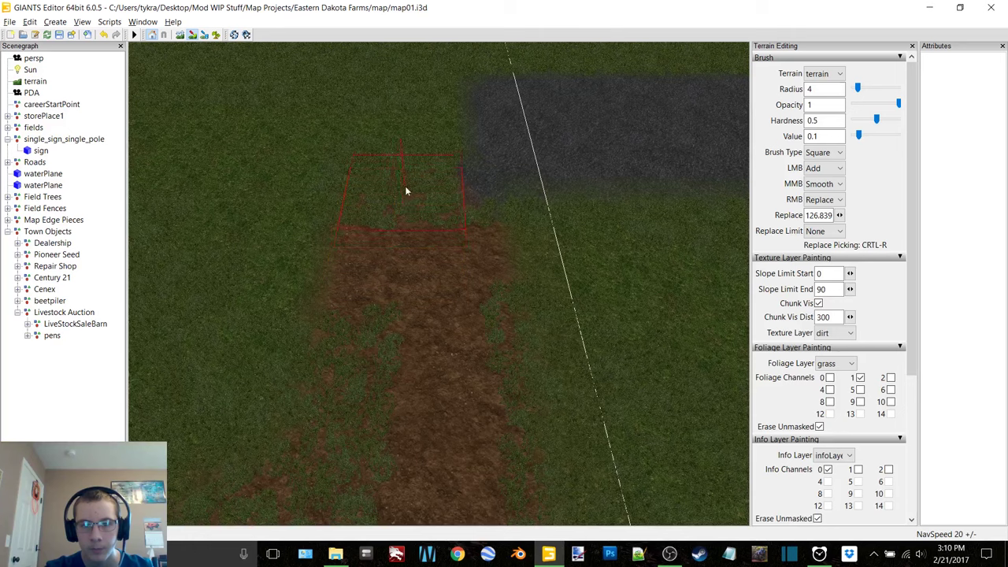
pyautogui.moveTo(405, 134)
pyautogui.mouseDown(button='right')
pyautogui.moveTo(430, 210)
pyautogui.moveTo(470, 241)
pyautogui.moveTo(417, 201)
pyautogui.moveTo(510, 226)
pyautogui.moveTo(430, 298)
pyautogui.moveTo(326, 293)
pyautogui.moveTo(515, 260)
pyautogui.moveTo(450, 245)
pyautogui.mouseUp(button='right')
pyautogui.moveTo(450, 242)
pyautogui.keyDown('alt'); pyautogui.mouseDown()
pyautogui.moveTo(466, 230)
pyautogui.moveTo(430, 251)
pyautogui.moveTo(510, 420)
pyautogui.mouseUp(); pyautogui.keyUp('alt')
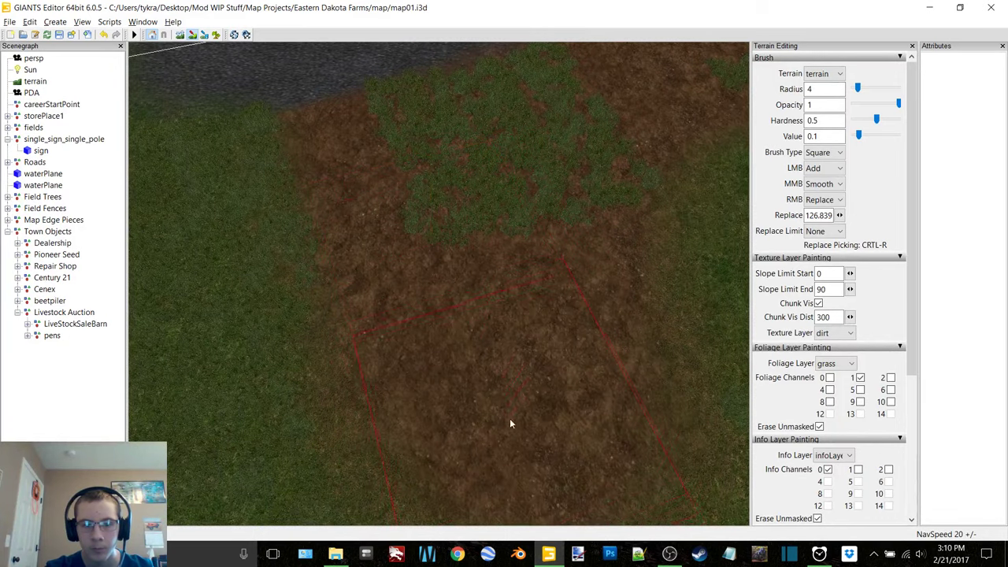
# - Continue the dirt strip at radius 4 along the outer side of the pen area, out into the open grass
pyautogui.moveTo(510, 421)
pyautogui.keyDown('alt'); pyautogui.mouseDown(button='middle')
pyautogui.moveTo(565, 327)
pyautogui.moveTo(509, 260)
pyautogui.moveTo(453, 251)
pyautogui.mouseUp(button='middle'); pyautogui.keyUp('alt')
pyautogui.moveTo(453, 250)
pyautogui.keyDown('alt'); pyautogui.mouseDown()
pyautogui.moveTo(459, 239)
pyautogui.moveTo(508, 236)
pyautogui.mouseUp(); pyautogui.keyUp('alt')
pyautogui.moveTo(539, 166)
pyautogui.mouseDown()
pyautogui.moveTo(509, 159)
pyautogui.moveTo(517, 406)
pyautogui.mouseUp()
pyautogui.moveTo(569, 272)
pyautogui.keyDown('alt'); pyautogui.mouseDown(button='middle')
pyautogui.moveTo(550, 228)
pyautogui.moveTo(553, 198)
pyautogui.moveTo(542, 231)
pyautogui.moveTo(524, 227)
pyautogui.mouseUp(button='middle'); pyautogui.keyUp('alt')
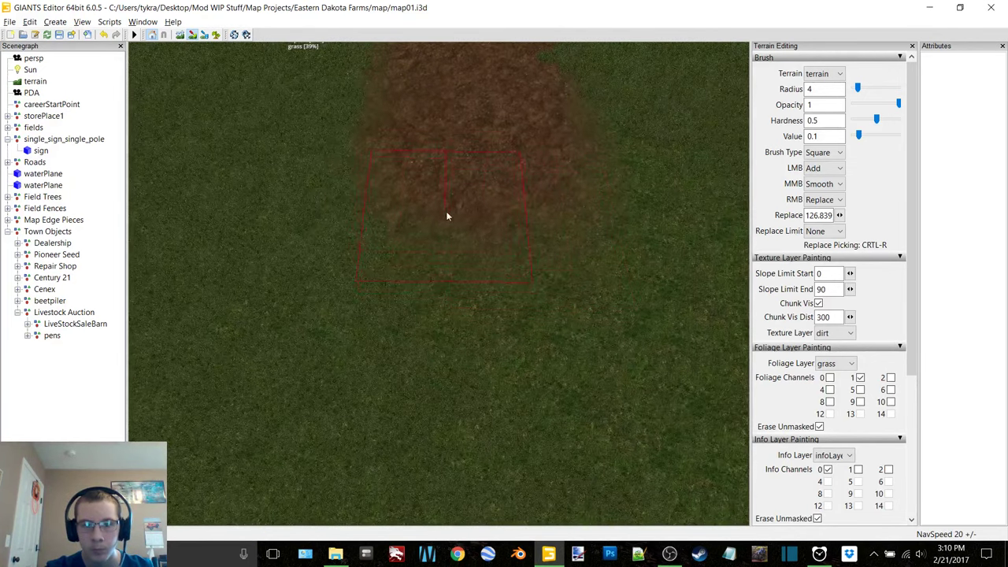
pyautogui.moveTo(445, 215)
pyautogui.mouseDown()
pyautogui.moveTo(464, 263)
pyautogui.moveTo(516, 306)
pyautogui.mouseUp()
pyautogui.moveTo(563, 331)
pyautogui.mouseDown()
pyautogui.moveTo(628, 377)
pyautogui.moveTo(658, 379)
pyautogui.mouseUp()
pyautogui.keyDown('alt'); pyautogui.moveTo(658, 379); pyautogui.dragTo(567, 251, button='middle'); pyautogui.keyUp('alt')
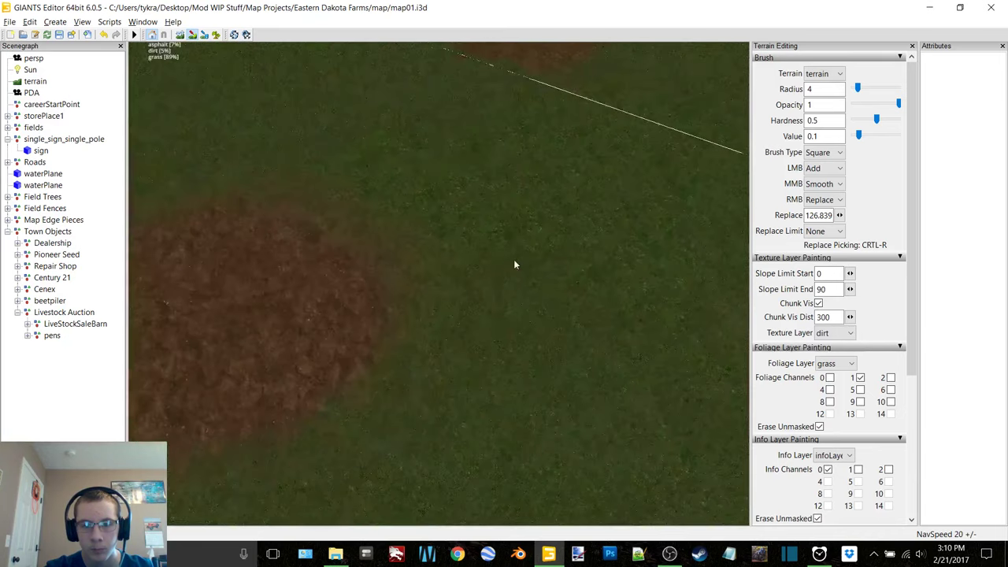
# - Paint dirt around the corner of the pen area and back to the first strip, closing a ring around its grass centre
pyautogui.moveTo(513, 260)
pyautogui.keyDown('alt'); pyautogui.mouseDown()
pyautogui.moveTo(368, 261)
pyautogui.moveTo(457, 233)
pyautogui.mouseUp(); pyautogui.keyUp('alt')
pyautogui.moveTo(504, 279); pyautogui.dragTo(531, 314)
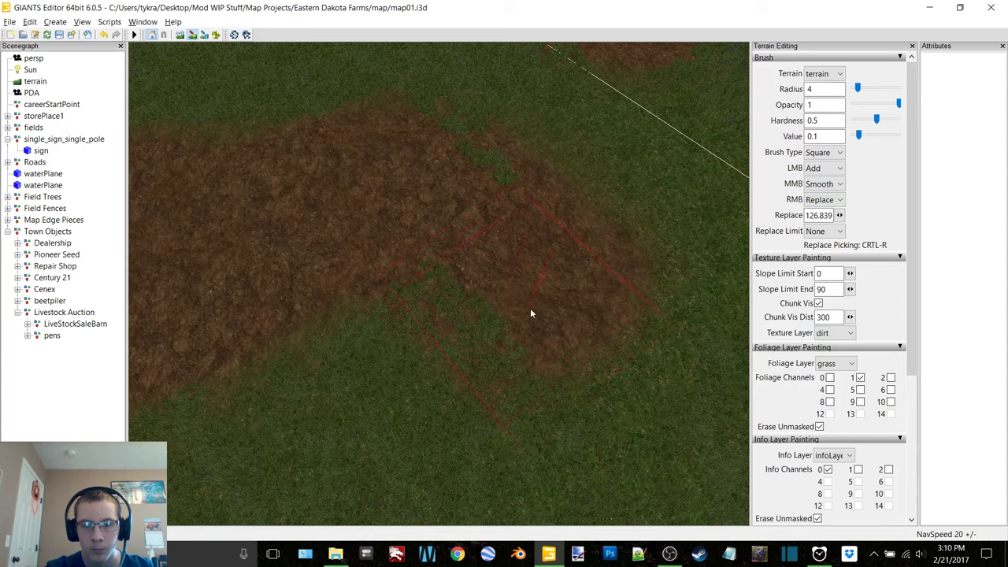
pyautogui.moveTo(561, 345); pyautogui.dragTo(580, 361)
pyautogui.keyDown('alt'); pyautogui.moveTo(556, 272); pyautogui.dragTo(449, 288, button='middle'); pyautogui.keyUp('alt')
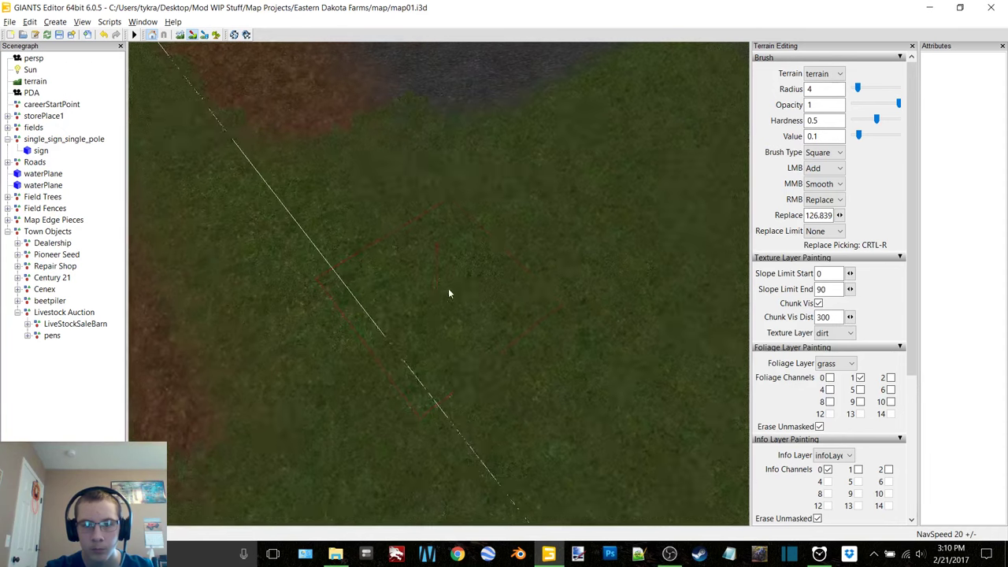
pyautogui.keyDown('alt'); pyautogui.moveTo(448, 288); pyautogui.dragTo(362, 290); pyautogui.keyUp('alt')
pyautogui.moveTo(360, 226); pyautogui.dragTo(401, 234)
pyautogui.moveTo(407, 159)
pyautogui.mouseDown(button='right')
pyautogui.moveTo(401, 219)
pyautogui.moveTo(411, 225)
pyautogui.moveTo(457, 197)
pyautogui.moveTo(443, 207)
pyautogui.moveTo(439, 299)
pyautogui.mouseUp(button='right')
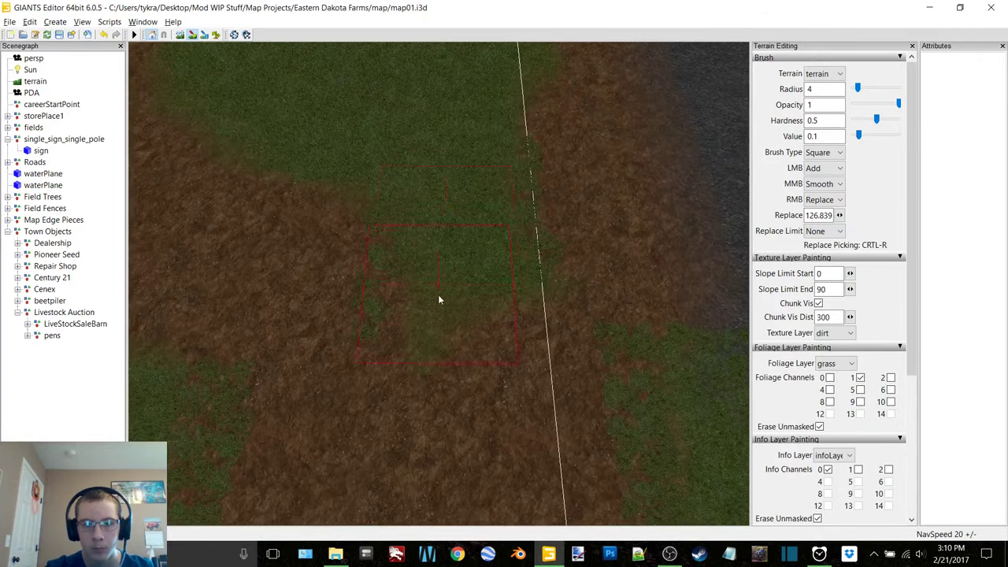
# - Change the brush type to Round with radius 2.75 and paint a narrow dirt alley from the ring towards the sale barn
pyautogui.moveTo(473, 209)
pyautogui.mouseDown(button='right')
pyautogui.moveTo(441, 396)
pyautogui.moveTo(423, 378)
pyautogui.moveTo(421, 295)
pyautogui.moveTo(507, 321)
pyautogui.moveTo(450, 291)
pyautogui.moveTo(690, 254)
pyautogui.mouseUp(button='right')
pyautogui.click(815, 153)
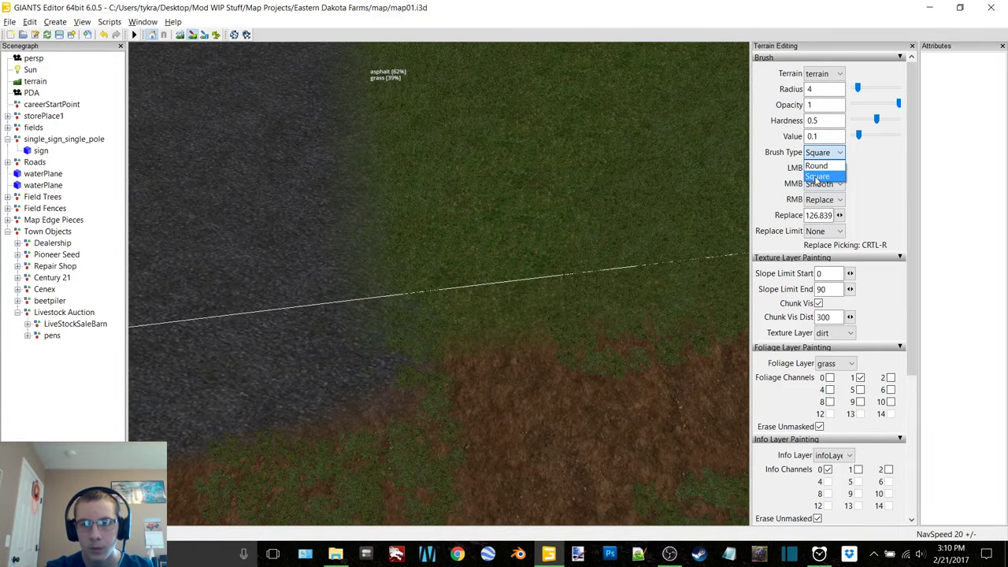
pyautogui.click(816, 176)
pyautogui.click(821, 156)
pyautogui.click(823, 168)
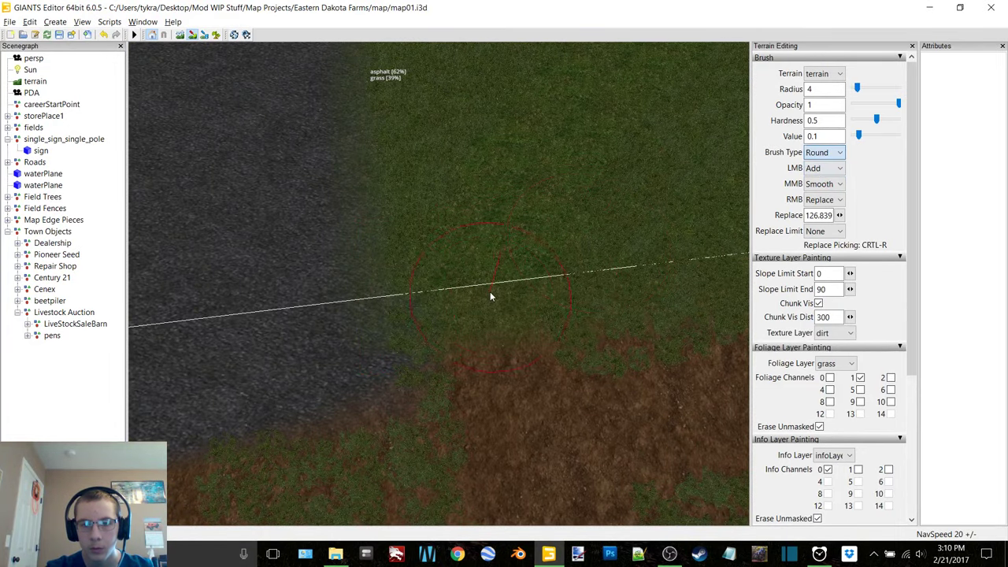
pyautogui.scroll(-5, 489, 297)
pyautogui.moveTo(532, 223); pyautogui.dragTo(484, 297)
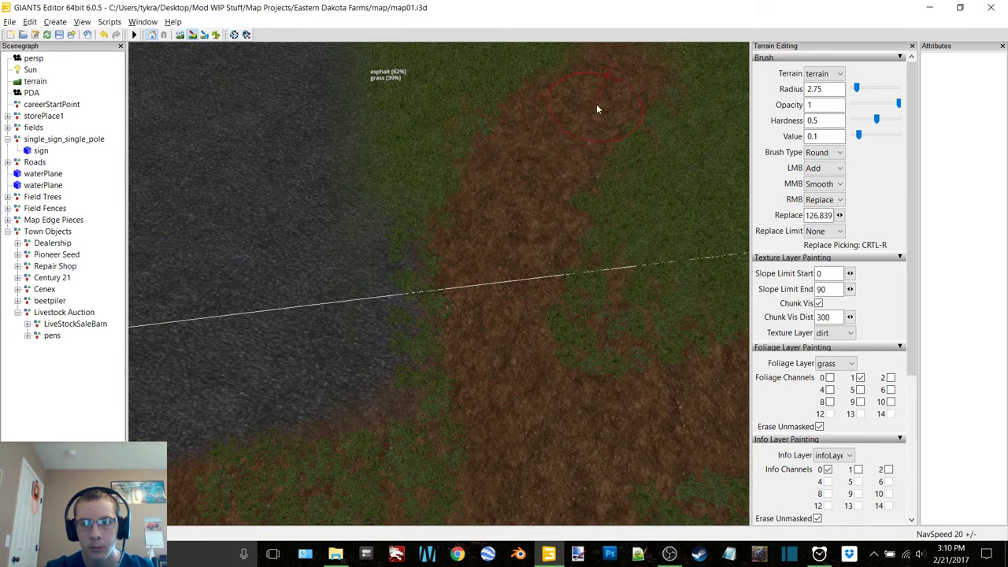
pyautogui.moveTo(596, 104); pyautogui.dragTo(501, 210, button='right')
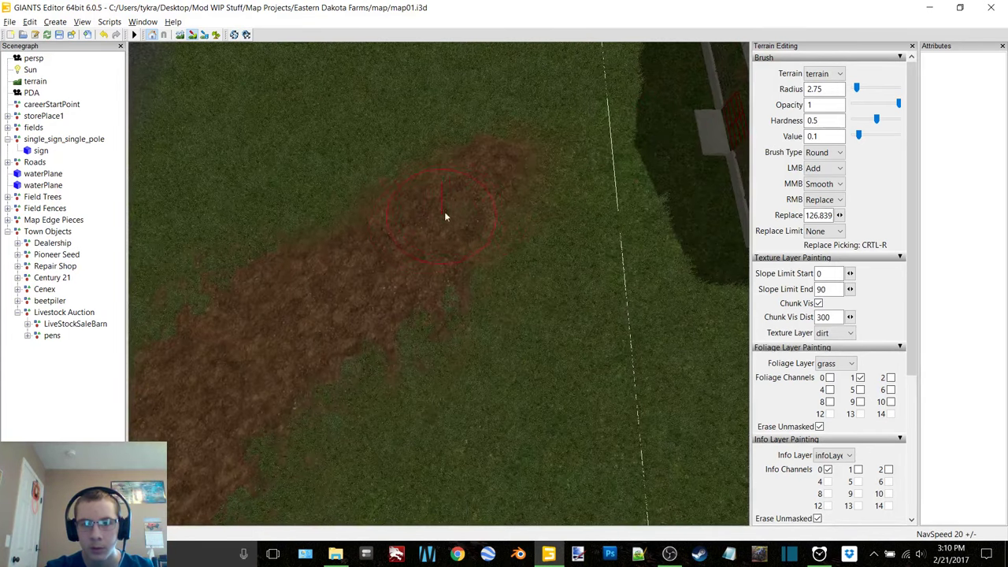
# - Extend the dirt alley up to the sale barn and enlarge the brush radius to 6
pyautogui.moveTo(638, 155)
pyautogui.mouseDown(button='right')
pyautogui.moveTo(405, 197)
pyautogui.moveTo(454, 216)
pyautogui.mouseUp(button='right')
pyautogui.moveTo(455, 214)
pyautogui.keyDown('alt'); pyautogui.mouseDown()
pyautogui.moveTo(294, 169)
pyautogui.moveTo(395, 194)
pyautogui.moveTo(406, 244)
pyautogui.moveTo(439, 229)
pyautogui.mouseUp(); pyautogui.keyUp('alt')
pyautogui.scroll(7, 439, 230)
pyautogui.scroll(6, 439, 229)
pyautogui.moveTo(439, 229)
pyautogui.keyDown('alt'); pyautogui.mouseDown(button='right')
pyautogui.moveTo(470, 233)
pyautogui.moveTo(377, 318)
pyautogui.mouseUp(button='right'); pyautogui.keyUp('alt')
# - Switch to Alarms & Clock, reset the 30-minute timer and minimise its window
pyautogui.click(807, 504)
pyautogui.click(803, 498)
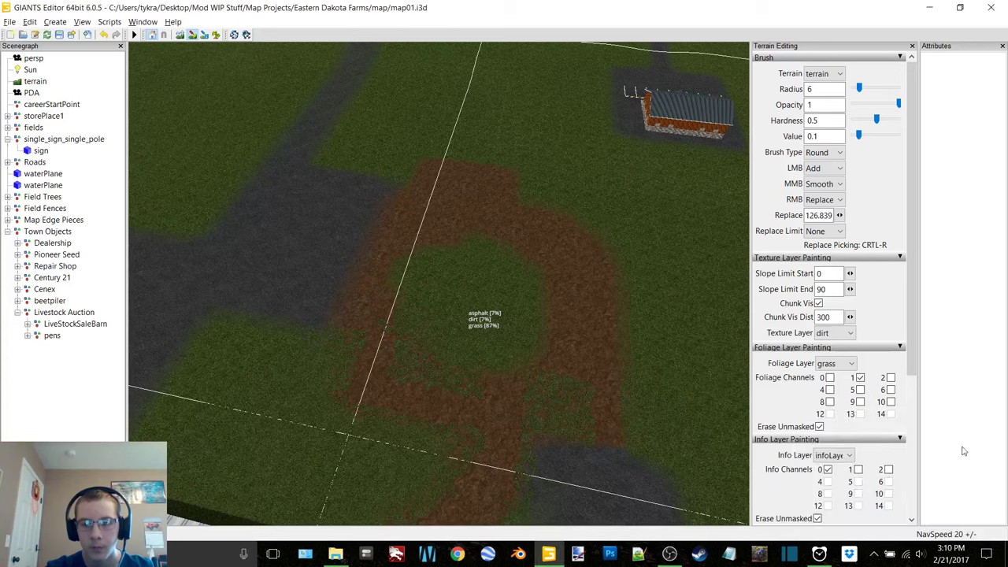
pyautogui.click(819, 554)
pyautogui.click(430, 224)
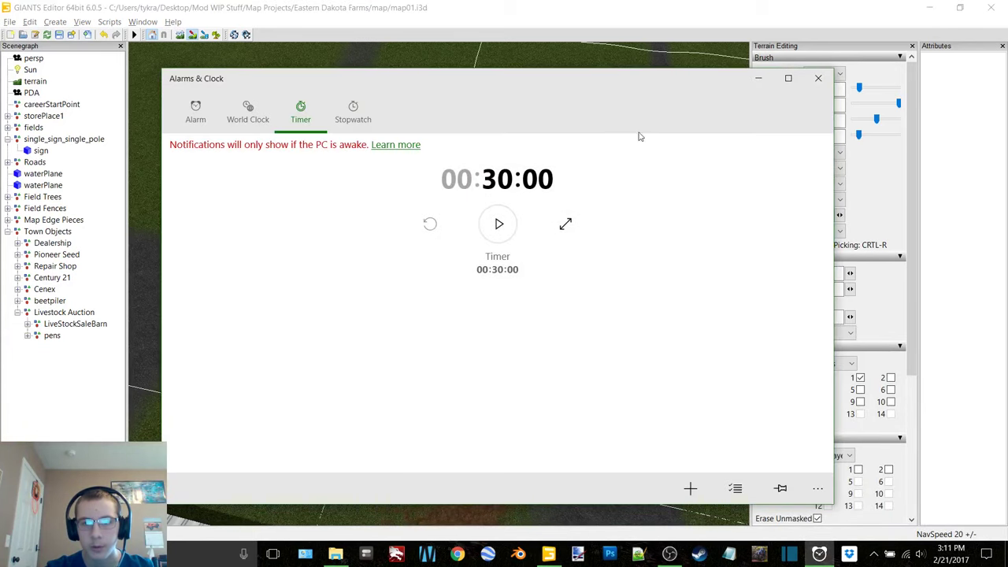
pyautogui.click(759, 79)
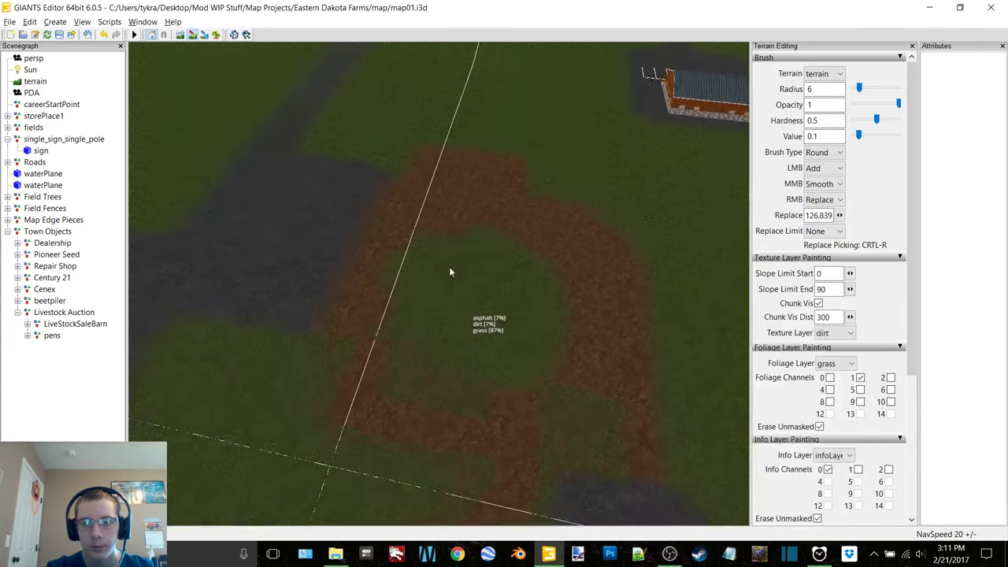
# - Fill the grass centre of the dirt ring with dirt using the round brush at radius 6
pyautogui.scroll(-1, 441, 313)
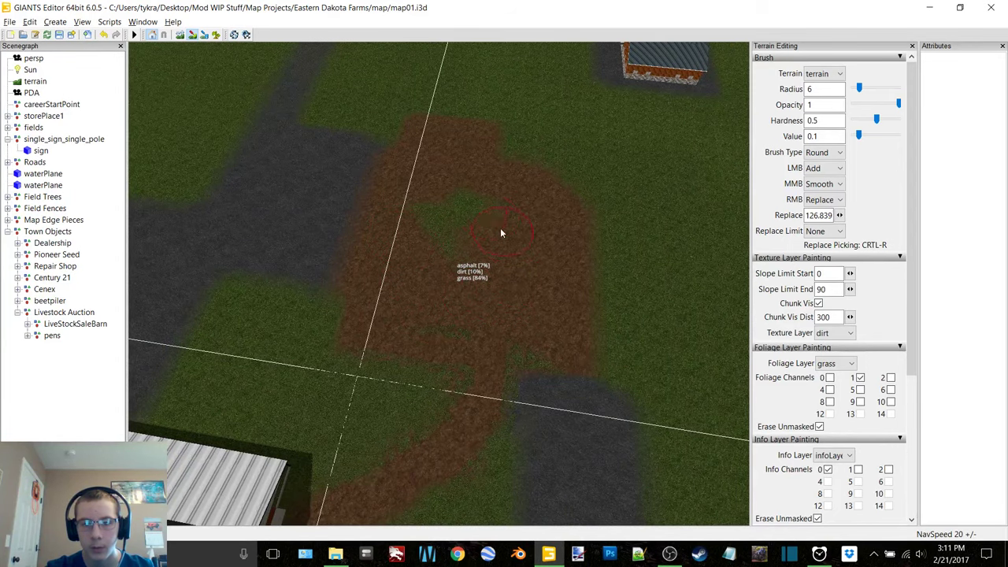
pyautogui.scroll(5, 487, 269)
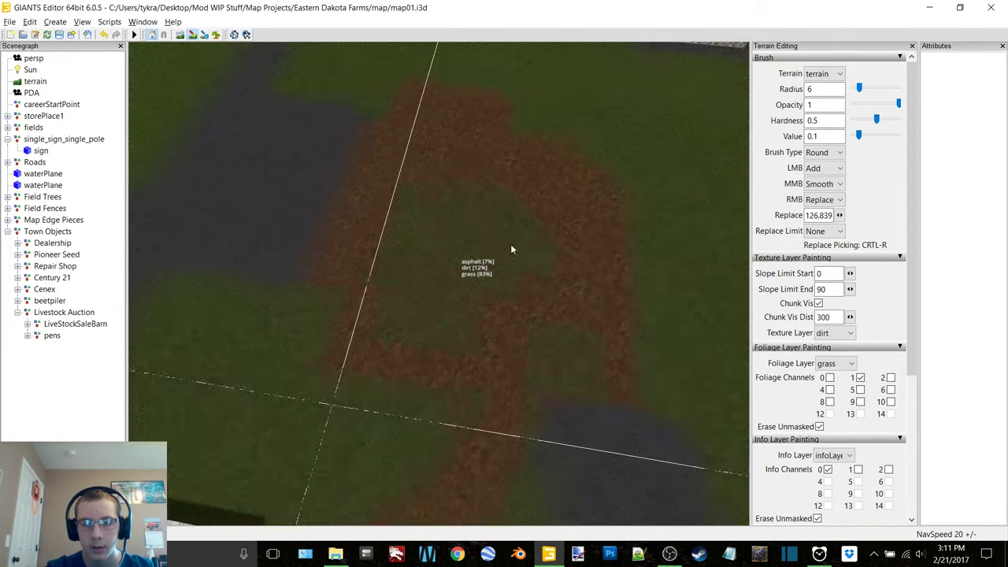
# - Switch to foliage painting with a Square brush at radius 6 and erase the grass foliage from the dirt-filled centre of the ring
pyautogui.click(828, 152)
pyautogui.click(819, 172)
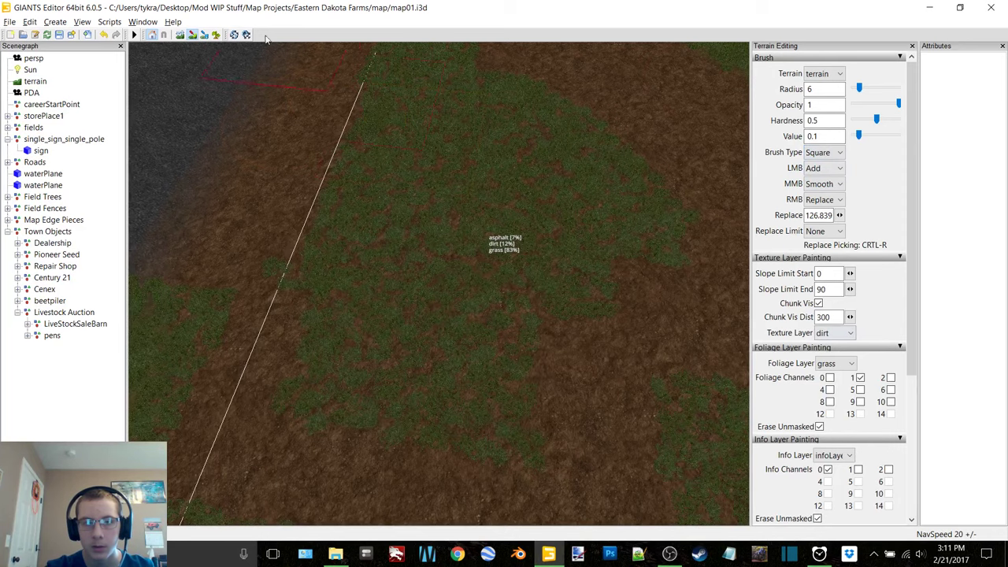
pyautogui.click(215, 36)
pyautogui.moveTo(378, 159)
pyautogui.keyDown('alt'); pyautogui.mouseDown()
pyautogui.moveTo(430, 271)
pyautogui.moveTo(442, 210)
pyautogui.moveTo(594, 216)
pyautogui.mouseUp(); pyautogui.keyUp('alt')
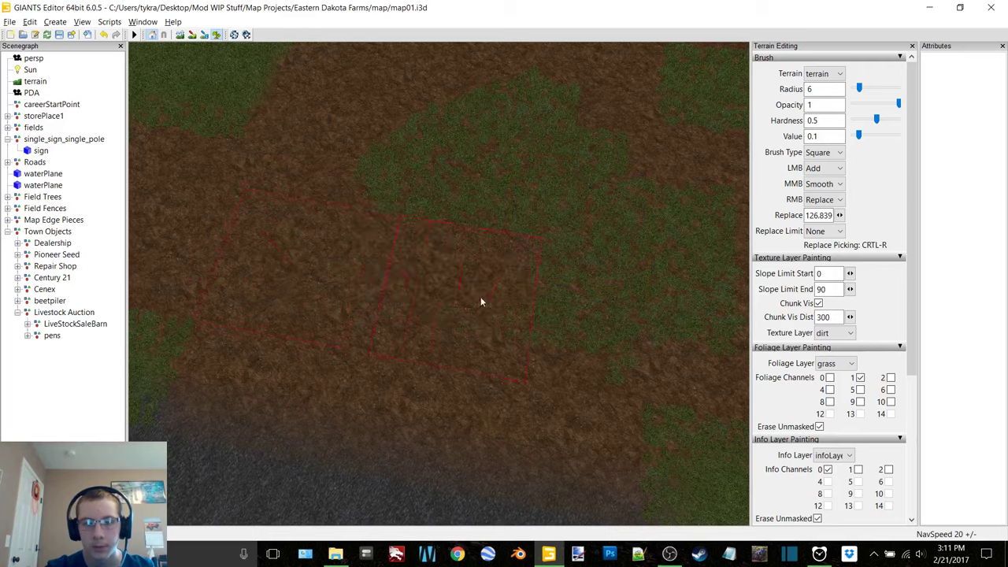
pyautogui.keyDown('ctrl'); pyautogui.moveTo(482, 301); pyautogui.dragTo(507, 249); pyautogui.keyUp('ctrl')
pyautogui.keyDown('alt'); pyautogui.moveTo(506, 249); pyautogui.dragTo(463, 244, button='middle'); pyautogui.keyUp('alt')
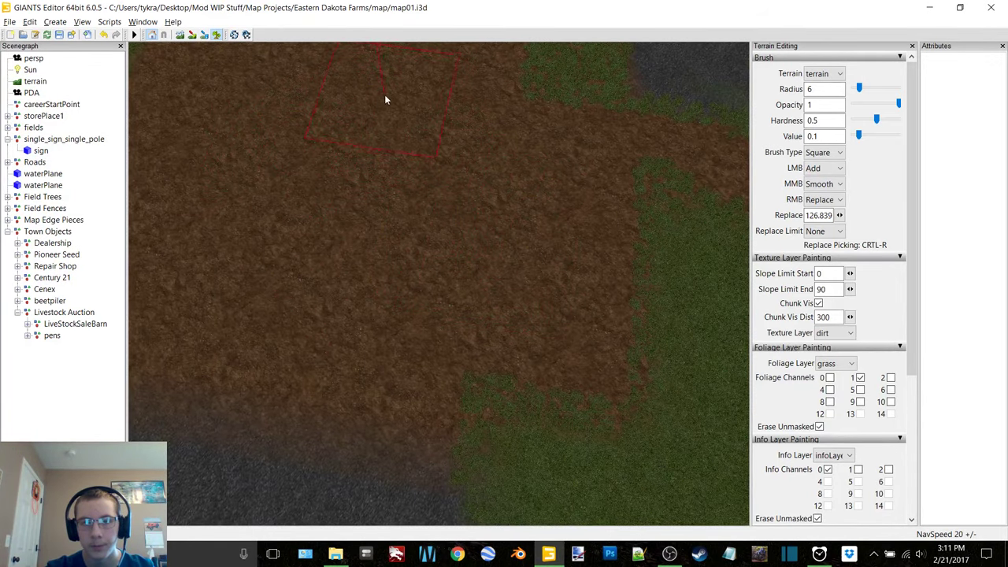
pyautogui.keyDown('alt'); pyautogui.moveTo(388, 171); pyautogui.dragTo(343, 227, button='middle'); pyautogui.keyUp('alt')
pyautogui.keyDown('ctrl'); pyautogui.moveTo(401, 213); pyautogui.dragTo(434, 204); pyautogui.keyUp('ctrl')
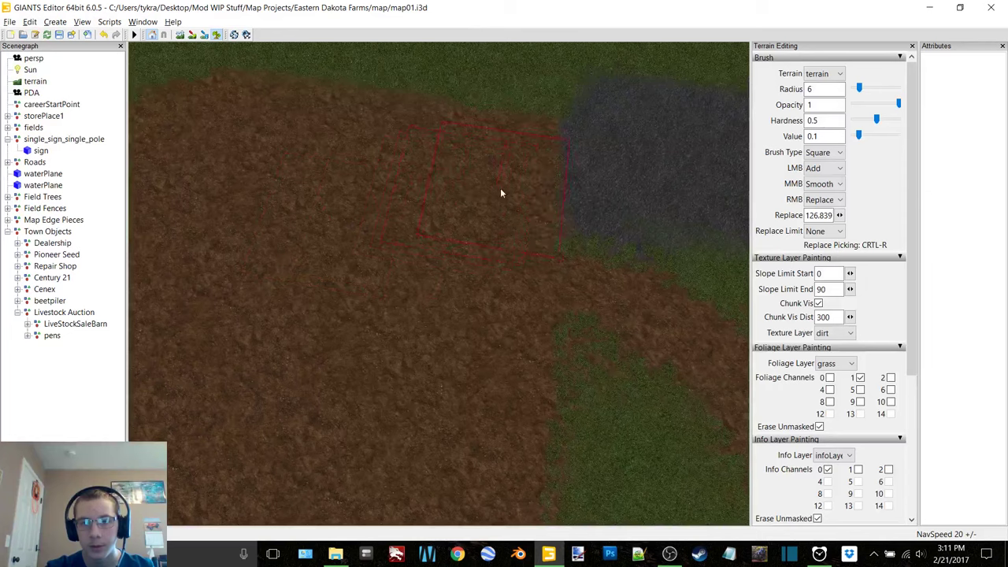
# - Erase the stray grass foliage where the curved dirt alley meets the pen area and along that area's outer edge
pyautogui.keyDown('alt'); pyautogui.moveTo(596, 228); pyautogui.dragTo(448, 229, button='middle'); pyautogui.keyUp('alt')
pyautogui.scroll(3, 443, 212)
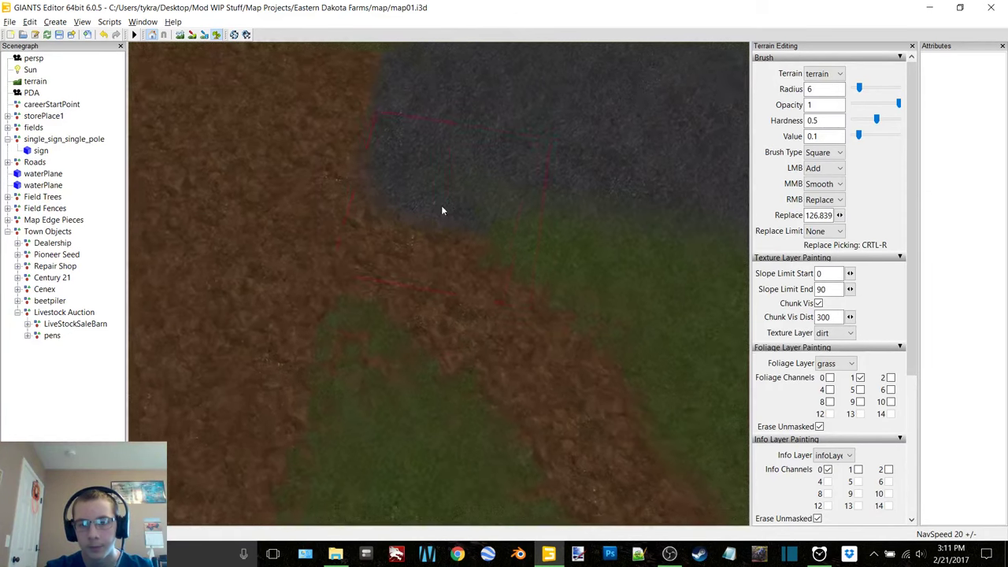
pyautogui.keyDown('alt'); pyautogui.moveTo(443, 210); pyautogui.dragTo(405, 243); pyautogui.keyUp('alt')
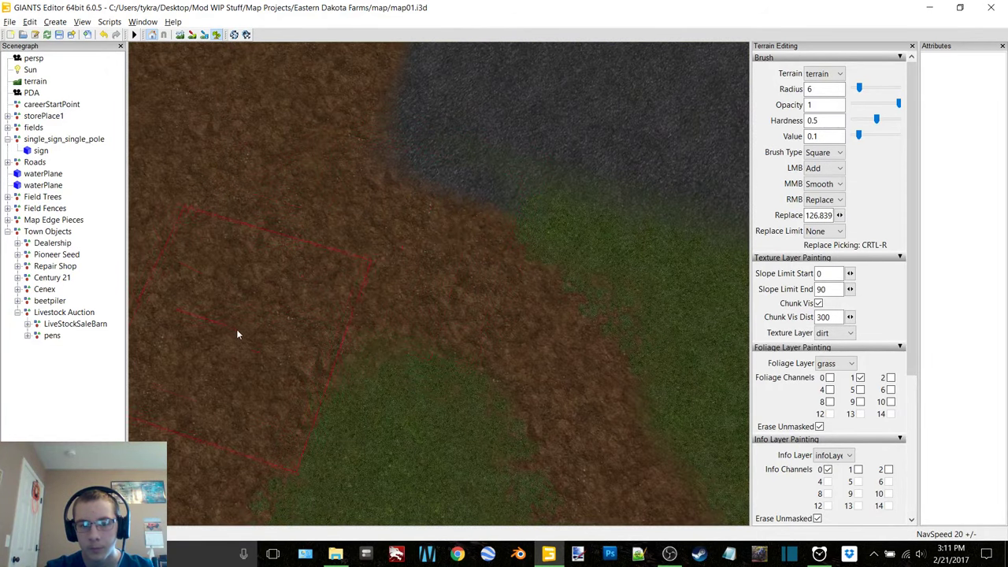
pyautogui.keyDown('alt'); pyautogui.moveTo(329, 256); pyautogui.dragTo(262, 230); pyautogui.keyUp('alt')
pyautogui.keyDown('alt'); pyautogui.moveTo(261, 230); pyautogui.dragTo(430, 208, button='middle'); pyautogui.keyUp('alt')
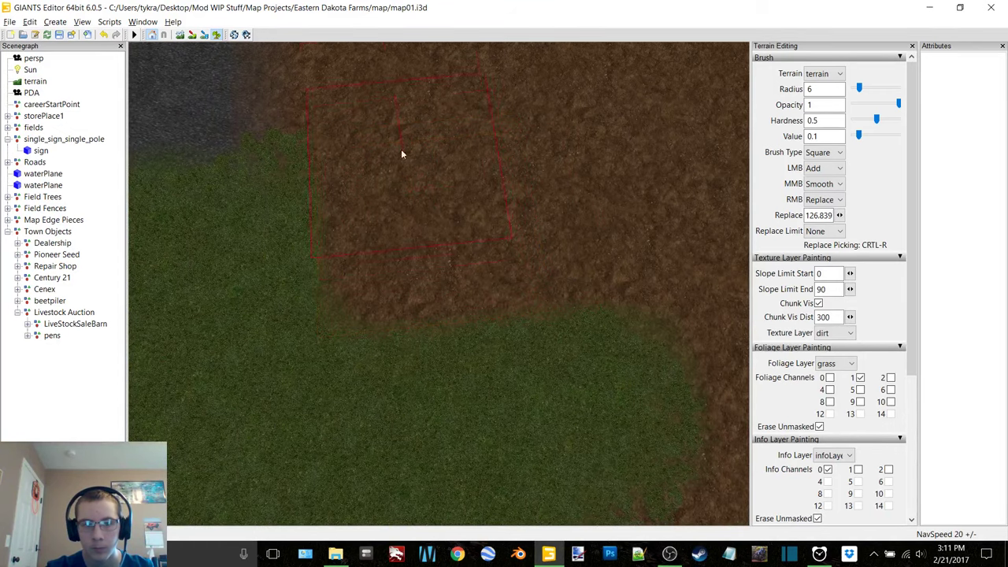
pyautogui.keyDown('alt'); pyautogui.moveTo(401, 112); pyautogui.dragTo(449, 207, button='middle'); pyautogui.keyUp('alt')
pyautogui.keyDown('alt'); pyautogui.moveTo(449, 207); pyautogui.dragTo(378, 169); pyautogui.keyUp('alt')
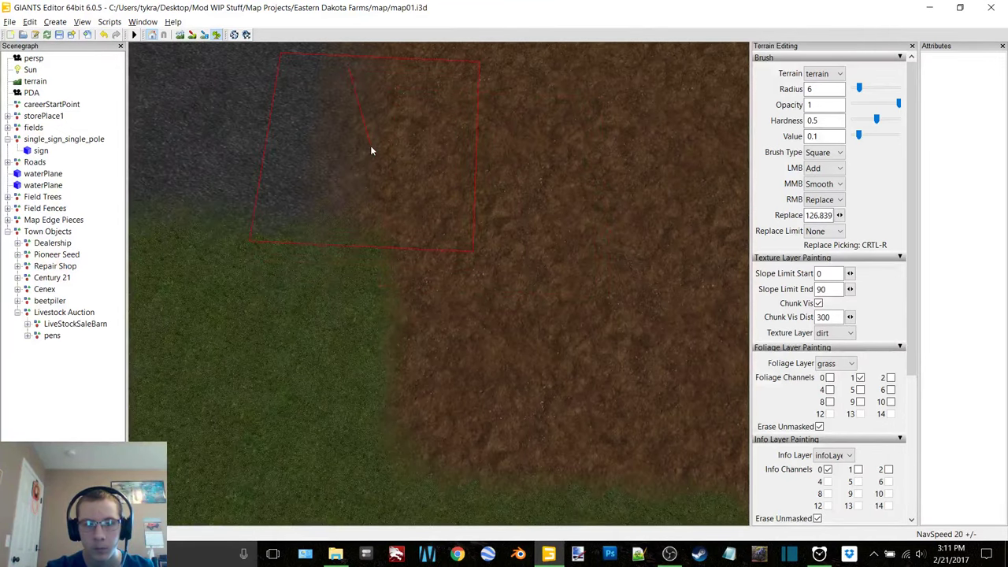
# - Clear the remaining grass foliage from the dirt corner beside the asphalt
pyautogui.keyDown('alt'); pyautogui.moveTo(384, 137); pyautogui.dragTo(419, 322, button='middle'); pyautogui.keyUp('alt')
pyautogui.keyDown('alt'); pyautogui.moveTo(419, 321); pyautogui.dragTo(417, 333); pyautogui.keyUp('alt')
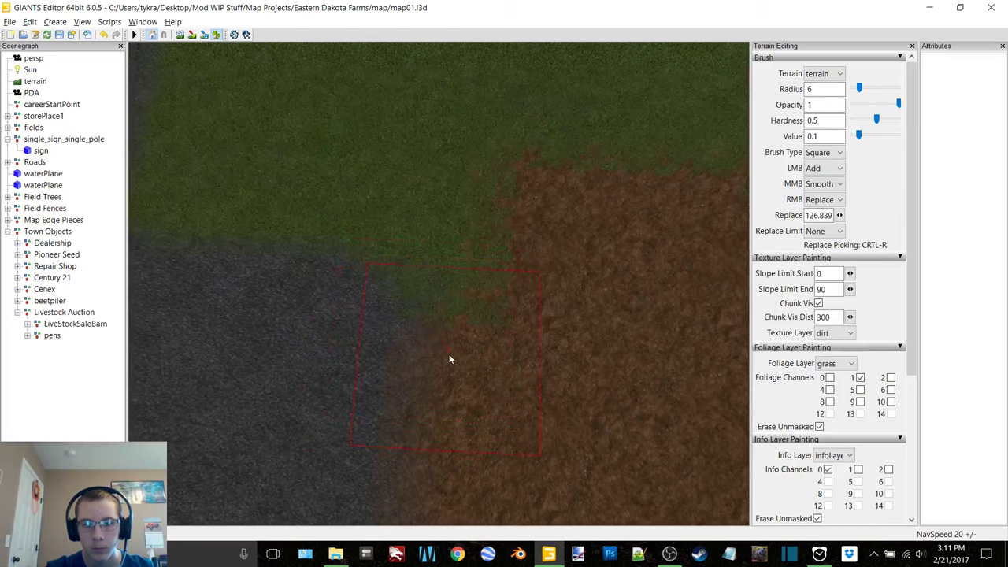
pyautogui.keyDown('alt'); pyautogui.moveTo(514, 356); pyautogui.dragTo(485, 363, button='middle'); pyautogui.keyUp('alt')
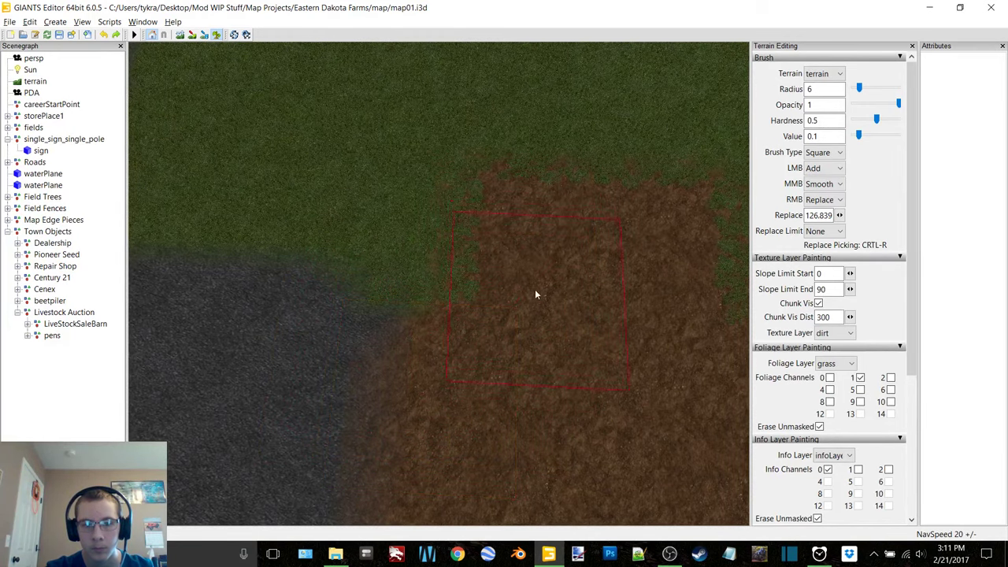
pyautogui.moveTo(520, 223); pyautogui.dragTo(421, 245)
pyautogui.moveTo(421, 245)
pyautogui.keyDown('alt'); pyautogui.mouseDown(button='middle')
pyautogui.moveTo(463, 249)
pyautogui.moveTo(445, 288)
pyautogui.mouseUp(button='middle'); pyautogui.keyUp('alt')
pyautogui.moveTo(445, 289)
pyautogui.mouseDown()
pyautogui.moveTo(457, 294)
pyautogui.moveTo(416, 288)
pyautogui.moveTo(537, 244)
pyautogui.moveTo(574, 247)
pyautogui.mouseUp()
pyautogui.moveTo(575, 253)
pyautogui.mouseDown(button='right')
pyautogui.moveTo(492, 270)
pyautogui.moveTo(512, 243)
pyautogui.moveTo(488, 293)
pyautogui.mouseUp(button='right')
# - Make the pens group visible again and deselect it
pyautogui.click(52, 336)
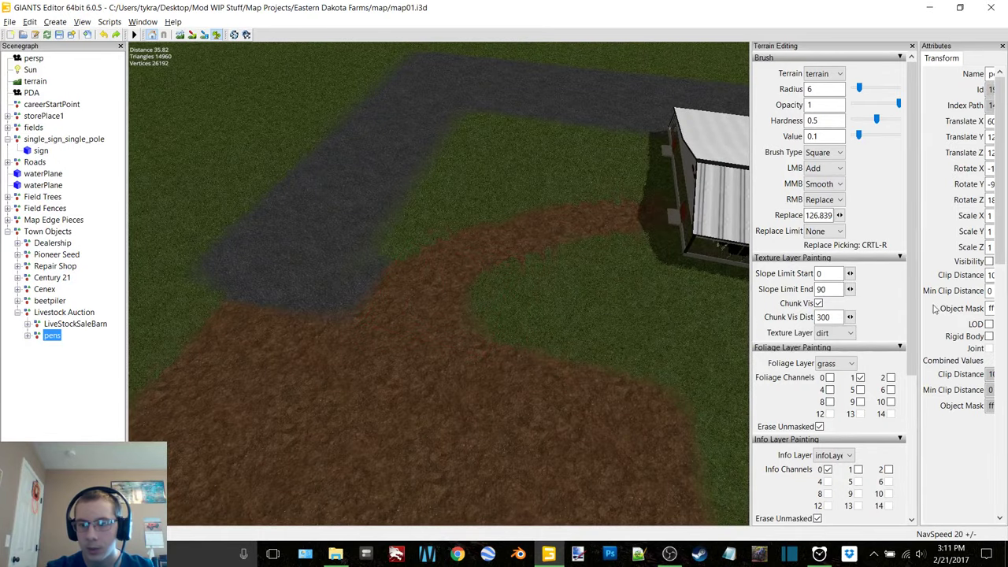
pyautogui.click(988, 261)
pyautogui.scroll(-6, 594, 275)
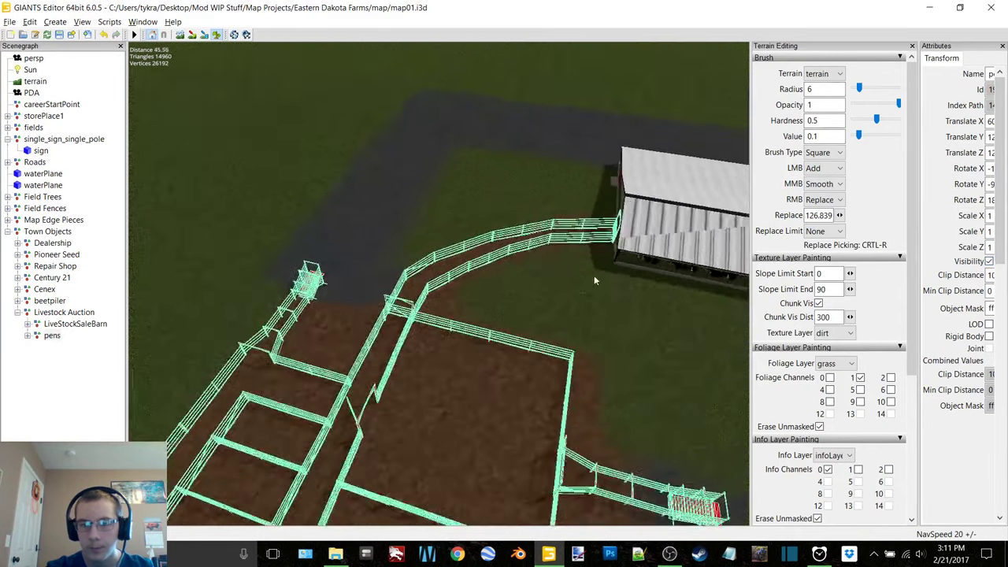
pyautogui.keyDown('alt'); pyautogui.moveTo(449, 334); pyautogui.dragTo(391, 233, button='middle'); pyautogui.keyUp('alt')
pyautogui.click(68, 377)
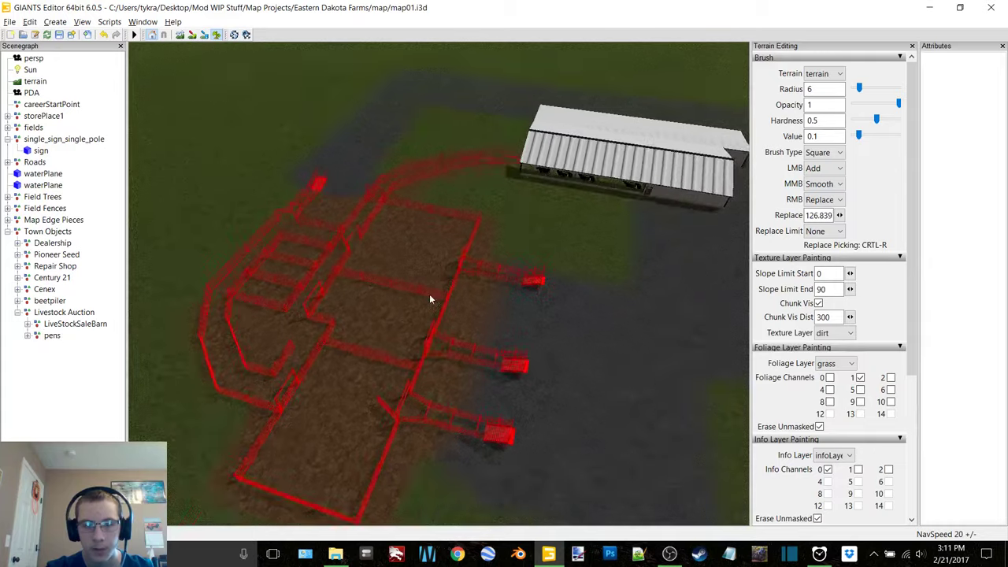
# - Return to terrain texture painting with dirt at the sale barn and reduce the brush radius to 2.5
pyautogui.moveTo(429, 294); pyautogui.dragTo(438, 275, button='right')
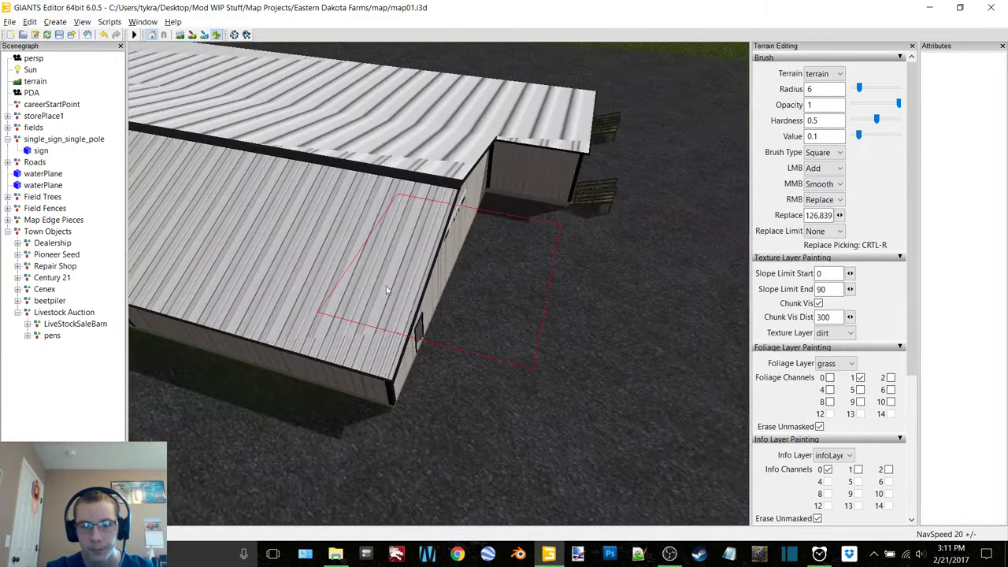
pyautogui.keyDown('alt'); pyautogui.moveTo(394, 268); pyautogui.dragTo(456, 299, button='middle'); pyautogui.keyUp('alt')
pyautogui.keyDown('alt'); pyautogui.moveTo(456, 299); pyautogui.dragTo(305, 322); pyautogui.keyUp('alt')
pyautogui.moveTo(306, 322); pyautogui.dragTo(620, 310, button='right')
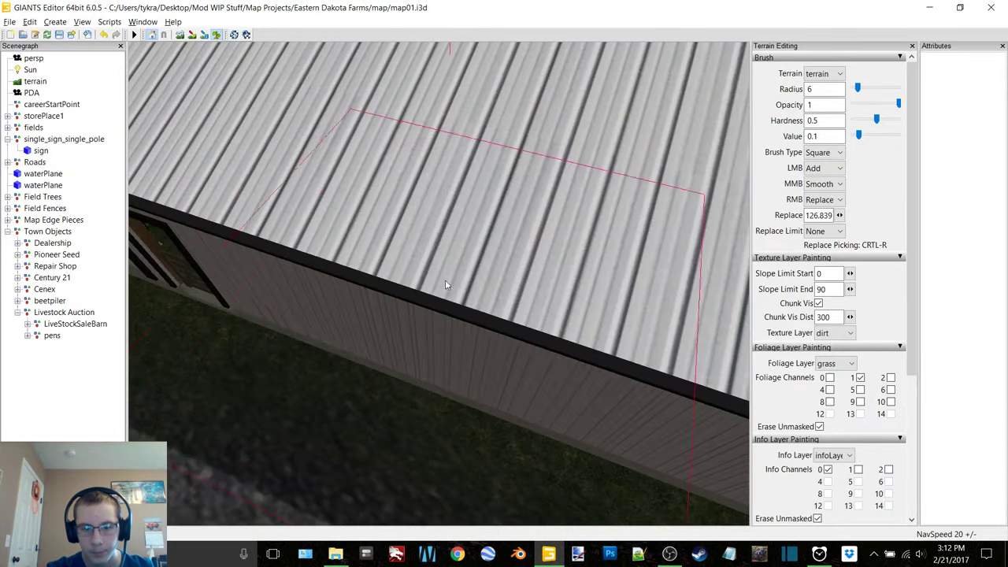
pyautogui.scroll(-14, 444, 237)
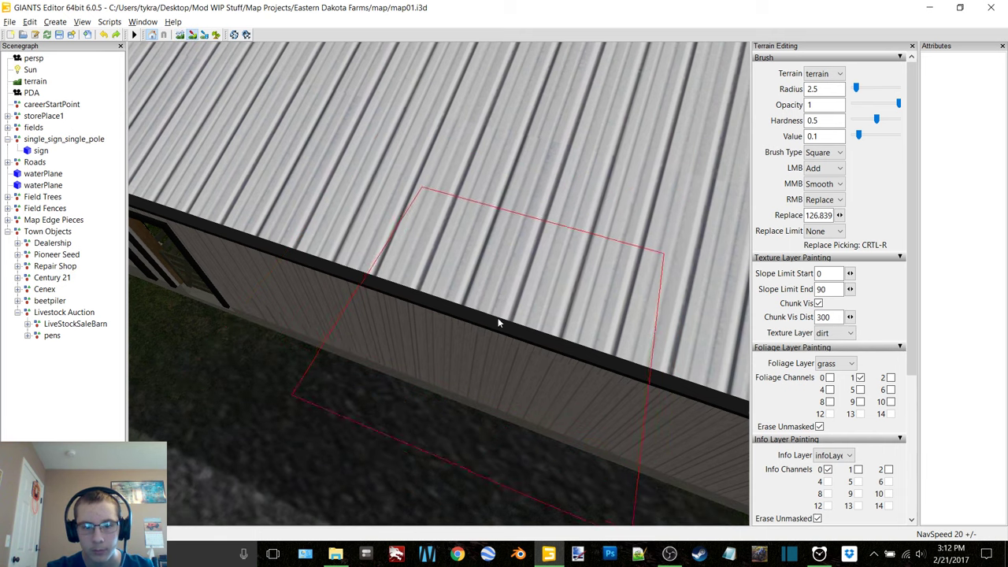
pyautogui.scroll(-5, 501, 337)
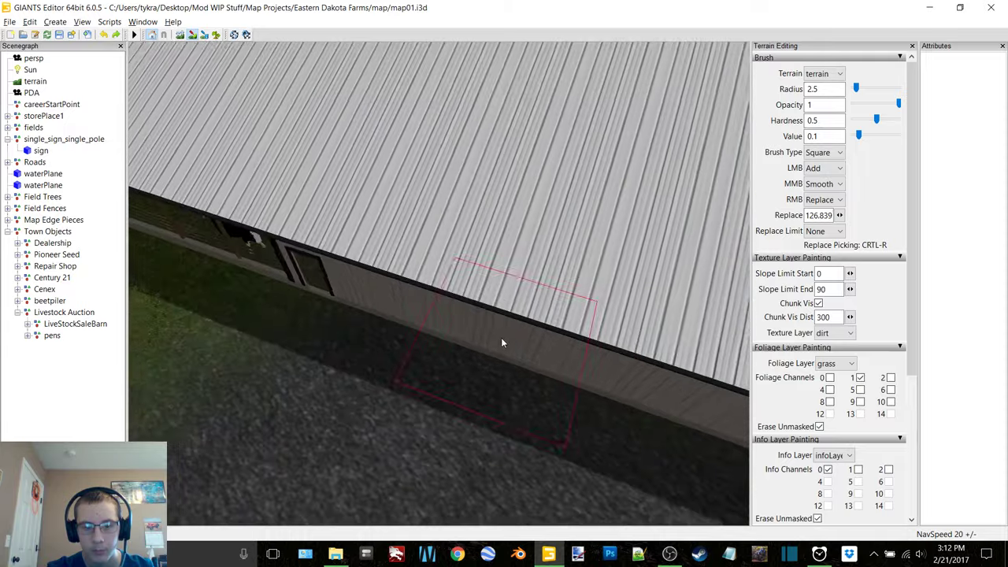
# - Paint a dirt strip along the sale barn's front wall below the Producers Livestock sign
pyautogui.moveTo(500, 337)
pyautogui.keyDown('alt'); pyautogui.mouseDown()
pyautogui.moveTo(427, 347)
pyautogui.moveTo(348, 329)
pyautogui.moveTo(346, 305)
pyautogui.moveTo(347, 317)
pyautogui.mouseUp(); pyautogui.keyUp('alt')
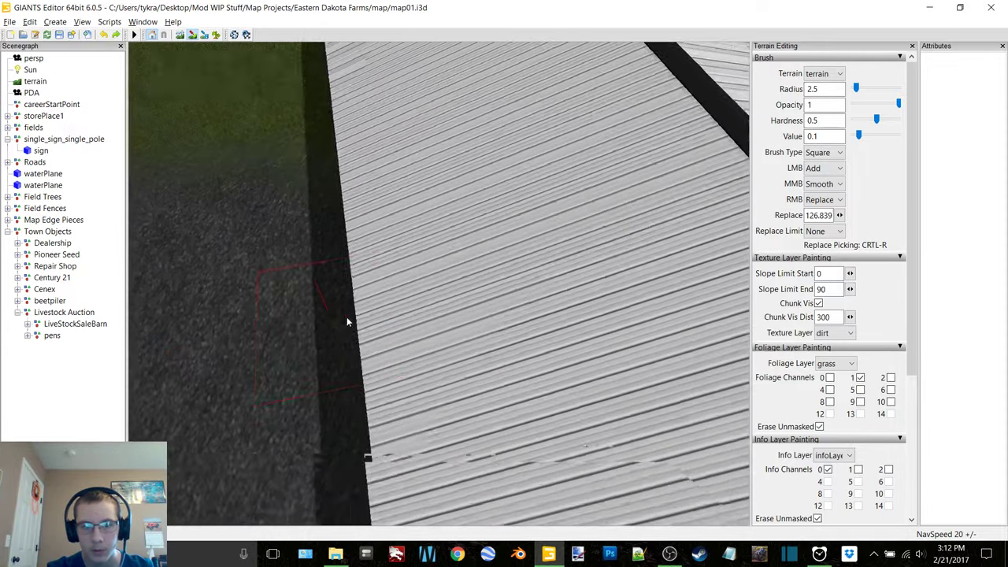
pyautogui.scroll(8, 387, 305)
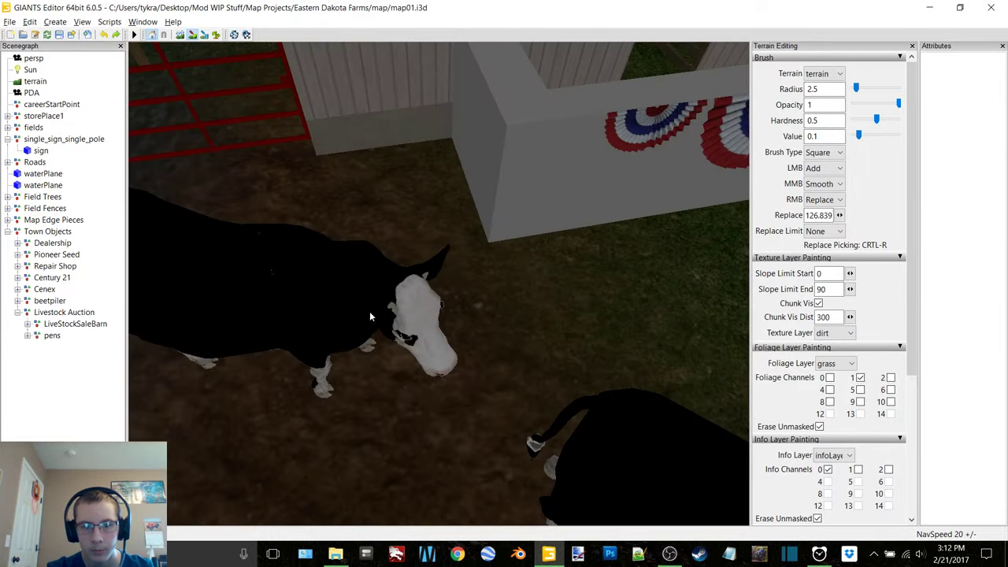
pyautogui.moveTo(369, 316); pyautogui.dragTo(395, 309, button='middle')
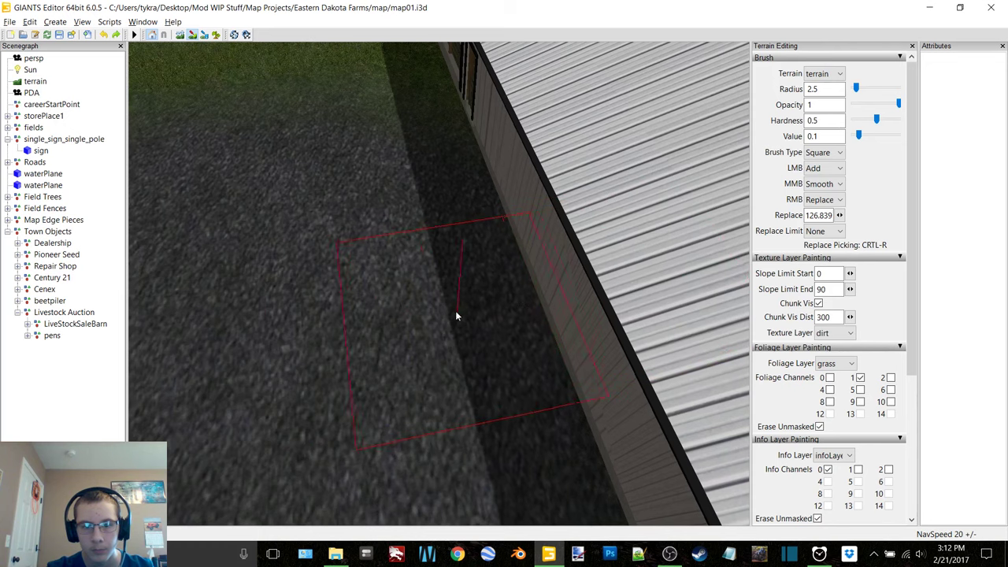
pyautogui.scroll(-5, 482, 317)
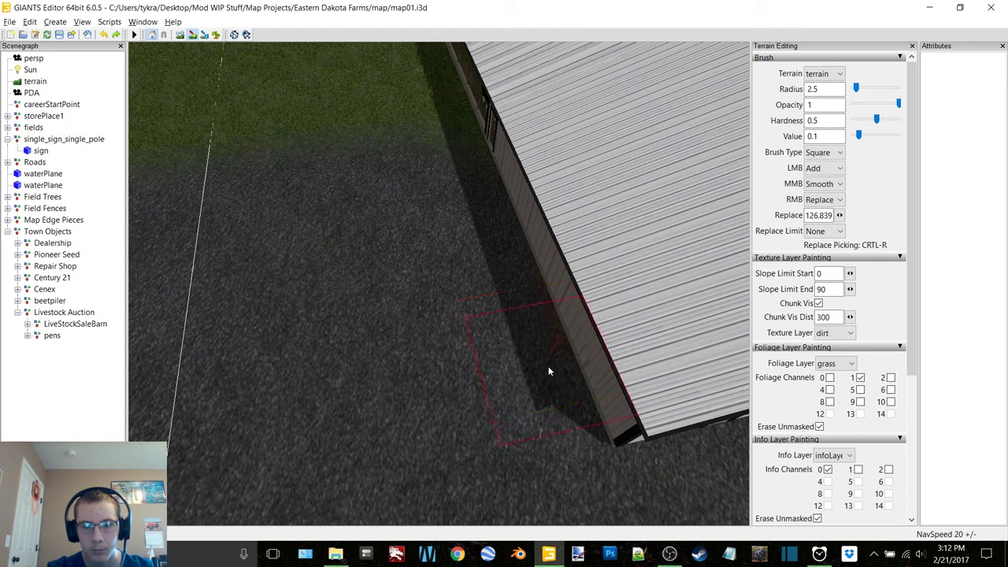
pyautogui.moveTo(574, 416)
pyautogui.keyDown('alt'); pyautogui.mouseDown()
pyautogui.moveTo(461, 329)
pyautogui.moveTo(452, 308)
pyautogui.moveTo(401, 292)
pyautogui.mouseUp(); pyautogui.keyUp('alt')
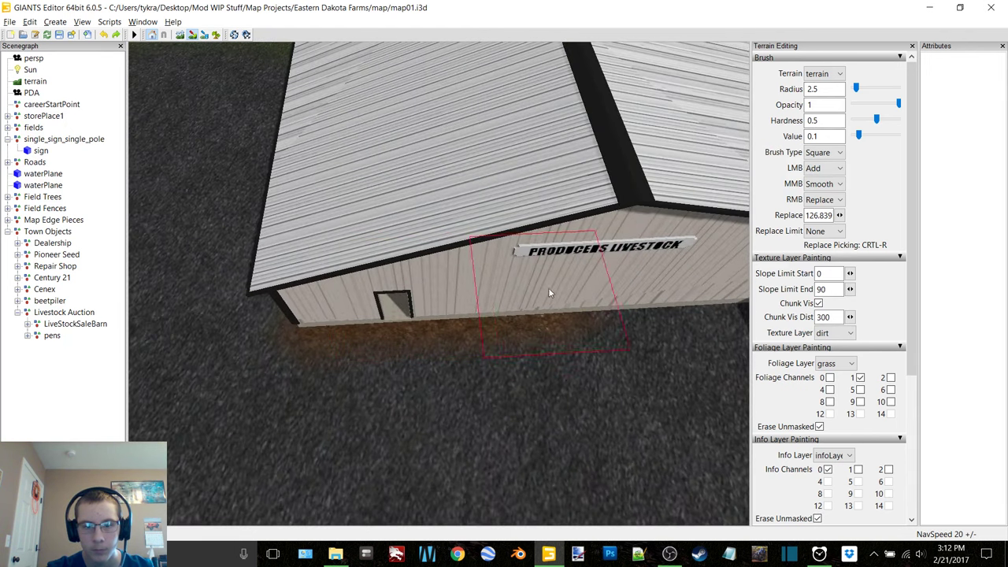
pyautogui.moveTo(635, 283)
pyautogui.mouseDown(button='middle')
pyautogui.moveTo(521, 292)
pyautogui.moveTo(515, 282)
pyautogui.mouseUp(button='middle')
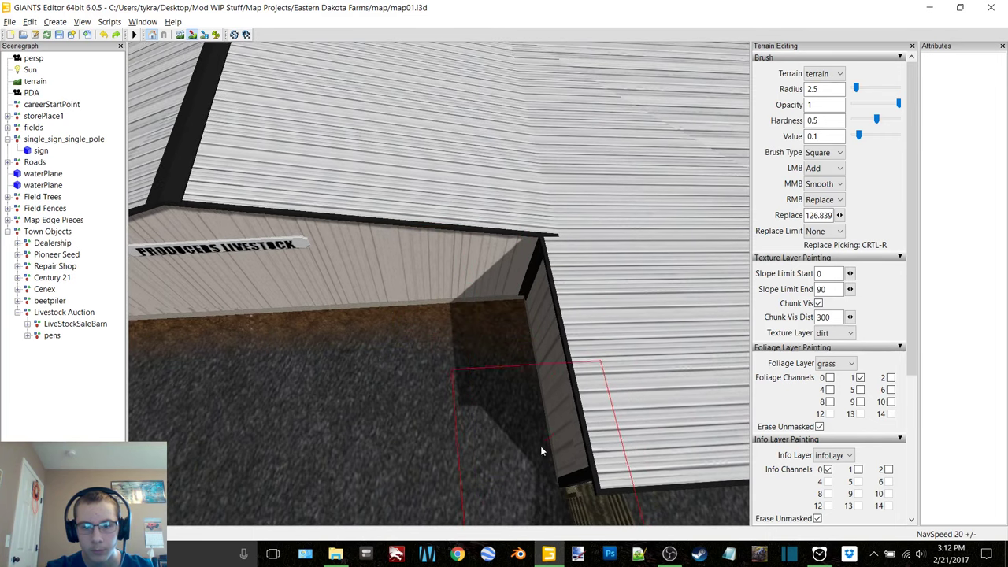
# - Increase the brush radius to 3 and paint dirt around the two loading chutes and along the wall between them
pyautogui.keyDown('alt'); pyautogui.moveTo(546, 489); pyautogui.dragTo(530, 298, button='middle'); pyautogui.keyUp('alt')
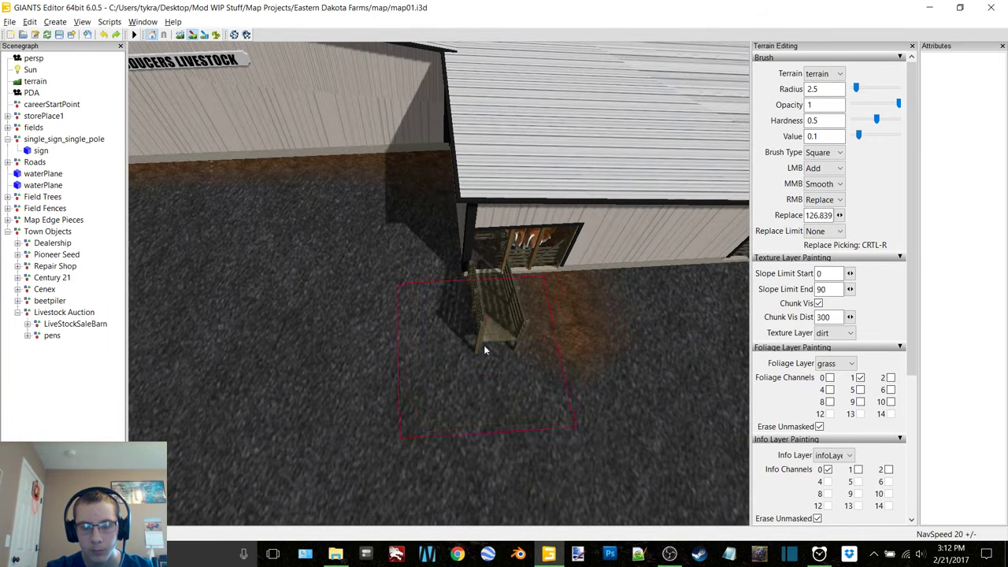
pyautogui.keyDown('alt'); pyautogui.scroll(-1, 521, 281); pyautogui.keyUp('alt')
pyautogui.scroll(2, 496, 305)
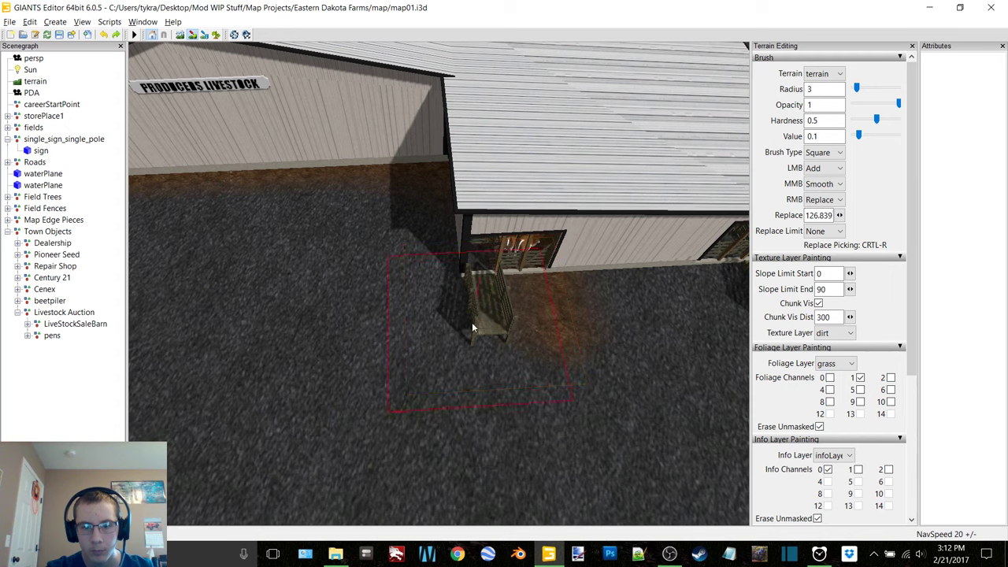
pyautogui.moveTo(472, 322); pyautogui.dragTo(496, 333)
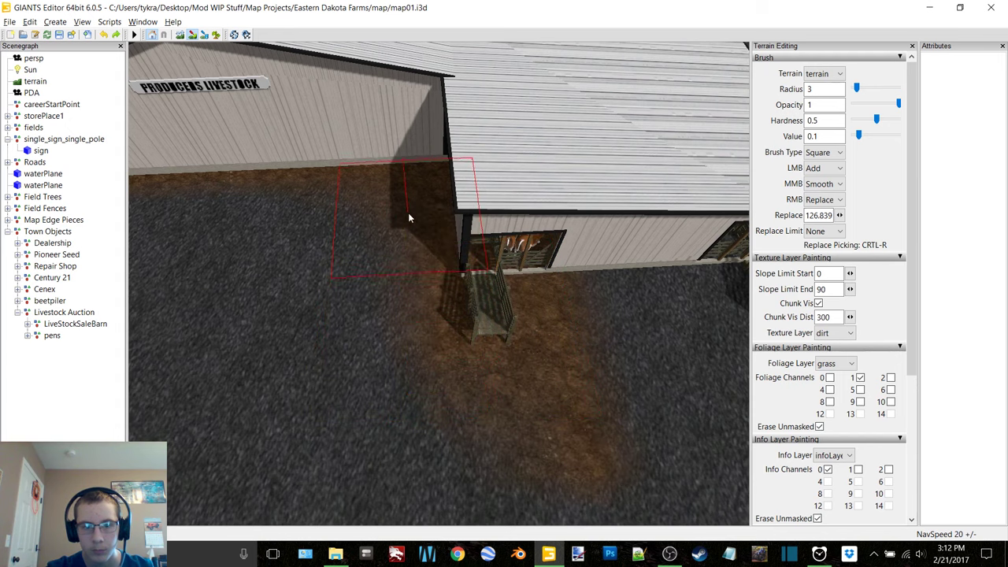
pyautogui.keyDown('alt'); pyautogui.scroll(-1, 429, 221); pyautogui.keyUp('alt')
pyautogui.keyDown('alt'); pyautogui.moveTo(434, 224); pyautogui.dragTo(444, 221, button='middle'); pyautogui.keyUp('alt')
pyautogui.keyDown('alt'); pyautogui.moveTo(547, 304); pyautogui.dragTo(490, 306, button='middle'); pyautogui.keyUp('alt')
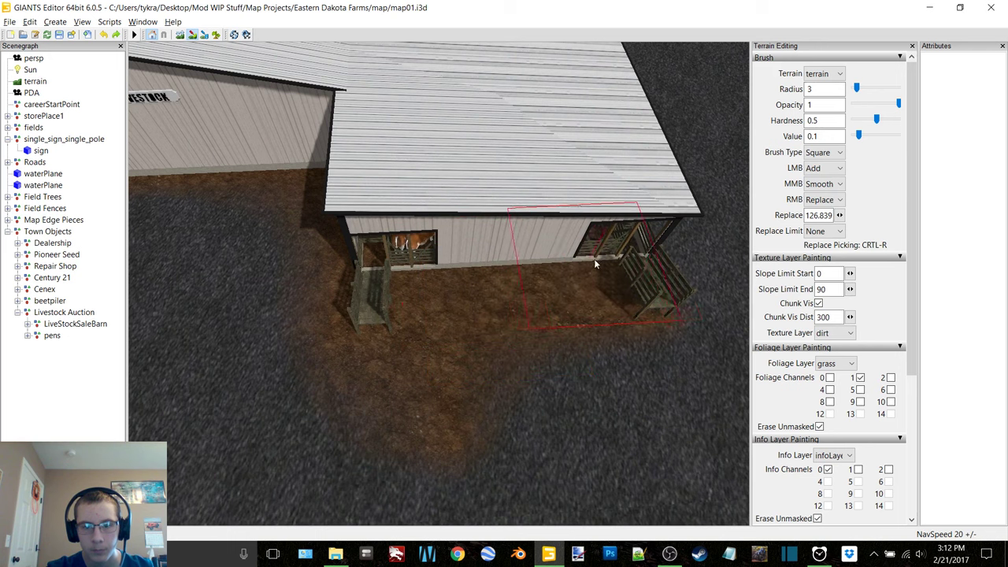
# - Paint a dirt strip along the barn's long open-sided wall facing the asphalt, from the chute to the far corner
pyautogui.moveTo(605, 259)
pyautogui.mouseDown(button='right')
pyautogui.moveTo(462, 282)
pyautogui.moveTo(419, 270)
pyautogui.moveTo(354, 275)
pyautogui.moveTo(432, 185)
pyautogui.mouseUp(button='right')
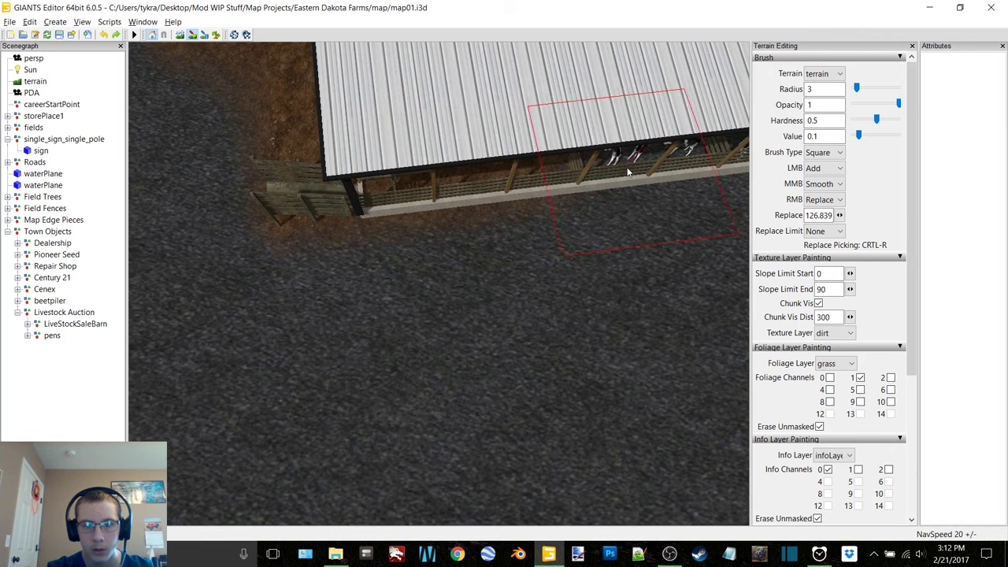
pyautogui.moveTo(734, 158); pyautogui.dragTo(350, 236, button='right')
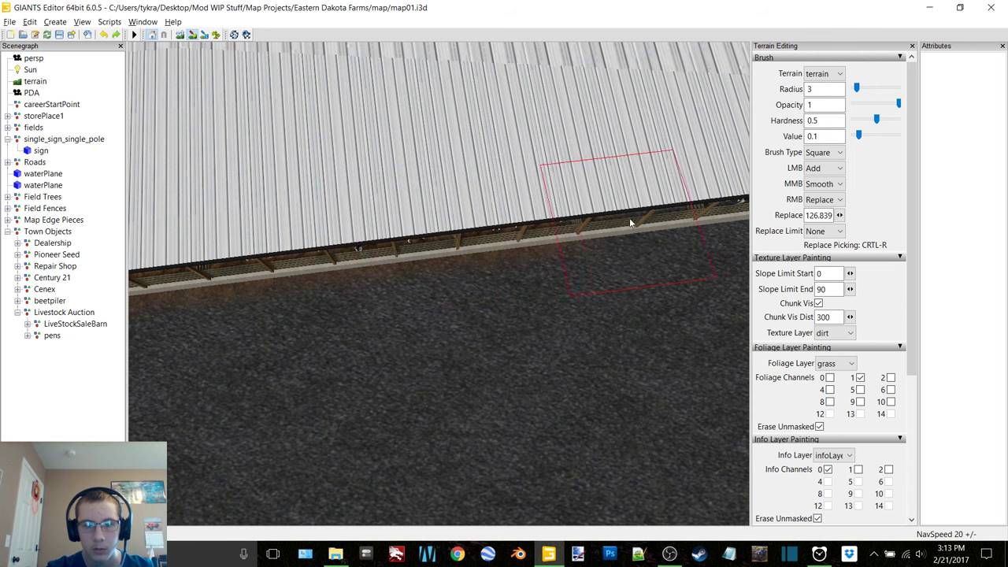
pyautogui.keyDown('alt'); pyautogui.moveTo(744, 211); pyautogui.dragTo(477, 259, button='middle'); pyautogui.keyUp('alt')
pyautogui.scroll(3, 512, 247)
pyautogui.keyDown('alt'); pyautogui.moveTo(503, 244); pyautogui.dragTo(487, 248); pyautogui.keyUp('alt')
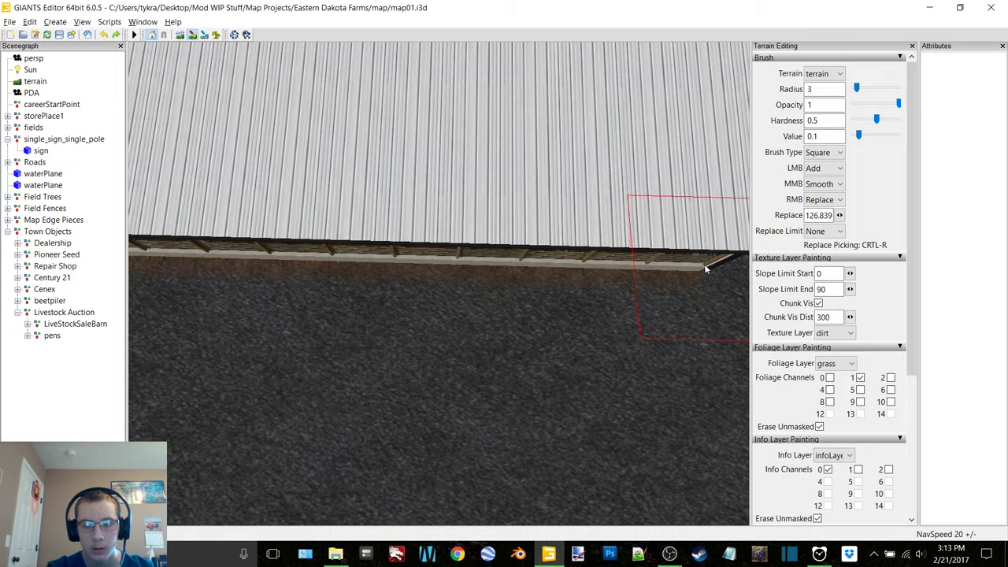
# - Paint dirt along the barn's rear end wall, around the concrete pads and the pen alley entrance
pyautogui.moveTo(704, 264)
pyautogui.mouseDown(button='right')
pyautogui.moveTo(552, 283)
pyautogui.moveTo(574, 269)
pyautogui.moveTo(358, 254)
pyautogui.moveTo(402, 272)
pyautogui.moveTo(434, 265)
pyautogui.mouseUp(button='right')
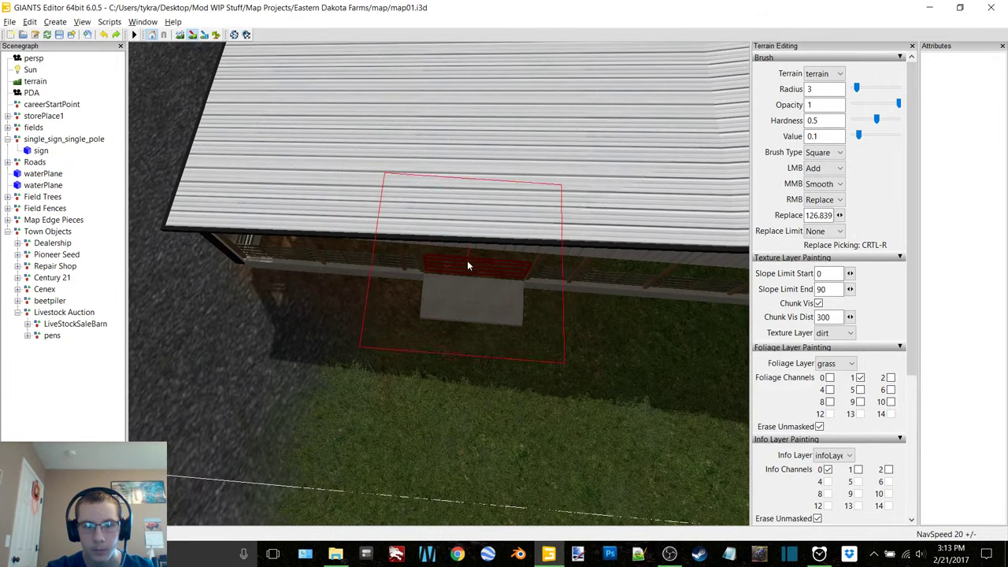
pyautogui.moveTo(660, 290)
pyautogui.mouseDown(button='right')
pyautogui.moveTo(632, 275)
pyautogui.moveTo(507, 259)
pyautogui.moveTo(400, 270)
pyautogui.mouseUp(button='right')
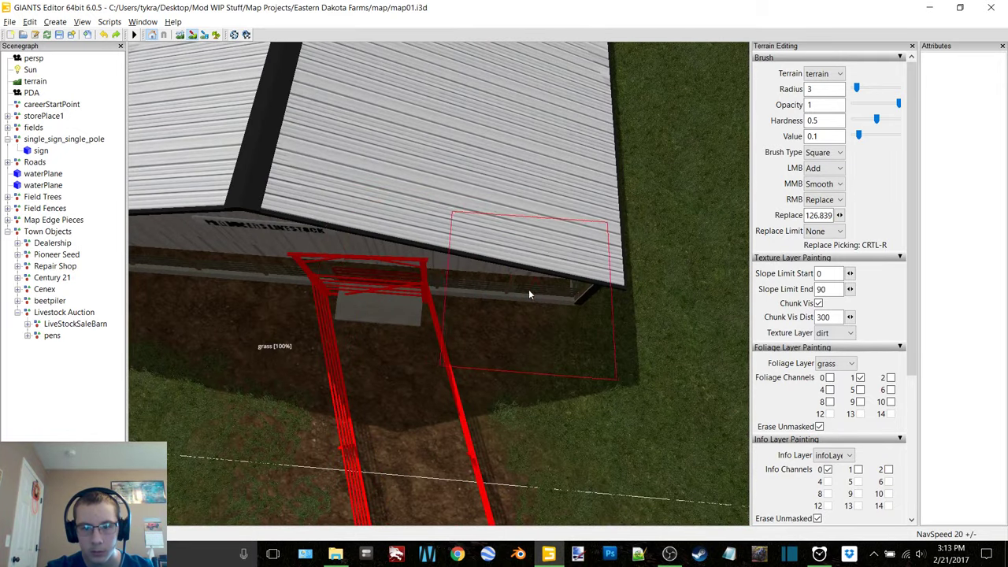
pyautogui.moveTo(556, 259); pyautogui.dragTo(502, 289, button='right')
# - Hide the LiveStockSaleBarn object to expose the ground beneath it
pyautogui.moveTo(502, 285)
pyautogui.keyDown('alt'); pyautogui.mouseDown()
pyautogui.moveTo(321, 280)
pyautogui.moveTo(338, 278)
pyautogui.mouseUp(); pyautogui.keyUp('alt')
pyautogui.keyDown('alt'); pyautogui.moveTo(407, 275); pyautogui.dragTo(383, 278, button='middle'); pyautogui.keyUp('alt')
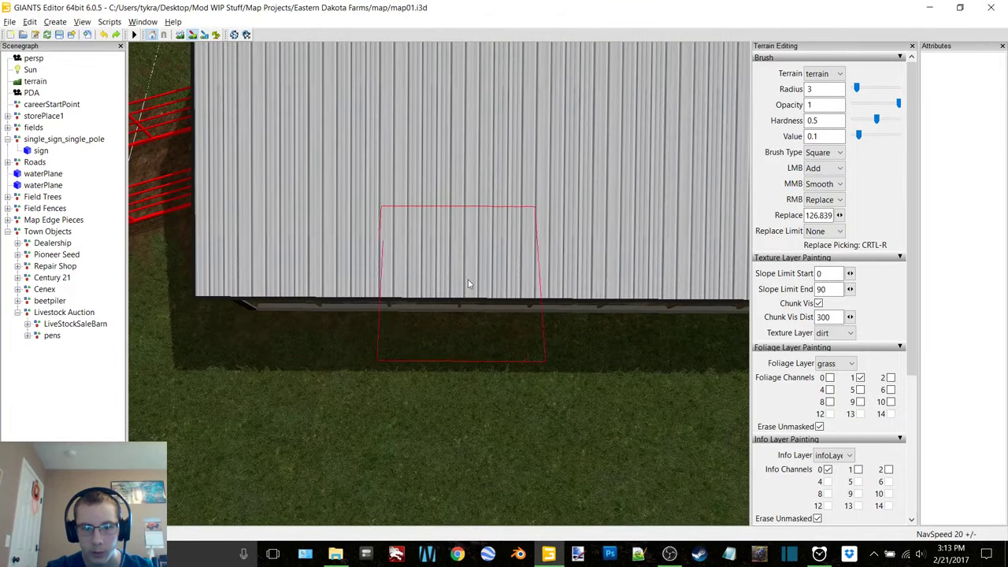
pyautogui.click(91, 323)
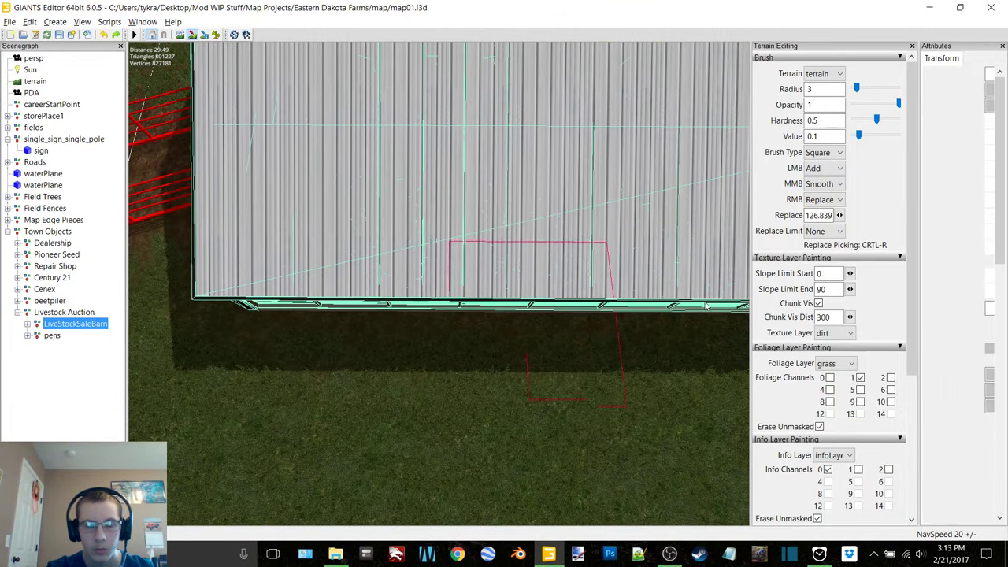
pyautogui.click(989, 261)
pyautogui.scroll(-3, 602, 272)
pyautogui.moveTo(601, 272); pyautogui.dragTo(537, 267, button='right')
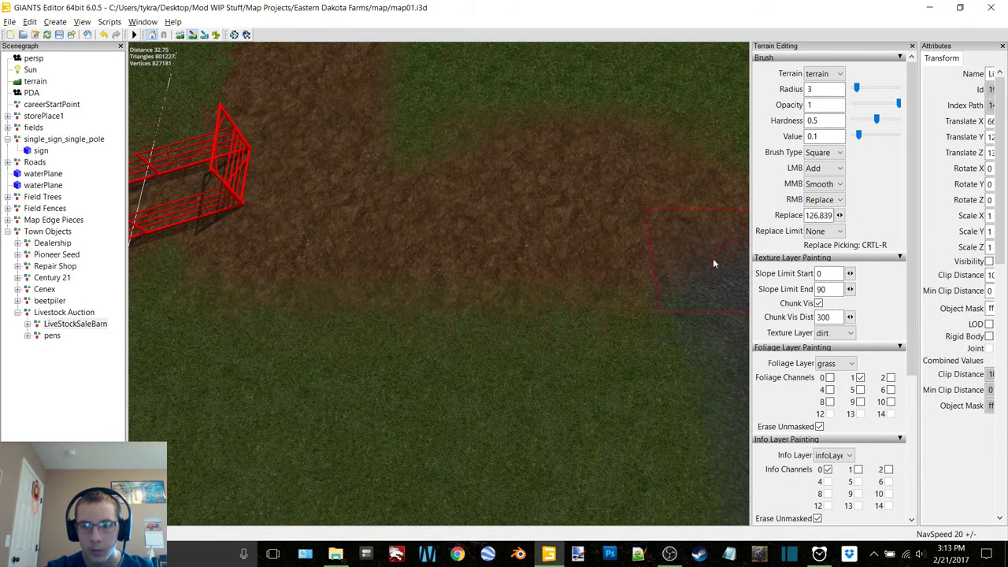
pyautogui.keyDown('alt'); pyautogui.moveTo(573, 259); pyautogui.dragTo(467, 264, button='middle'); pyautogui.keyUp('alt')
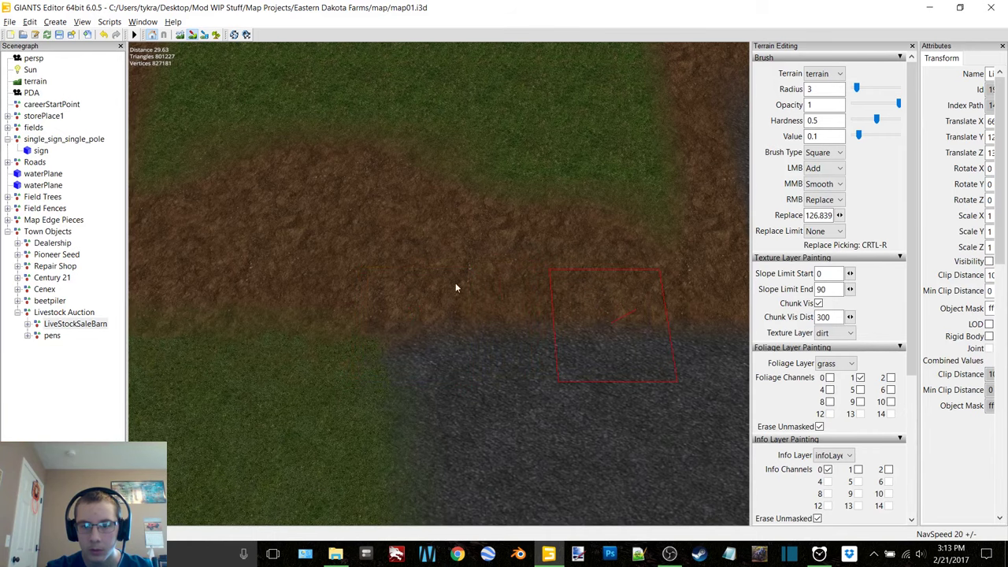
pyautogui.moveTo(455, 287); pyautogui.dragTo(486, 322, button='right')
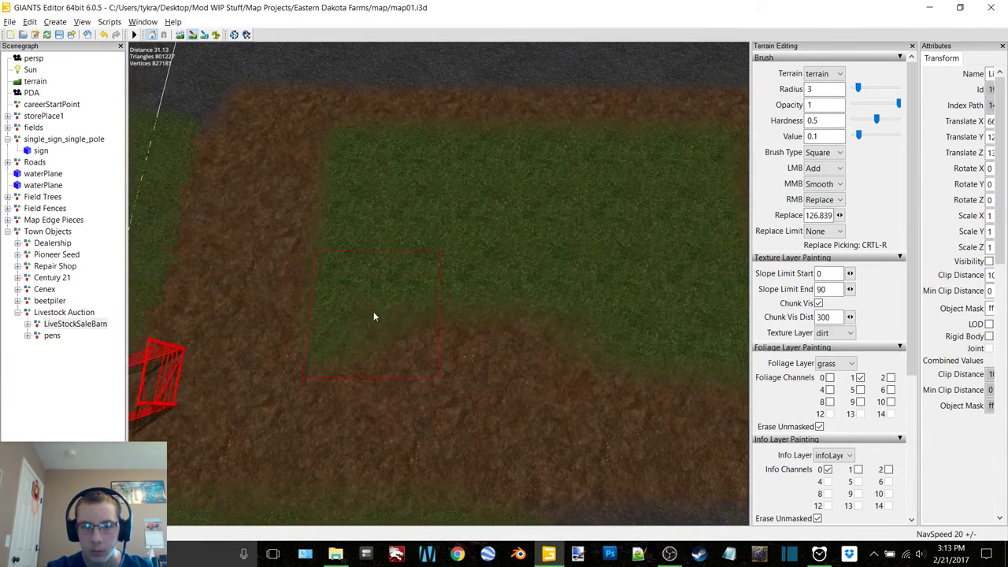
# - Increase the brush radius to 6.25 and paint dirt over the remaining grass inside the sale barn's footprint
pyautogui.scroll(4, 373, 312)
pyautogui.moveTo(373, 312); pyautogui.dragTo(363, 251)
pyautogui.moveTo(370, 211); pyautogui.dragTo(551, 317)
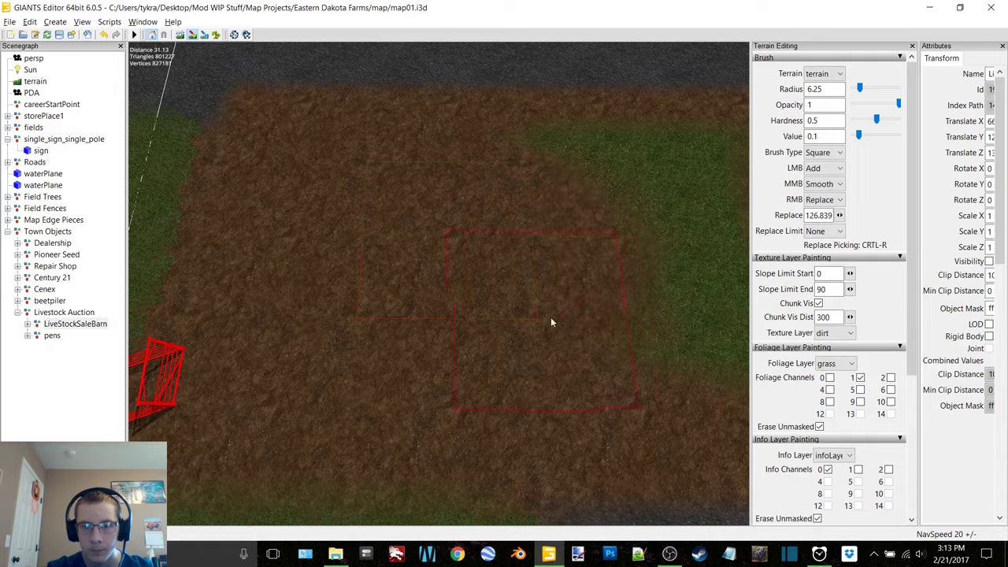
pyautogui.moveTo(550, 317)
pyautogui.keyDown('alt'); pyautogui.mouseDown(button='middle')
pyautogui.moveTo(447, 303)
pyautogui.moveTo(409, 278)
pyautogui.mouseUp(button='middle'); pyautogui.keyUp('alt')
pyautogui.moveTo(409, 279)
pyautogui.mouseDown()
pyautogui.moveTo(421, 297)
pyautogui.moveTo(449, 167)
pyautogui.mouseUp()
pyautogui.keyDown('alt'); pyautogui.moveTo(474, 280); pyautogui.dragTo(415, 298, button='middle'); pyautogui.keyUp('alt')
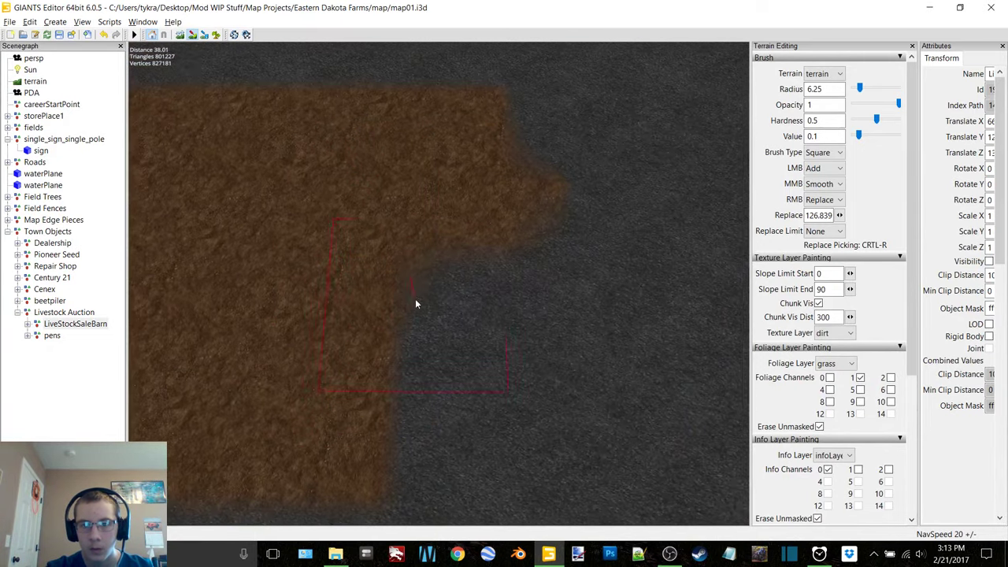
# - Cover the dirt spilling past the barn's footprint with the asphalt texture and make the sale barn visible again
pyautogui.moveTo(415, 298)
pyautogui.keyDown('alt'); pyautogui.mouseDown()
pyautogui.moveTo(327, 255)
pyautogui.moveTo(414, 298)
pyautogui.mouseUp(); pyautogui.keyUp('alt')
pyautogui.moveTo(415, 301)
pyautogui.mouseDown(button='right')
pyautogui.moveTo(430, 306)
pyautogui.moveTo(393, 315)
pyautogui.moveTo(410, 315)
pyautogui.mouseUp(button='right')
pyautogui.click(835, 333)
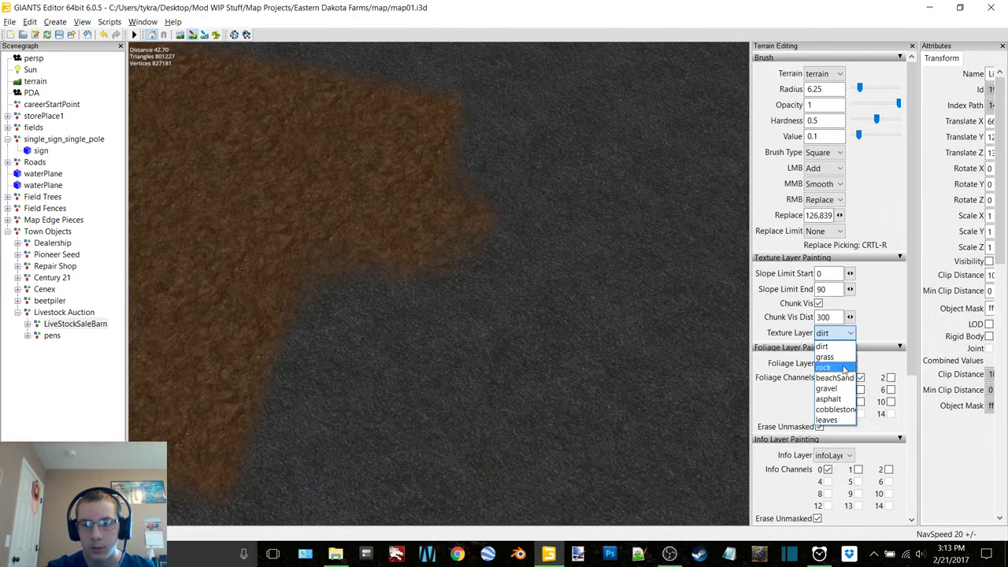
pyautogui.click(831, 397)
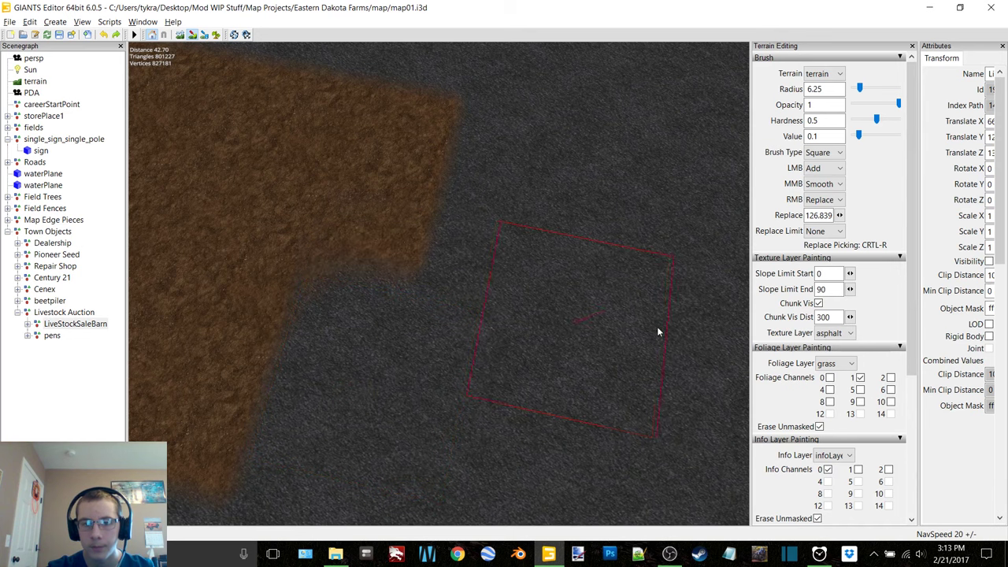
pyautogui.click(989, 262)
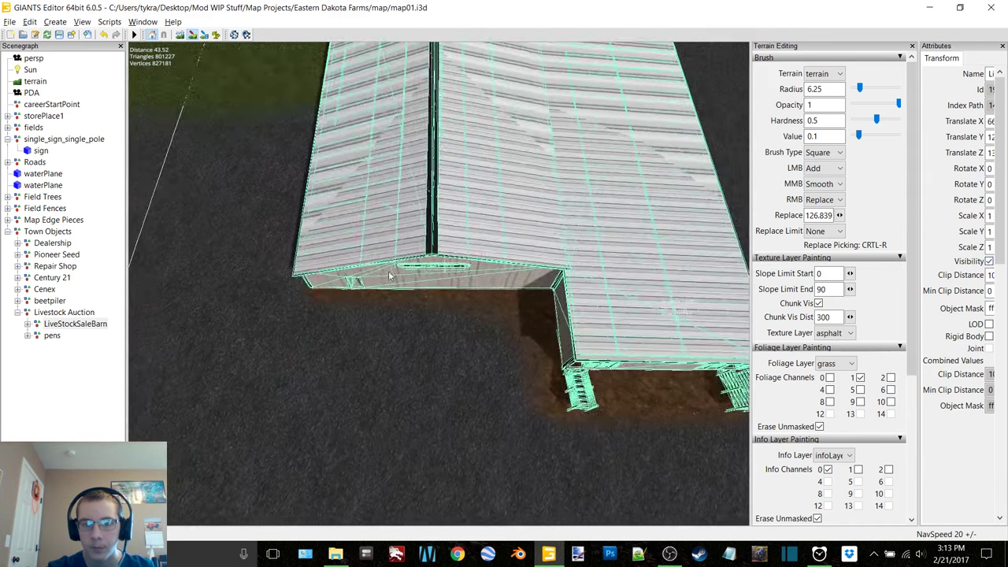
pyautogui.click(191, 37)
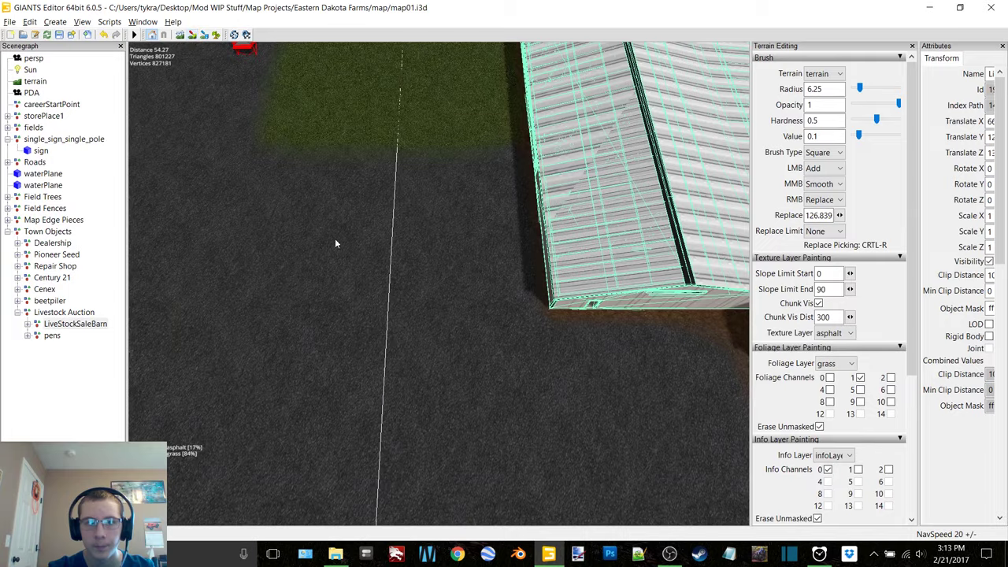
# - Set the clip distance of the TOR gate in the pens group to 300
pyautogui.keyDown('alt'); pyautogui.moveTo(335, 241); pyautogui.dragTo(501, 390, button='middle'); pyautogui.keyUp('alt')
pyautogui.click(54, 336)
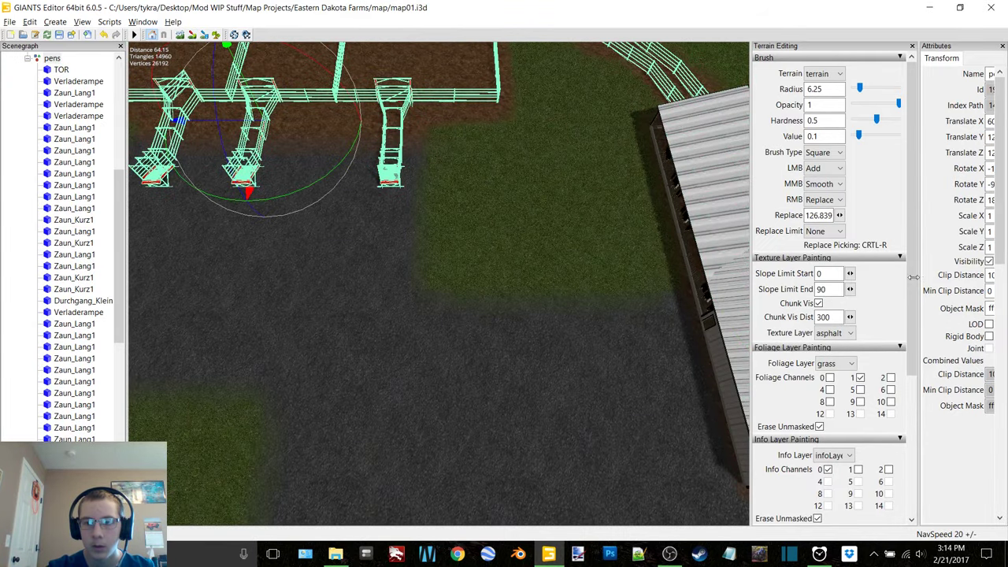
pyautogui.moveTo(917, 280); pyautogui.dragTo(890, 283)
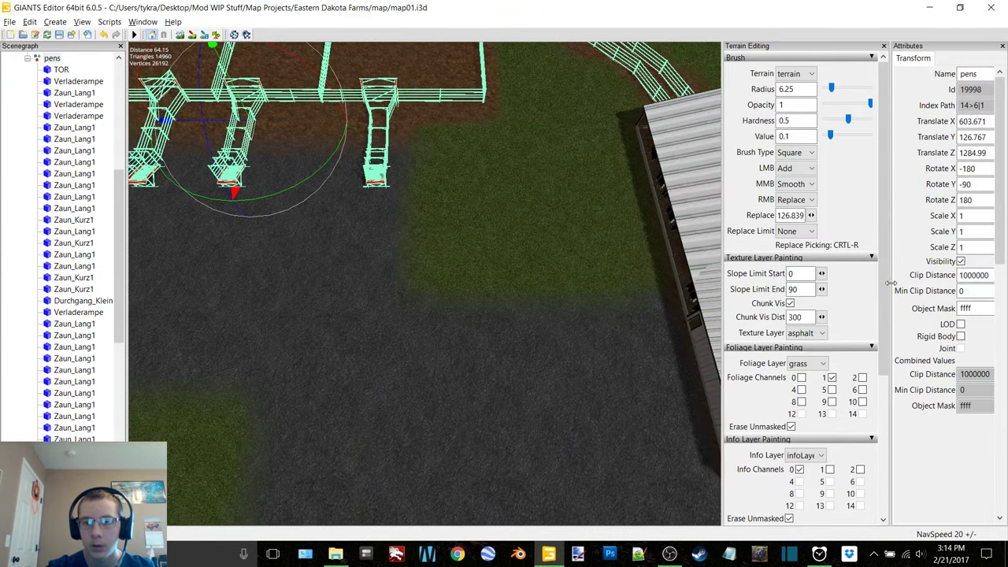
pyautogui.click(62, 70)
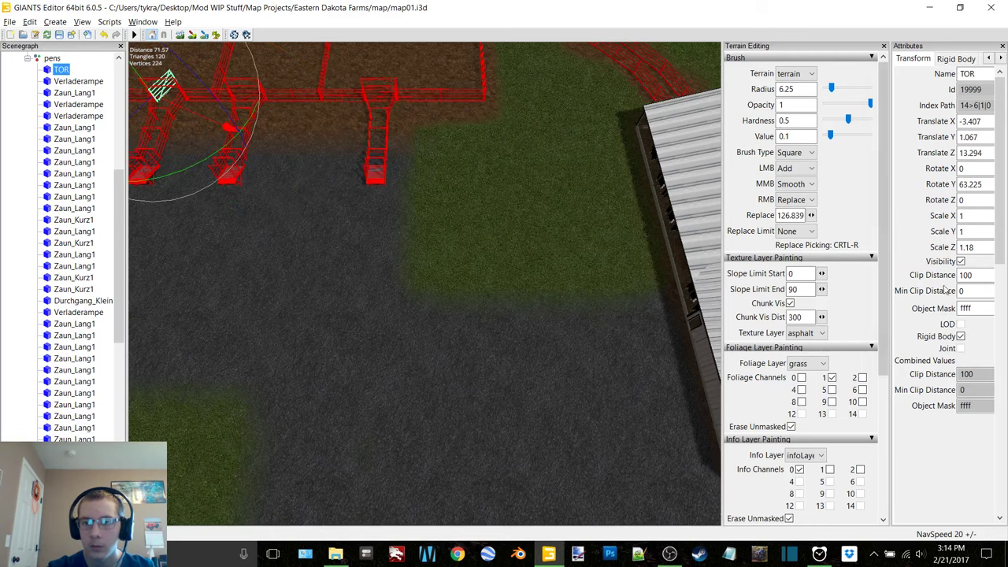
pyautogui.doubleClick(979, 275)
pyautogui.write('300')
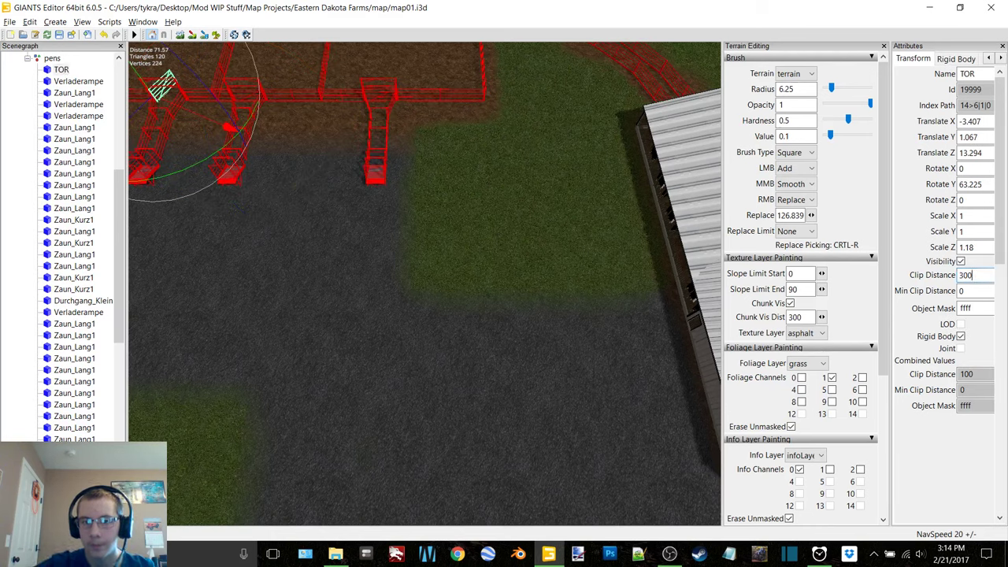
# - Set the clip distance to 300 for the first Verladerampe ramp and the Zaun_Lang1 fence listed directly below it
pyautogui.click(79, 82)
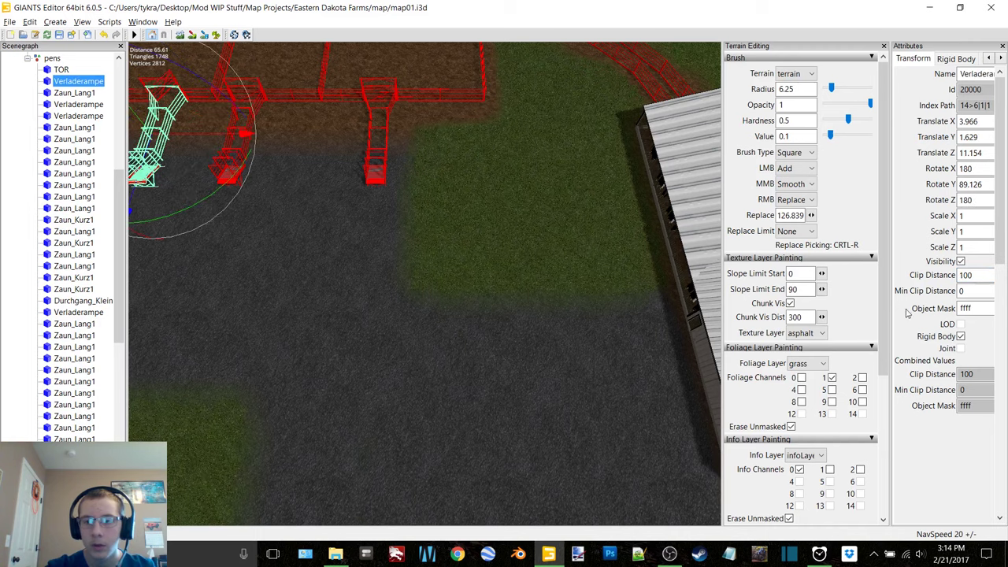
pyautogui.click(971, 275)
pyautogui.doubleClick(967, 275)
pyautogui.write('300')
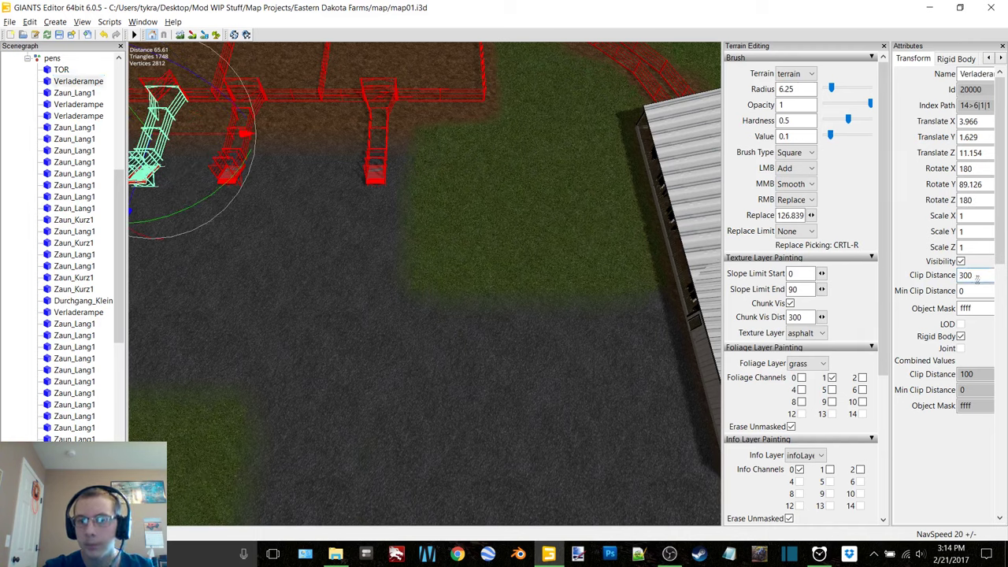
pyautogui.moveTo(981, 277); pyautogui.dragTo(944, 279)
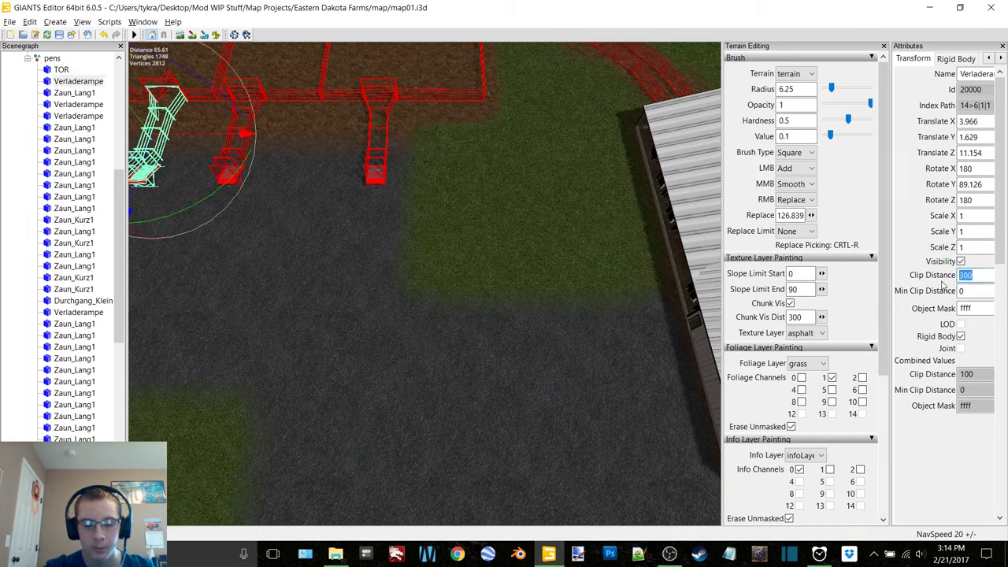
pyautogui.click(68, 93)
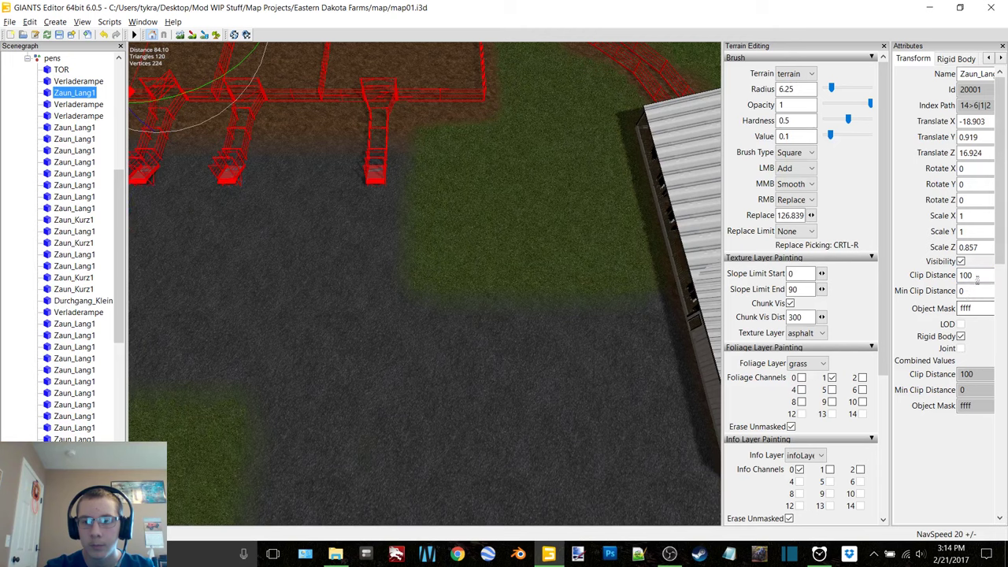
pyautogui.click(970, 275)
# - Set the clip distance of the second and third Verladerampe ramps in the pens group to 300
pyautogui.click(78, 104)
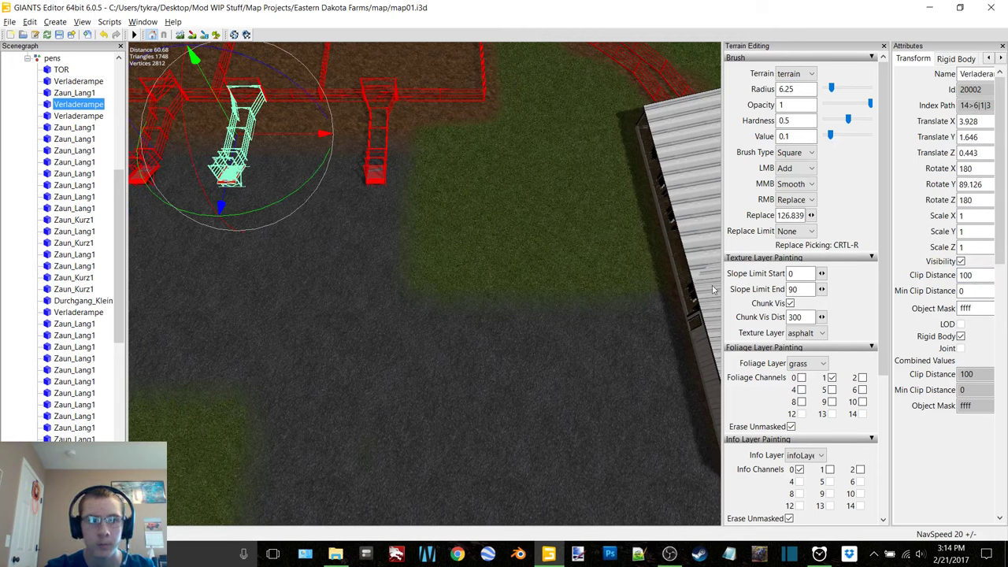
pyautogui.click(78, 116)
pyautogui.click(982, 276)
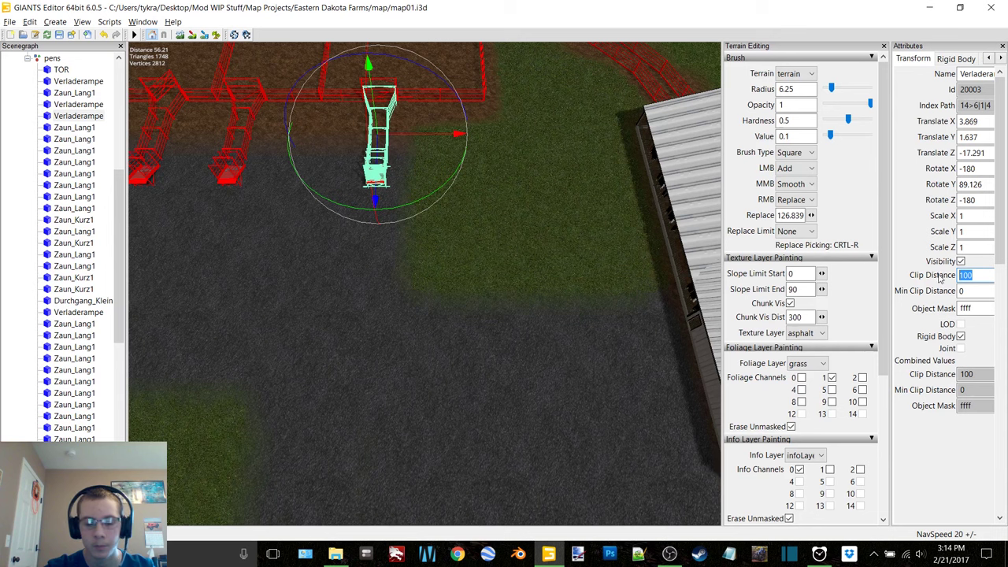
pyautogui.write('300')
pyautogui.scroll(-9, 415, 252)
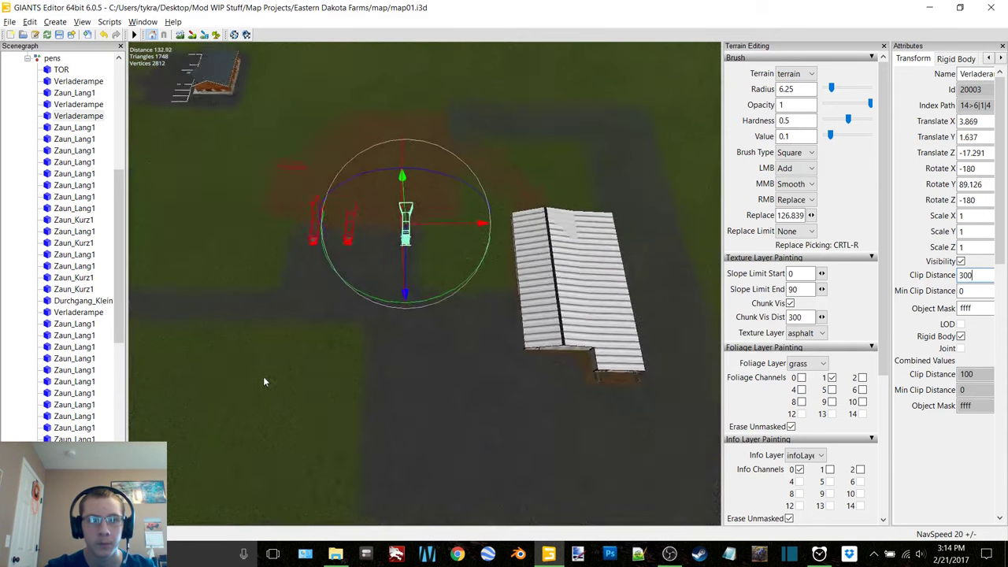
pyautogui.keyDown('alt'); pyautogui.moveTo(248, 348); pyautogui.dragTo(435, 424, button='middle'); pyautogui.keyUp('alt')
pyautogui.keyDown('alt'); pyautogui.moveTo(436, 425); pyautogui.dragTo(169, 175, button='right'); pyautogui.keyUp('alt')
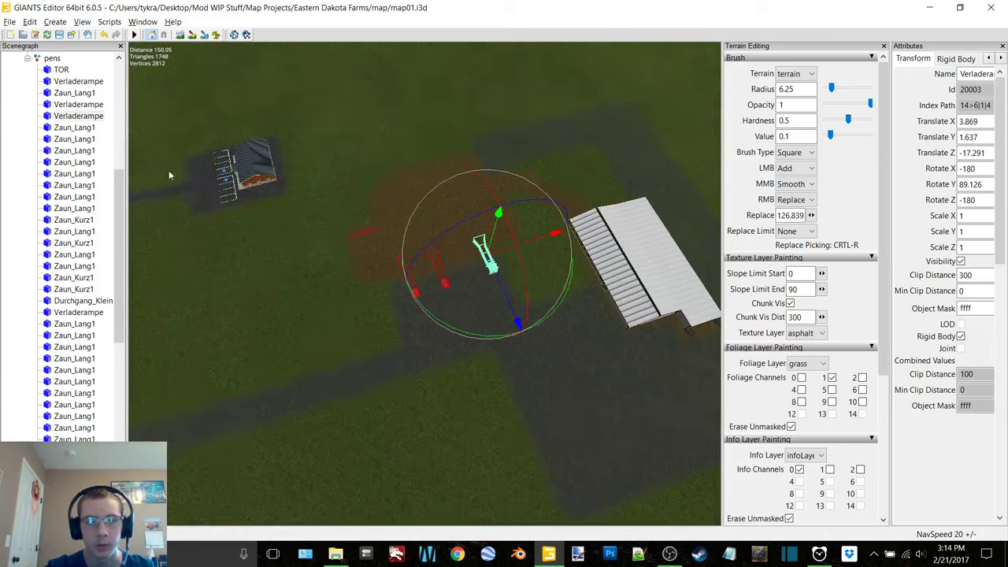
# - Set the clip distance to 300 for the first three Zaun_Lang1 fences listed below the third Verladerampe
pyautogui.click(82, 127)
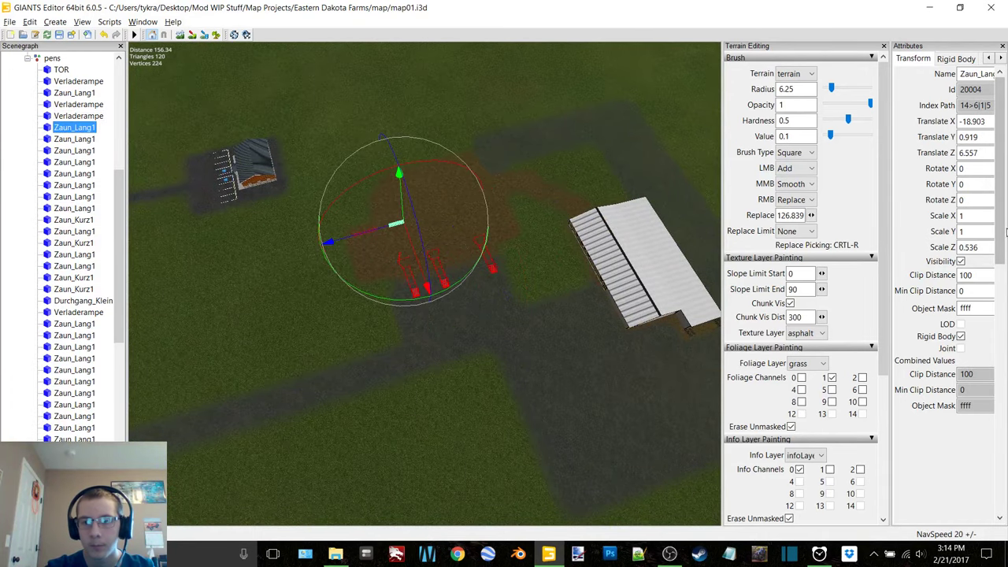
pyautogui.doubleClick(965, 275)
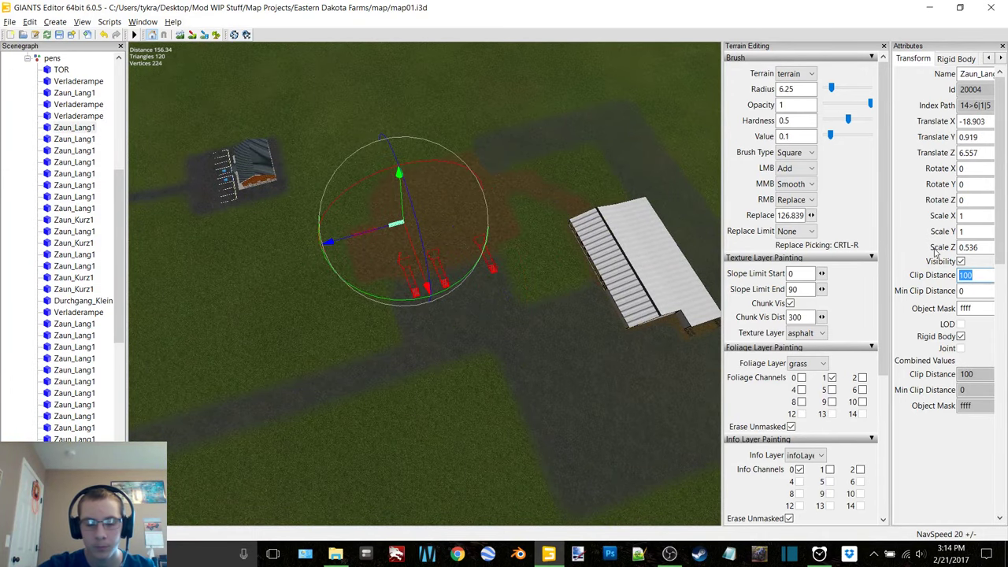
pyautogui.click(67, 139)
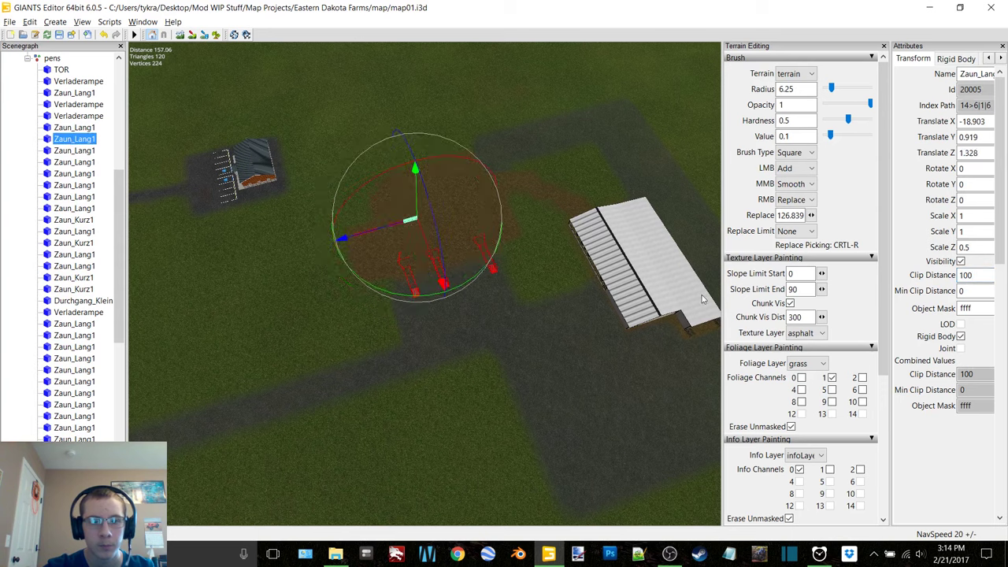
pyautogui.doubleClick(981, 277)
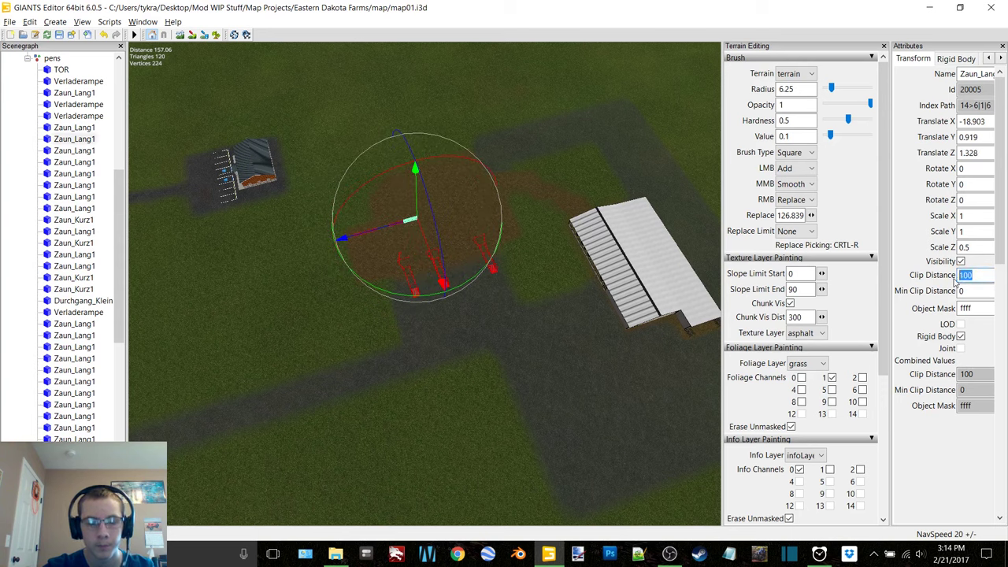
pyautogui.click(69, 151)
pyautogui.doubleClick(968, 275)
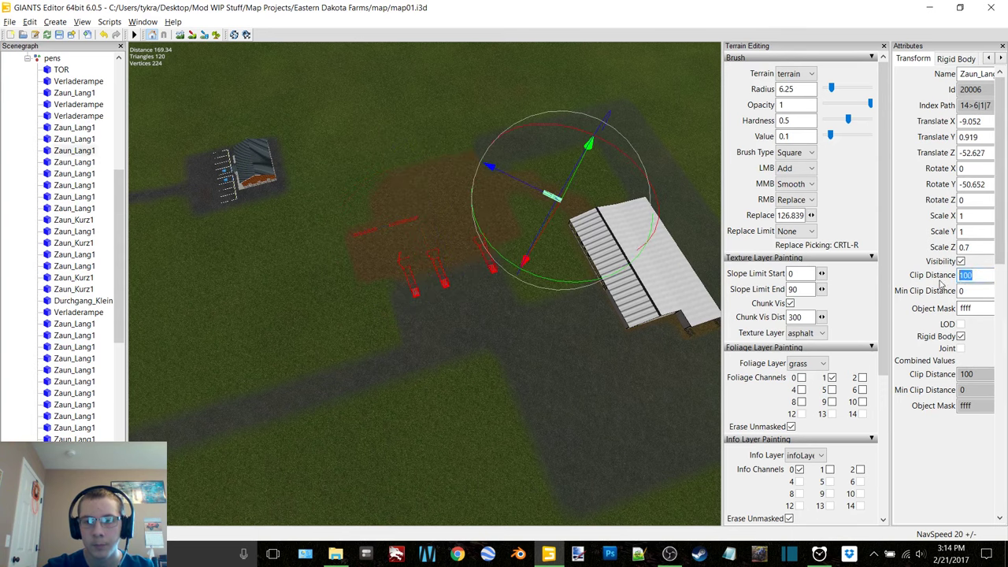
pyautogui.write('300')
# - Set the clip distance to 300 for the fourth and fifth Zaun_Lang1 fences below the third Verladerampe
pyautogui.click(72, 162)
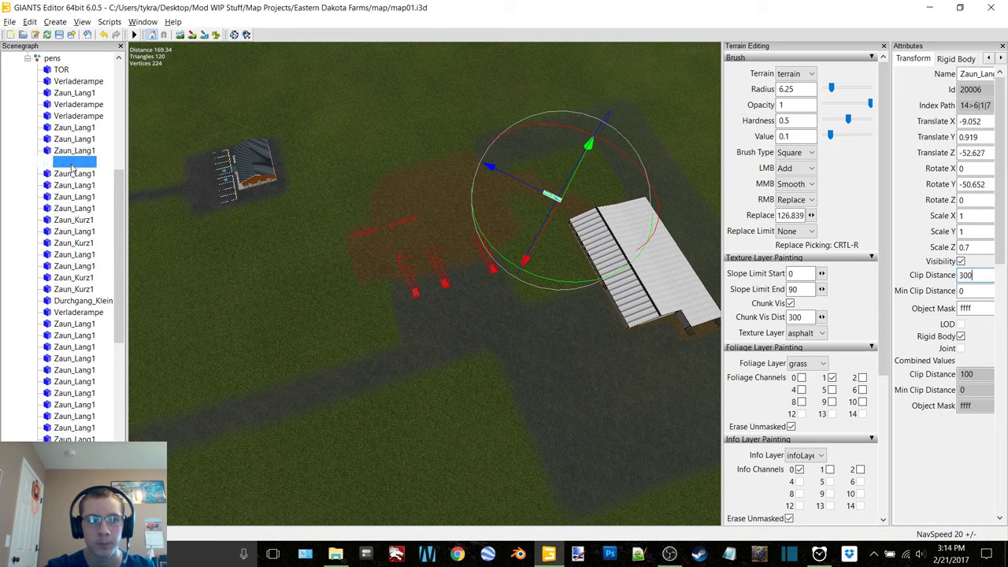
pyautogui.doubleClick(969, 275)
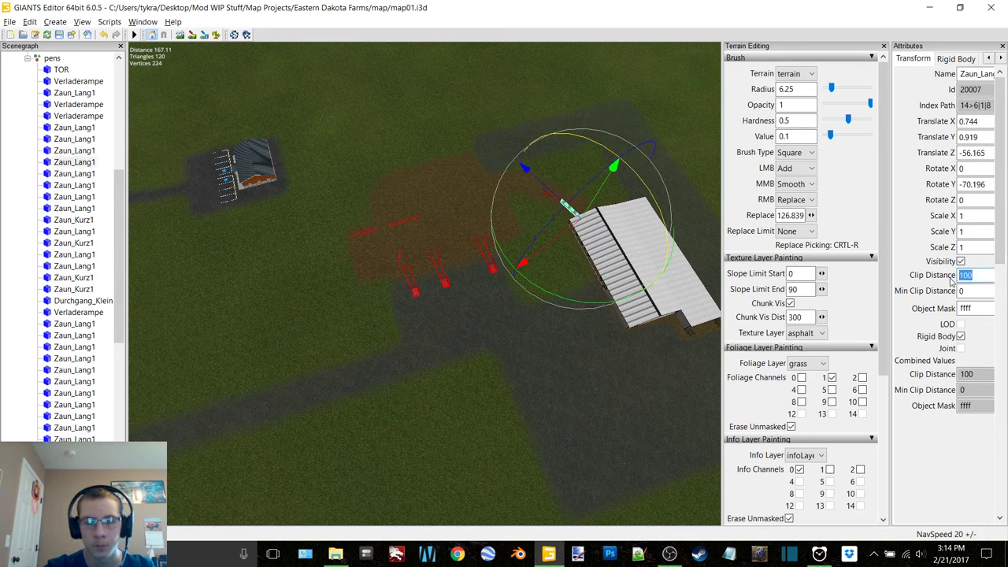
pyautogui.write('300')
pyautogui.click(79, 174)
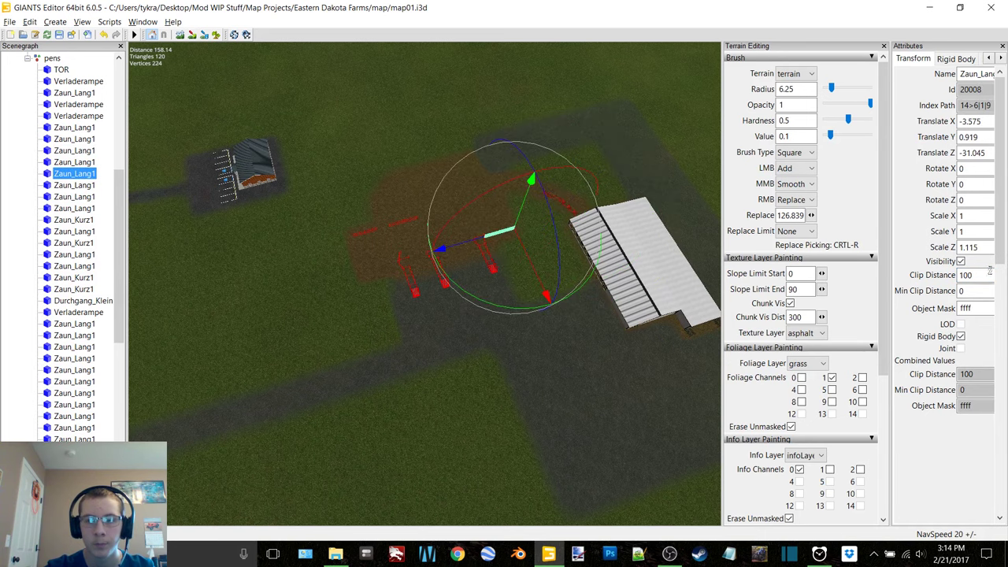
pyautogui.doubleClick(968, 275)
pyautogui.write('300')
# - Set the clip distance to 300 for the sixth, seventh and eighth Zaun_Lang1 fences below the third Verladerampe
pyautogui.click(74, 185)
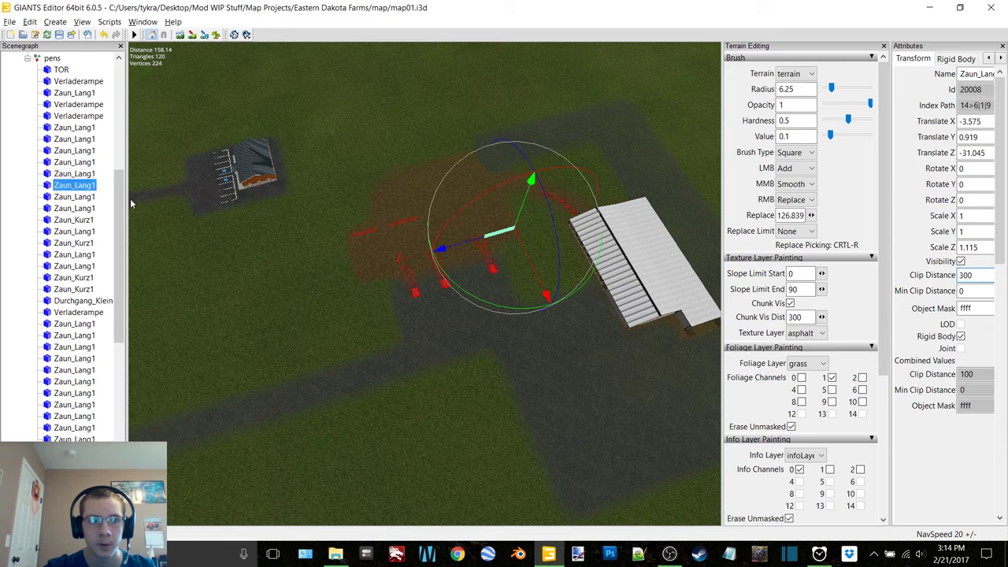
pyautogui.doubleClick(967, 275)
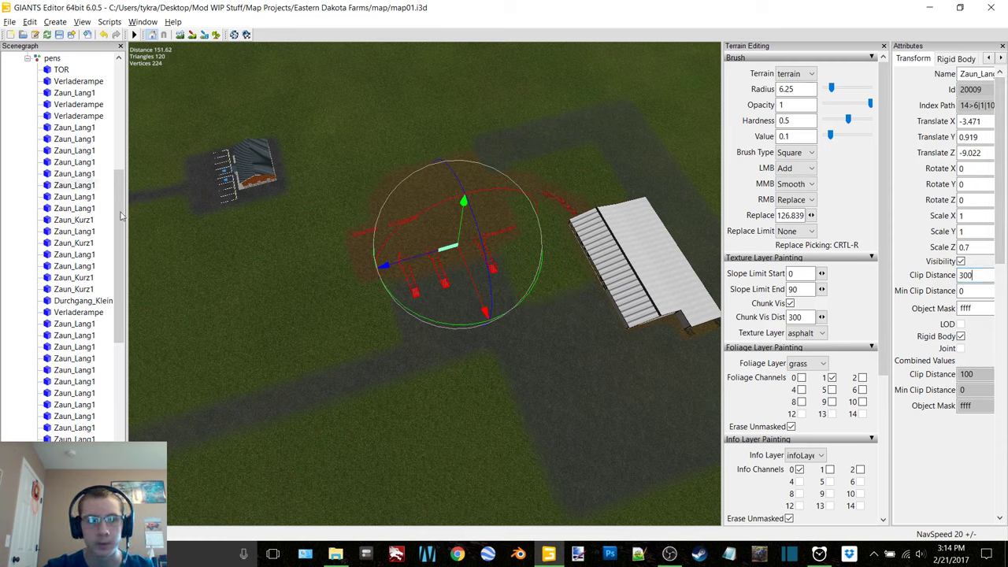
pyautogui.click(74, 196)
pyautogui.doubleClick(967, 275)
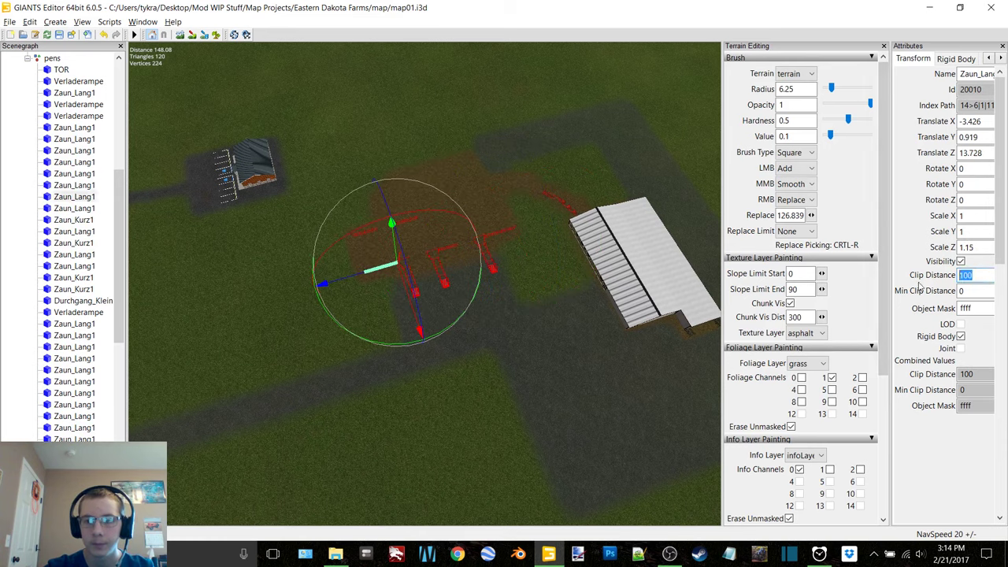
pyautogui.write('300')
pyautogui.click(63, 208)
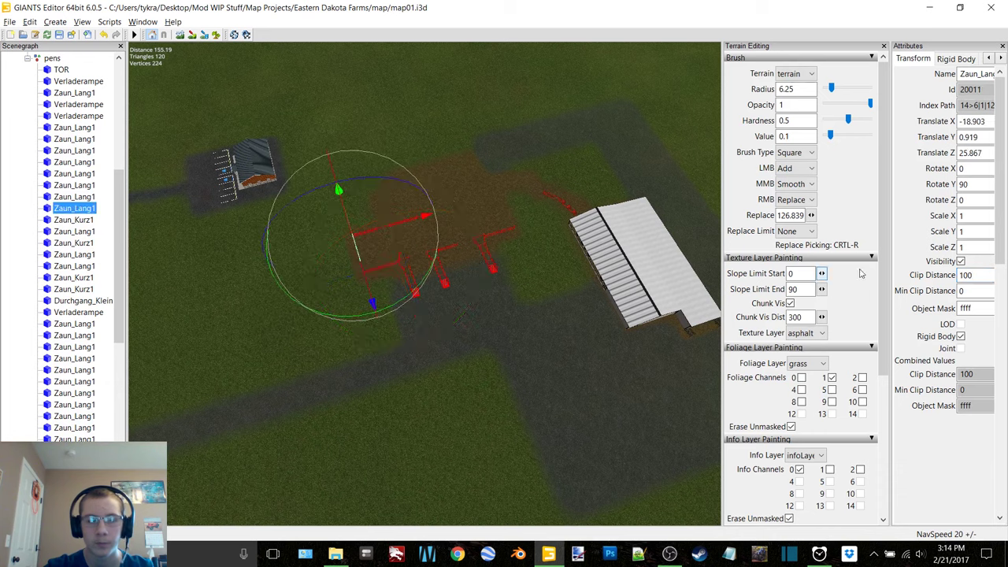
pyautogui.doubleClick(967, 275)
pyautogui.write('300')
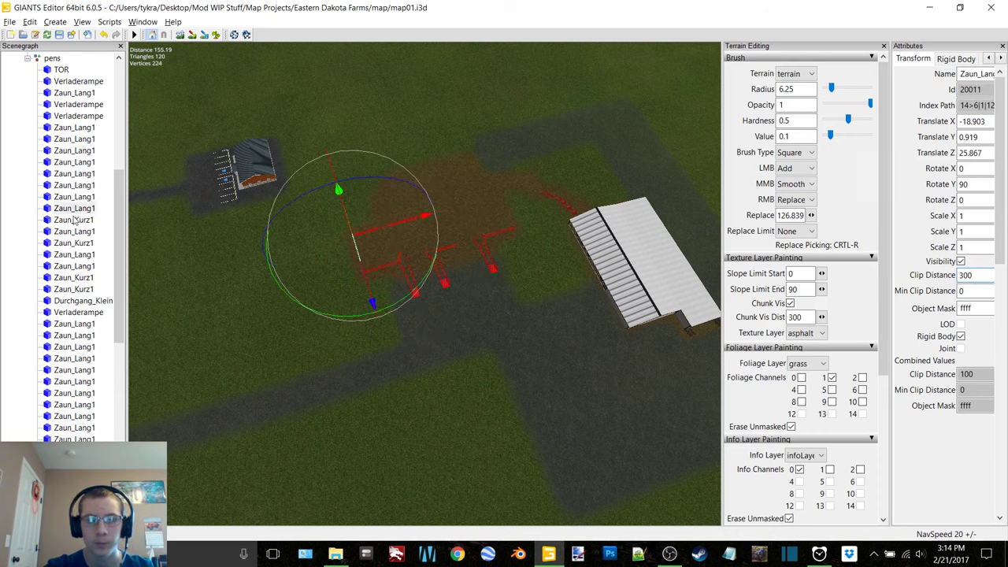
# - Set the clip distance to 300 for the first Zaun_Kurz1 fence and the Zaun_Lang1 fence listed directly below it
pyautogui.click(73, 220)
pyautogui.doubleClick(967, 274)
pyautogui.write('300')
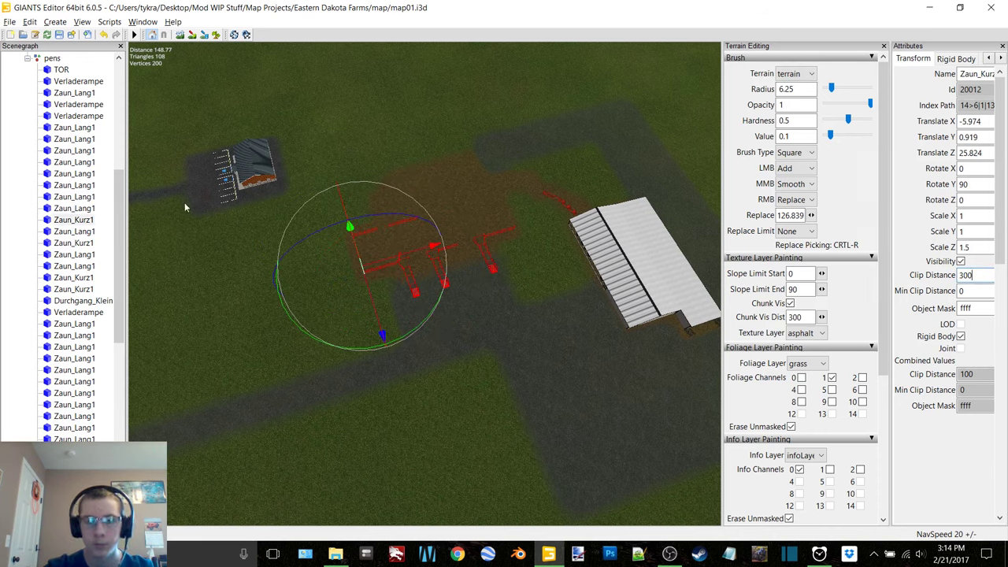
pyautogui.click(75, 230)
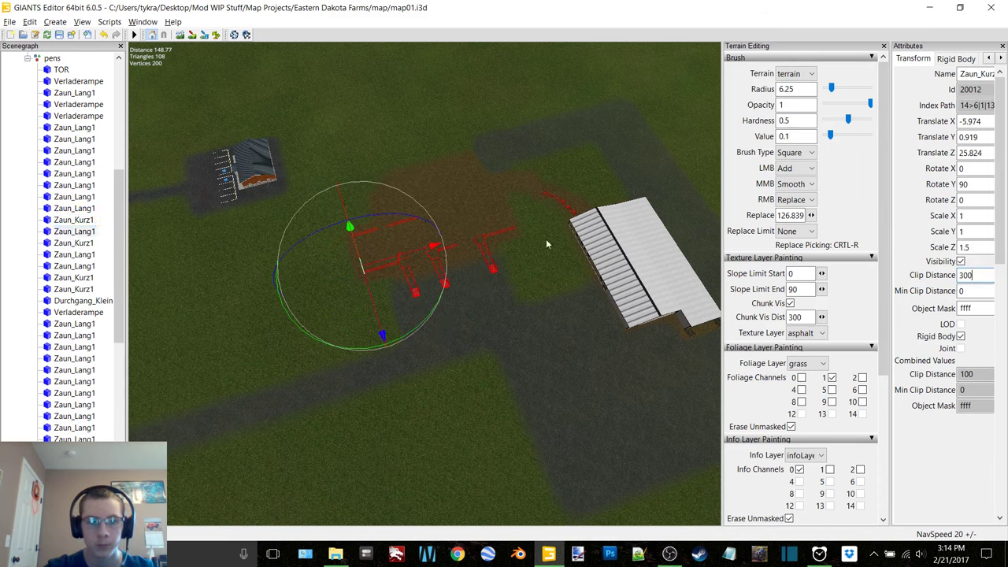
pyautogui.doubleClick(967, 275)
pyautogui.write('300')
# - Set the clip distance to 300 for the second Zaun_Kurz1 fence and the Zaun_Lang1 fence listed directly below it
pyautogui.click(78, 243)
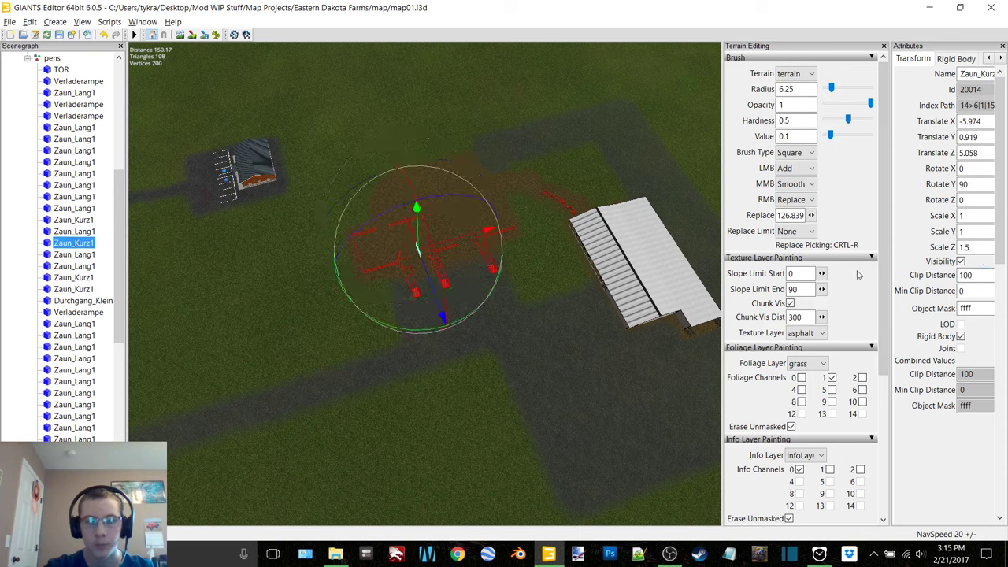
pyautogui.doubleClick(967, 274)
pyautogui.write('300')
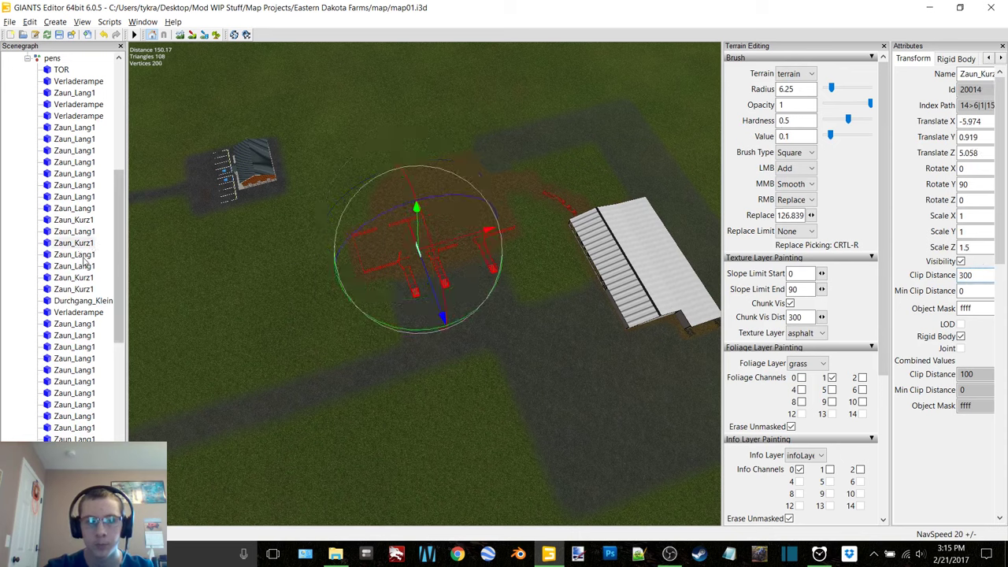
pyautogui.click(74, 254)
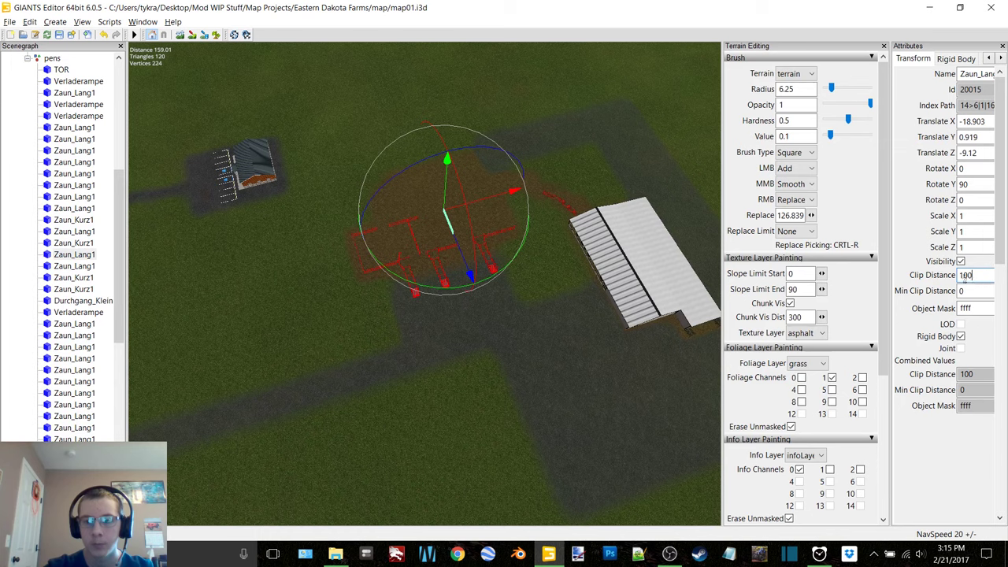
pyautogui.doubleClick(966, 275)
pyautogui.write('300')
pyautogui.click(669, 553)
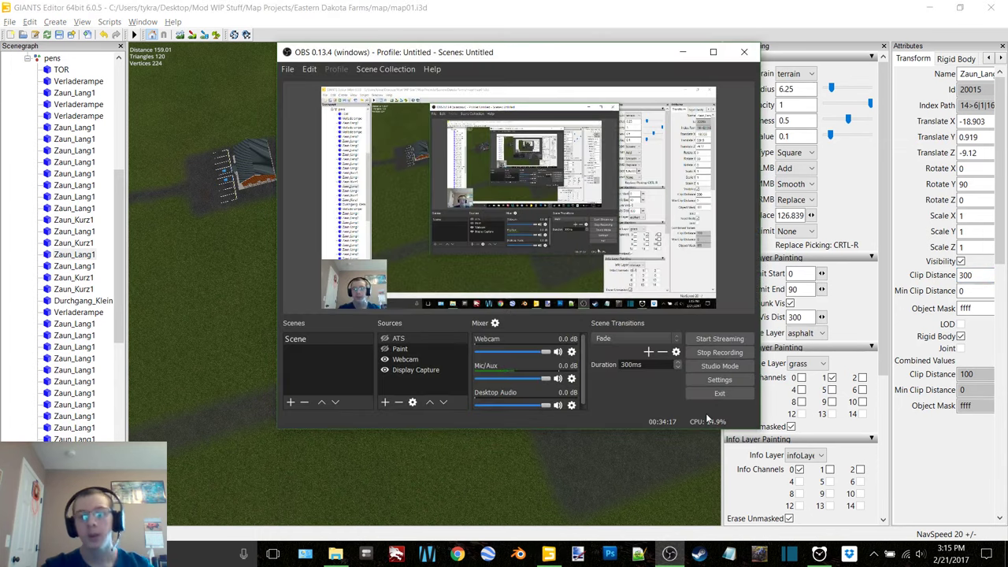